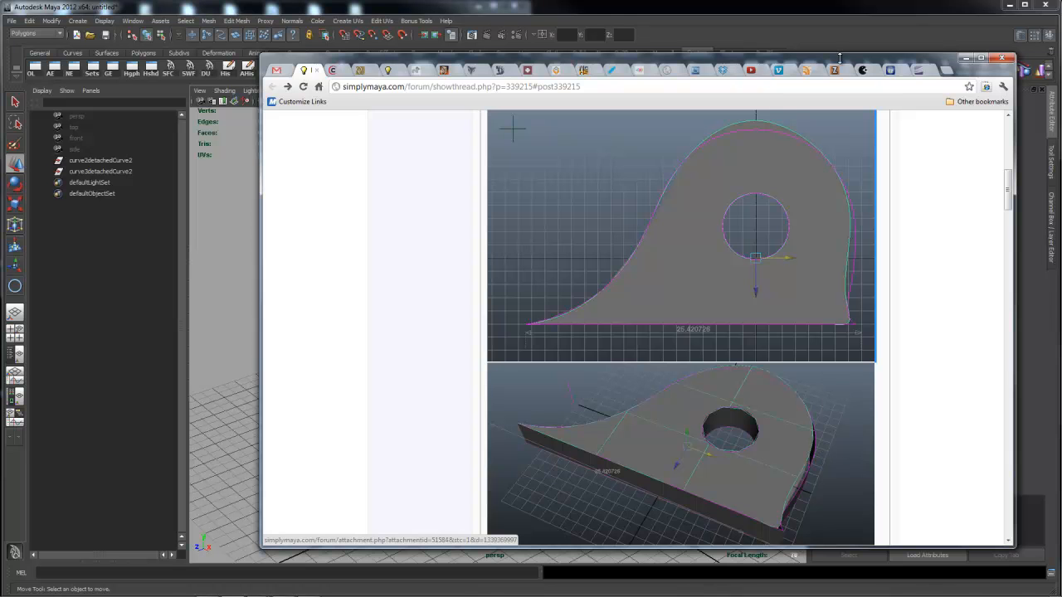
# - Move the browser window with the reference images aside and switch to Maya's viewport
pyautogui.moveTo(839, 58); pyautogui.dragTo(1061, 60)
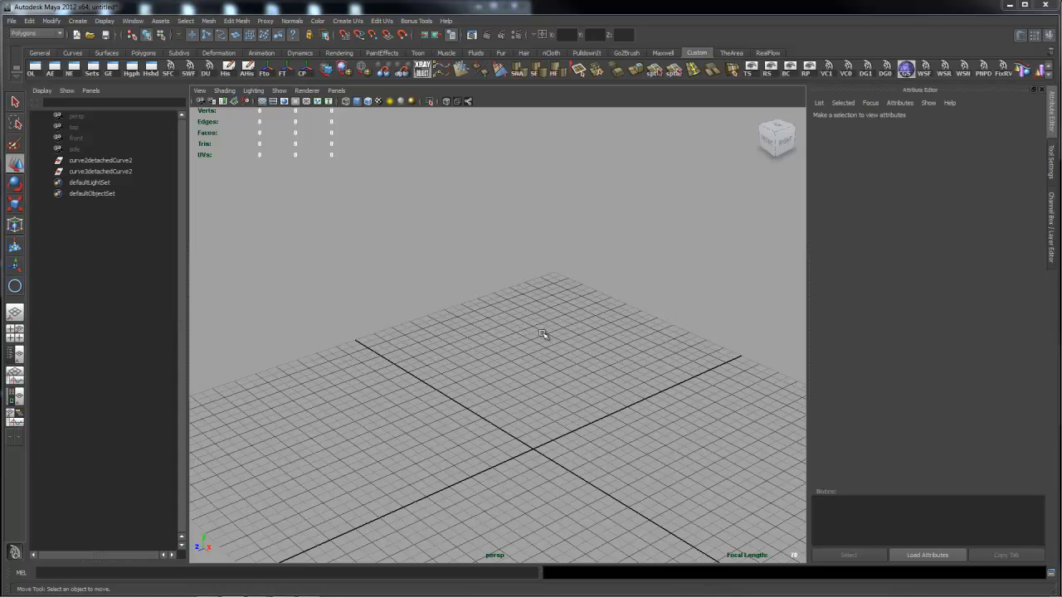
pyautogui.moveTo(524, 282)
pyautogui.keyDown('alt'); pyautogui.mouseDown()
pyautogui.moveTo(500, 291)
pyautogui.moveTo(571, 263)
pyautogui.moveTo(511, 267)
pyautogui.mouseUp(); pyautogui.keyUp('alt')
pyautogui.keyDown('alt'); pyautogui.moveTo(631, 282); pyautogui.dragTo(526, 284, button='right'); pyautogui.keyUp('alt')
pyautogui.keyDown('alt'); pyautogui.moveTo(527, 285); pyautogui.dragTo(522, 296); pyautogui.keyUp('alt')
pyautogui.keyDown('alt'); pyautogui.moveTo(496, 307); pyautogui.dragTo(527, 305, button='right'); pyautogui.keyUp('alt')
pyautogui.keyDown('alt'); pyautogui.moveTo(511, 324); pyautogui.dragTo(497, 232, button='middle'); pyautogui.keyUp('alt')
pyautogui.keyDown('alt'); pyautogui.moveTo(494, 263); pyautogui.dragTo(493, 268); pyautogui.keyUp('alt')
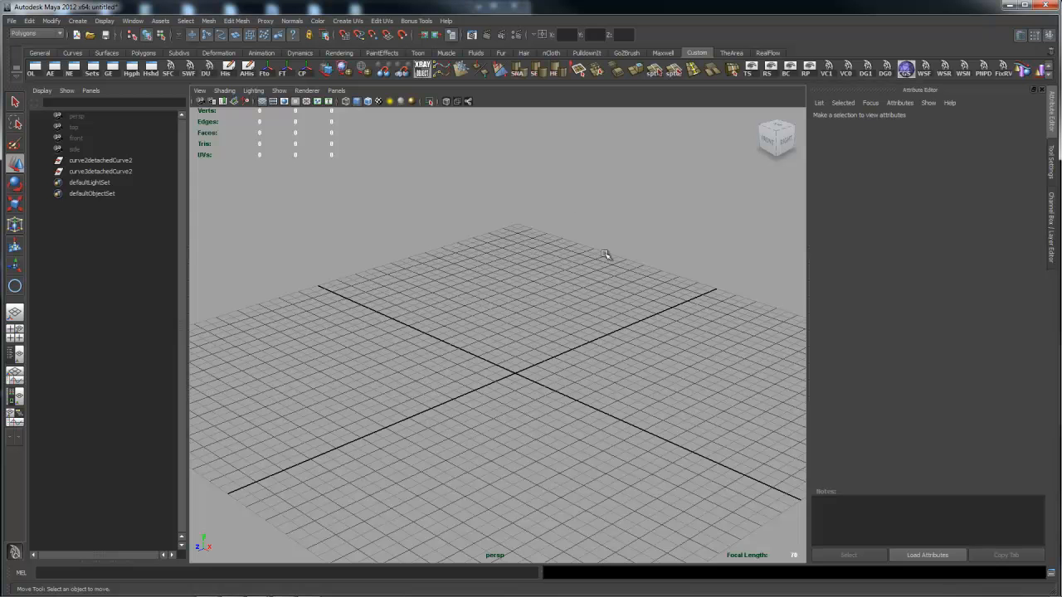
pyautogui.keyDown('alt'); pyautogui.moveTo(628, 254); pyautogui.dragTo(559, 257); pyautogui.keyUp('alt')
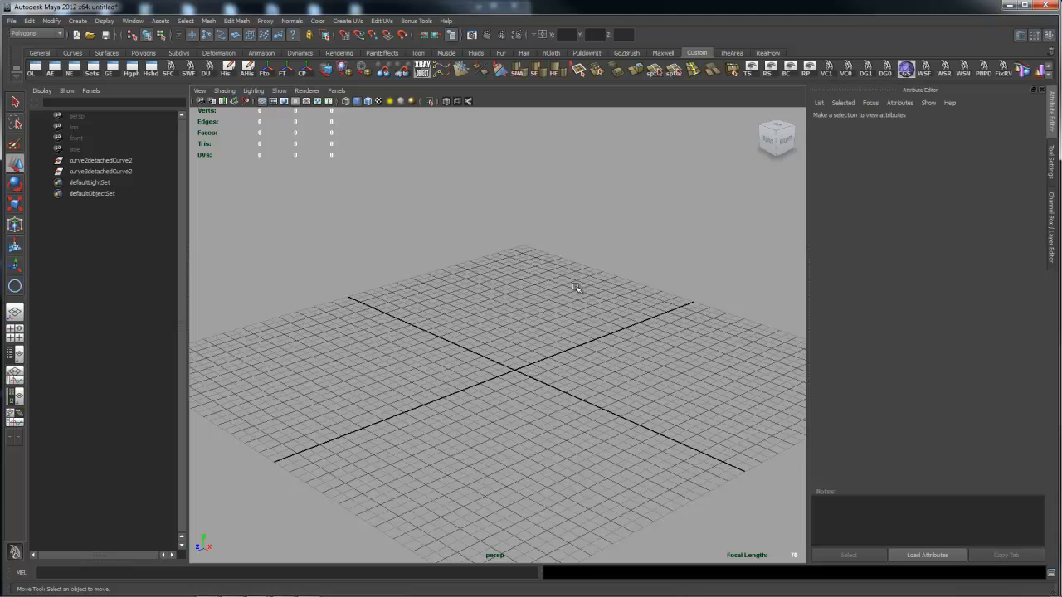
pyautogui.moveTo(568, 261)
pyautogui.keyDown('alt'); pyautogui.mouseDown()
pyautogui.moveTo(559, 294)
pyautogui.moveTo(568, 274)
pyautogui.mouseUp(); pyautogui.keyUp('alt')
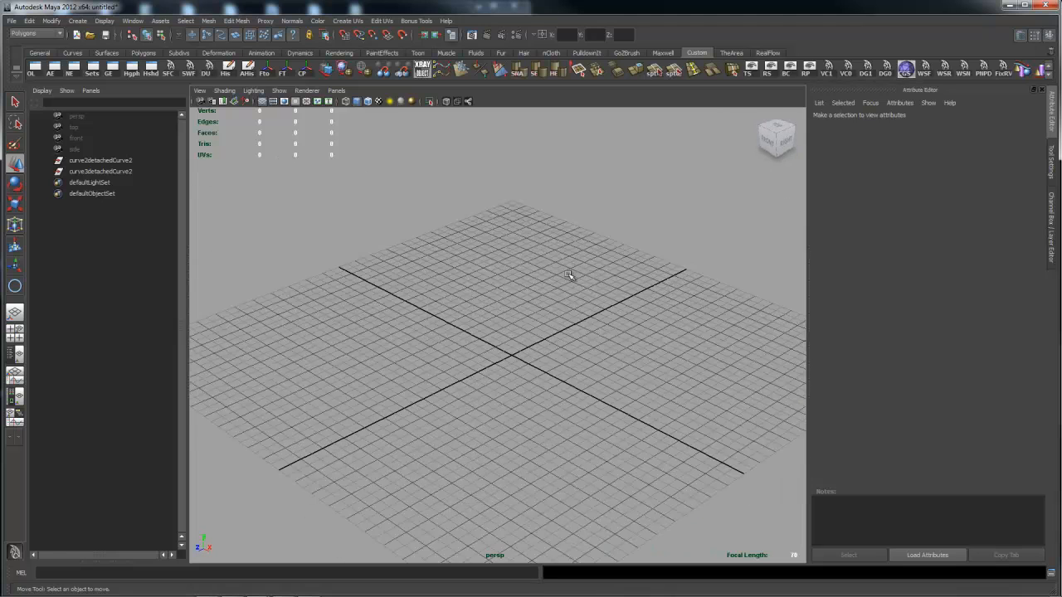
pyautogui.keyDown('alt'); pyautogui.moveTo(488, 338); pyautogui.dragTo(466, 352); pyautogui.keyUp('alt')
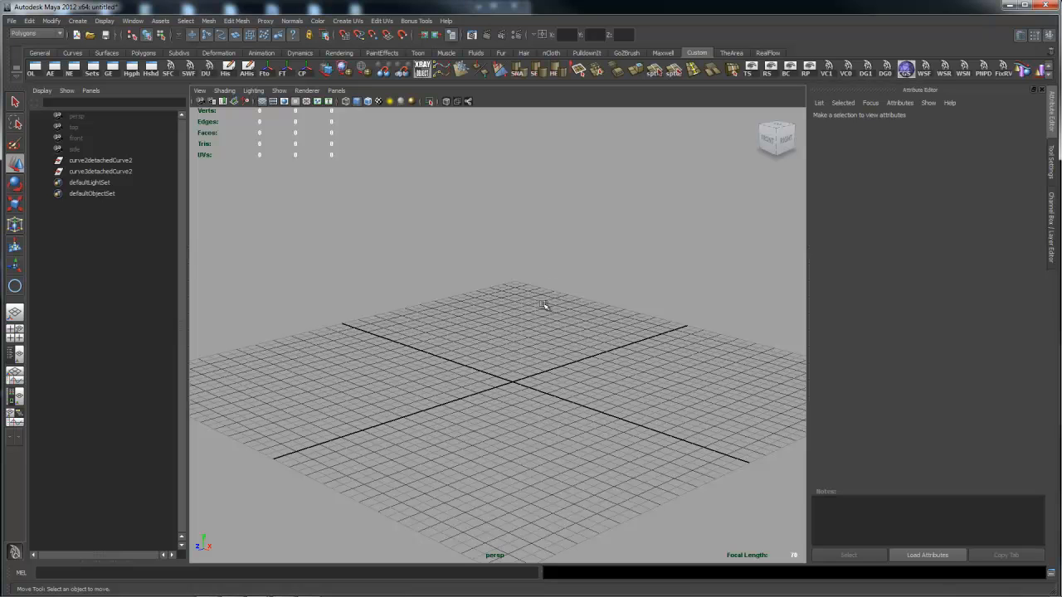
# - Switch from the perspective view to the side view, with the grid origin near its centre
pyautogui.press('space')
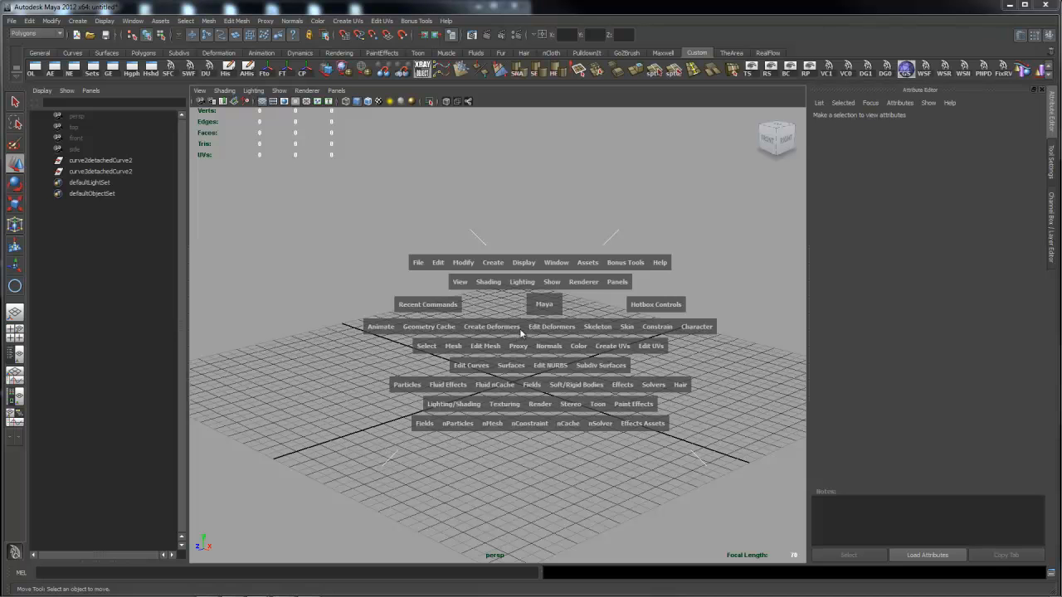
pyautogui.moveTo(555, 307); pyautogui.dragTo(608, 302)
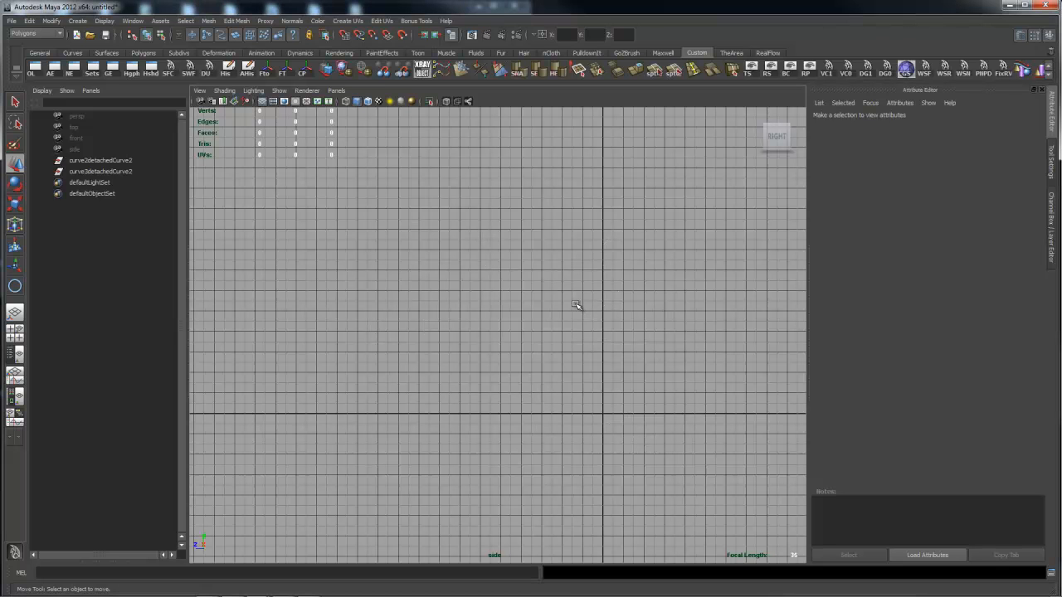
pyautogui.keyDown('alt'); pyautogui.moveTo(596, 292); pyautogui.dragTo(498, 244, button='middle'); pyautogui.keyUp('alt')
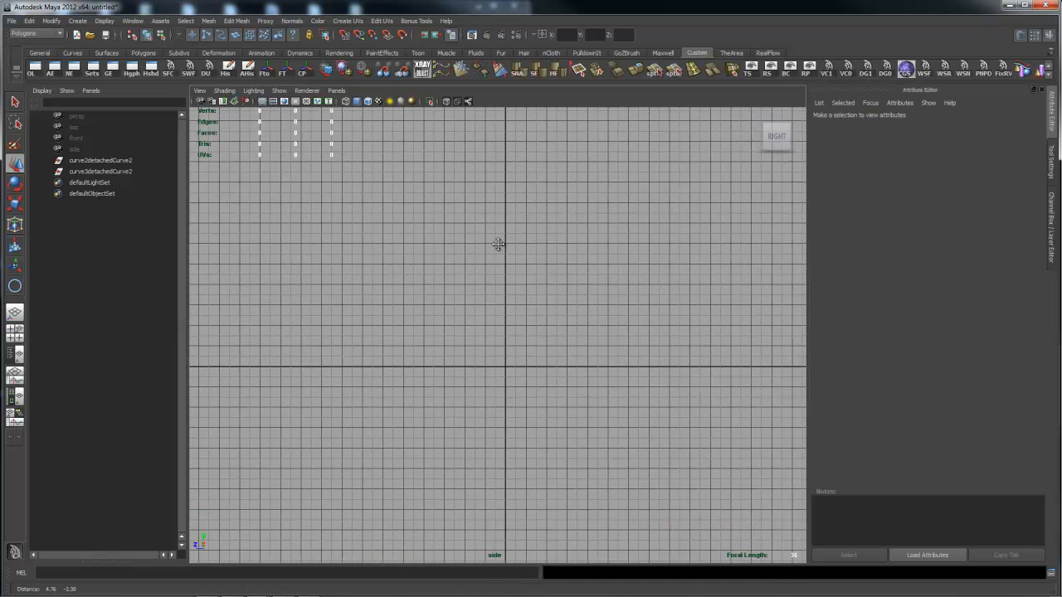
# - Draw a cubic CV curve that rises from the ground line, arches over and drops steeply to a small outward flare
pyautogui.press('space')
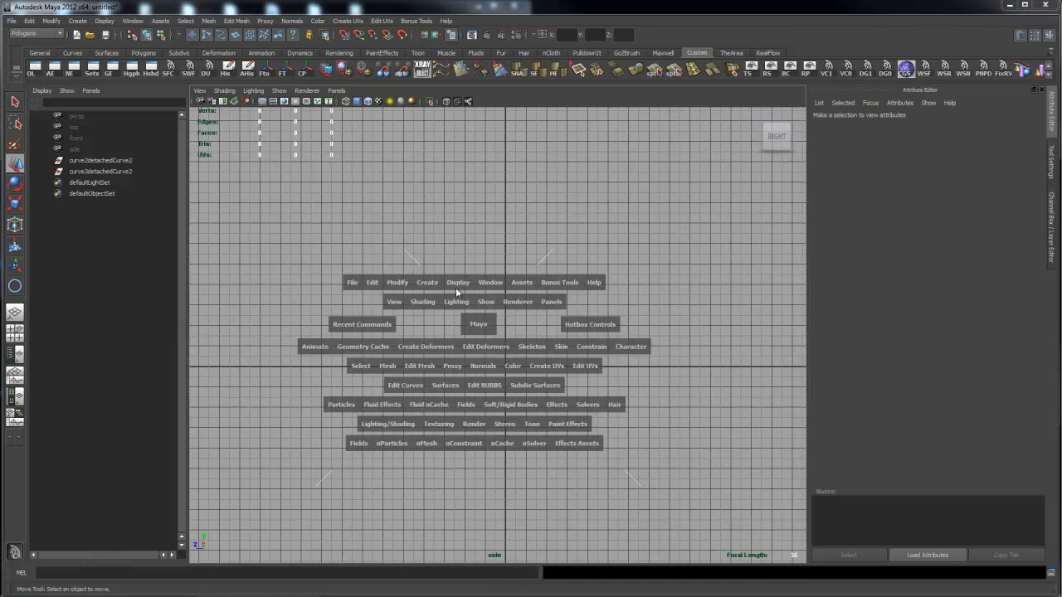
pyautogui.moveTo(429, 286); pyautogui.dragTo(521, 366)
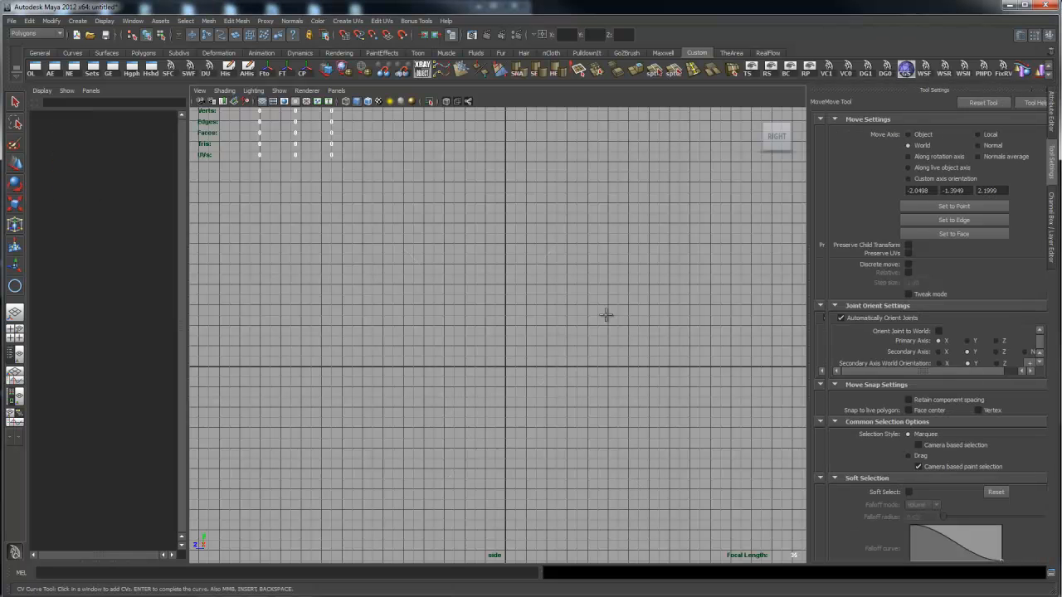
pyautogui.click(419, 376)
pyautogui.click(460, 345)
pyautogui.click(486, 295)
pyautogui.click(513, 181)
pyautogui.click(545, 141)
pyautogui.click(608, 122)
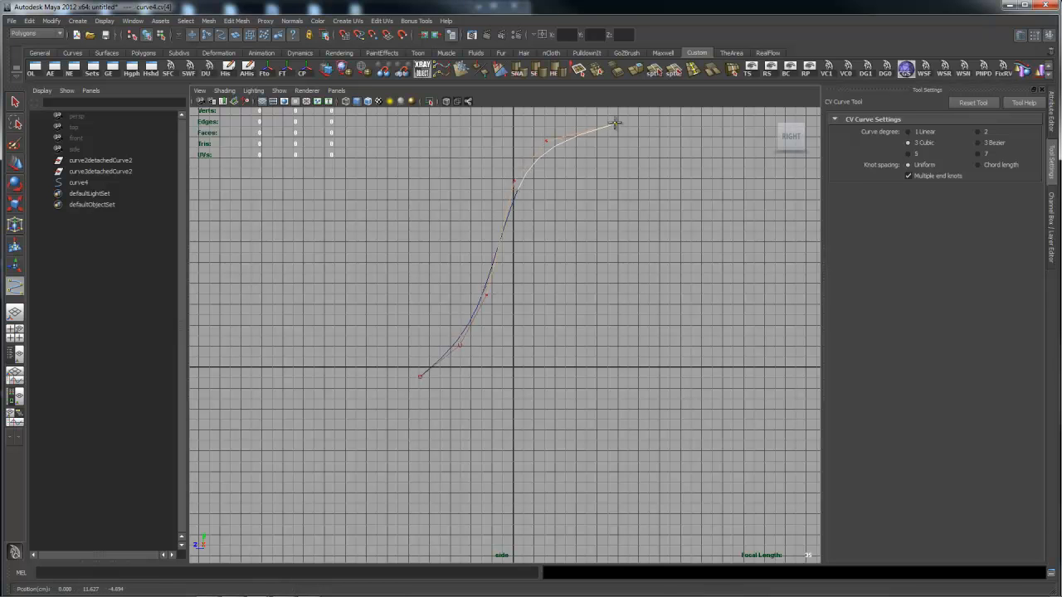
pyautogui.click(711, 127)
pyautogui.click(740, 164)
pyautogui.click(747, 236)
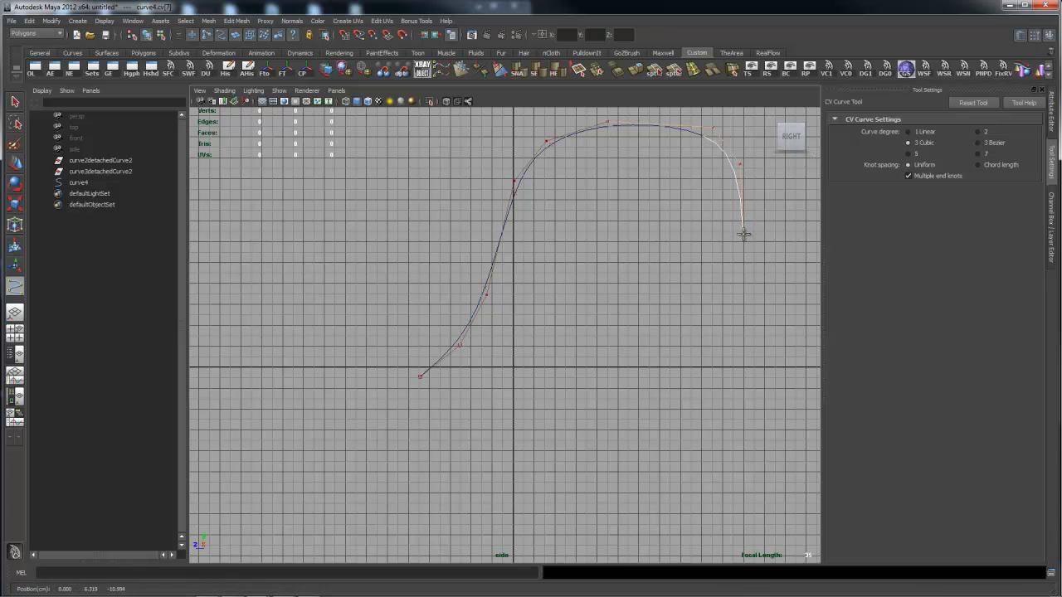
pyautogui.click(752, 355)
pyautogui.click(768, 381)
pyautogui.moveTo(768, 382); pyautogui.dragTo(768, 371)
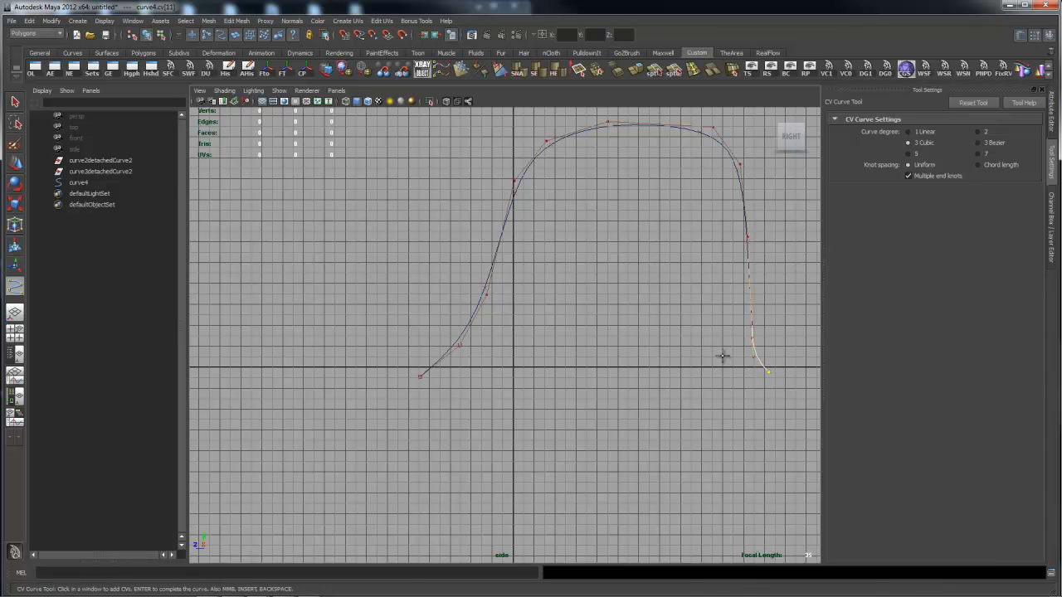
pyautogui.press('w')
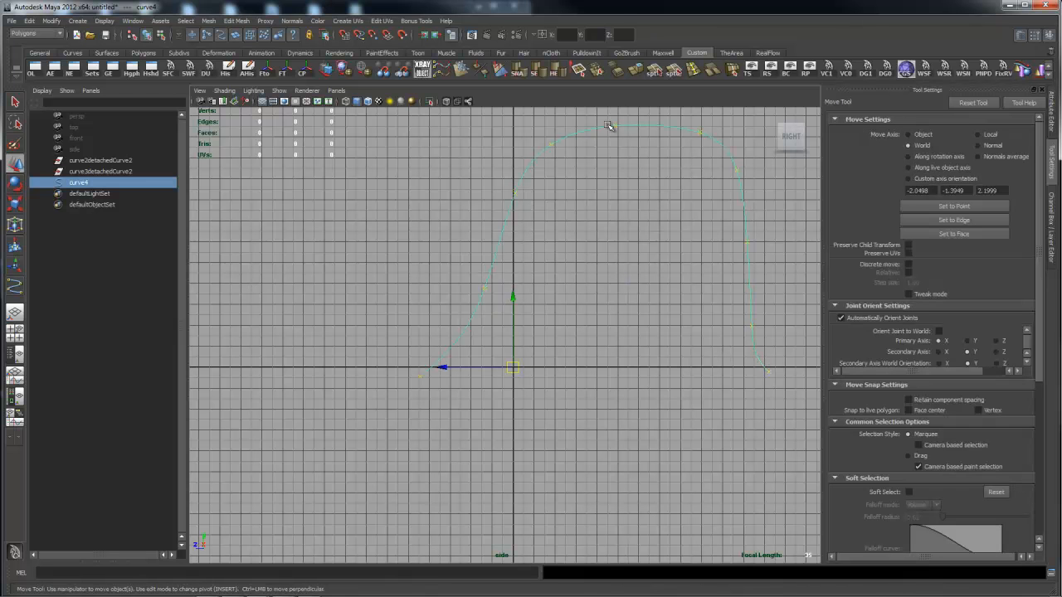
# - Move the curve along Z so the arch sits over the origin, and hide the Outliner to enlarge the side view
pyautogui.moveTo(435, 370); pyautogui.dragTo(359, 370)
pyautogui.keyDown('alt'); pyautogui.moveTo(528, 285); pyautogui.dragTo(564, 332, button='middle'); pyautogui.keyUp('alt')
pyautogui.press('space')
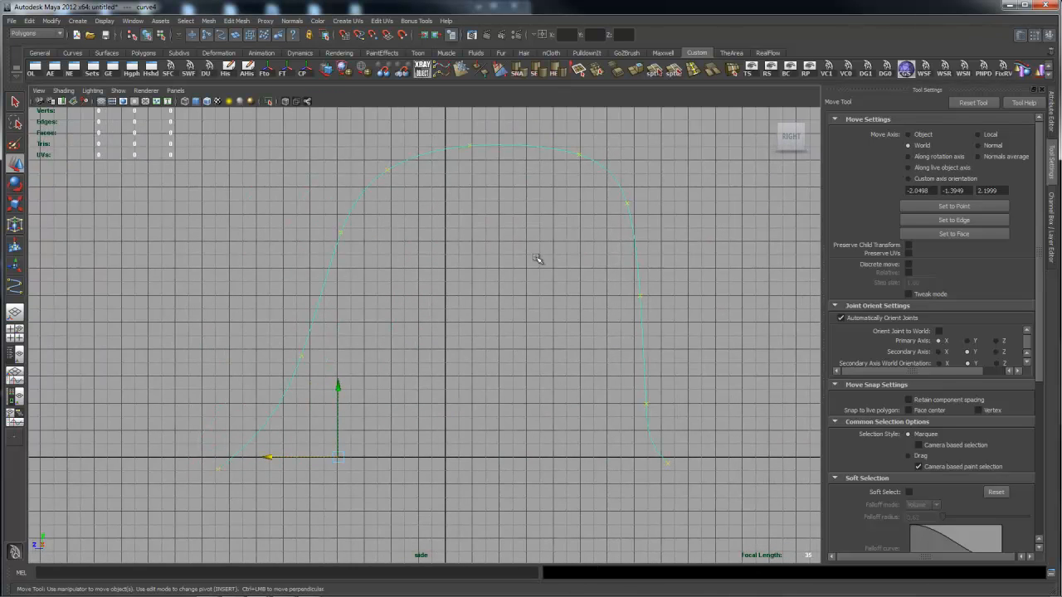
pyautogui.keyDown('alt'); pyautogui.moveTo(537, 259); pyautogui.dragTo(514, 291, button='middle'); pyautogui.keyUp('alt')
# - Show the curve's control vertices and reposition those at the top of the arch to round it
pyautogui.rightClick(447, 180)
pyautogui.click(392, 179)
pyautogui.click(441, 157)
pyautogui.moveTo(441, 157); pyautogui.dragTo(563, 171)
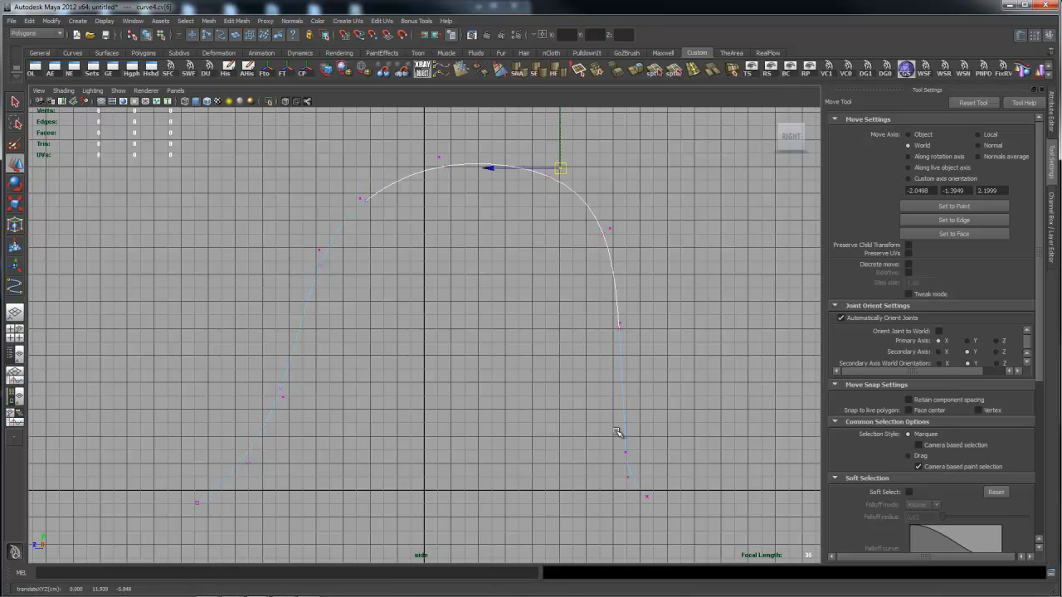
# - Adjust the control vertices at the curve's lower right end to form a tight outward flare near the ground line
pyautogui.click(625, 452)
pyautogui.moveTo(625, 381); pyautogui.dragTo(624, 391)
pyautogui.moveTo(617, 471); pyautogui.dragTo(628, 481)
pyautogui.moveTo(639, 488)
pyautogui.mouseDown()
pyautogui.moveTo(656, 506)
pyautogui.moveTo(651, 484)
pyautogui.mouseUp()
pyautogui.moveTo(622, 470); pyautogui.dragTo(636, 483)
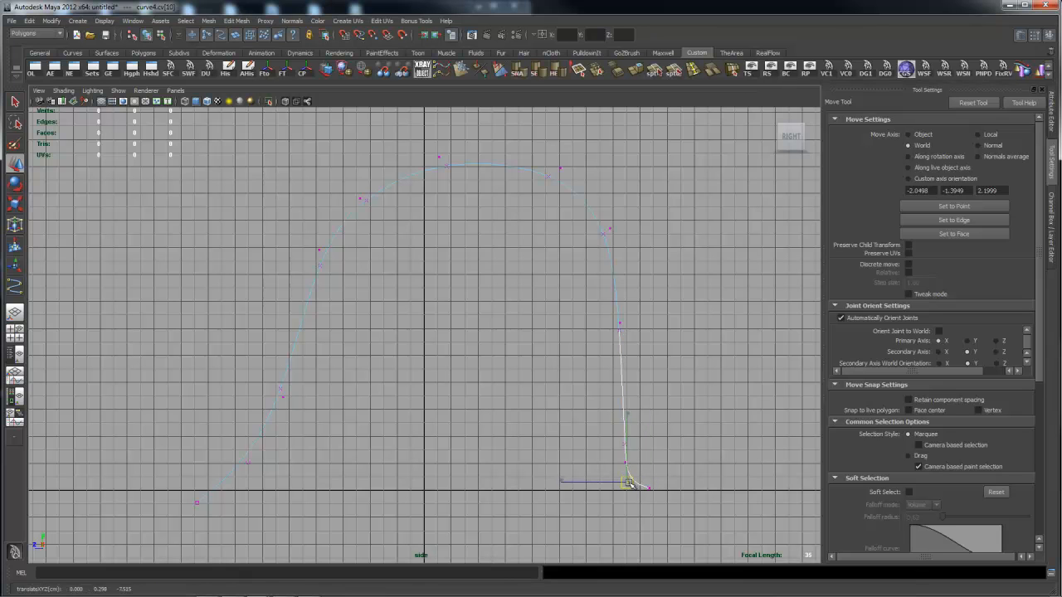
pyautogui.click(632, 457)
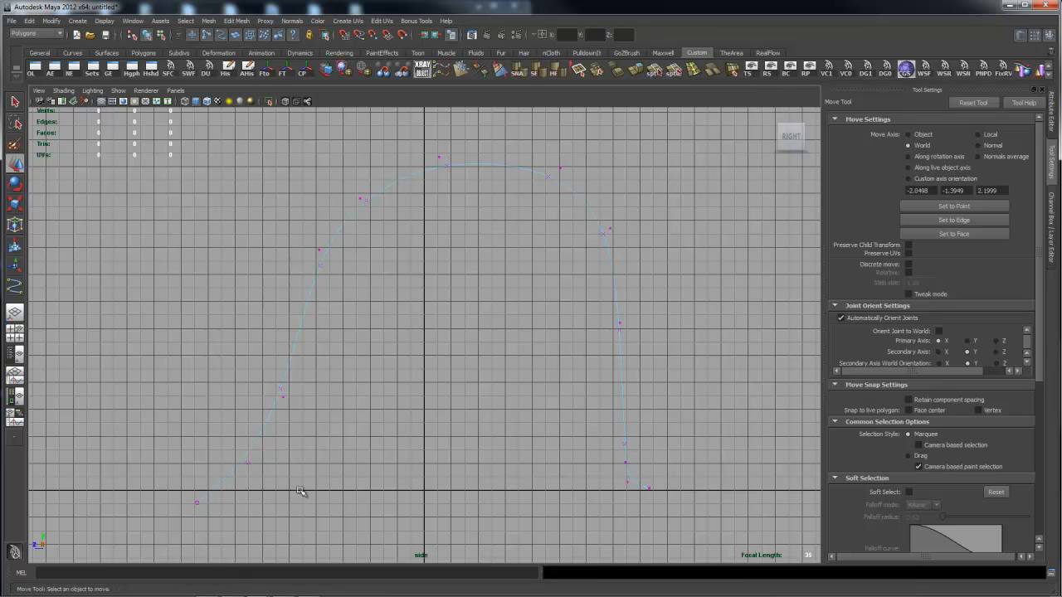
# - Pull the curve's lower left control vertices outward into a long shallow tail and smooth the arch's upper control vertices
pyautogui.moveTo(147, 448); pyautogui.dragTo(92, 486)
pyautogui.moveTo(219, 448); pyautogui.dragTo(230, 473)
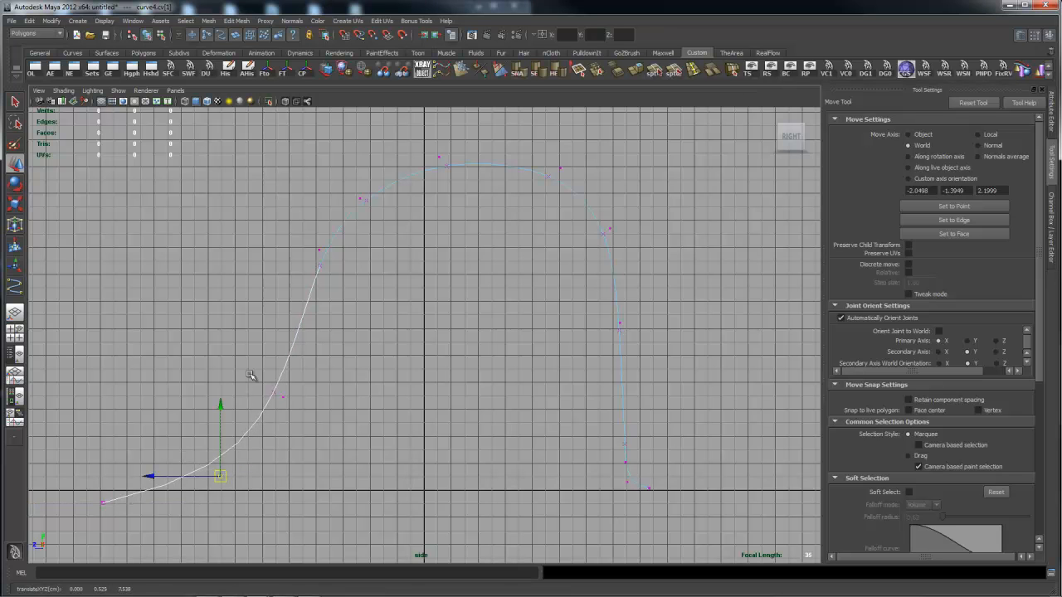
pyautogui.moveTo(421, 142); pyautogui.dragTo(442, 153)
pyautogui.moveTo(368, 179); pyautogui.dragTo(319, 256)
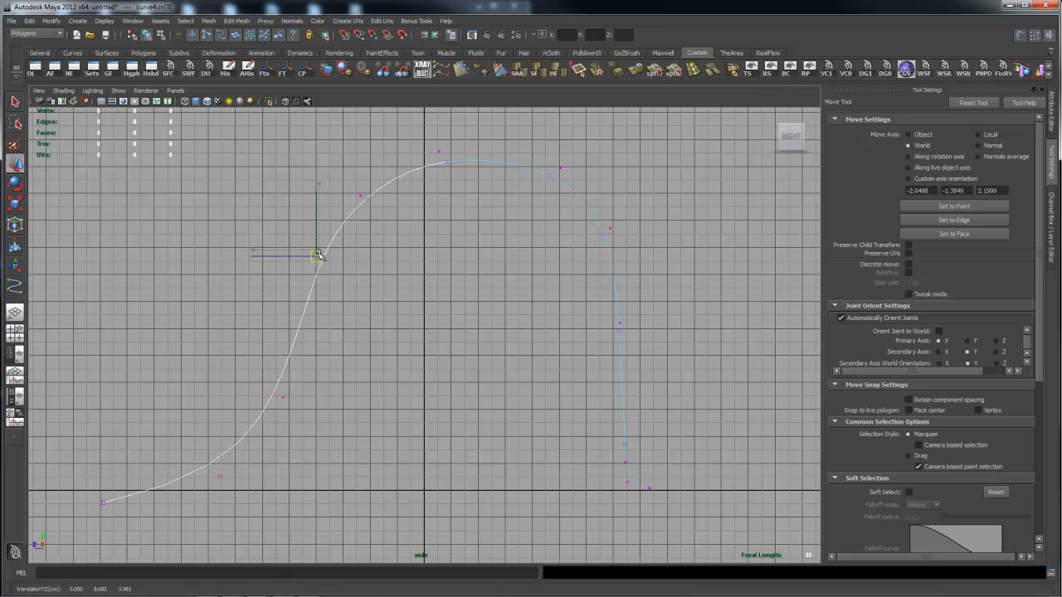
pyautogui.click(560, 170)
pyautogui.moveTo(556, 172); pyautogui.dragTo(555, 165)
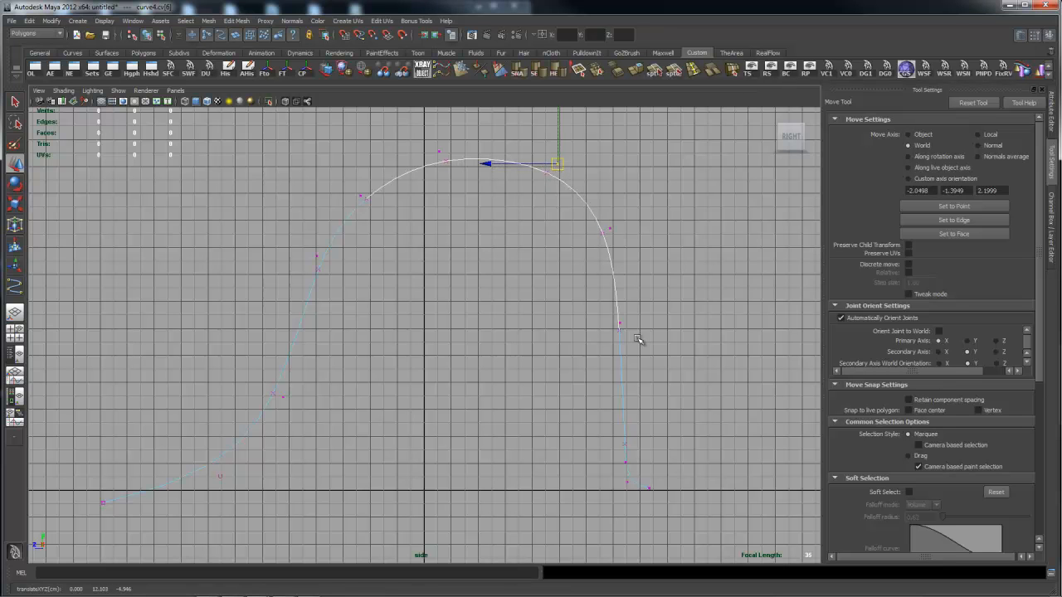
# - Fine-tune the control vertices of the lower right flare and raise the three lower left control vertices slightly
pyautogui.moveTo(600, 448); pyautogui.dragTo(660, 504)
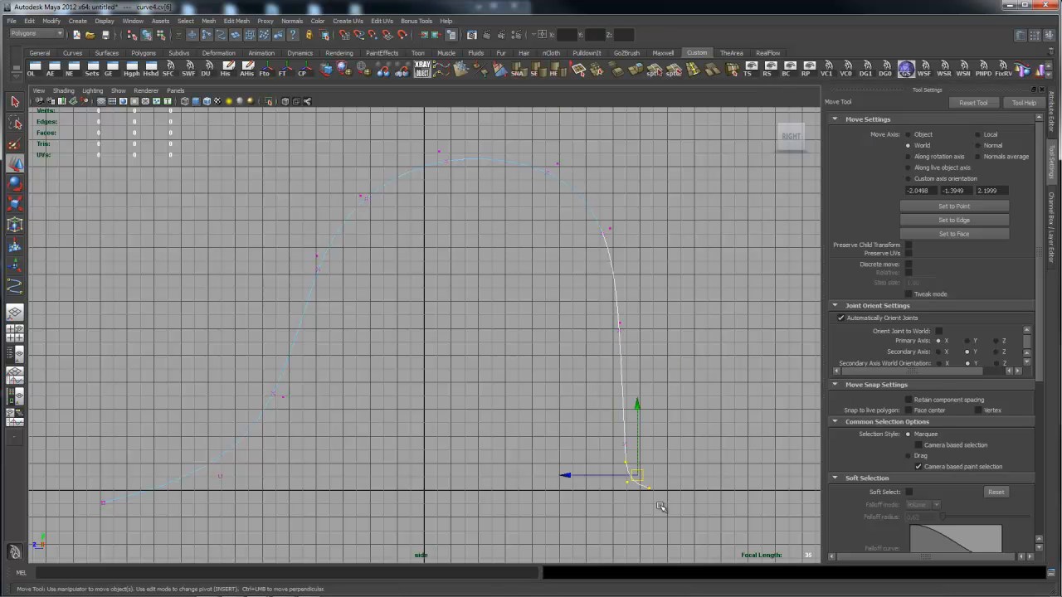
pyautogui.moveTo(641, 410); pyautogui.dragTo(636, 496)
pyautogui.moveTo(626, 401); pyautogui.dragTo(627, 395)
pyautogui.moveTo(640, 480); pyautogui.dragTo(653, 494)
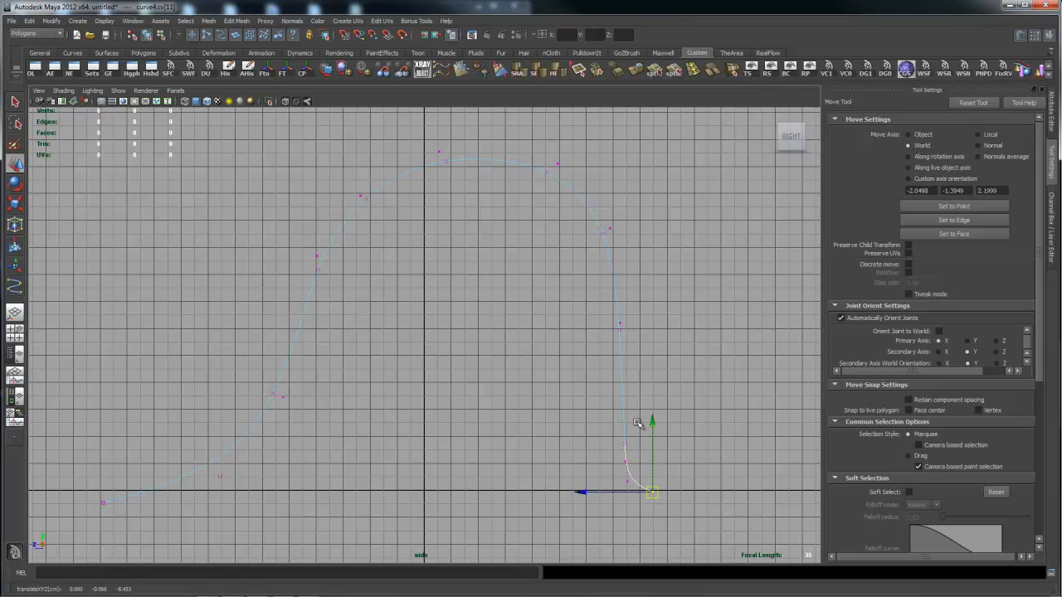
pyautogui.moveTo(88, 366); pyautogui.dragTo(349, 523)
pyautogui.moveTo(199, 383); pyautogui.dragTo(190, 373)
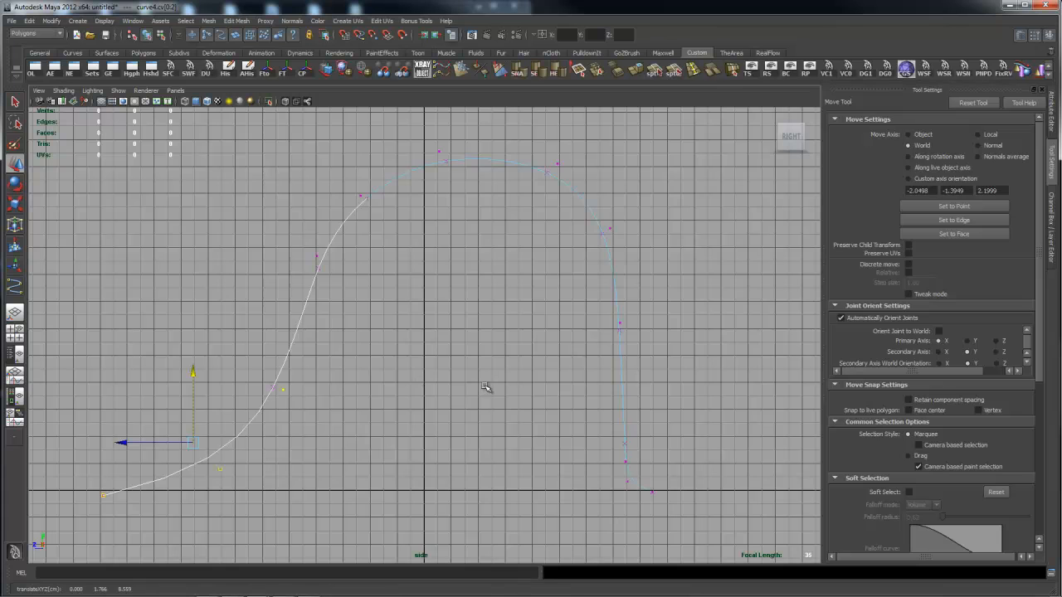
pyautogui.moveTo(617, 357); pyautogui.dragTo(602, 380, button='right')
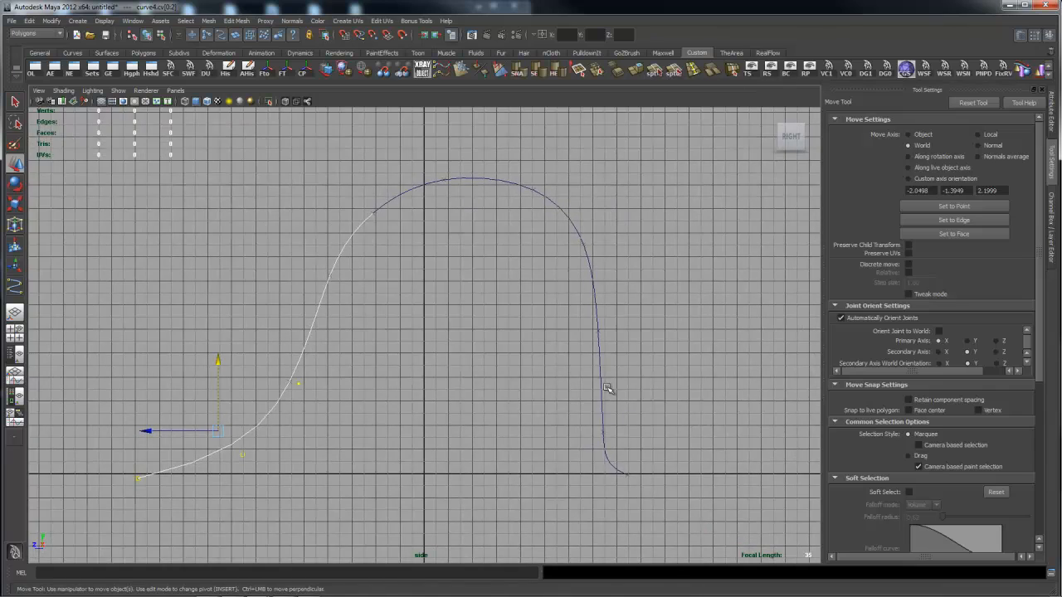
pyautogui.press('space')
pyautogui.click(608, 370)
pyautogui.moveTo(526, 355)
pyautogui.keyDown('alt'); pyautogui.mouseDown()
pyautogui.moveTo(561, 360)
pyautogui.moveTo(536, 353)
pyautogui.mouseUp(); pyautogui.keyUp('alt')
pyautogui.press('space')
pyautogui.click(572, 355)
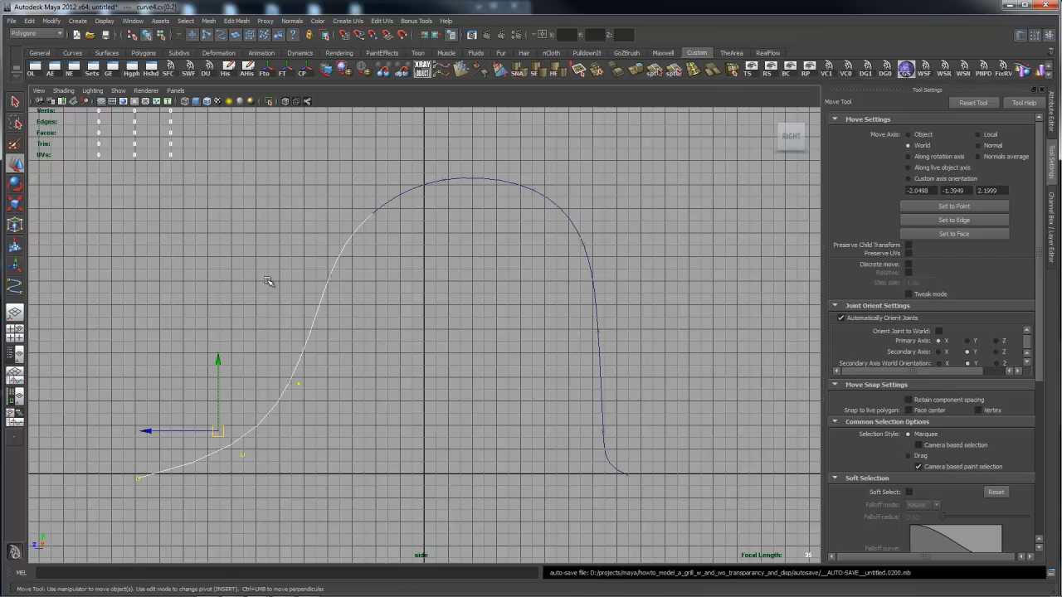
# - Draw a straight two-point EP curve with degree 1 Linear across the base of the arch
pyautogui.press('space')
pyautogui.click(297, 421)
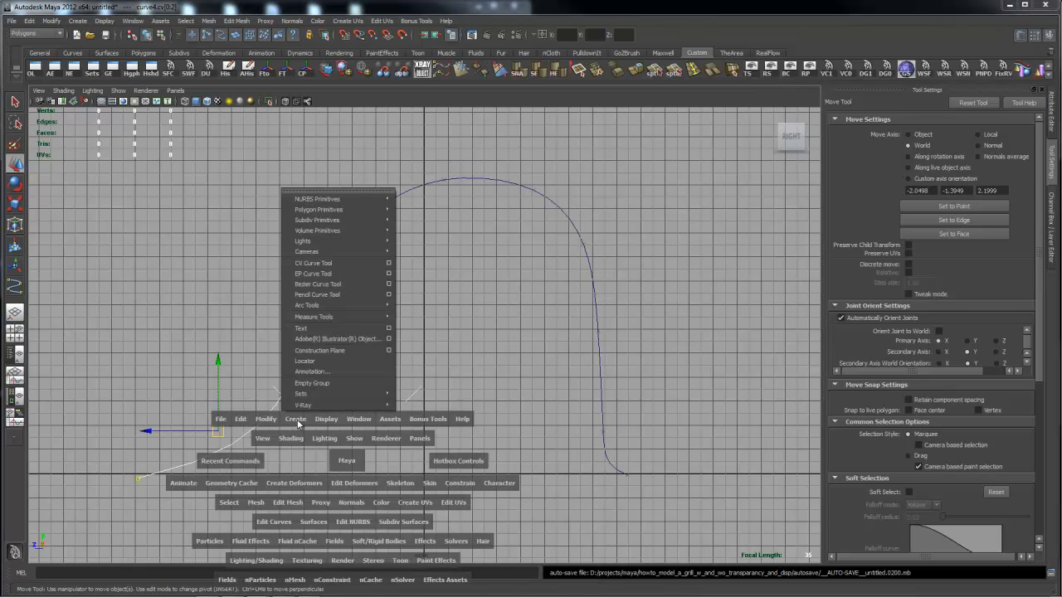
pyautogui.click(388, 274)
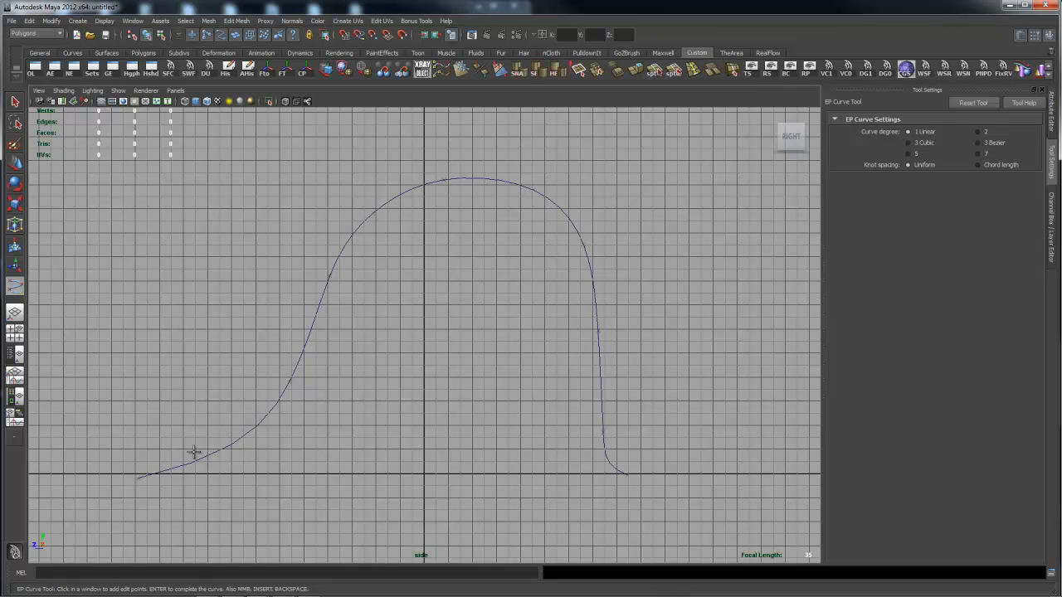
pyautogui.click(142, 466)
pyautogui.click(659, 461)
pyautogui.press('w')
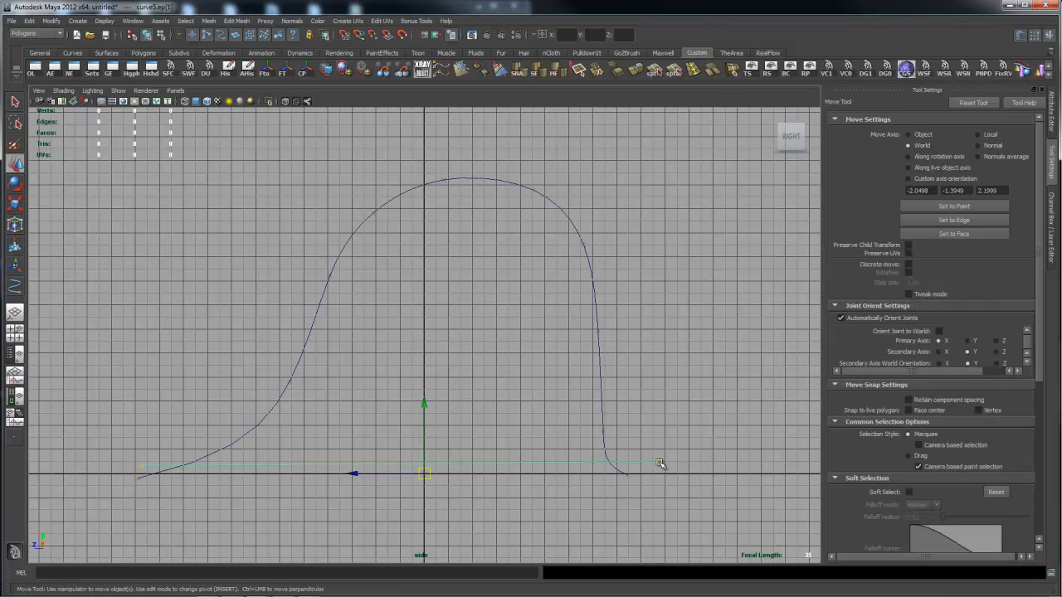
# - Raise the right end control vertex of the base line and snap its height back to the left end's level
pyautogui.moveTo(646, 464); pyautogui.dragTo(602, 422, button='right')
pyautogui.moveTo(635, 429); pyautogui.dragTo(670, 481)
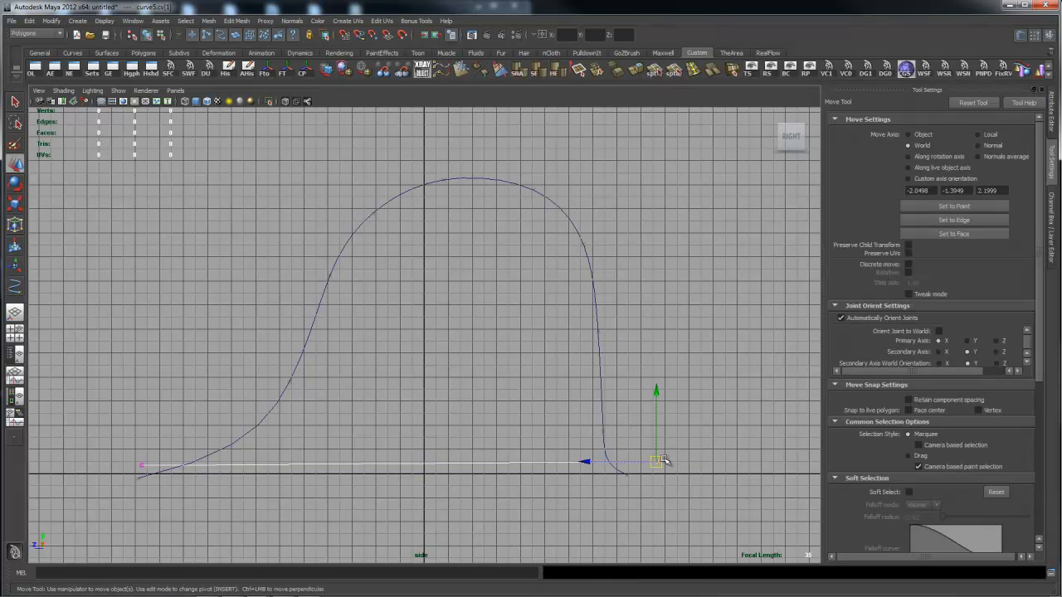
pyautogui.moveTo(656, 393); pyautogui.dragTo(659, 303)
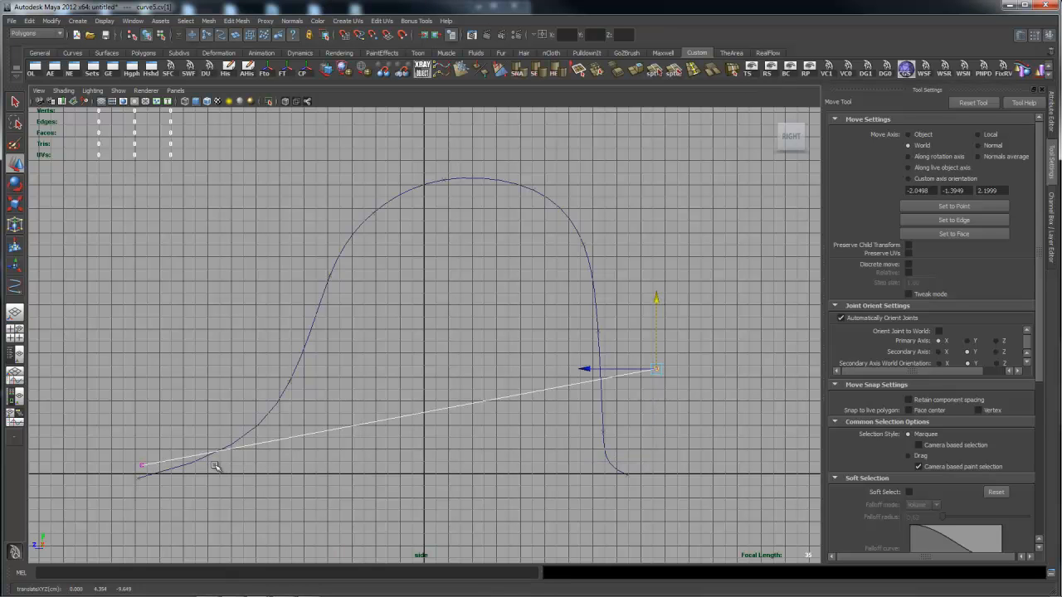
pyautogui.press('x')
pyautogui.middleClick(142, 466)
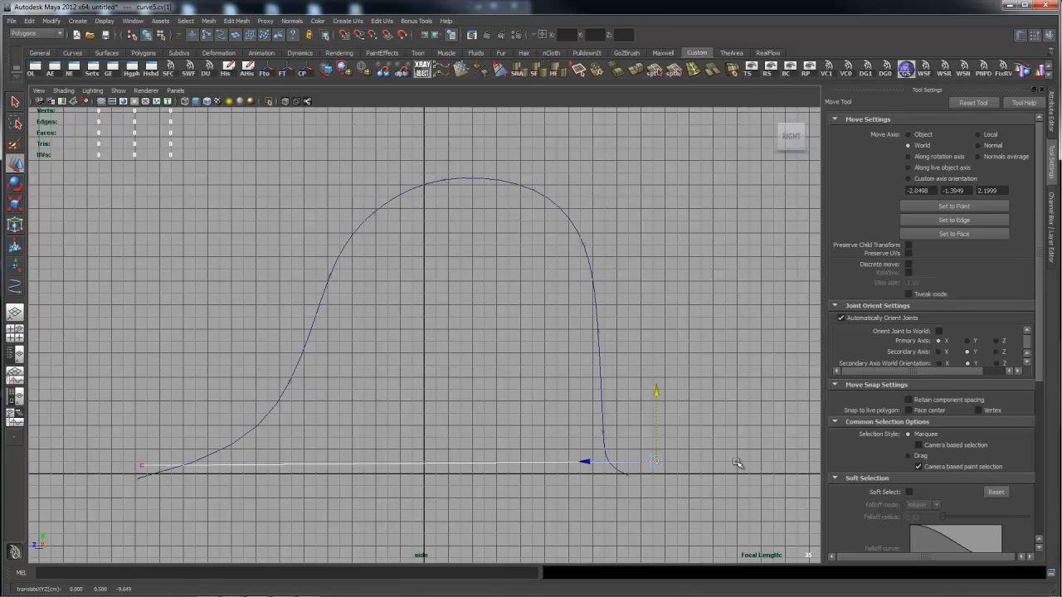
# - Return the base line to Object Mode and move it down by about 0.35 units to the ground line
pyautogui.moveTo(504, 466); pyautogui.dragTo(522, 453, button='right')
pyautogui.click(523, 475)
pyautogui.rightClick(526, 461)
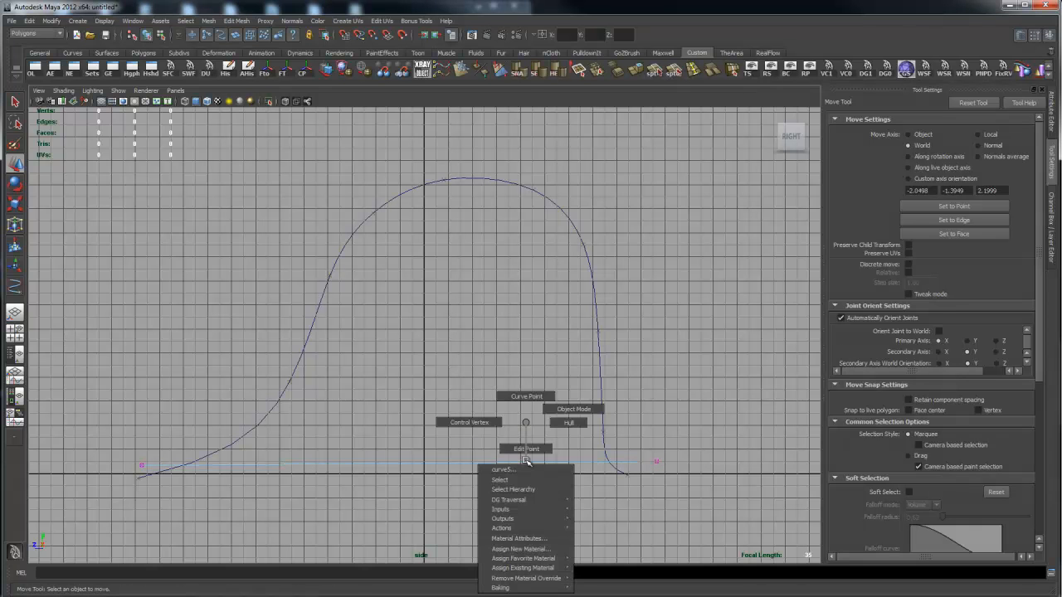
pyautogui.click(572, 409)
pyautogui.moveTo(422, 401); pyautogui.dragTo(418, 410)
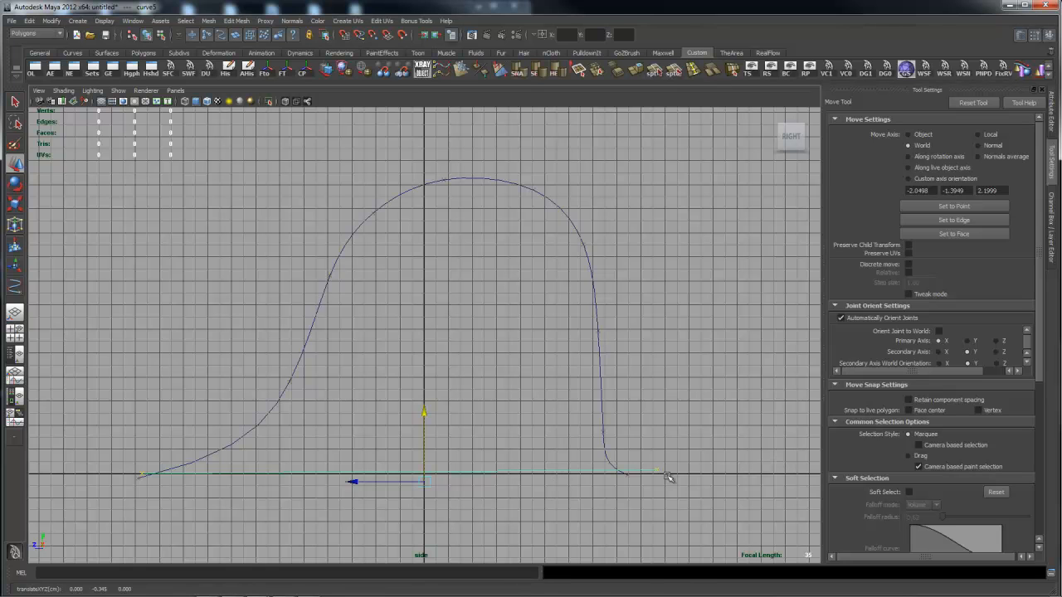
# - Raise the right end control vertex of the base line and snap its height back level with the left end
pyautogui.rightClick(608, 462)
pyautogui.moveTo(608, 462); pyautogui.dragTo(591, 424, button='right')
pyautogui.moveTo(624, 427); pyautogui.dragTo(686, 501)
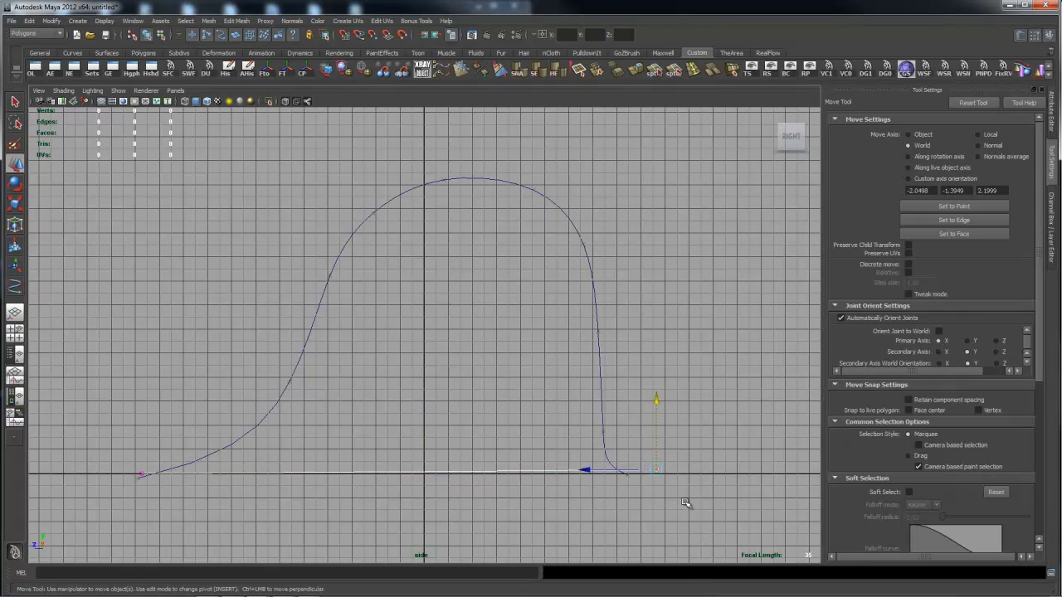
pyautogui.moveTo(654, 399); pyautogui.dragTo(655, 306)
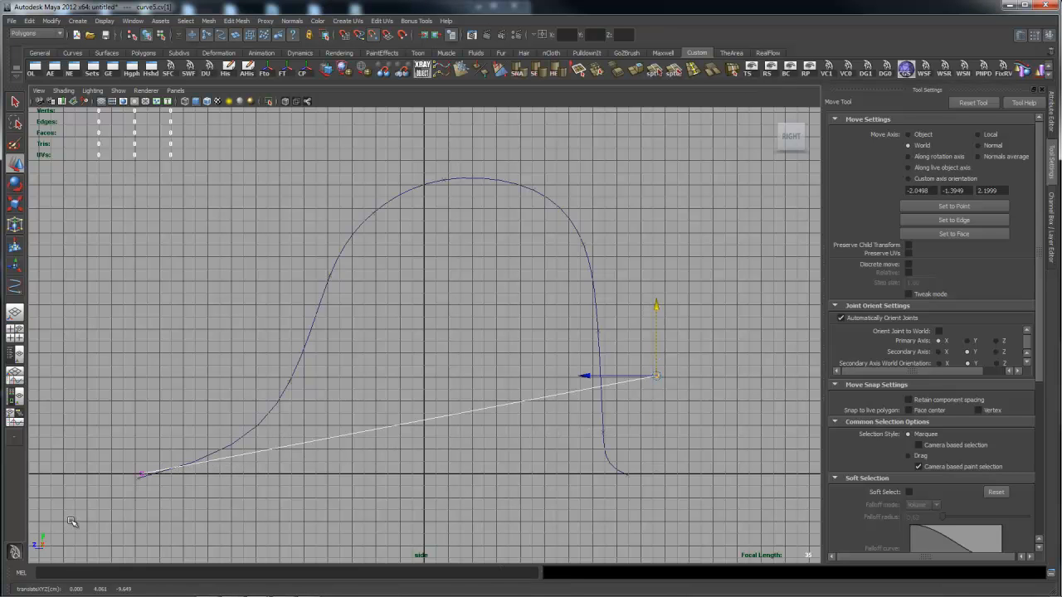
pyautogui.hotkey('ctrl', 'z')
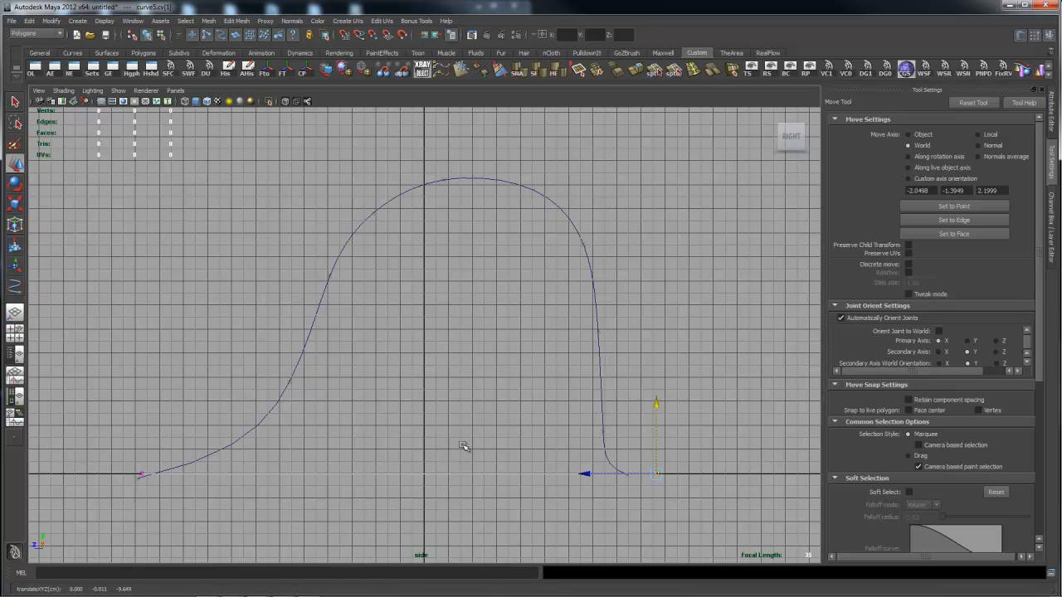
pyautogui.moveTo(655, 404); pyautogui.dragTo(654, 312)
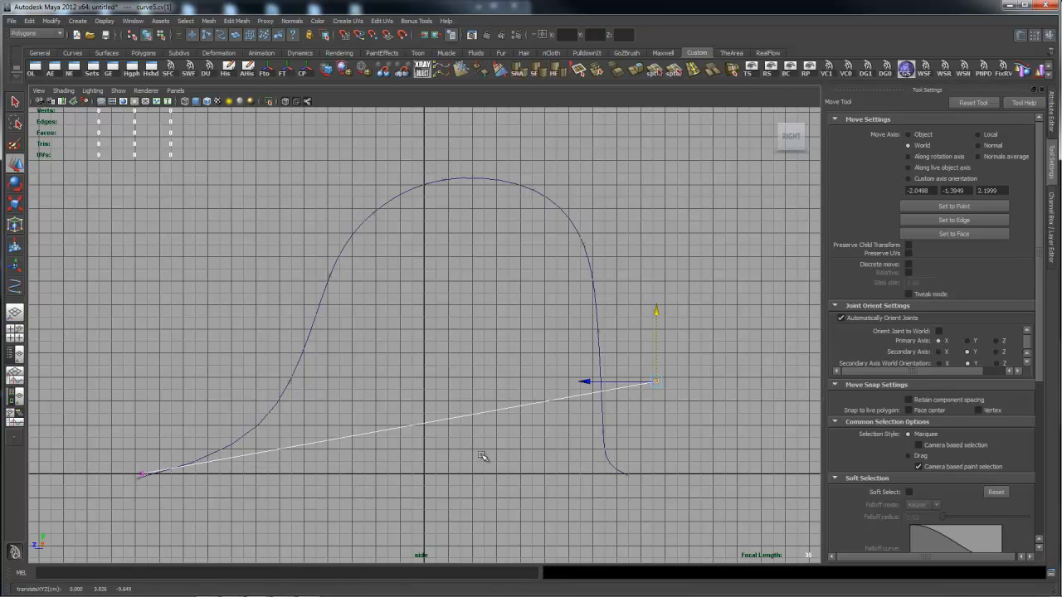
pyautogui.press('v')
pyautogui.middleClick(143, 474)
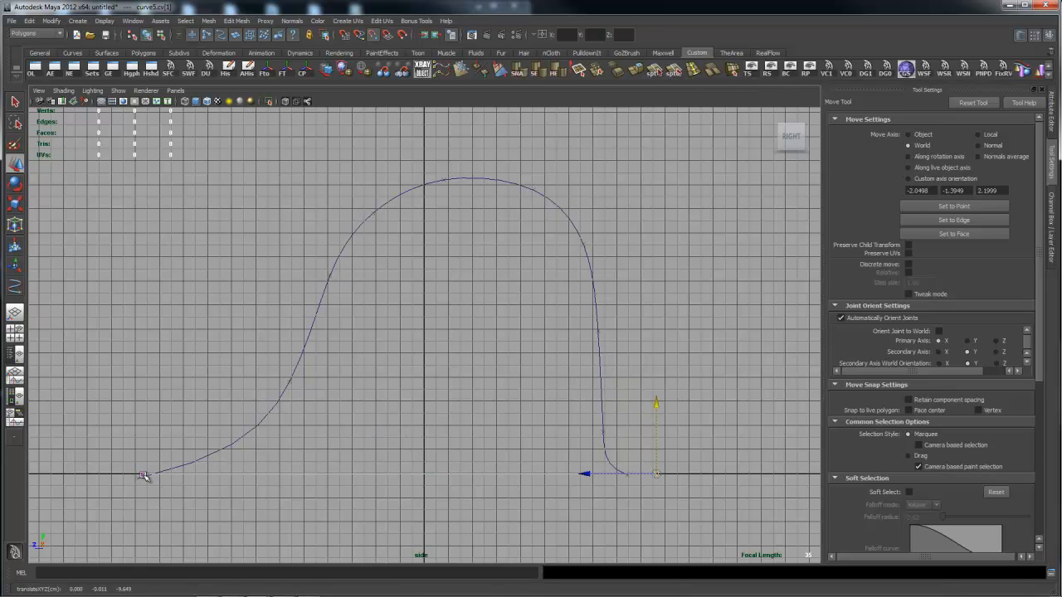
# - Extend the arch's lower right end control vertex slightly below the base line and outward, and return the arch to Object Mode
pyautogui.keyDown('alt'); pyautogui.moveTo(369, 459); pyautogui.dragTo(294, 386, button='middle'); pyautogui.keyUp('alt')
pyautogui.keyDown('alt'); pyautogui.moveTo(301, 390); pyautogui.dragTo(568, 423, button='right'); pyautogui.keyUp('alt')
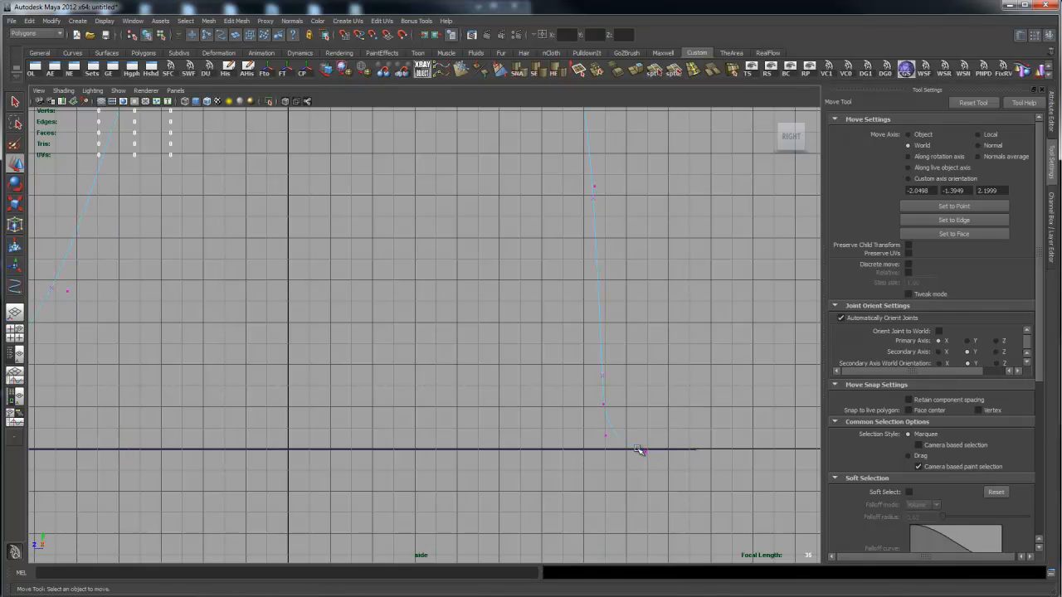
pyautogui.moveTo(645, 379); pyautogui.dragTo(650, 384)
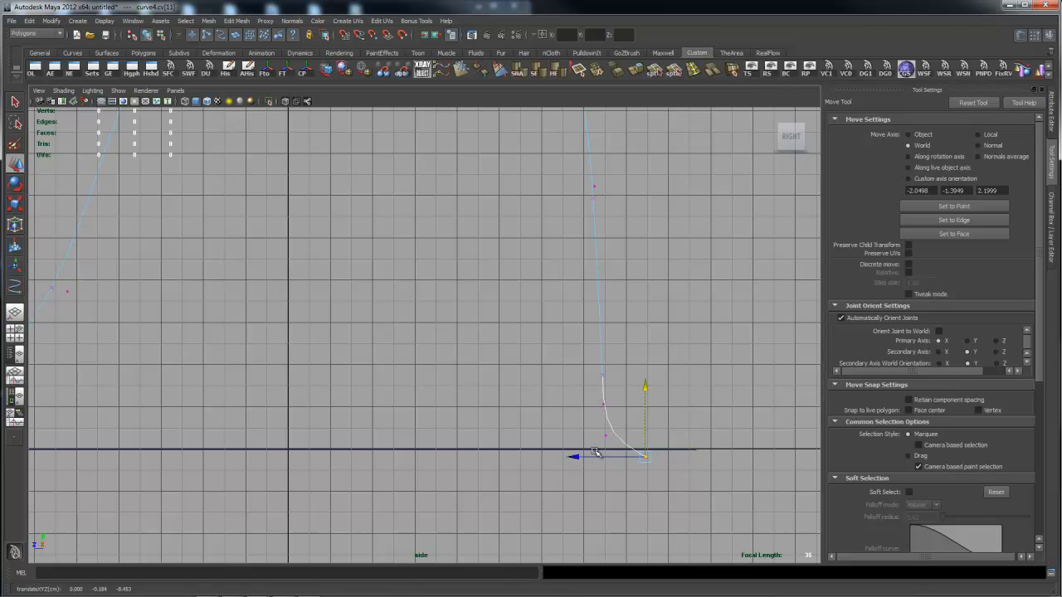
pyautogui.moveTo(574, 456); pyautogui.dragTo(591, 455)
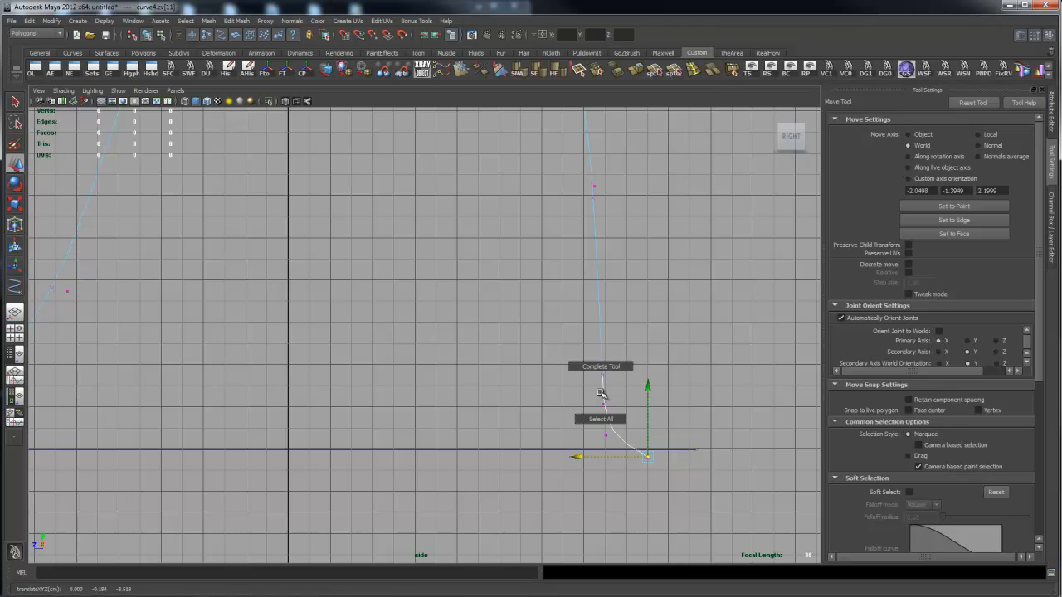
pyautogui.click(601, 398)
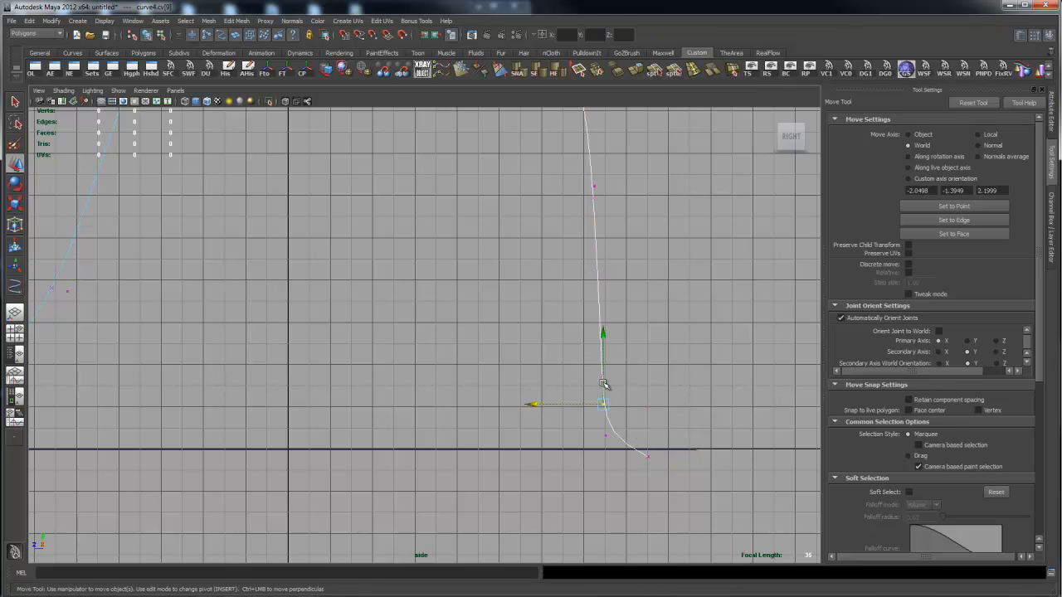
pyautogui.click(601, 311)
pyautogui.moveTo(597, 307); pyautogui.dragTo(632, 294, button='right')
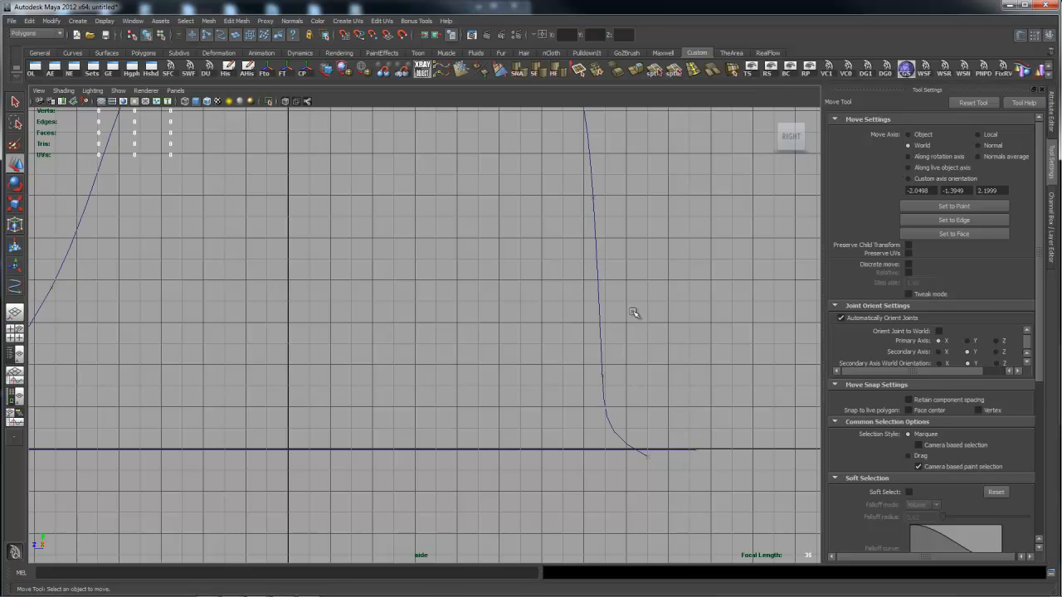
# - Select the arch and the base line and cut both curves where they intersect with Cut Curve
pyautogui.moveTo(618, 338); pyautogui.dragTo(582, 371)
pyautogui.moveTo(571, 424); pyautogui.dragTo(573, 466)
pyautogui.press('space')
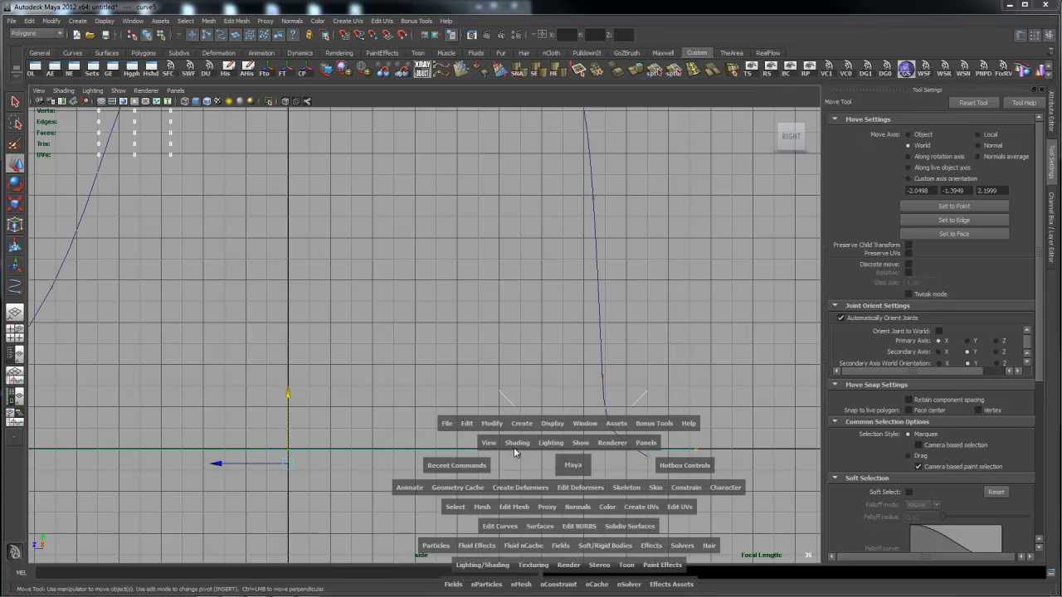
pyautogui.moveTo(578, 248); pyautogui.dragTo(638, 305)
pyautogui.moveTo(561, 435); pyautogui.dragTo(564, 486)
pyautogui.press('space')
pyautogui.moveTo(491, 540); pyautogui.dragTo(501, 358)
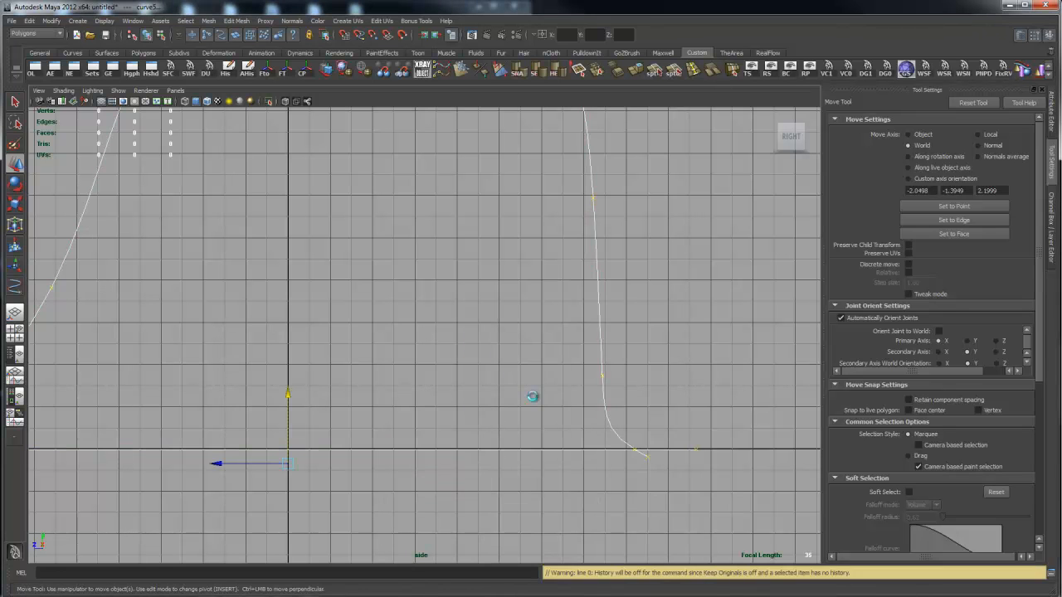
# - Delete the overhanging curve pieces at both lower corners of the profile and hide the viewport grid
pyautogui.click(666, 483)
pyautogui.keyDown('alt'); pyautogui.moveTo(626, 481); pyautogui.dragTo(583, 452, button='right'); pyautogui.keyUp('alt')
pyautogui.keyDown('alt'); pyautogui.moveTo(554, 435); pyautogui.dragTo(952, 424, button='middle'); pyautogui.keyUp('alt')
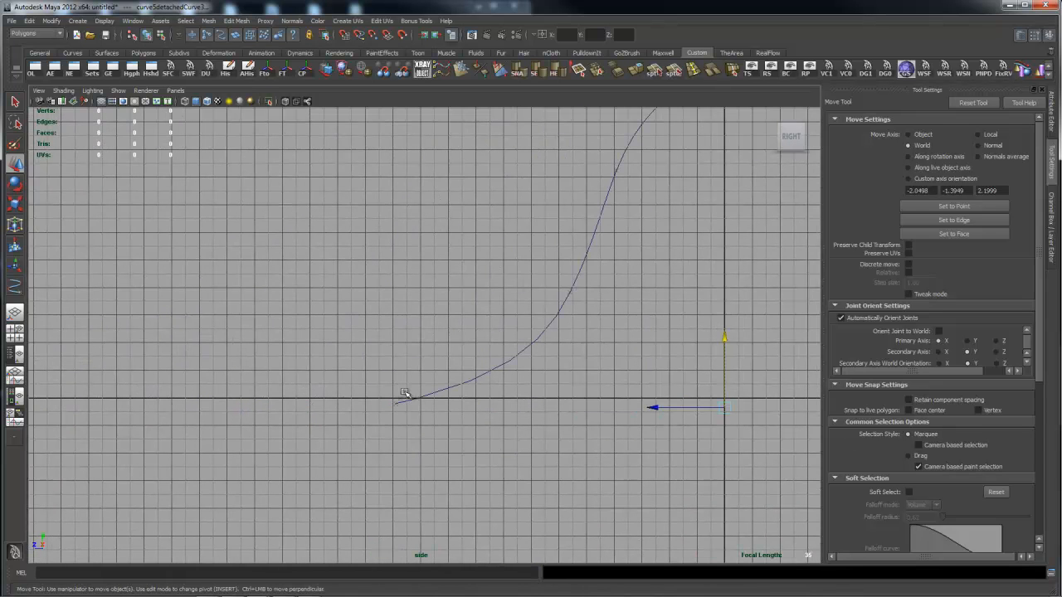
pyautogui.moveTo(390, 384); pyautogui.dragTo(404, 414)
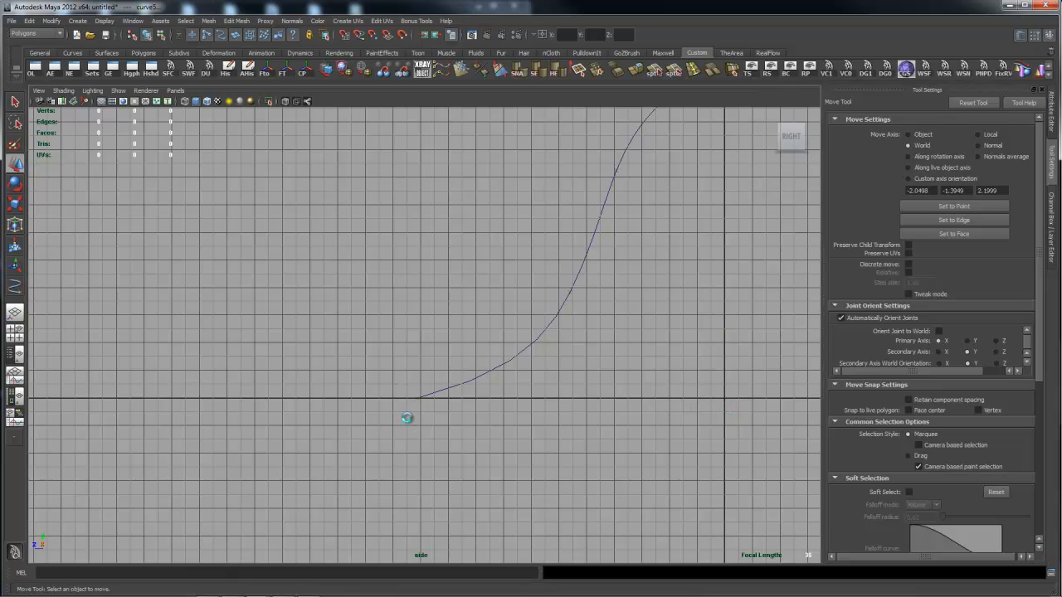
pyautogui.click(406, 418)
pyautogui.keyDown('alt'); pyautogui.moveTo(556, 307); pyautogui.dragTo(306, 383, button='middle'); pyautogui.keyUp('alt')
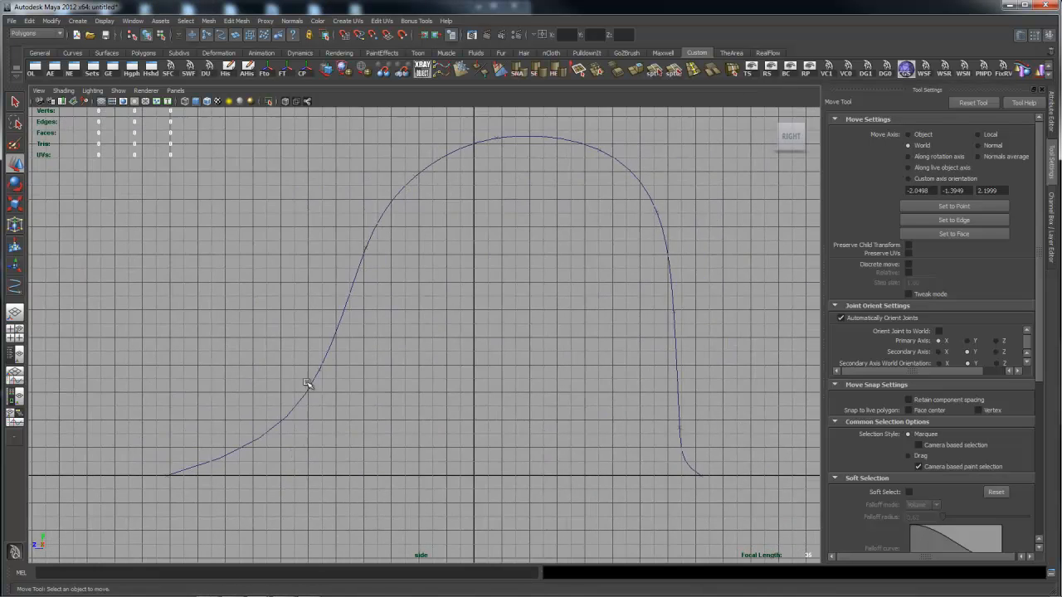
pyautogui.click(100, 102)
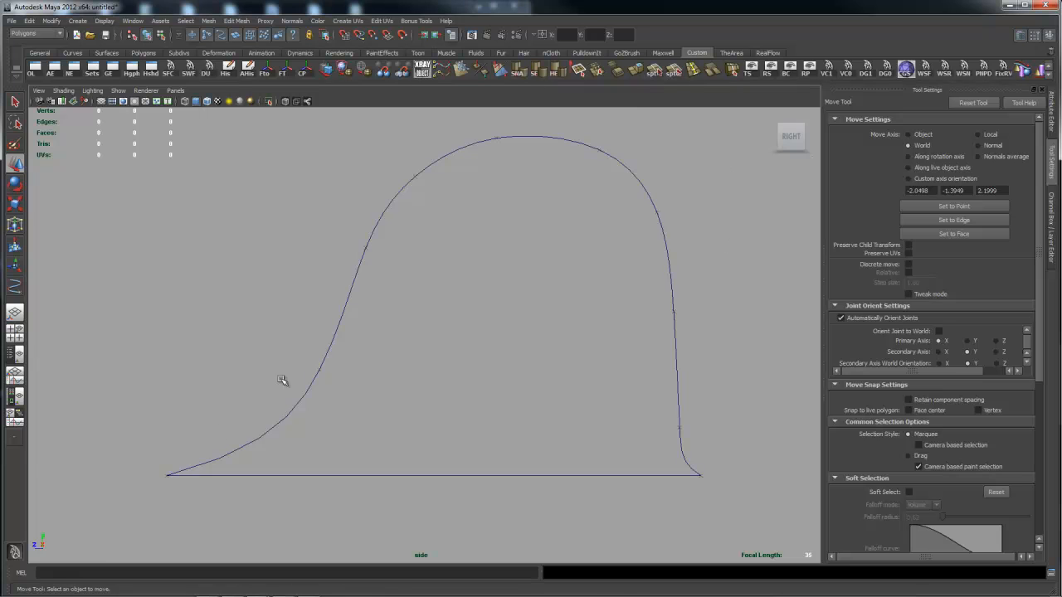
# - Switch to the perspective view and examine the NURBS span and degree attributes of the arch and the base line
pyautogui.click(368, 477)
pyautogui.click(368, 477)
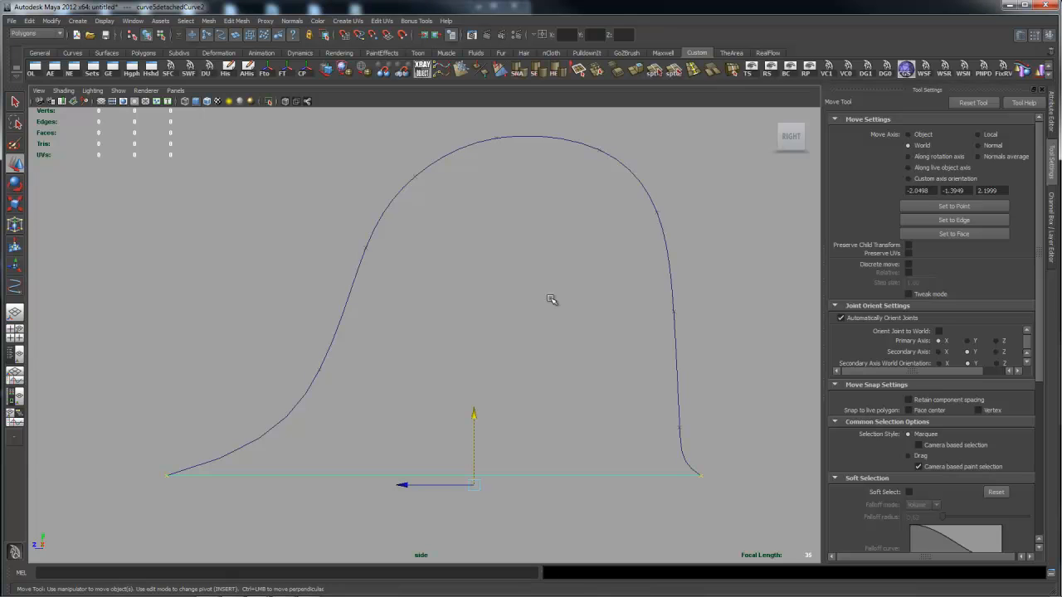
pyautogui.click(340, 289)
pyautogui.moveTo(521, 392); pyautogui.dragTo(529, 501)
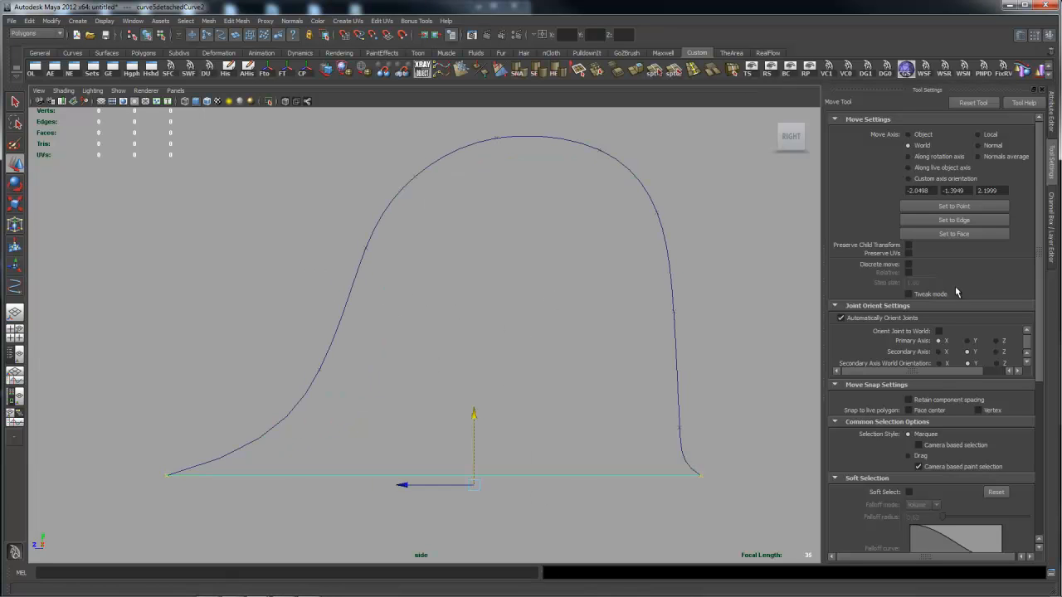
pyautogui.click(1049, 253)
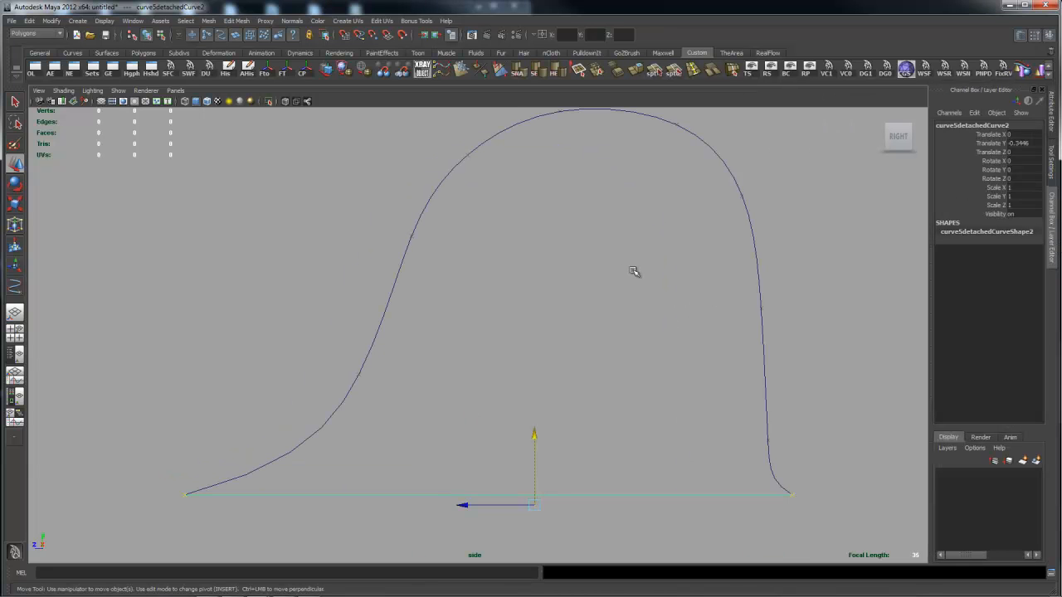
pyautogui.click(749, 266)
pyautogui.press('space')
pyautogui.moveTo(716, 404); pyautogui.dragTo(705, 378)
pyautogui.keyDown('alt'); pyautogui.moveTo(576, 418); pyautogui.dragTo(590, 400, button='right'); pyautogui.keyUp('alt')
pyautogui.keyDown('alt'); pyautogui.moveTo(589, 401); pyautogui.dragTo(585, 527); pyautogui.keyUp('alt')
pyautogui.moveTo(637, 308); pyautogui.dragTo(808, 327)
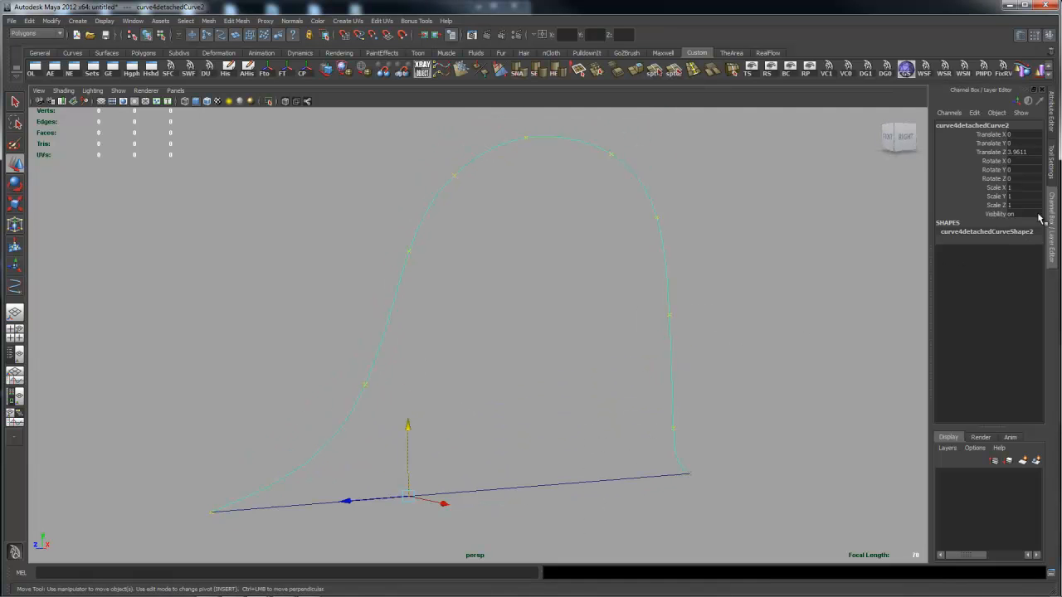
pyautogui.click(1056, 116)
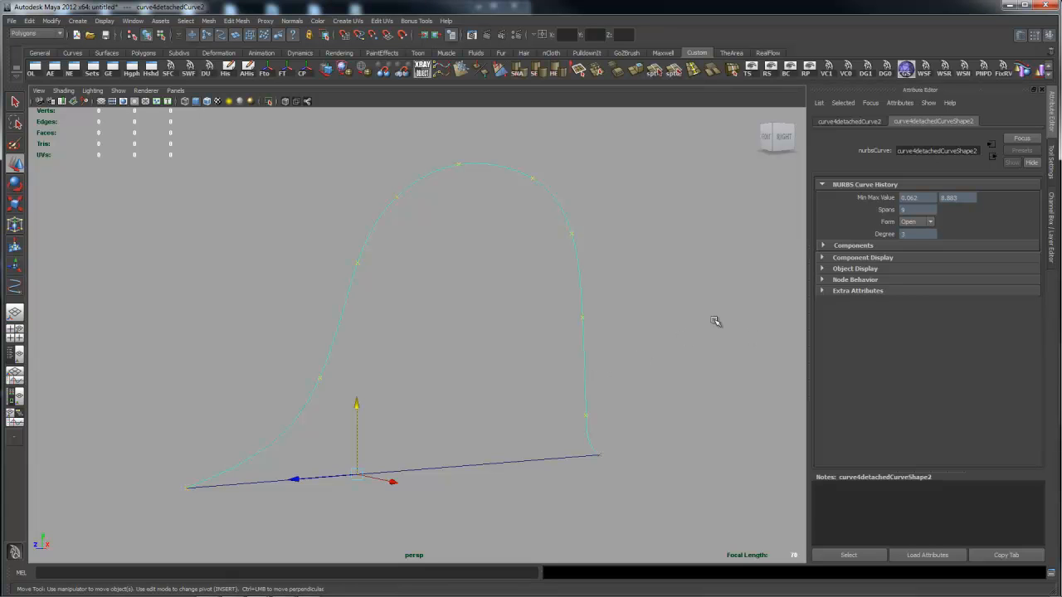
pyautogui.click(565, 467)
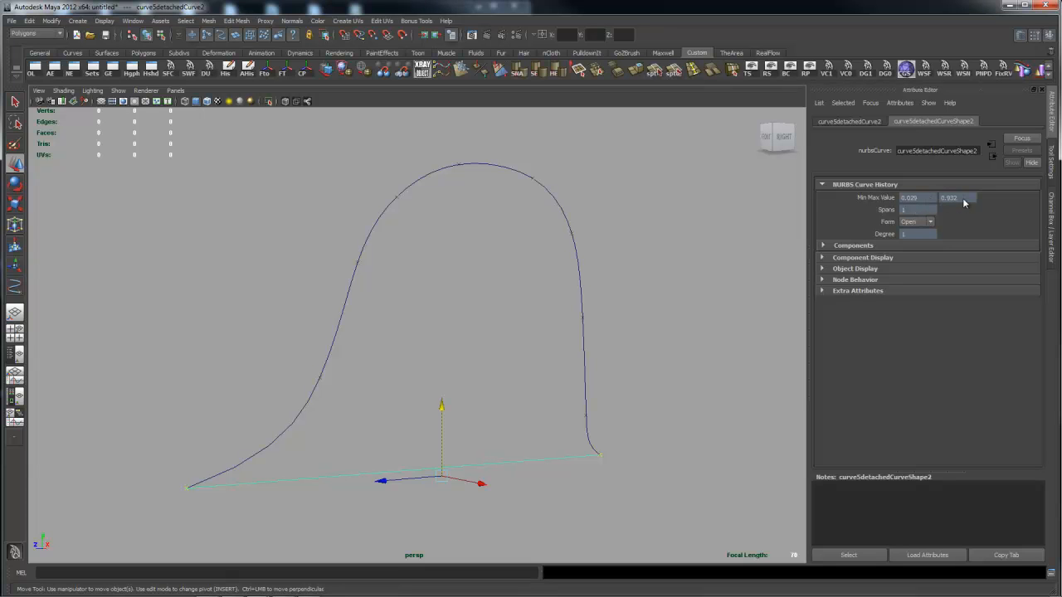
pyautogui.moveTo(726, 408); pyautogui.dragTo(548, 346)
pyautogui.moveTo(543, 437); pyautogui.dragTo(540, 507)
pyautogui.moveTo(549, 349); pyautogui.dragTo(564, 459)
pyautogui.moveTo(562, 367); pyautogui.dragTo(640, 402)
pyautogui.moveTo(537, 427); pyautogui.dragTo(524, 498)
pyautogui.moveTo(430, 342); pyautogui.dragTo(320, 365)
pyautogui.moveTo(448, 420); pyautogui.dragTo(452, 530)
pyautogui.keyDown('alt'); pyautogui.moveTo(468, 441); pyautogui.dragTo(448, 437); pyautogui.keyUp('alt')
pyautogui.keyDown('alt'); pyautogui.moveTo(502, 419); pyautogui.dragTo(524, 407, button='right'); pyautogui.keyUp('alt')
pyautogui.keyDown('alt'); pyautogui.moveTo(524, 407); pyautogui.dragTo(444, 413); pyautogui.keyUp('alt')
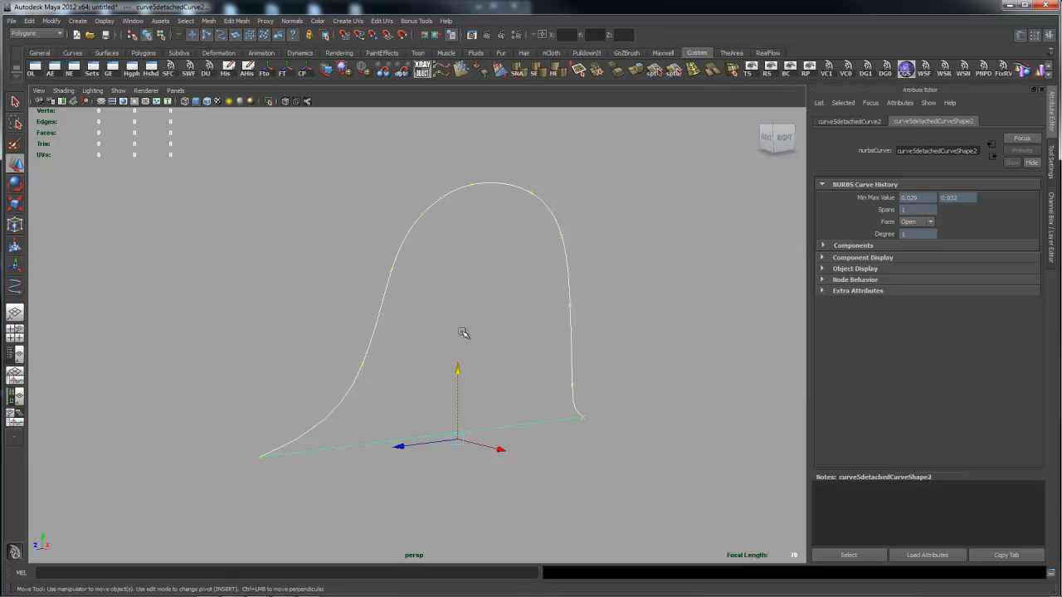
# - Try attaching the base line and the arch with the current Attach Curves settings and select the combined curve
pyautogui.click(489, 314)
pyautogui.moveTo(355, 262); pyautogui.dragTo(490, 418)
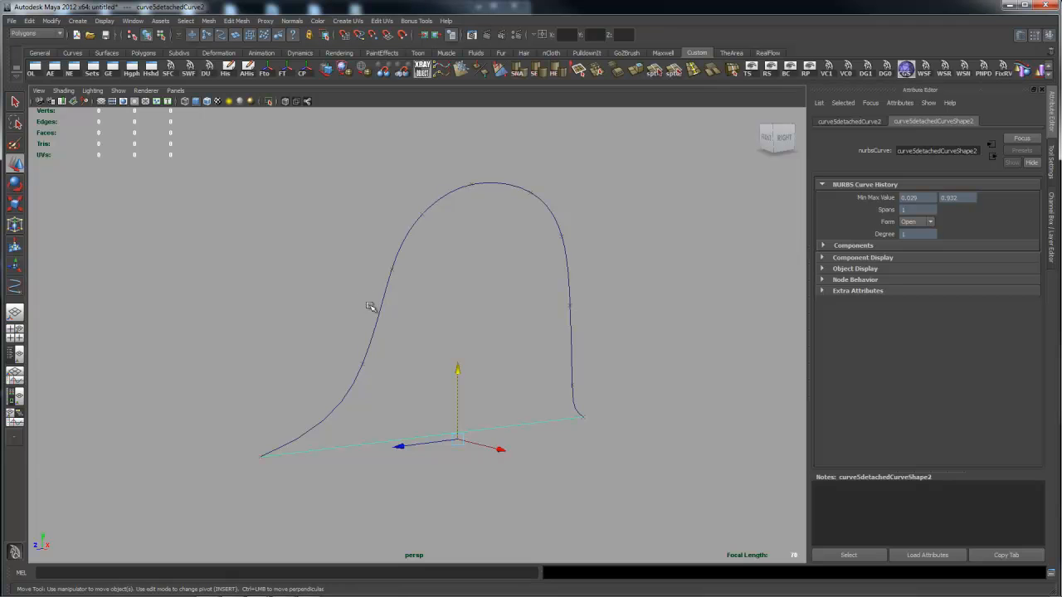
pyautogui.press('space')
pyautogui.moveTo(333, 410); pyautogui.dragTo(360, 164)
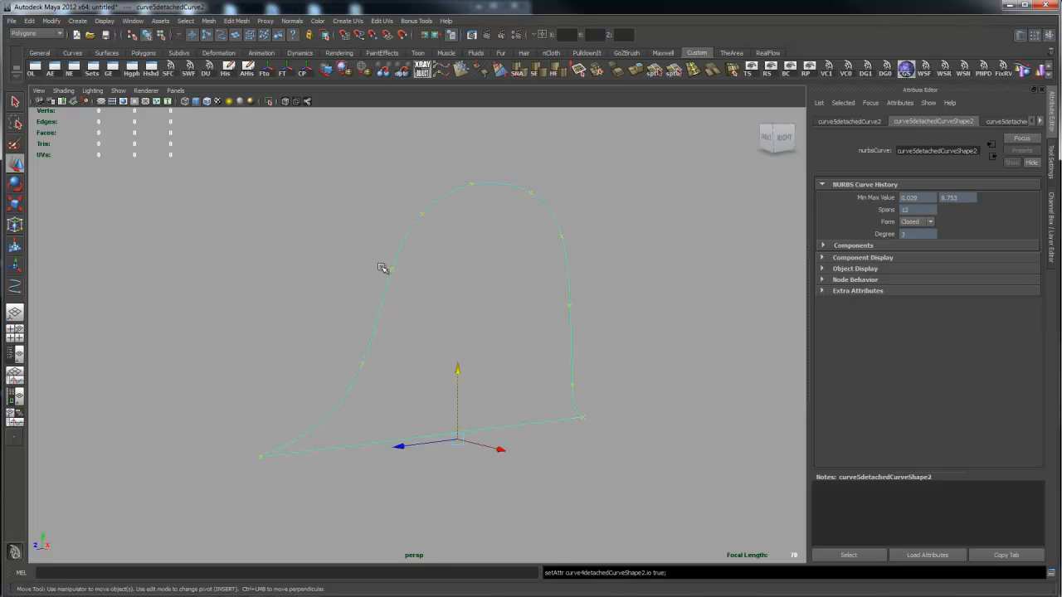
pyautogui.click(531, 316)
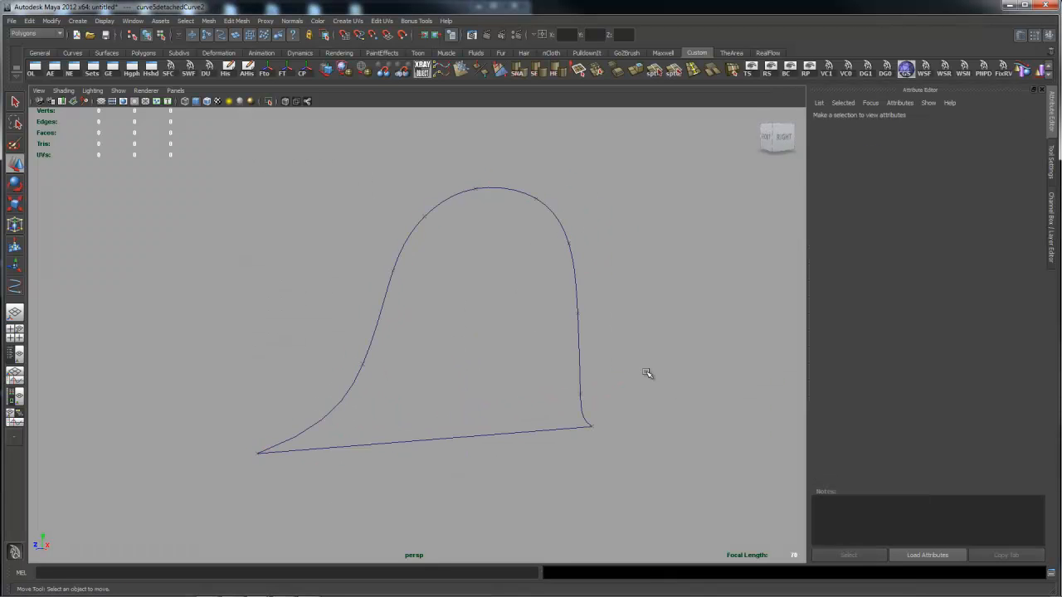
pyautogui.moveTo(610, 347); pyautogui.dragTo(670, 402)
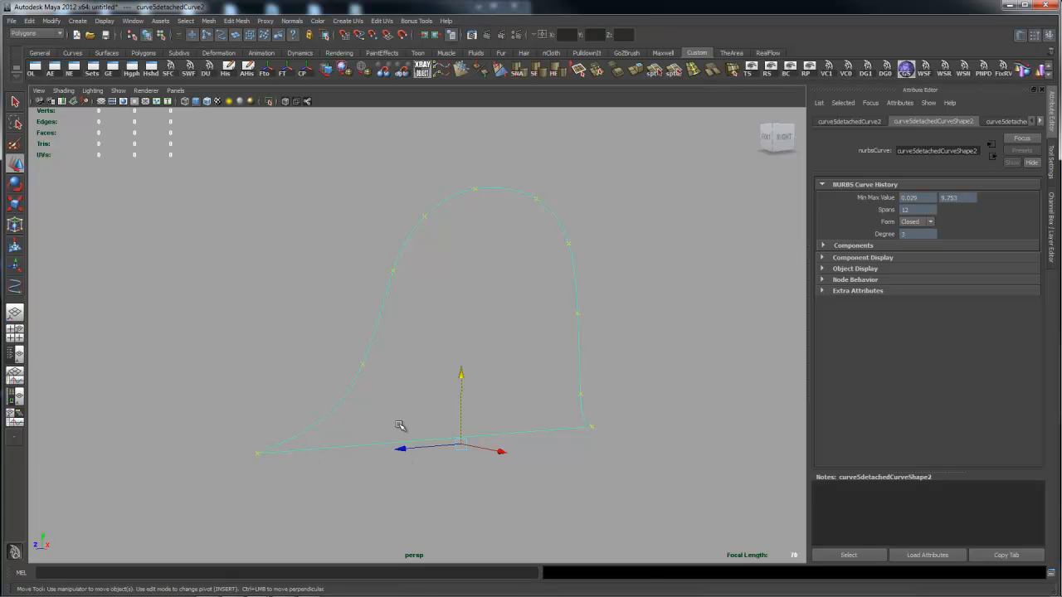
# - Undo the curve attachment to restore the separate arch and base line
pyautogui.hotkey('ctrl', 'z')
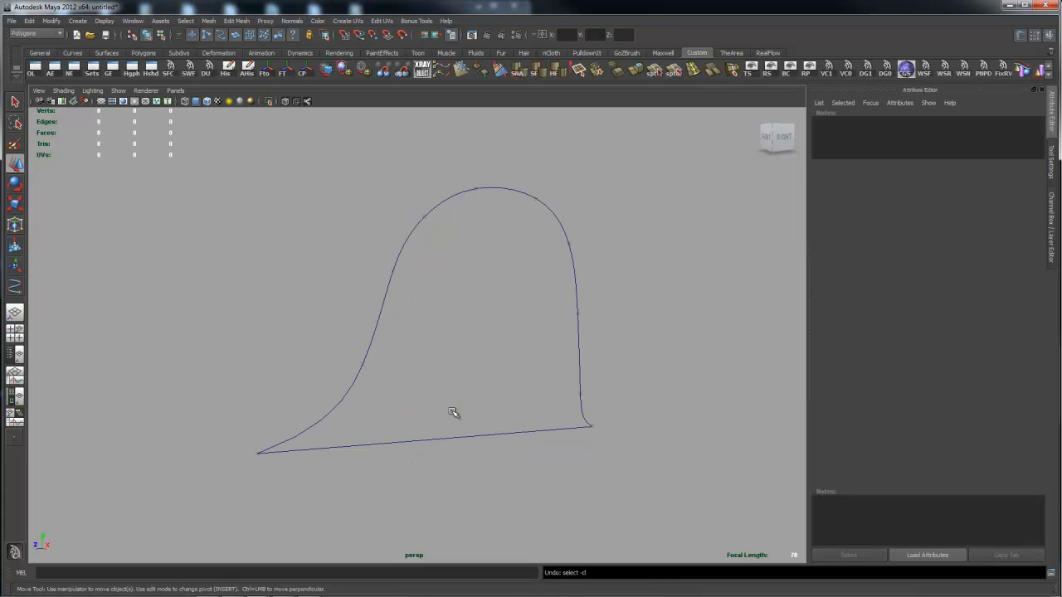
pyautogui.hotkey('ctrl', 'z')
pyautogui.hotkey('ctrl', 'z')
pyautogui.click(518, 360)
pyautogui.click(575, 316)
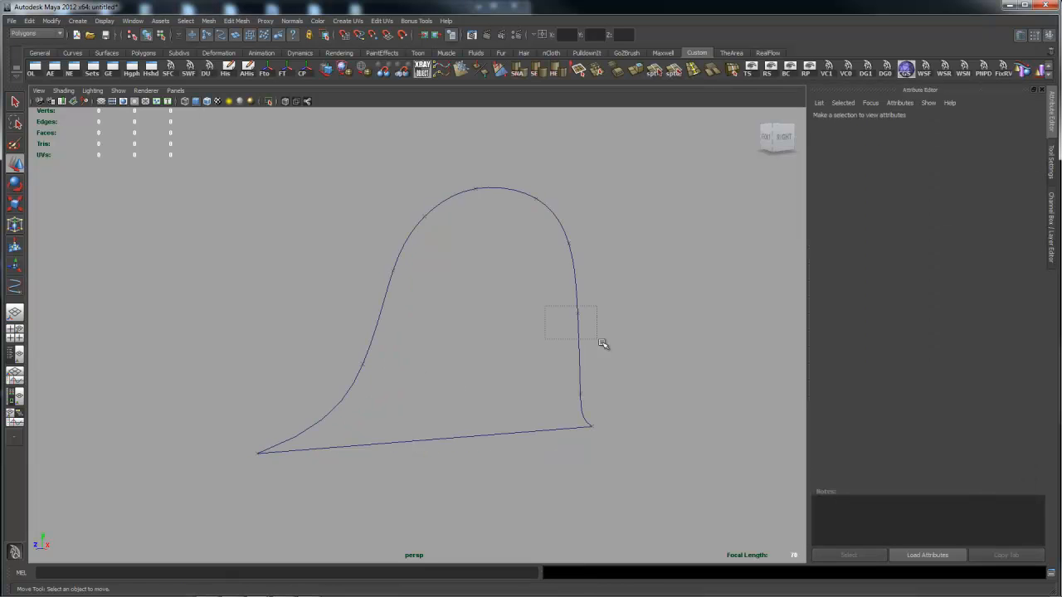
# - Reset the Attach Curves options, turn off Keep originals, and attach the base line and arch with Blend at a 0.5 bias
pyautogui.moveTo(528, 423); pyautogui.dragTo(531, 481)
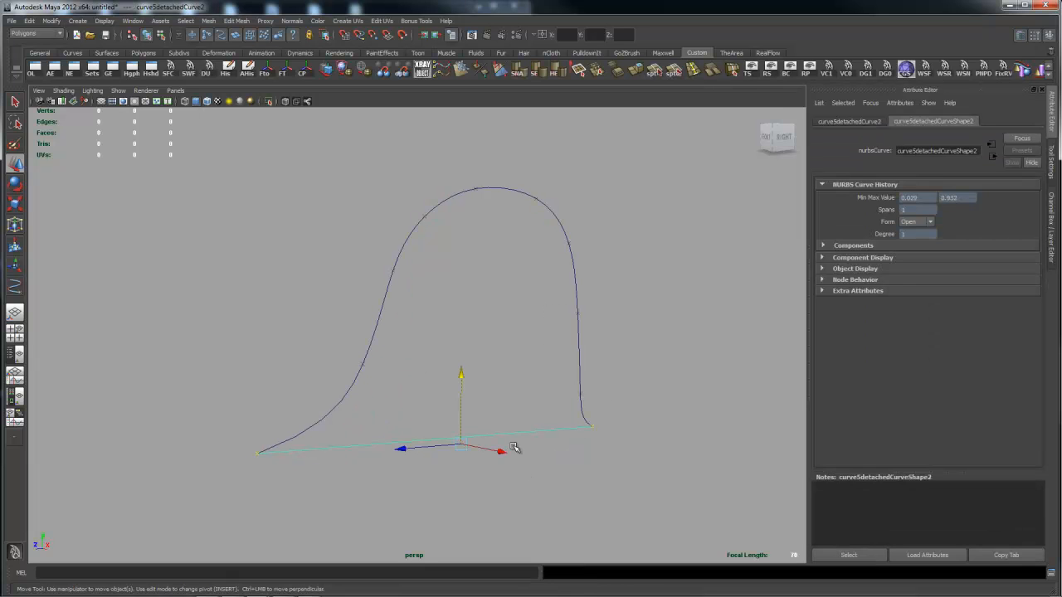
pyautogui.moveTo(334, 237); pyautogui.dragTo(481, 364)
pyautogui.keyDown('shift'); pyautogui.moveTo(526, 398); pyautogui.dragTo(533, 465); pyautogui.keyUp('shift')
pyautogui.press('space')
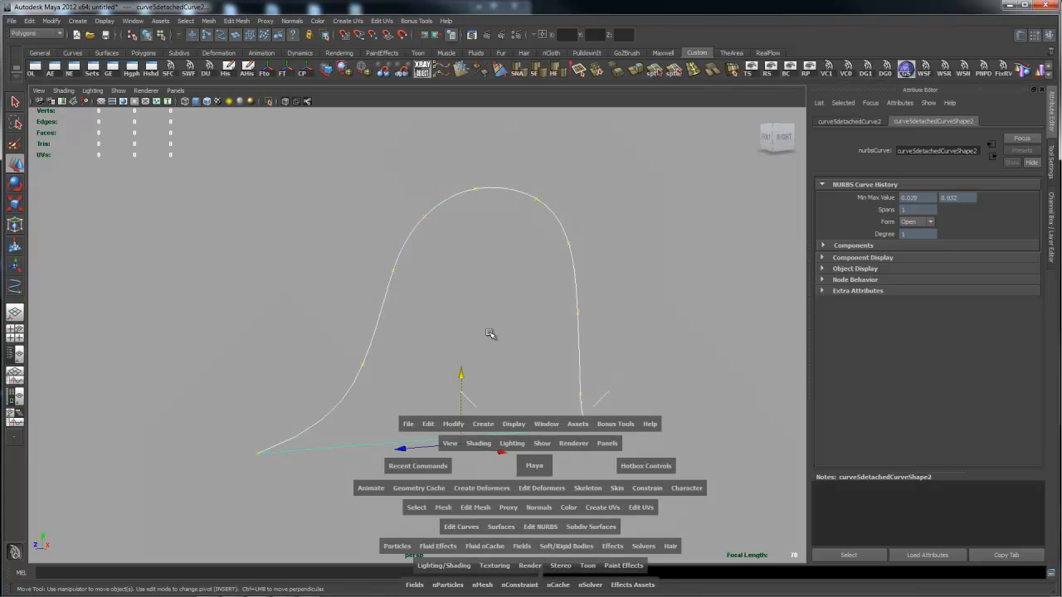
pyautogui.press('space')
pyautogui.click(361, 289)
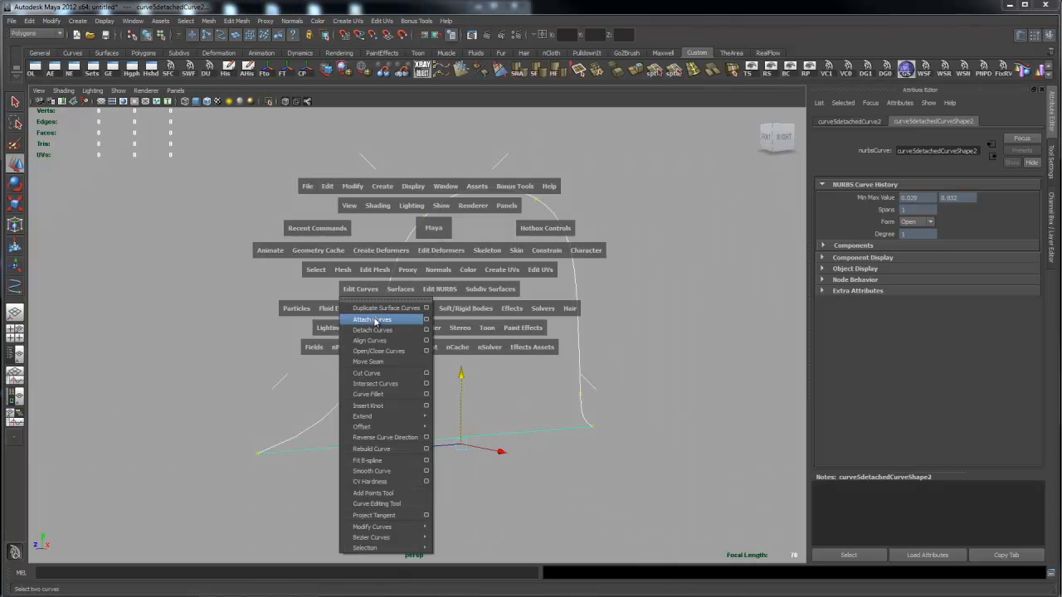
pyautogui.click(426, 319)
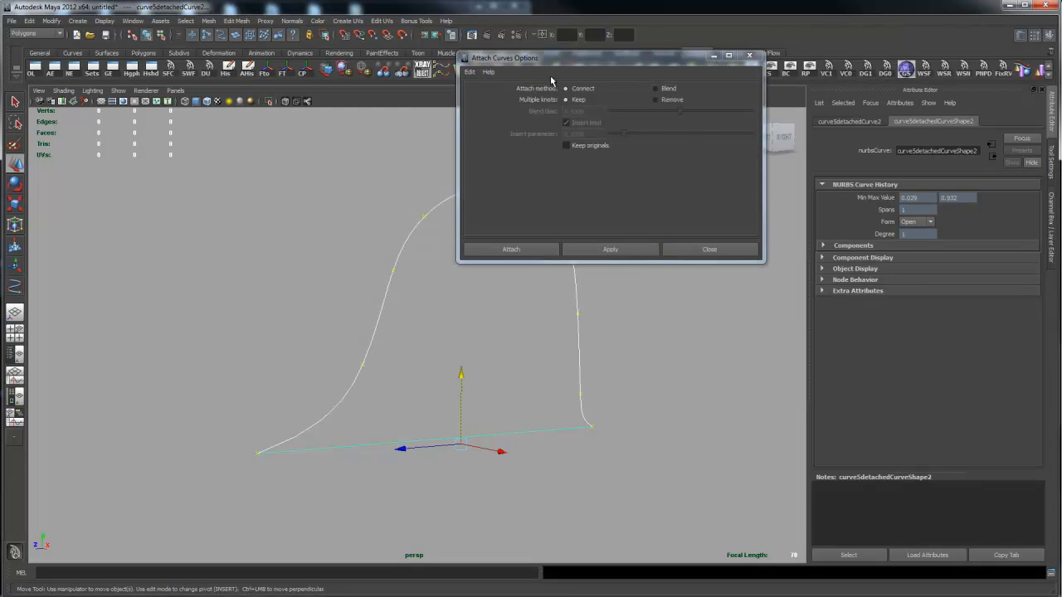
pyautogui.click(470, 72)
pyautogui.click(491, 94)
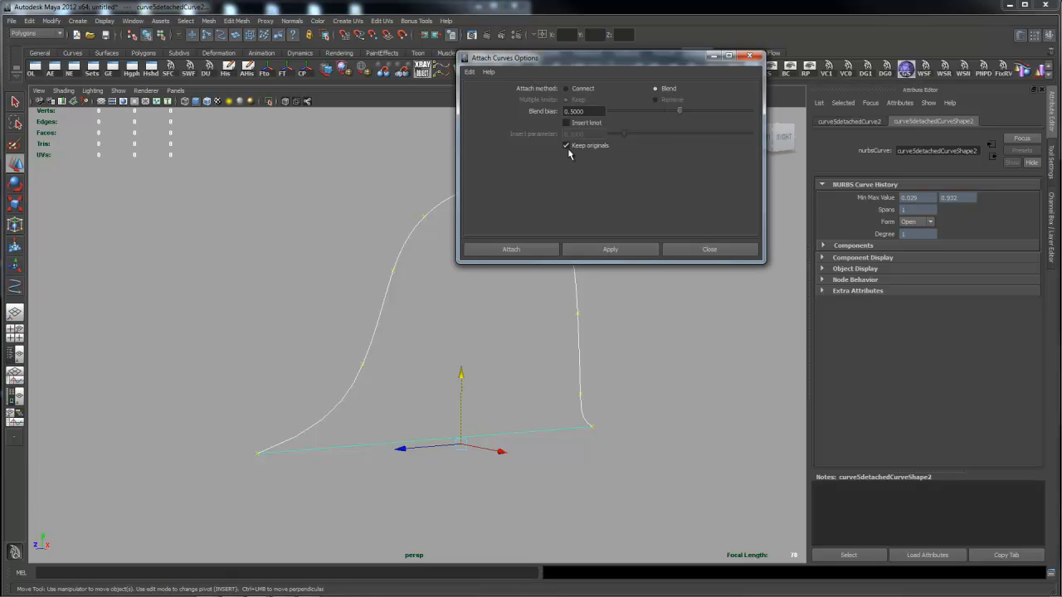
pyautogui.click(617, 254)
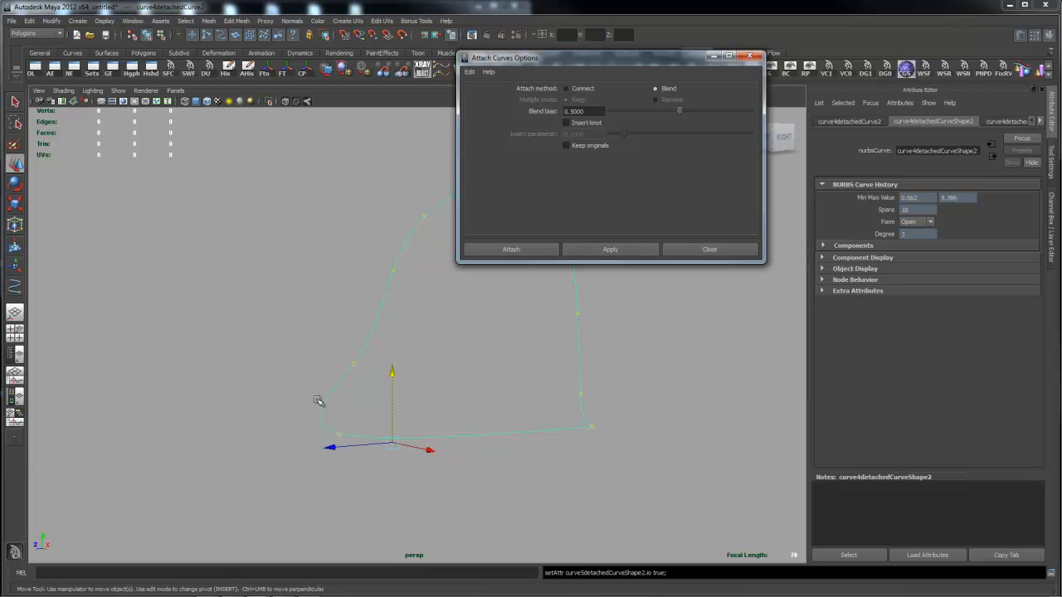
# - Examine the rounded corners of the blended curve and undo the attachment
pyautogui.keyDown('alt'); pyautogui.moveTo(513, 398); pyautogui.dragTo(467, 395); pyautogui.keyUp('alt')
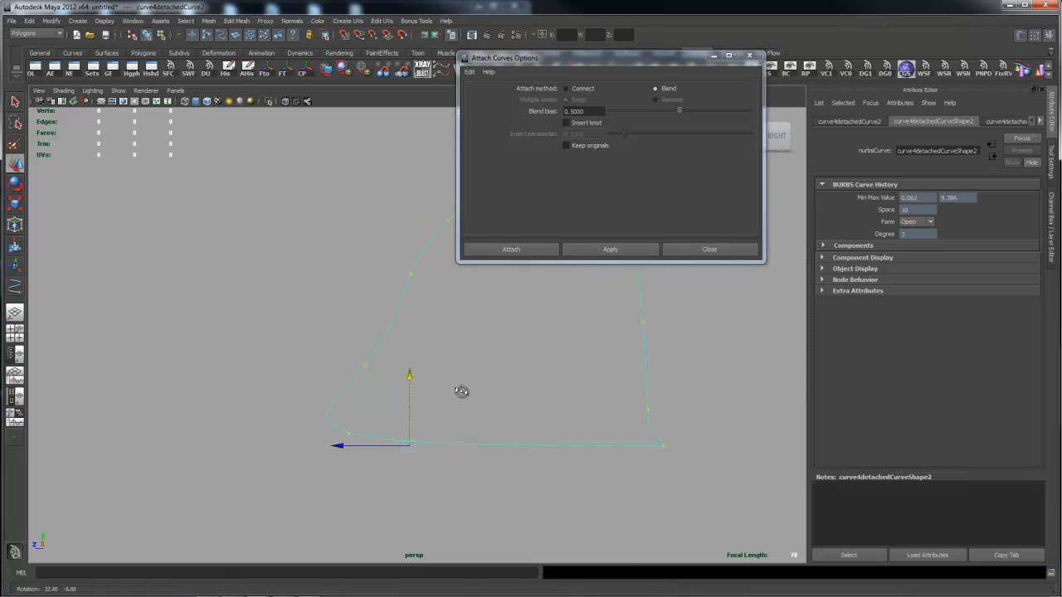
pyautogui.keyDown('alt'); pyautogui.moveTo(606, 334); pyautogui.dragTo(578, 393); pyautogui.keyUp('alt')
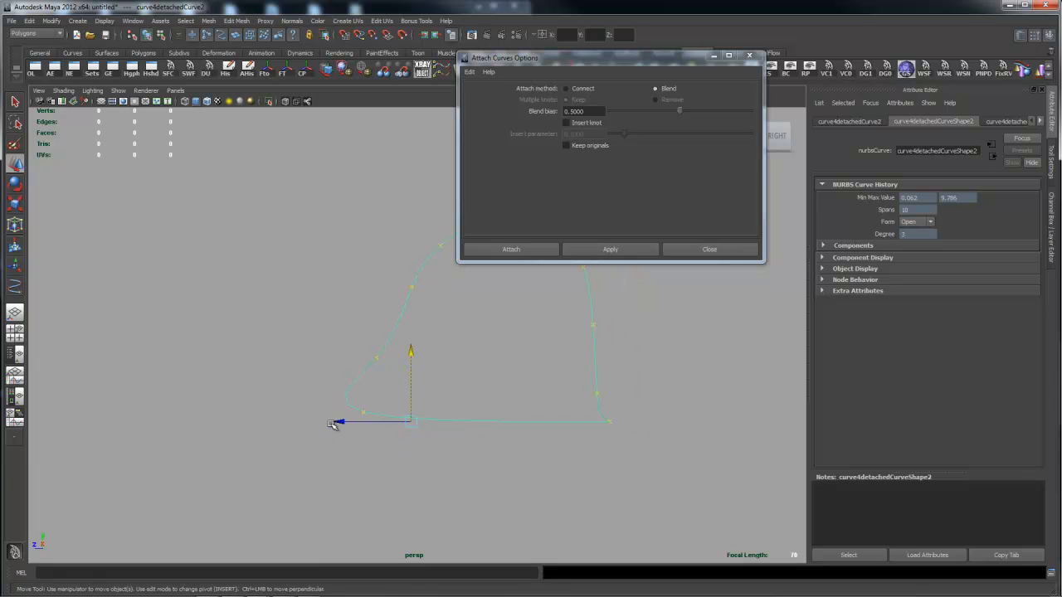
pyautogui.hotkey('ctrl', 'z')
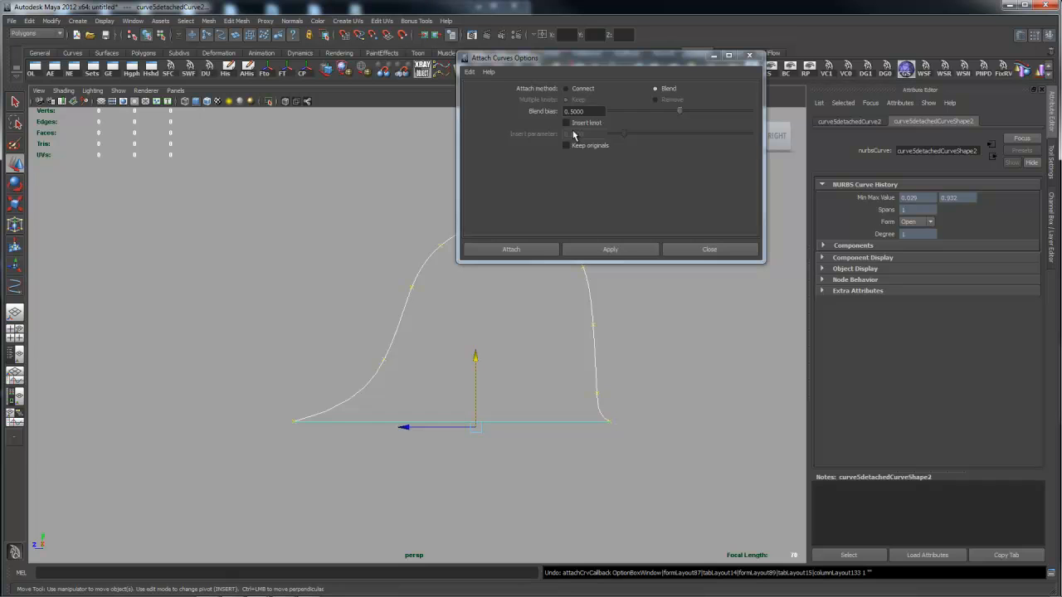
# - Try attaching the base line and arch with Blend and Insert knot at parameter 0.1, then undo the attachment
pyautogui.click(567, 123)
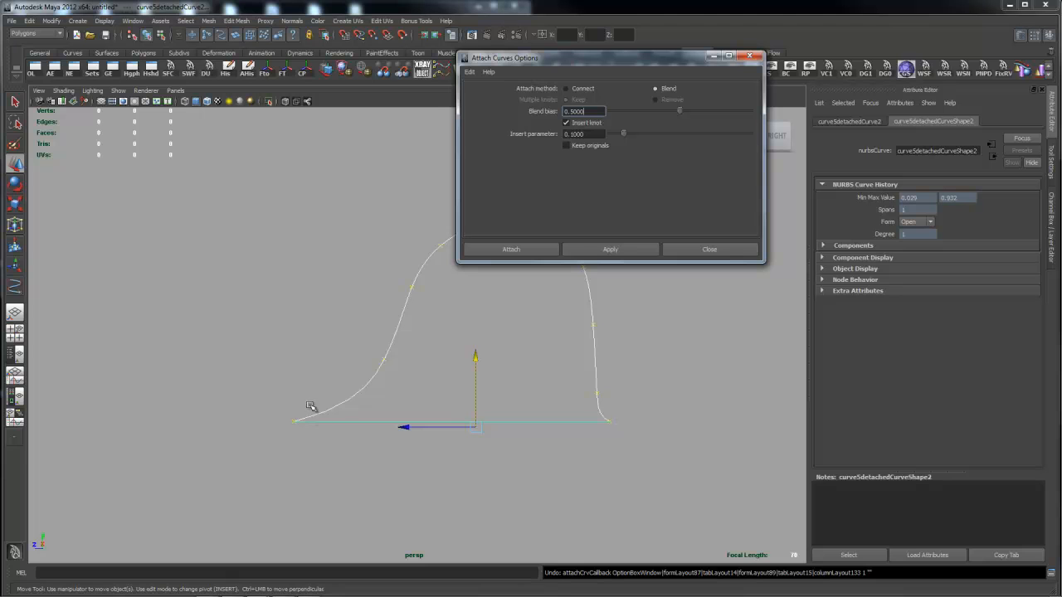
pyautogui.click(593, 251)
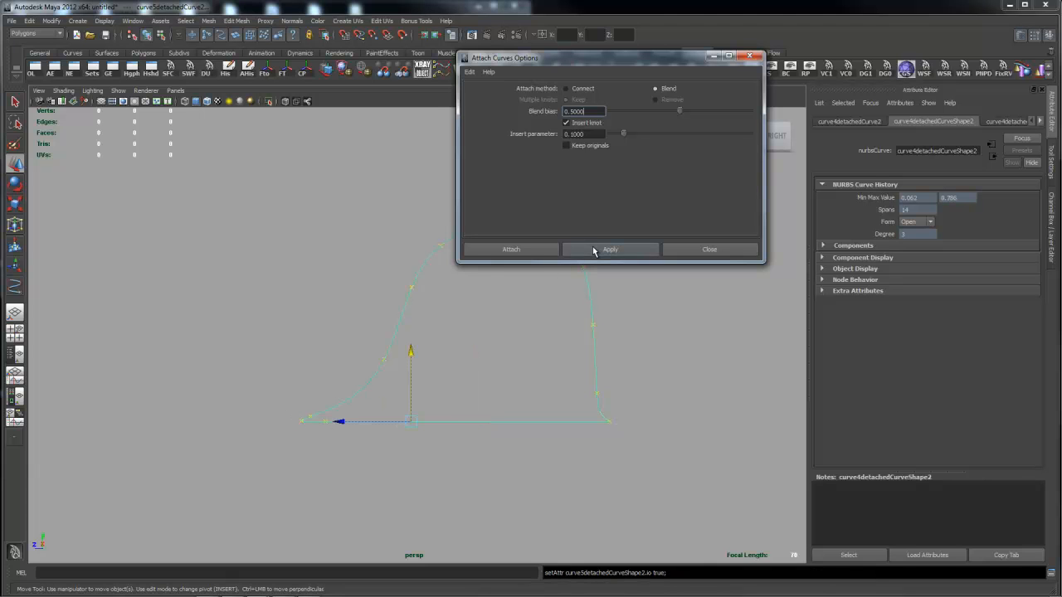
pyautogui.keyDown('alt'); pyautogui.moveTo(386, 403); pyautogui.dragTo(425, 413); pyautogui.keyUp('alt')
pyautogui.keyDown('alt'); pyautogui.moveTo(263, 421); pyautogui.dragTo(517, 415, button='right'); pyautogui.keyUp('alt')
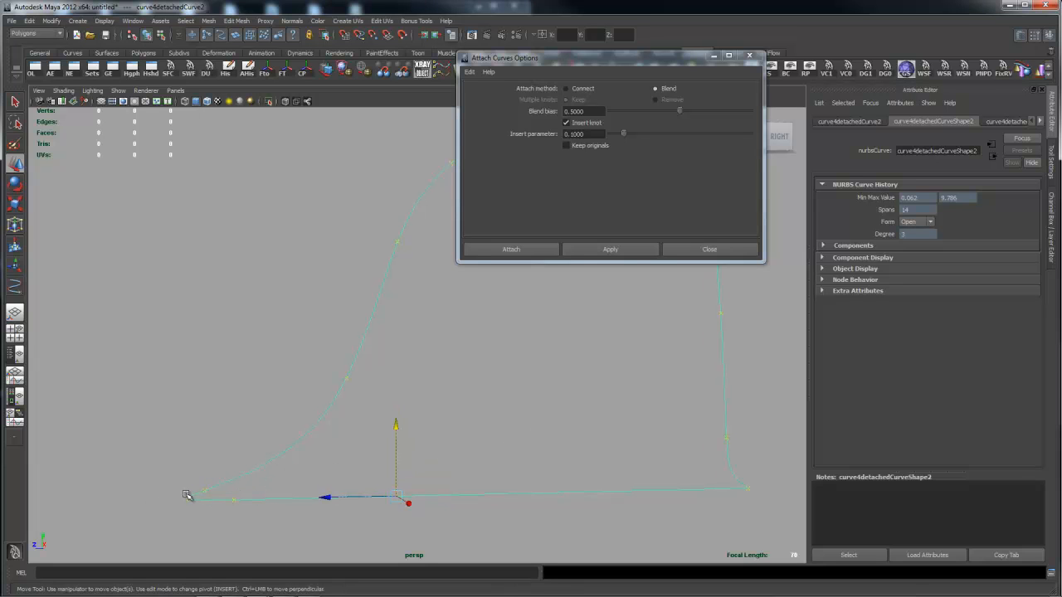
pyautogui.click(550, 251)
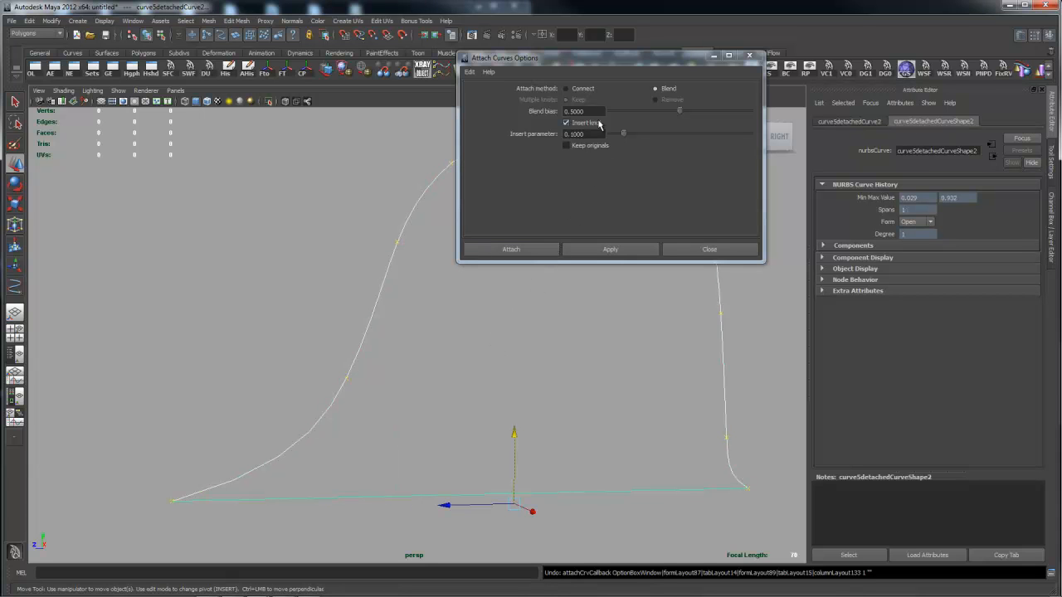
# - Attach the base line and arch using the Connect method, with Insert knot off and multiple knots set to Keep
pyautogui.click(567, 123)
pyautogui.click(566, 89)
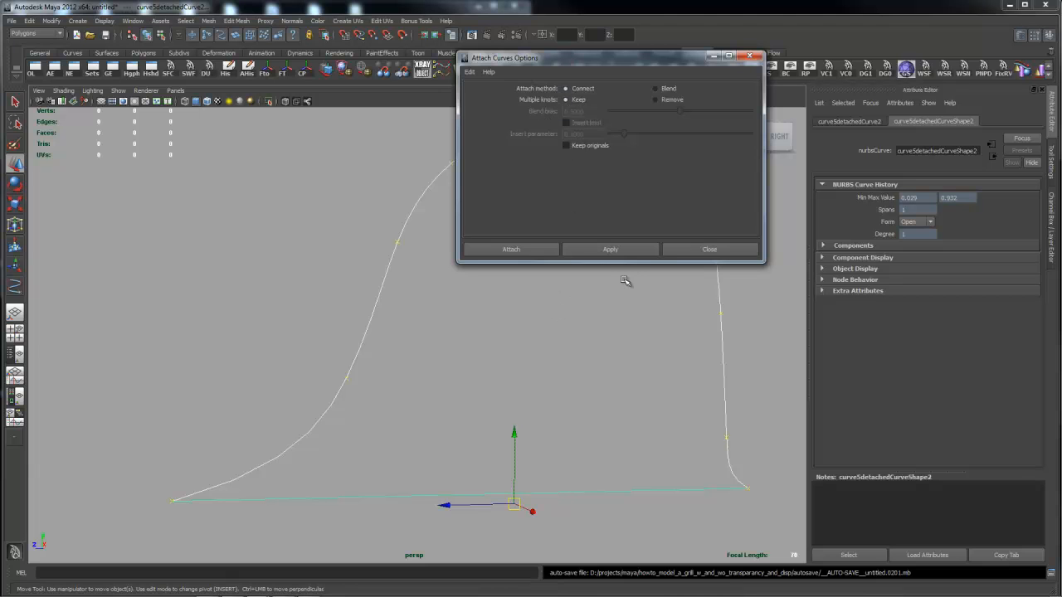
pyautogui.click(628, 251)
pyautogui.keyDown('alt'); pyautogui.moveTo(622, 375); pyautogui.dragTo(514, 335); pyautogui.keyUp('alt')
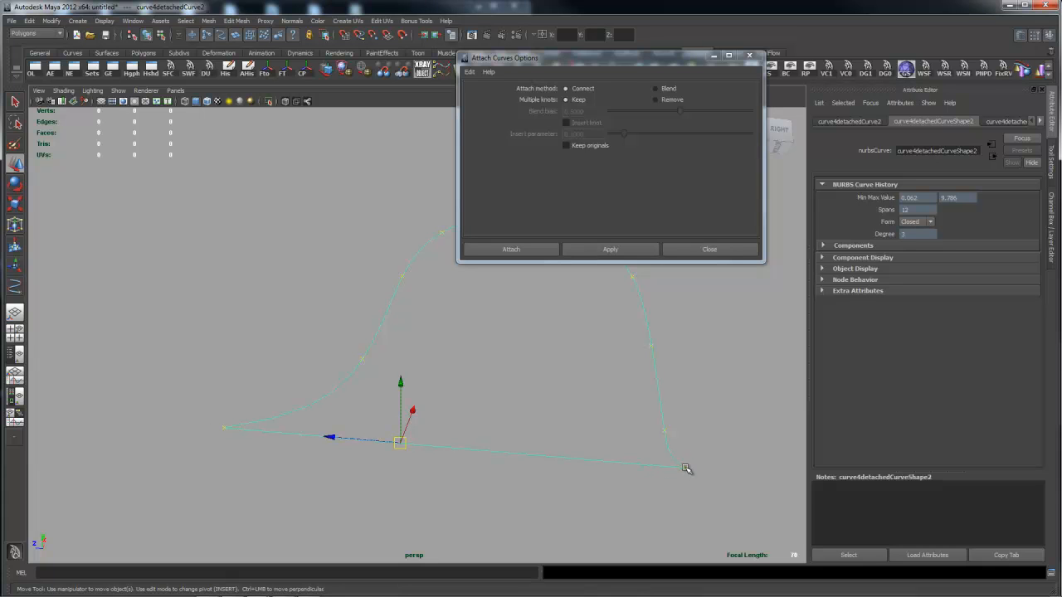
# - Inspect the control vertices at the attached profile's corners, reselect the whole curve and close the Attach Curves options
pyautogui.moveTo(661, 470); pyautogui.dragTo(631, 424, button='right')
pyautogui.keyDown('alt'); pyautogui.moveTo(609, 420); pyautogui.dragTo(540, 380, button='middle'); pyautogui.keyUp('alt')
pyautogui.keyDown('alt'); pyautogui.moveTo(540, 380); pyautogui.dragTo(772, 501, button='right'); pyautogui.keyUp('alt')
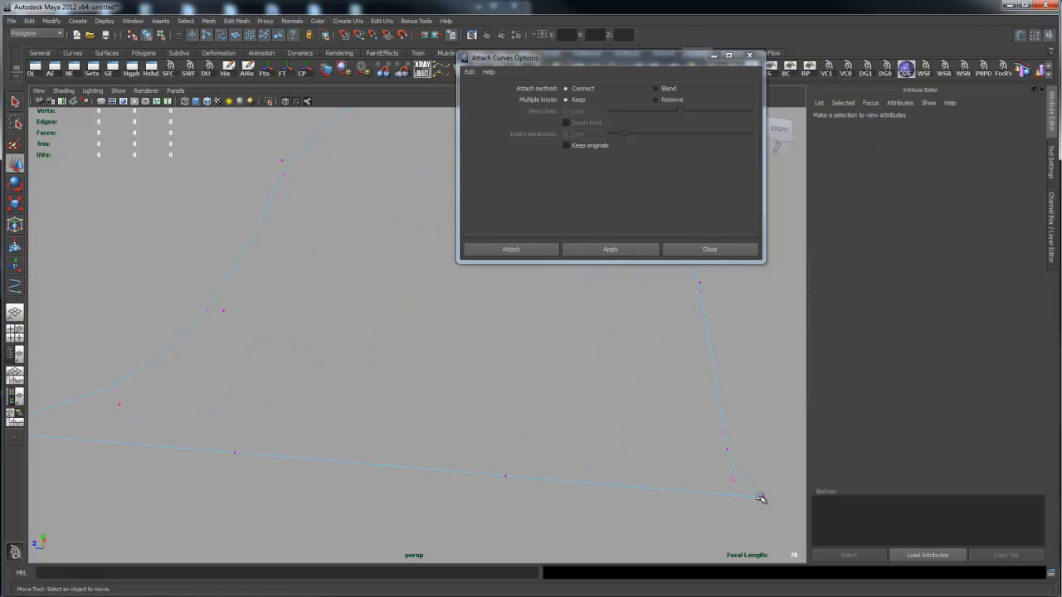
pyautogui.keyDown('alt'); pyautogui.moveTo(628, 374); pyautogui.dragTo(562, 359, button='right'); pyautogui.keyUp('alt')
pyautogui.keyDown('alt'); pyautogui.moveTo(562, 358); pyautogui.dragTo(533, 386); pyautogui.keyUp('alt')
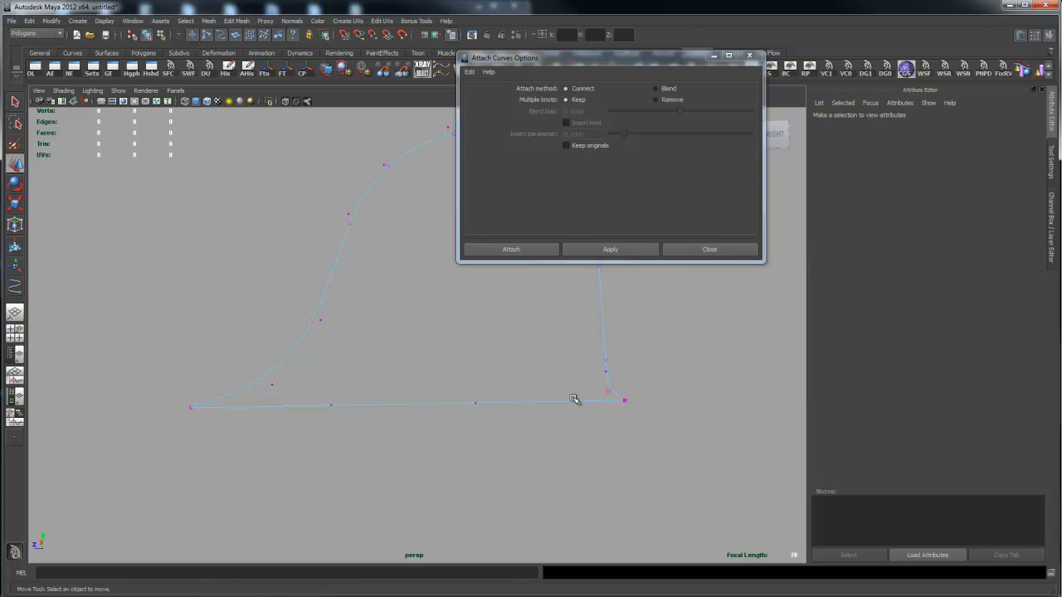
pyautogui.moveTo(568, 402); pyautogui.dragTo(613, 386, button='right')
pyautogui.moveTo(570, 384); pyautogui.dragTo(574, 421)
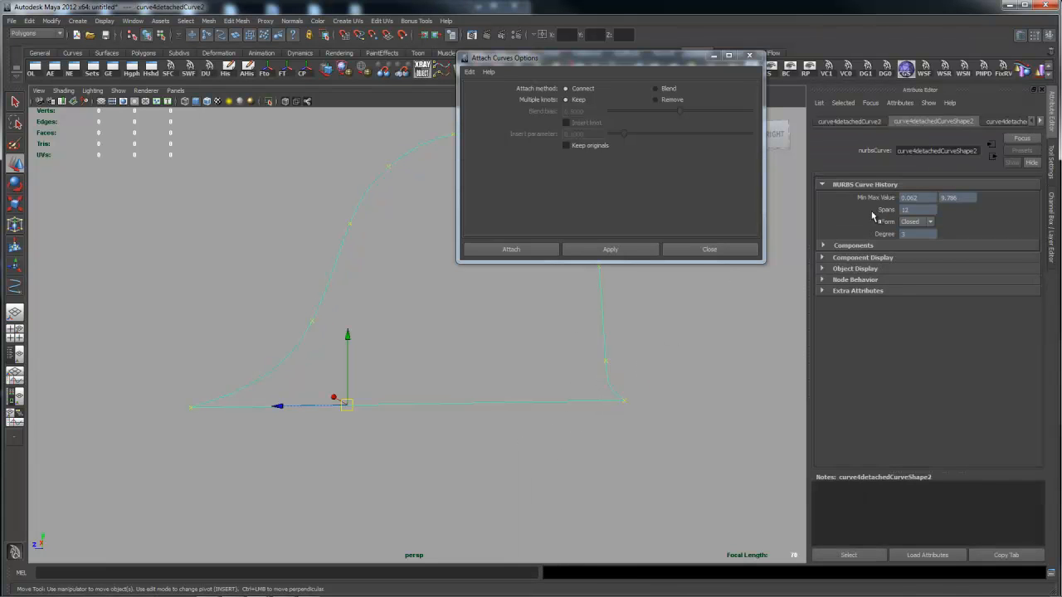
pyautogui.click(749, 55)
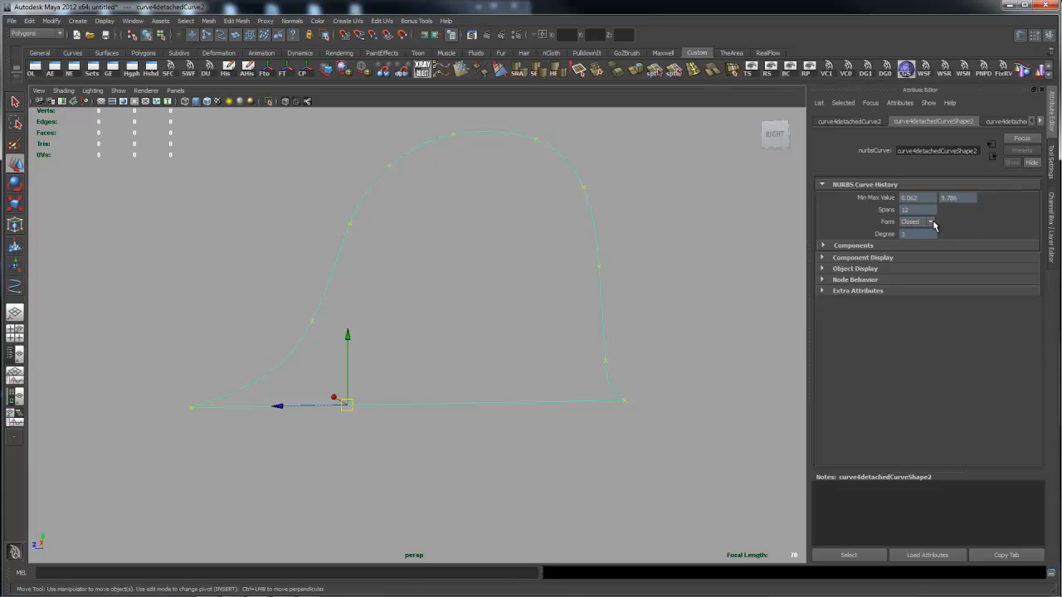
# - Try closing the attached profile with the Open/Close Curves command and reselect the curve to show its shape attributes
pyautogui.click(931, 222)
pyautogui.click(932, 224)
pyautogui.press('space')
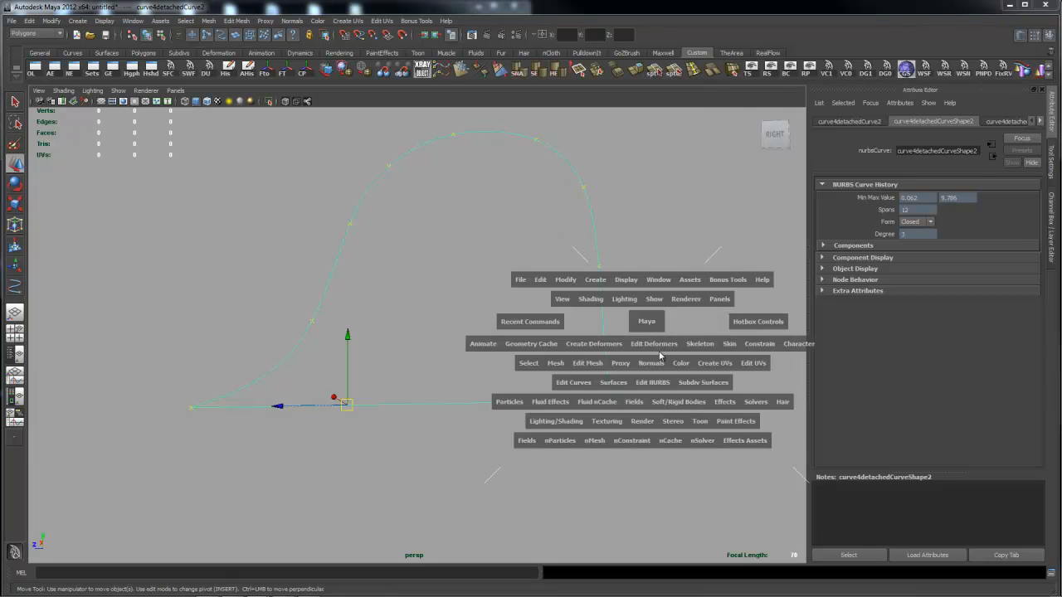
pyautogui.press('space')
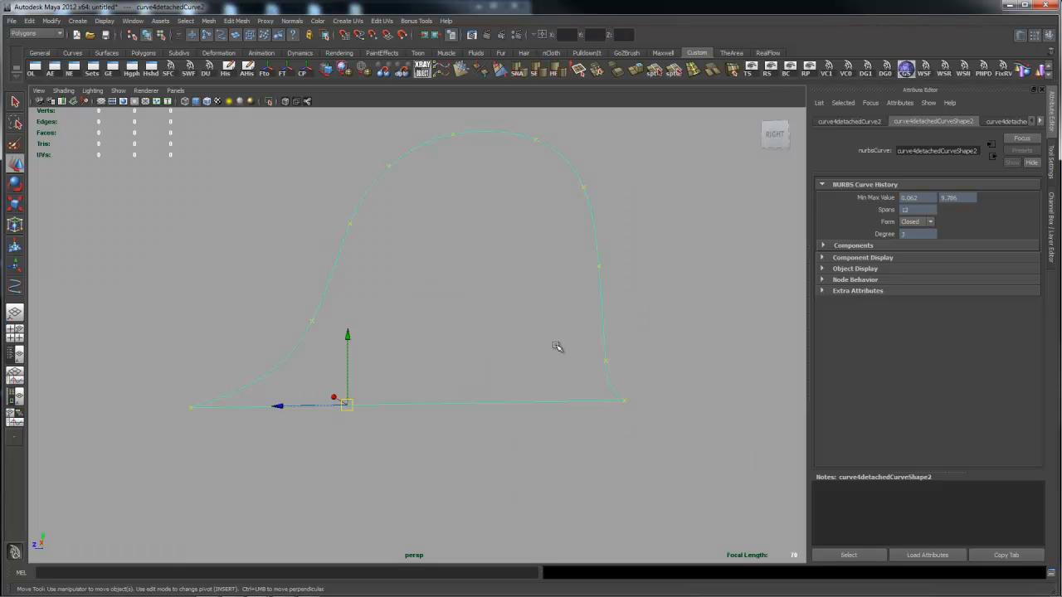
pyautogui.keyDown('shift'); pyautogui.rightClick(556, 345); pyautogui.keyUp('shift')
pyautogui.keyDown('shift'); pyautogui.moveTo(555, 345); pyautogui.dragTo(599, 332, button='right'); pyautogui.keyUp('shift')
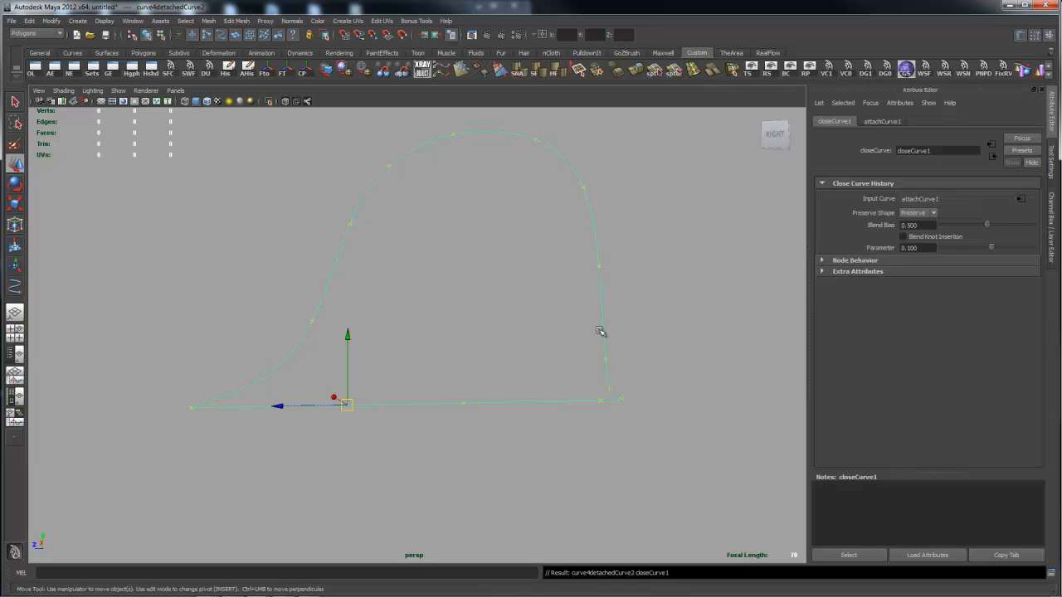
pyautogui.click(600, 278)
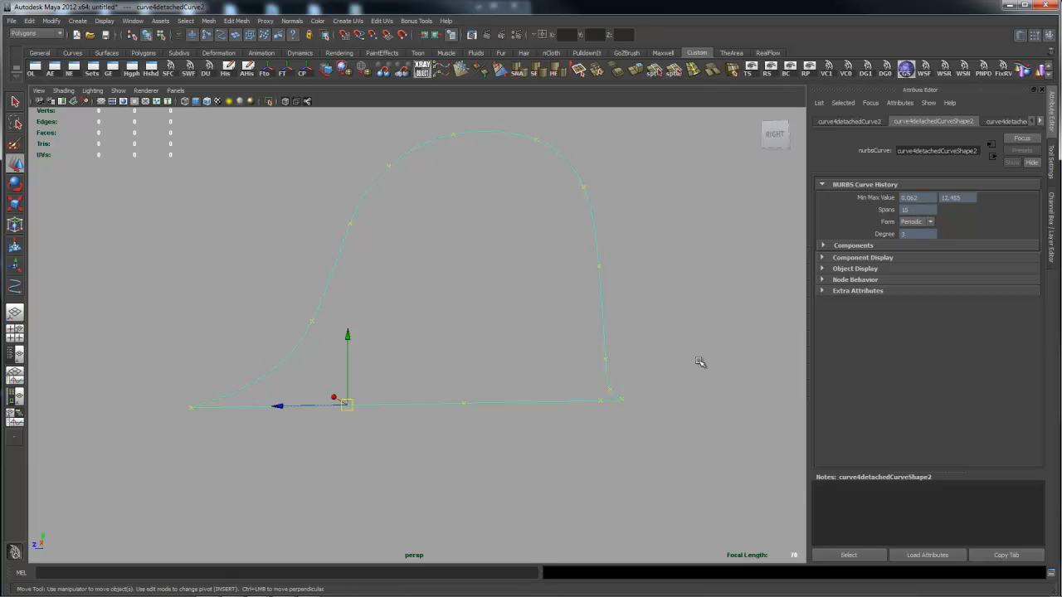
# - Examine the corner where the steep side meets the base and the profile's overall shape from several angles
pyautogui.scroll(5, 655, 349)
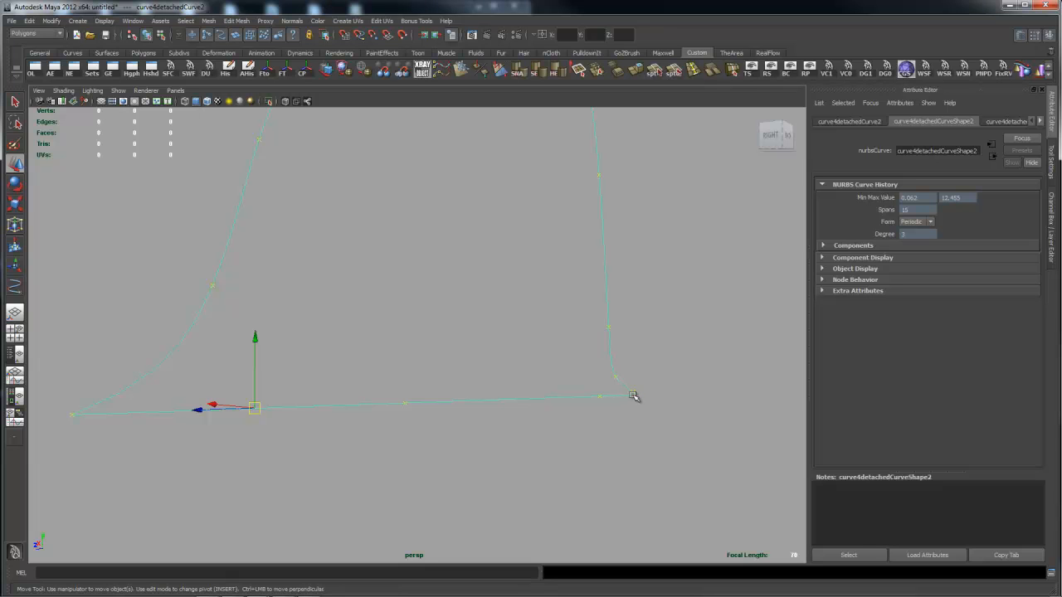
pyautogui.moveTo(636, 396)
pyautogui.keyDown('alt'); pyautogui.mouseDown()
pyautogui.moveTo(576, 400)
pyautogui.moveTo(623, 384)
pyautogui.mouseUp(); pyautogui.keyUp('alt')
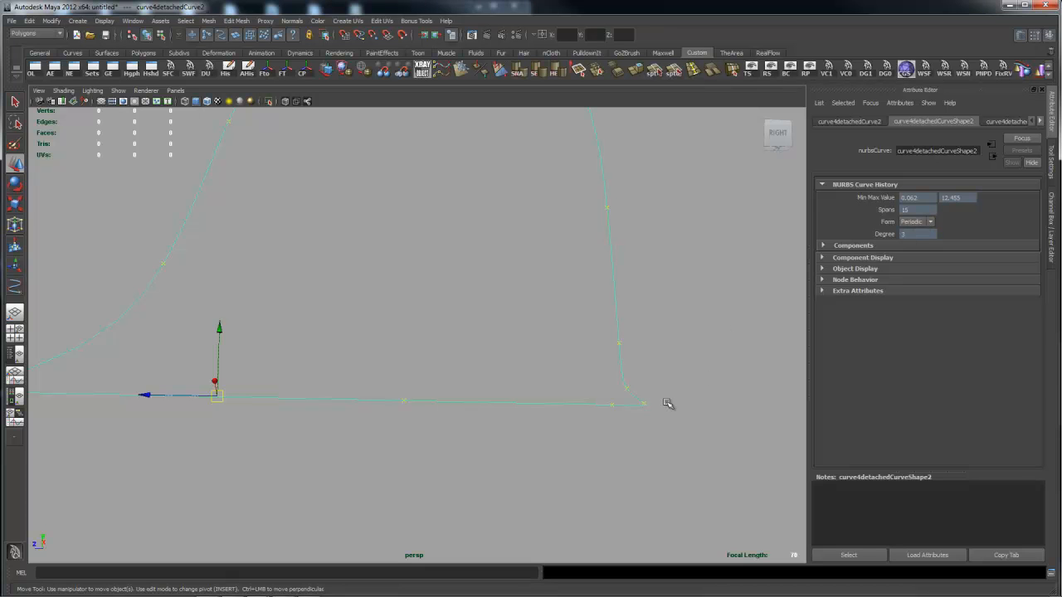
pyautogui.keyDown('alt'); pyautogui.moveTo(631, 364); pyautogui.dragTo(657, 353); pyautogui.keyUp('alt')
pyautogui.scroll(-2, 627, 349)
pyautogui.keyDown('alt'); pyautogui.moveTo(618, 348); pyautogui.dragTo(625, 397, button='middle'); pyautogui.keyUp('alt')
pyautogui.keyDown('alt'); pyautogui.moveTo(625, 396); pyautogui.dragTo(626, 436); pyautogui.keyUp('alt')
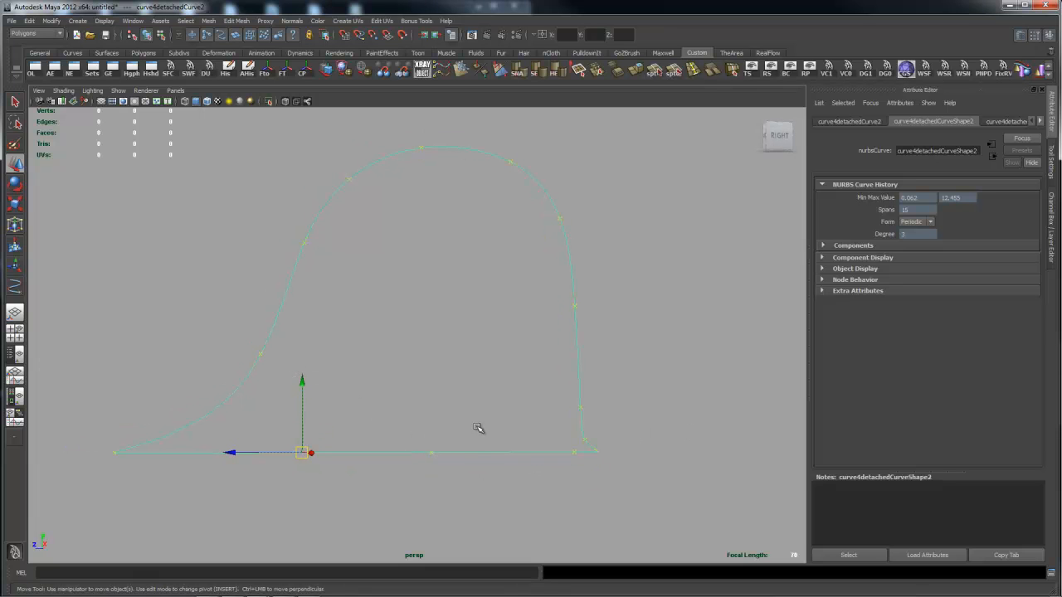
pyautogui.keyDown('alt'); pyautogui.moveTo(553, 428); pyautogui.dragTo(538, 395); pyautogui.keyUp('alt')
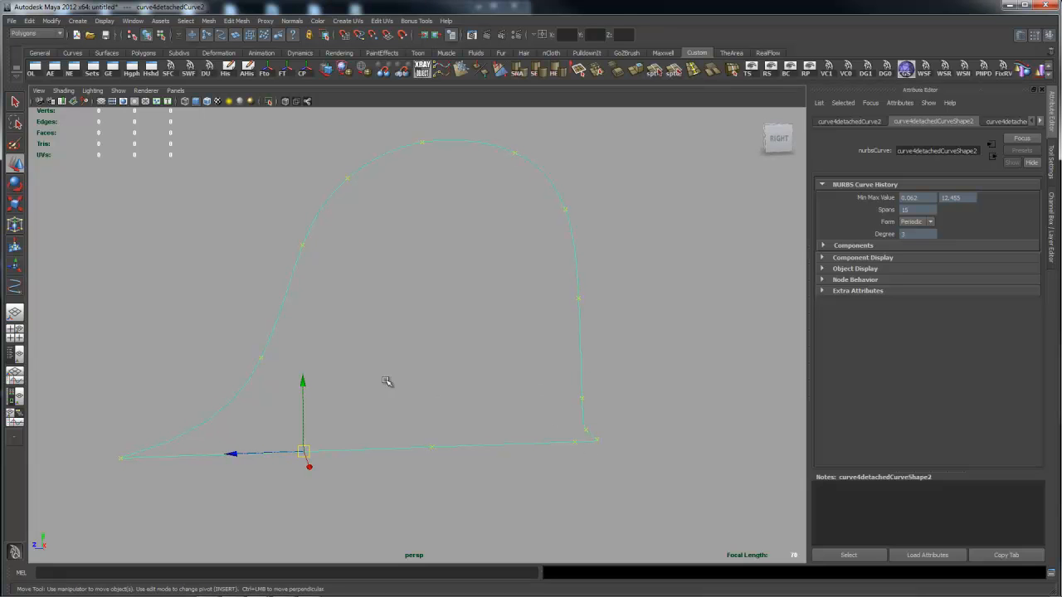
pyautogui.keyDown('alt'); pyautogui.moveTo(569, 423); pyautogui.dragTo(627, 423); pyautogui.keyUp('alt')
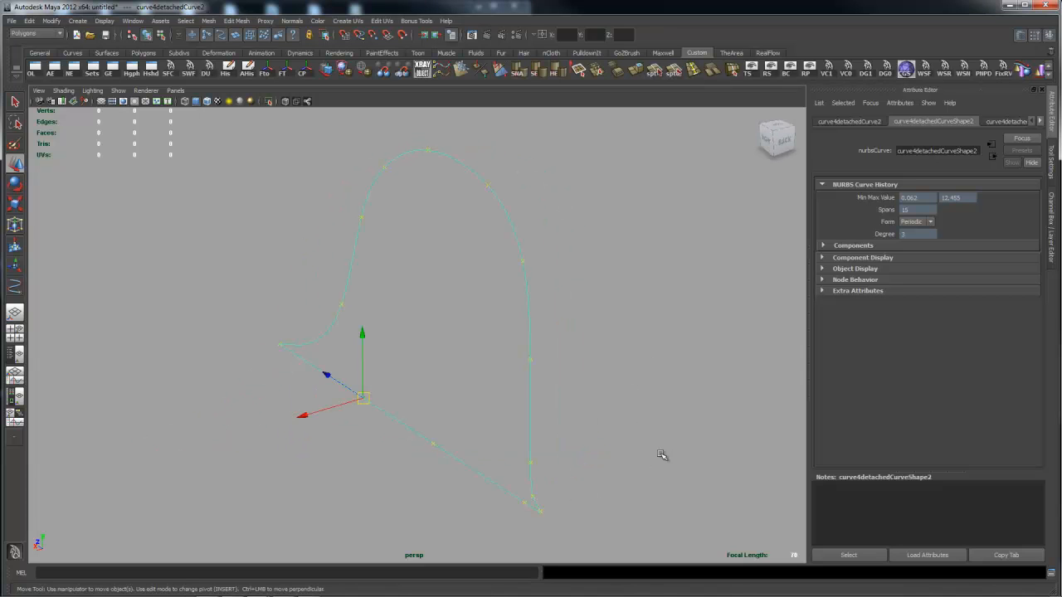
pyautogui.keyDown('alt'); pyautogui.moveTo(518, 479); pyautogui.dragTo(538, 447); pyautogui.keyUp('alt')
# - Undo the curve closing to restore the connected profile with its original corner
pyautogui.hotkey('ctrl', 'z')
pyautogui.hotkey('ctrl', 'z')
pyautogui.hotkey('ctrl', 'z')
pyautogui.hotkey('ctrl', 'z')
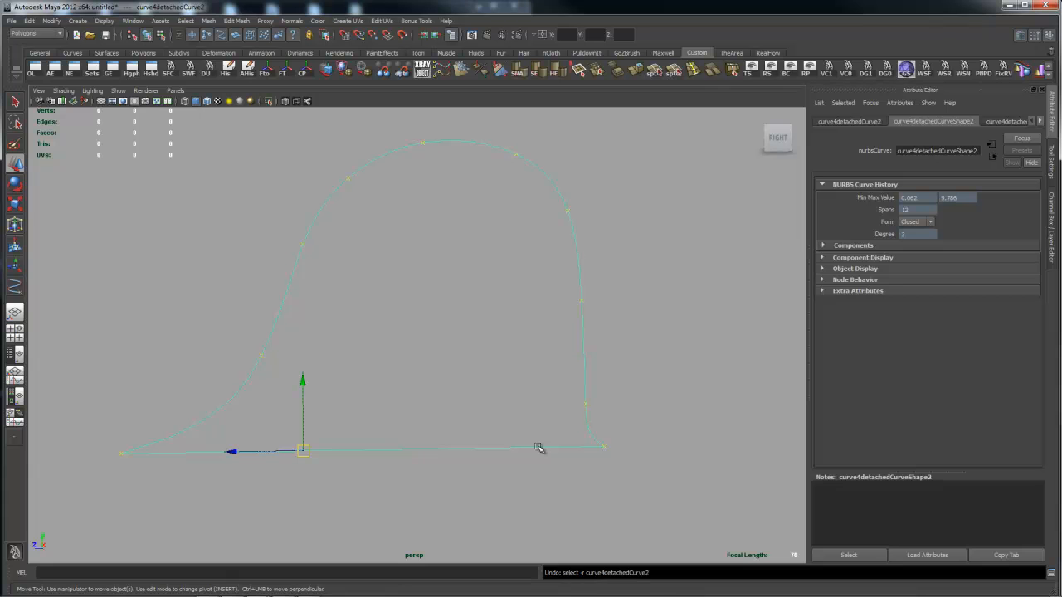
# - Duplicate the profile curve, move the copy about 4.3 cm along negative X and select both curves
pyautogui.keyDown('alt'); pyautogui.moveTo(520, 436); pyautogui.dragTo(552, 372); pyautogui.keyUp('alt')
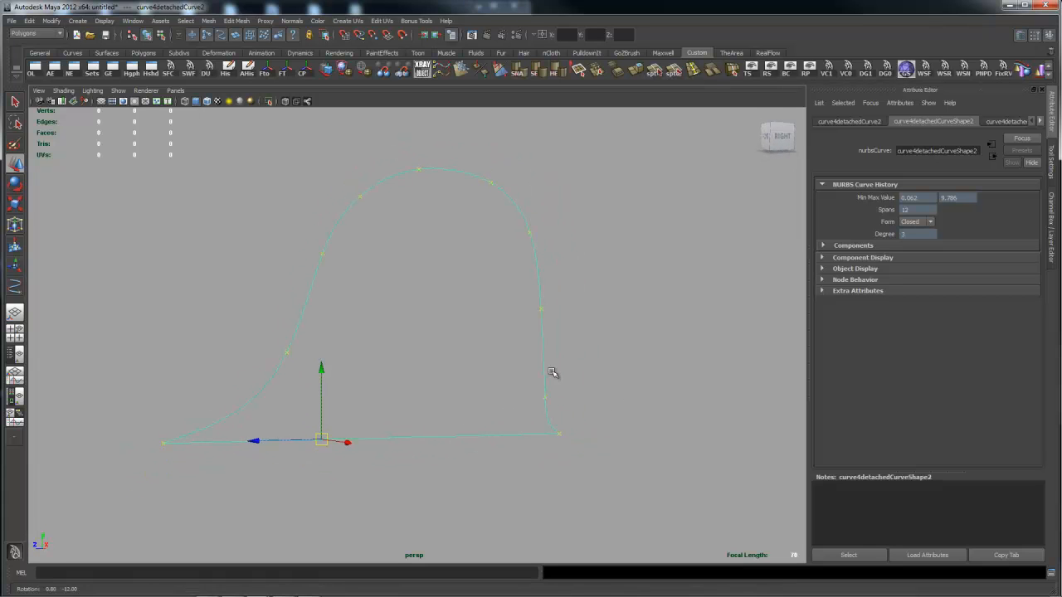
pyautogui.keyDown('alt'); pyautogui.moveTo(415, 387); pyautogui.dragTo(439, 390); pyautogui.keyUp('alt')
pyautogui.keyDown('alt'); pyautogui.moveTo(619, 382); pyautogui.dragTo(538, 373, button='right'); pyautogui.keyUp('alt')
pyautogui.keyDown('alt'); pyautogui.moveTo(538, 373); pyautogui.dragTo(541, 375); pyautogui.keyUp('alt')
pyautogui.keyDown('alt'); pyautogui.moveTo(542, 376); pyautogui.dragTo(617, 431, button='middle'); pyautogui.keyUp('alt')
pyautogui.keyDown('alt'); pyautogui.moveTo(617, 431); pyautogui.dragTo(586, 420, button='right'); pyautogui.keyUp('alt')
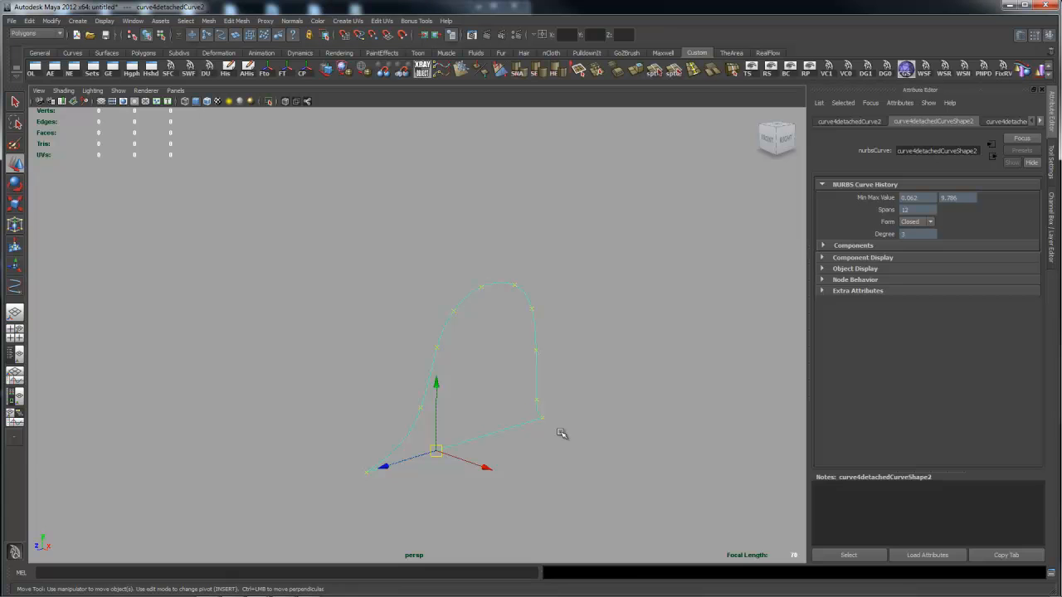
pyautogui.hotkey('ctrl', 'd')
pyautogui.moveTo(485, 468); pyautogui.dragTo(446, 448)
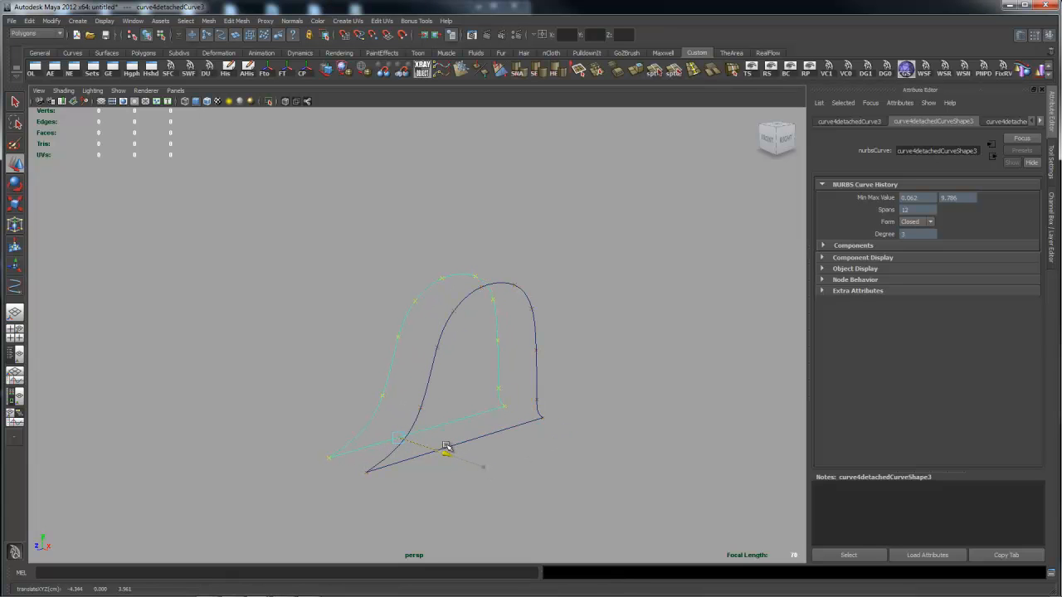
pyautogui.keyDown('alt'); pyautogui.moveTo(497, 400); pyautogui.dragTo(506, 419); pyautogui.keyUp('alt')
pyautogui.click(530, 308)
pyautogui.keyDown('shift'); pyautogui.moveTo(451, 248); pyautogui.dragTo(464, 290); pyautogui.keyUp('shift')
pyautogui.keyDown('alt'); pyautogui.moveTo(500, 429); pyautogui.dragTo(474, 406); pyautogui.keyUp('alt')
pyautogui.keyDown('alt'); pyautogui.moveTo(474, 405); pyautogui.dragTo(481, 438, button='middle'); pyautogui.keyUp('alt')
pyautogui.moveTo(480, 438)
pyautogui.keyDown('alt'); pyautogui.mouseDown()
pyautogui.moveTo(476, 412)
pyautogui.moveTo(484, 418)
pyautogui.mouseUp(); pyautogui.keyUp('alt')
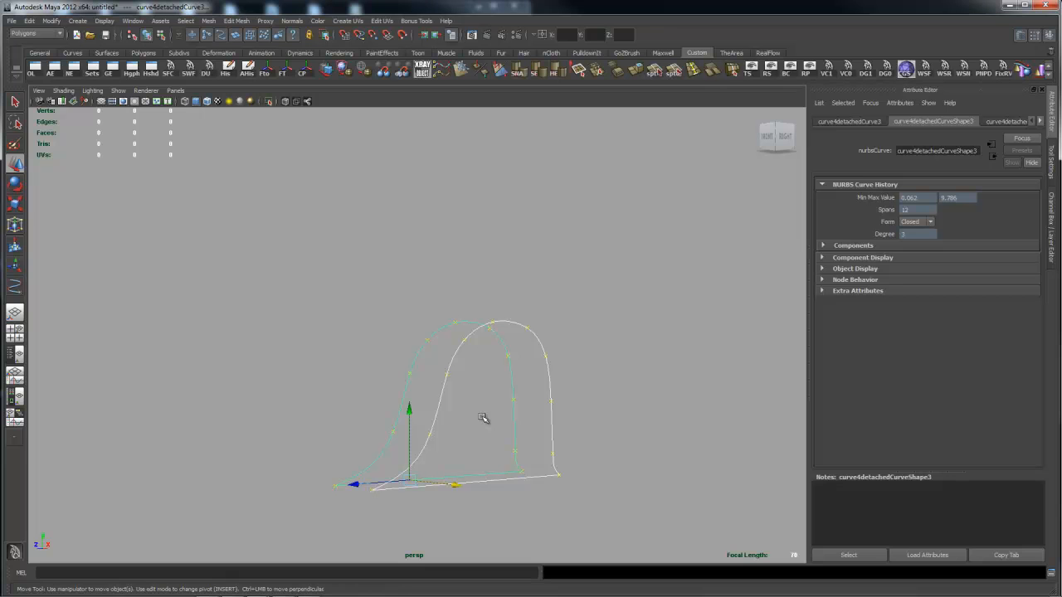
# - Draw a NURBS circle in the side view and position it inside the rounded top of the arch
pyautogui.keyDown('alt'); pyautogui.moveTo(522, 354); pyautogui.dragTo(570, 365); pyautogui.keyUp('alt')
pyautogui.press('space')
pyautogui.press('space')
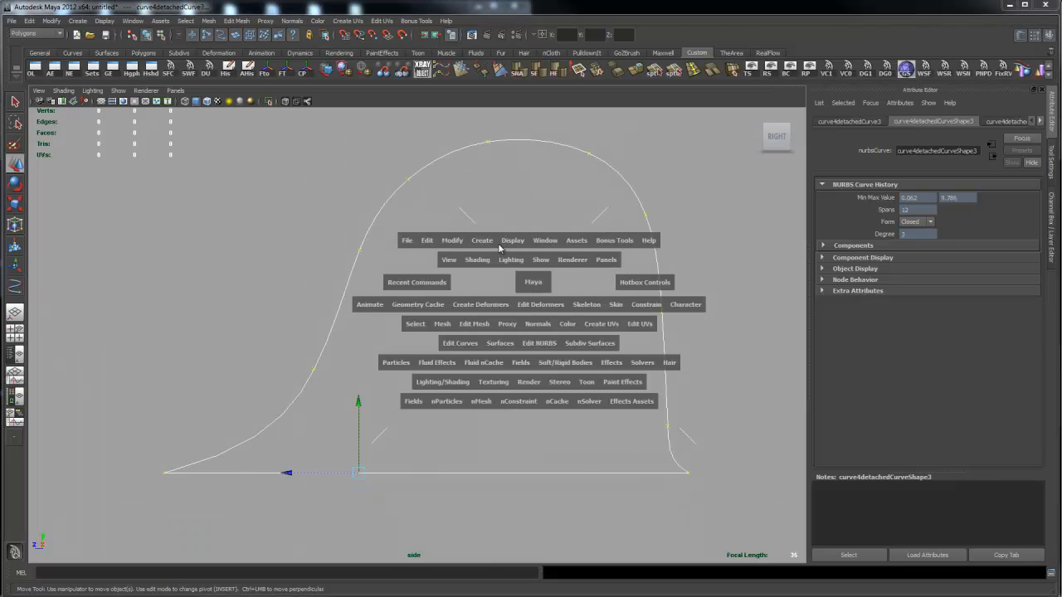
pyautogui.click(483, 246)
pyautogui.moveTo(506, 259)
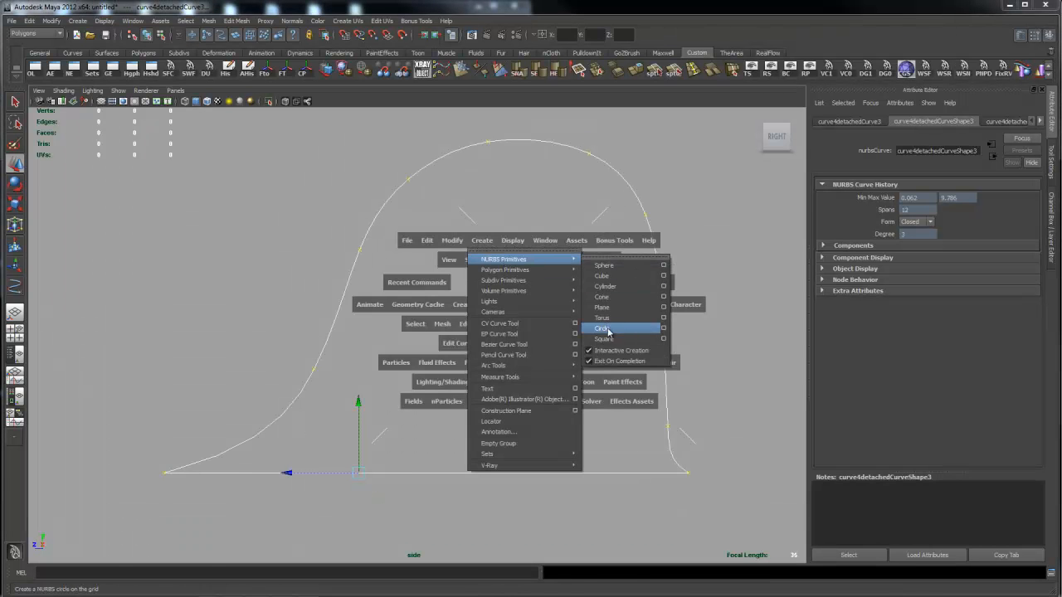
pyautogui.click(617, 329)
pyautogui.moveTo(521, 244); pyautogui.dragTo(547, 268)
pyautogui.moveTo(507, 237); pyautogui.dragTo(520, 248)
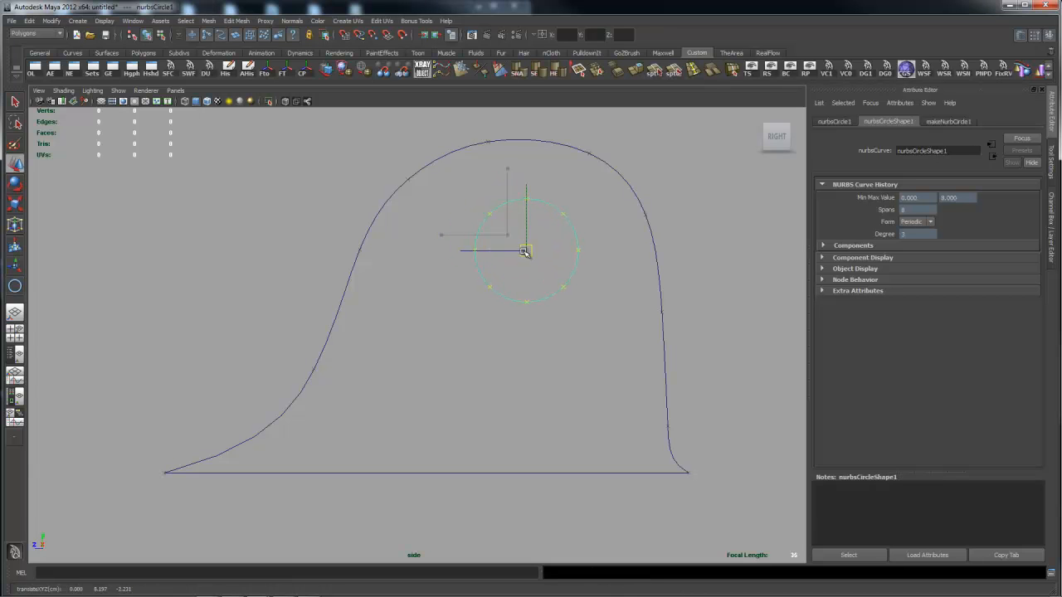
# - Return to the perspective view and delete the offset copy of the profile curve
pyautogui.press('space')
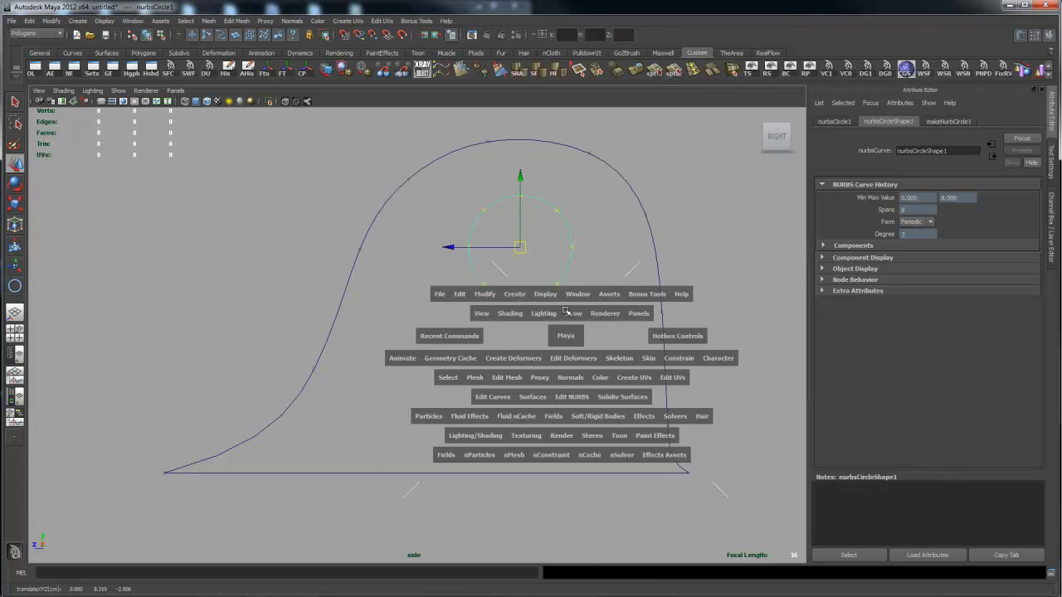
pyautogui.moveTo(565, 333); pyautogui.dragTo(521, 265)
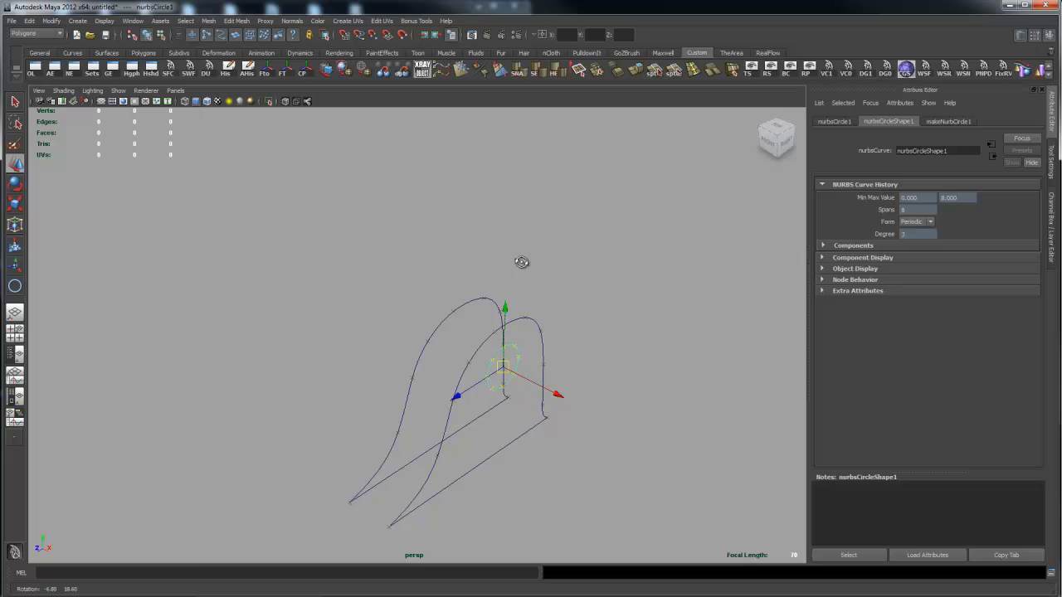
pyautogui.click(471, 316)
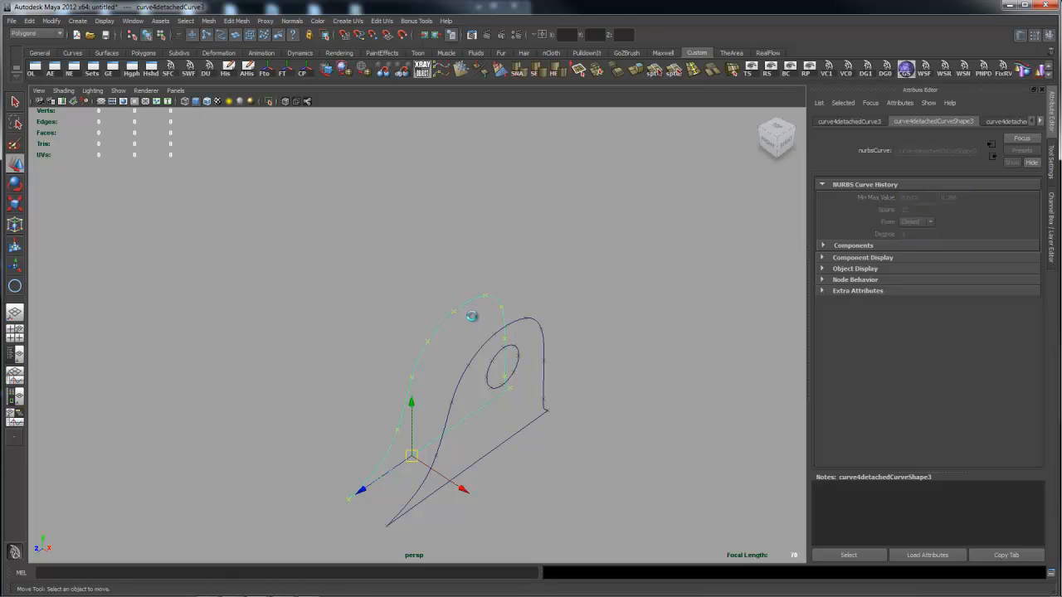
pyautogui.press('Delete')
# - Select the side profile curve and the circle and create a planar trimmed surface from them
pyautogui.keyDown('alt'); pyautogui.moveTo(475, 364); pyautogui.dragTo(609, 356, button='right'); pyautogui.keyUp('alt')
pyautogui.click(609, 399)
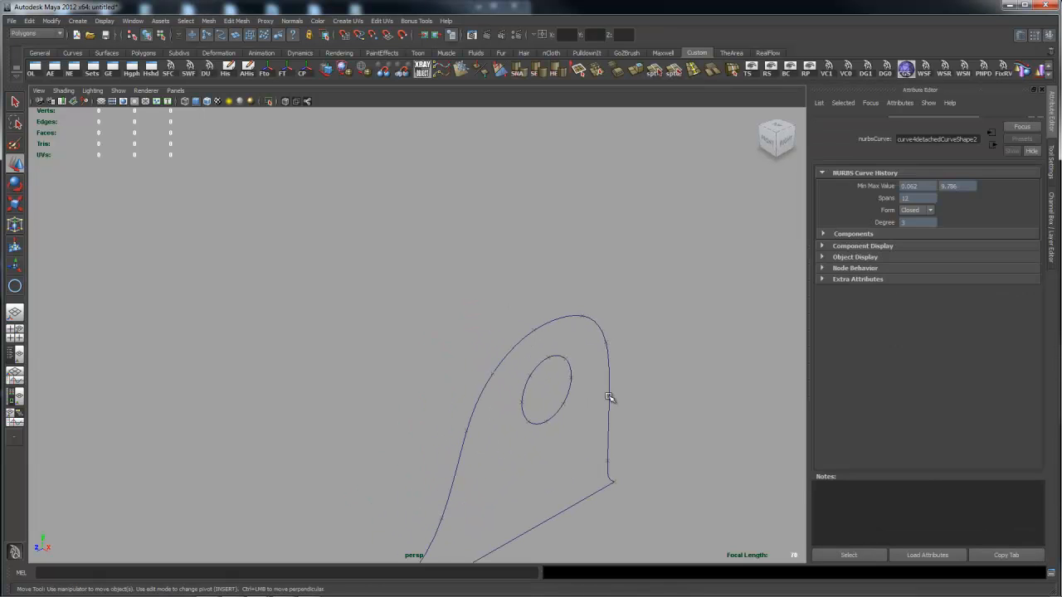
pyautogui.click(560, 358)
pyautogui.press('space')
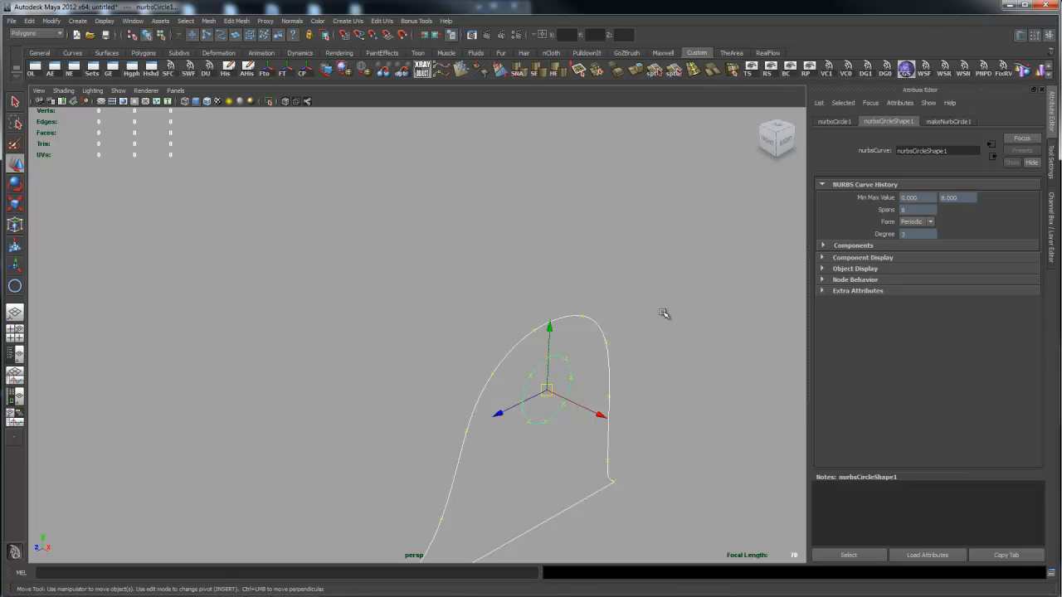
pyautogui.press('space')
pyautogui.moveTo(637, 376); pyautogui.dragTo(625, 346)
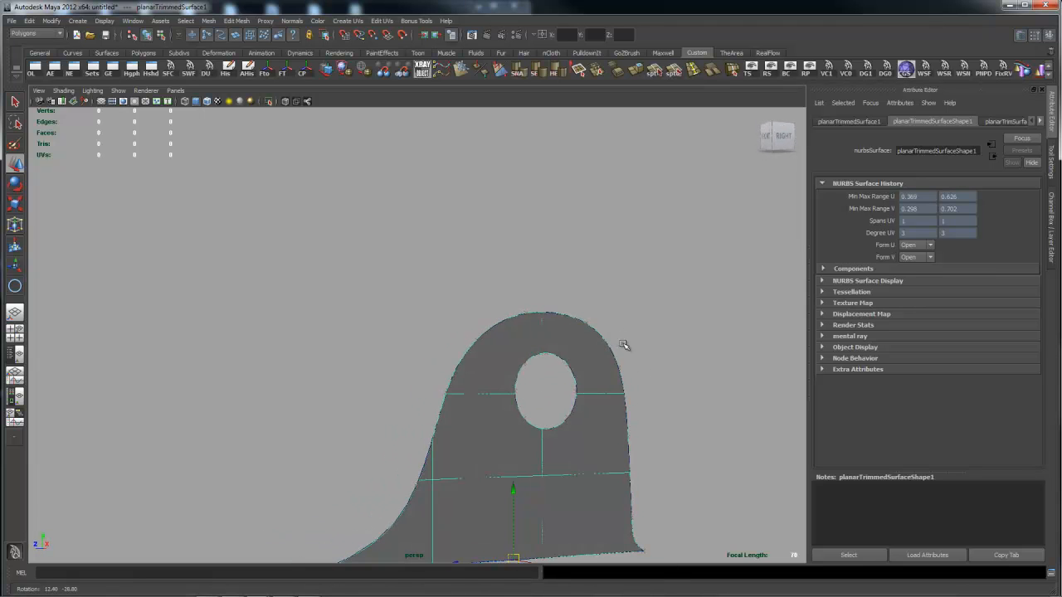
# - Set the planar surface to fine display smoothness and raise its Crv Precision Shaded to 47
pyautogui.keyDown('alt'); pyautogui.moveTo(393, 391); pyautogui.dragTo(562, 389, button='right'); pyautogui.keyUp('alt')
pyautogui.keyDown('alt'); pyautogui.moveTo(562, 389); pyautogui.dragTo(523, 460, button='middle'); pyautogui.keyUp('alt')
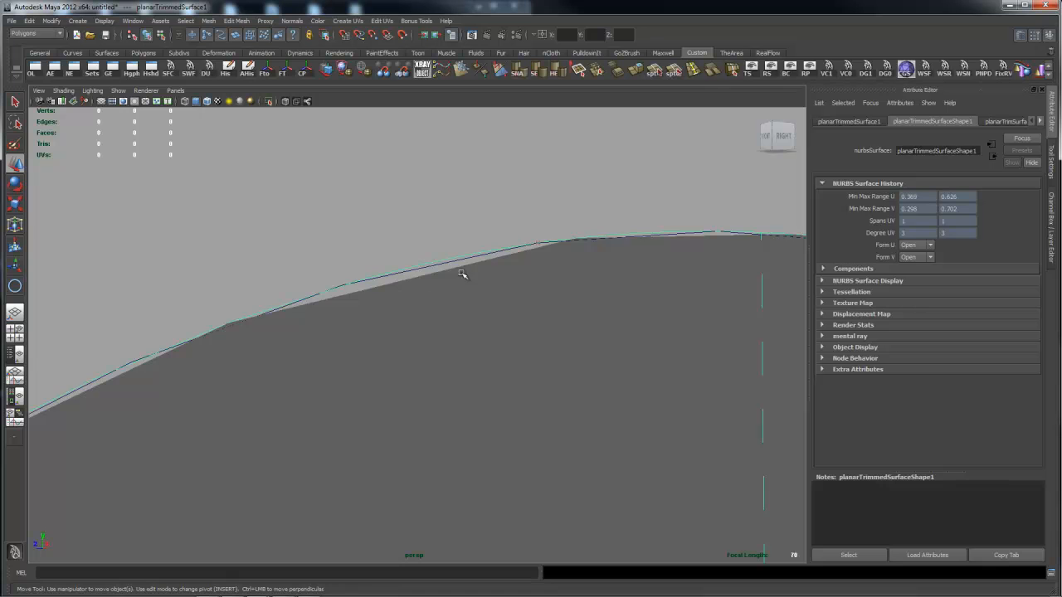
pyautogui.keyDown('alt'); pyautogui.moveTo(534, 356); pyautogui.dragTo(538, 299, button='middle'); pyautogui.keyUp('alt')
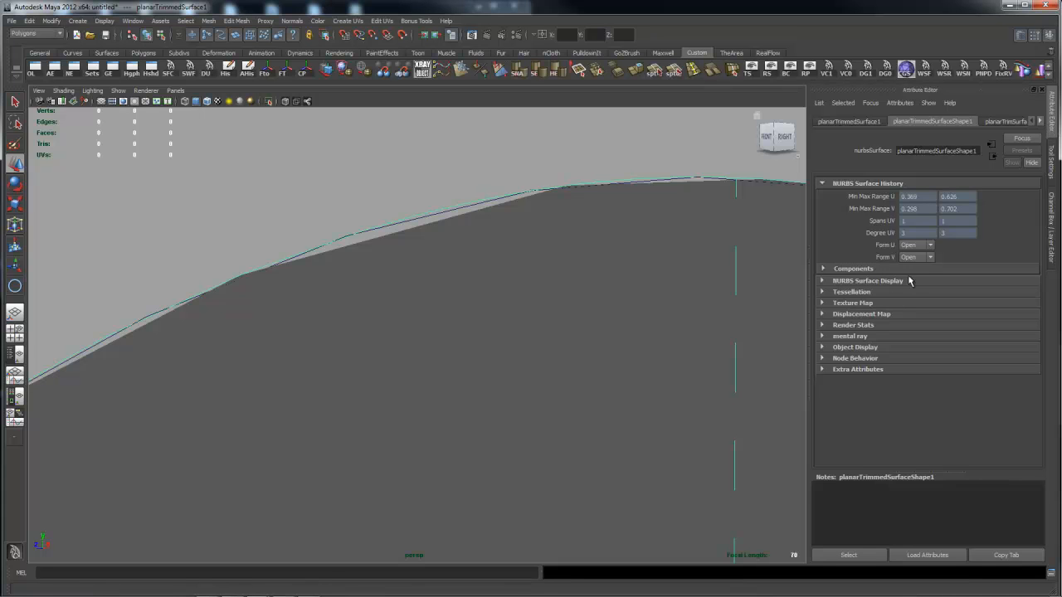
pyautogui.click(823, 283)
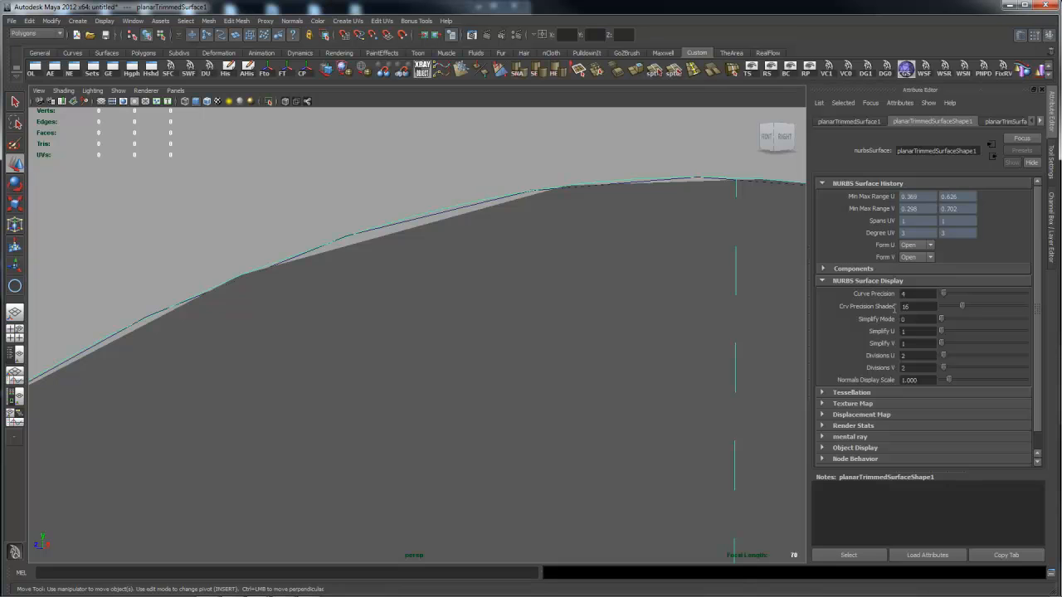
pyautogui.press('3')
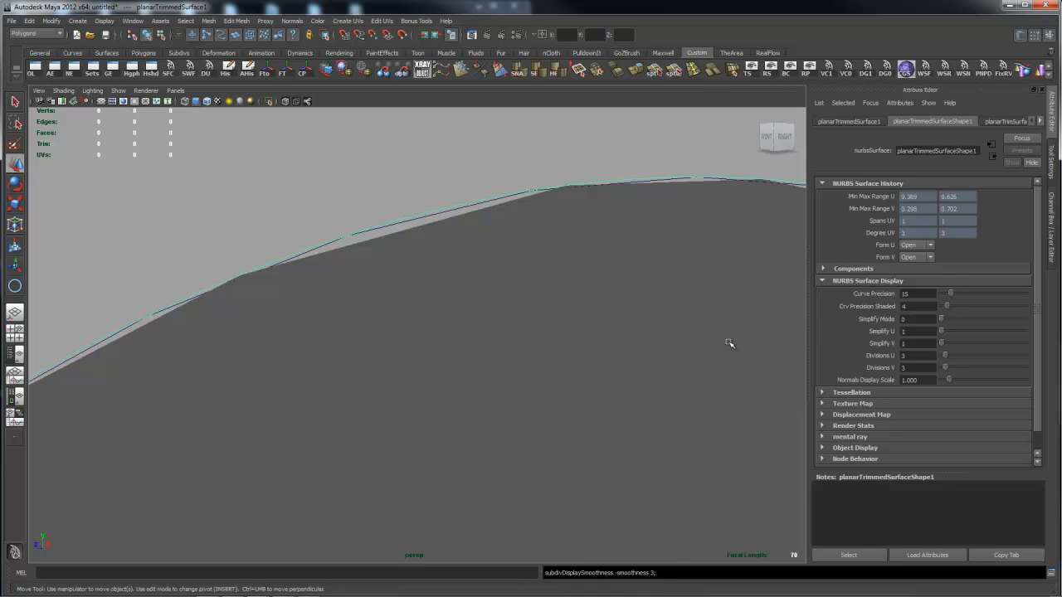
pyautogui.press('3')
pyautogui.moveTo(948, 309); pyautogui.dragTo(1002, 332)
# - Examine the planar surface's rounded outline and circular hole from several angles and distances
pyautogui.keyDown('alt'); pyautogui.moveTo(653, 346); pyautogui.dragTo(474, 343, button='right'); pyautogui.keyUp('alt')
pyautogui.keyDown('alt'); pyautogui.moveTo(474, 343); pyautogui.dragTo(585, 405, button='middle'); pyautogui.keyUp('alt')
pyautogui.keyDown('alt'); pyautogui.moveTo(584, 405); pyautogui.dragTo(649, 366); pyautogui.keyUp('alt')
pyautogui.keyDown('alt'); pyautogui.moveTo(649, 367); pyautogui.dragTo(572, 399, button='right'); pyautogui.keyUp('alt')
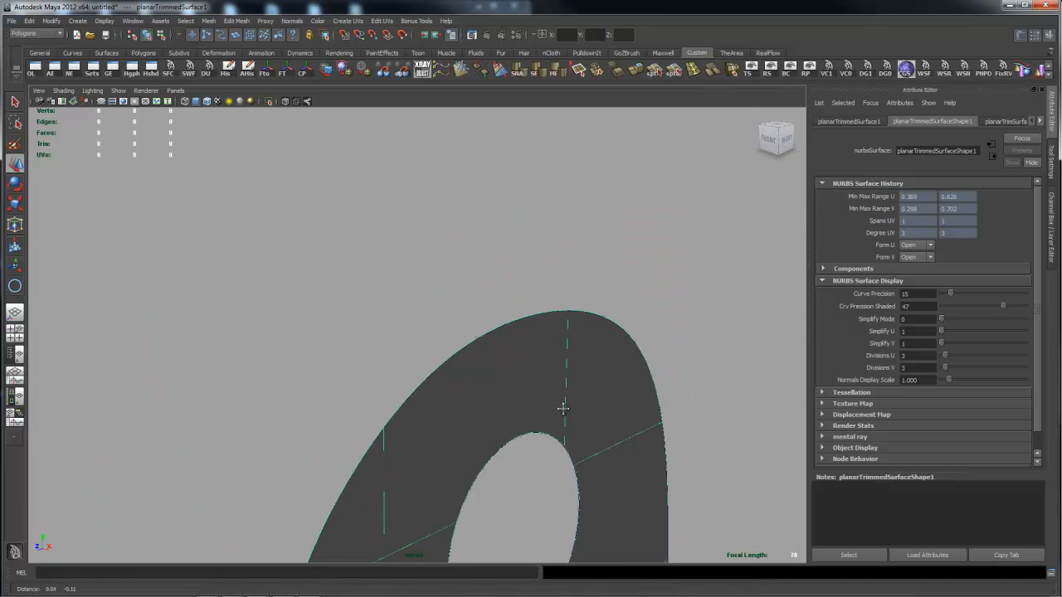
pyautogui.keyDown('alt'); pyautogui.moveTo(563, 407); pyautogui.dragTo(593, 248, button='middle'); pyautogui.keyUp('alt')
pyautogui.keyDown('alt'); pyautogui.moveTo(735, 358); pyautogui.dragTo(694, 366); pyautogui.keyUp('alt')
pyautogui.keyDown('alt'); pyautogui.moveTo(695, 366); pyautogui.dragTo(533, 391, button='right'); pyautogui.keyUp('alt')
pyautogui.keyDown('alt'); pyautogui.moveTo(533, 391); pyautogui.dragTo(666, 361); pyautogui.keyUp('alt')
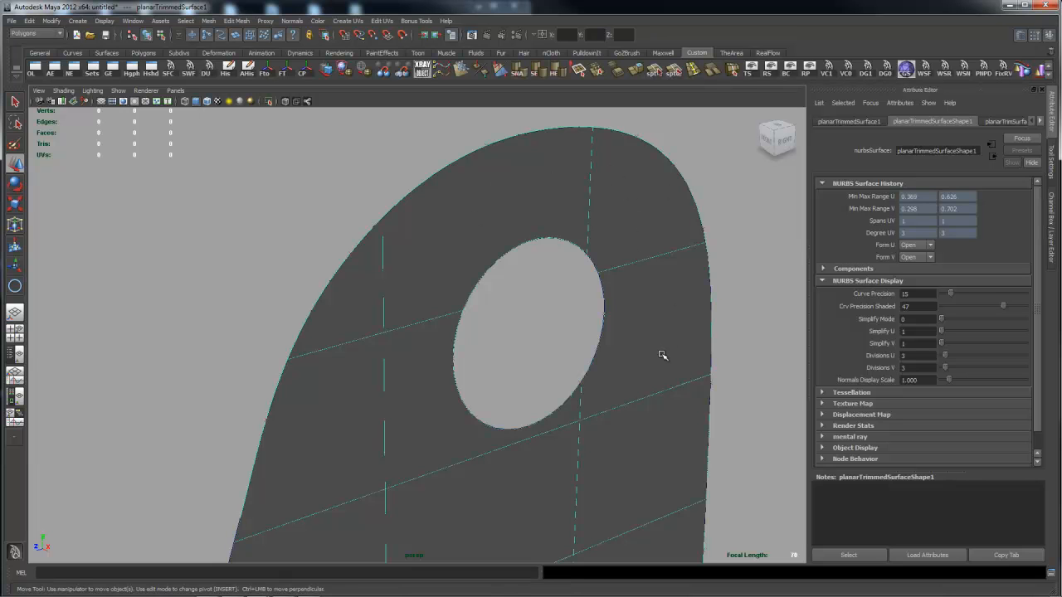
pyautogui.keyDown('alt'); pyautogui.moveTo(633, 334); pyautogui.dragTo(631, 317); pyautogui.keyUp('alt')
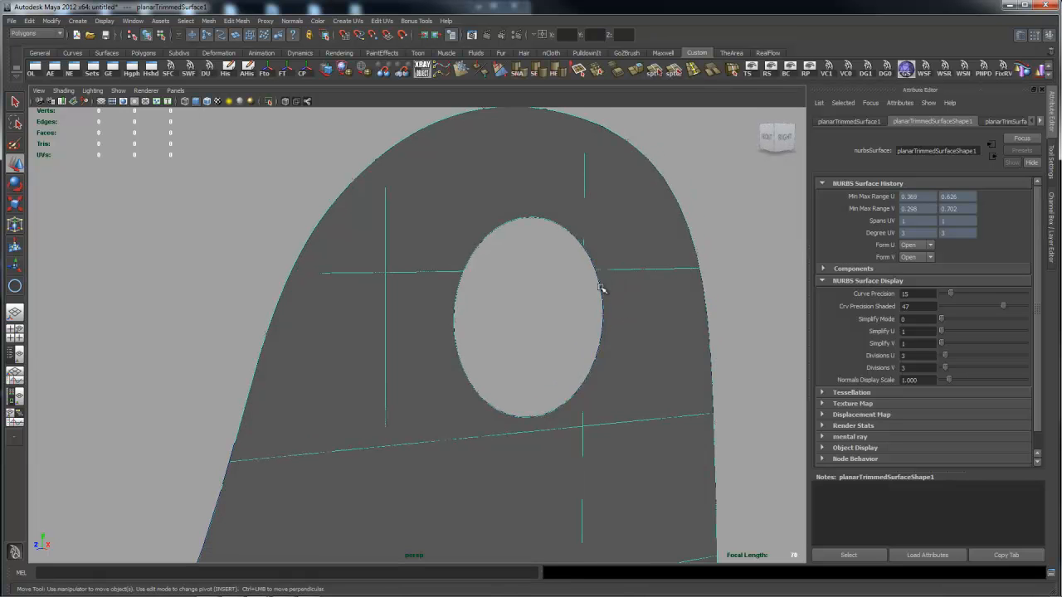
pyautogui.keyDown('alt'); pyautogui.moveTo(730, 313); pyautogui.dragTo(473, 311, button='right'); pyautogui.keyUp('alt')
pyautogui.moveTo(473, 310)
pyautogui.keyDown('alt'); pyautogui.mouseDown()
pyautogui.moveTo(417, 330)
pyautogui.moveTo(539, 263)
pyautogui.moveTo(412, 306)
pyautogui.moveTo(426, 254)
pyautogui.moveTo(398, 417)
pyautogui.moveTo(398, 327)
pyautogui.moveTo(611, 332)
pyautogui.moveTo(457, 356)
pyautogui.moveTo(464, 310)
pyautogui.mouseUp(); pyautogui.keyUp('alt')
pyautogui.keyDown('alt'); pyautogui.moveTo(608, 369); pyautogui.dragTo(531, 372, button='right'); pyautogui.keyUp('alt')
pyautogui.keyDown('alt'); pyautogui.moveTo(531, 373); pyautogui.dragTo(541, 369); pyautogui.keyUp('alt')
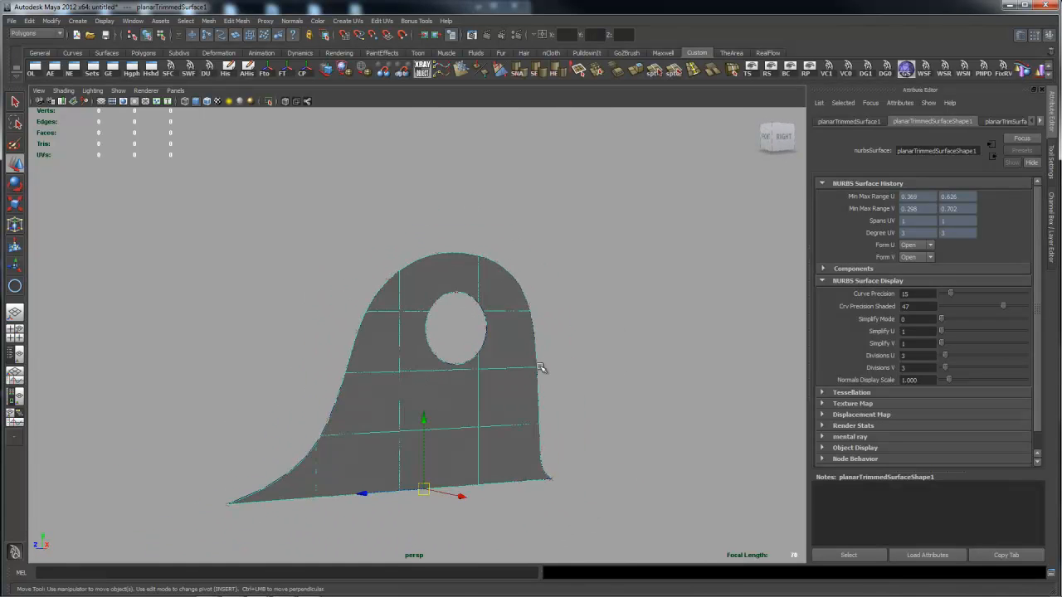
# - Set the planar surface's Crv Precision Shaded to 32 and check its edges
pyautogui.keyDown('alt'); pyautogui.moveTo(528, 384); pyautogui.dragTo(576, 329, button='middle'); pyautogui.keyUp('alt')
pyautogui.keyDown('alt'); pyautogui.moveTo(507, 365); pyautogui.dragTo(652, 389, button='right'); pyautogui.keyUp('alt')
pyautogui.moveTo(652, 389)
pyautogui.keyDown('alt'); pyautogui.mouseDown()
pyautogui.moveTo(639, 370)
pyautogui.moveTo(636, 386)
pyautogui.mouseUp(); pyautogui.keyUp('alt')
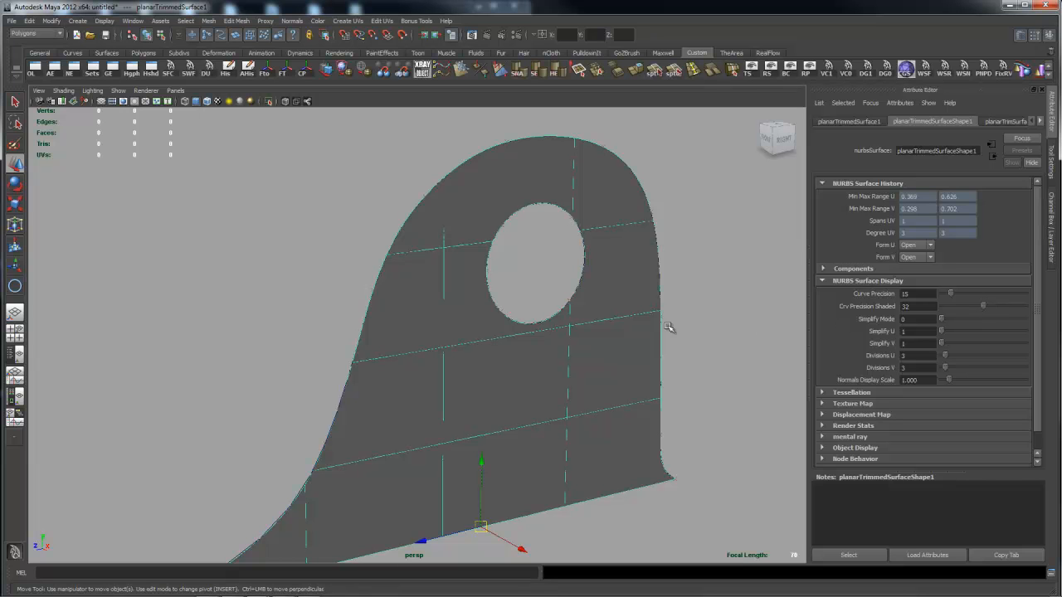
pyautogui.moveTo(655, 286)
pyautogui.keyDown('alt'); pyautogui.mouseDown()
pyautogui.moveTo(621, 327)
pyautogui.moveTo(675, 277)
pyautogui.moveTo(654, 305)
pyautogui.mouseUp(); pyautogui.keyUp('alt')
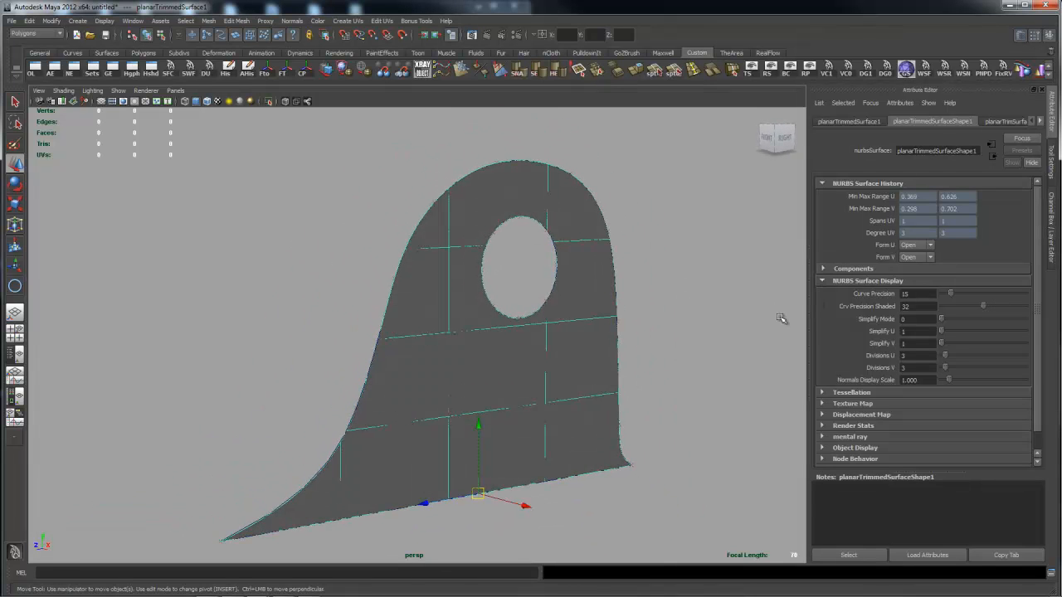
pyautogui.keyDown('alt'); pyautogui.moveTo(629, 349); pyautogui.dragTo(630, 279); pyautogui.keyUp('alt')
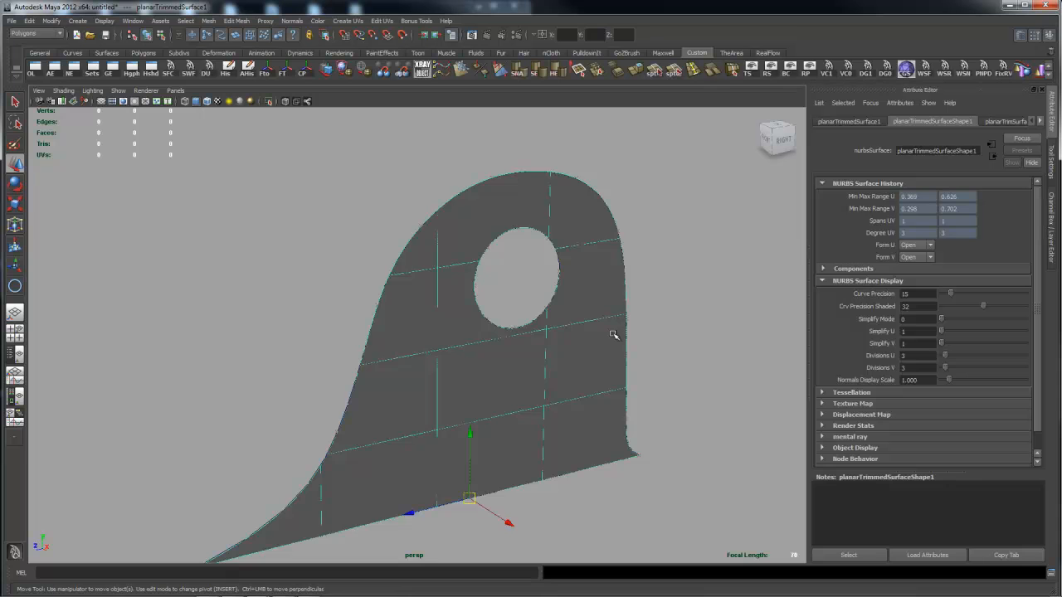
# - Show the Outliner beside the perspective view
pyautogui.press('space')
pyautogui.keyDown('alt'); pyautogui.moveTo(541, 395); pyautogui.dragTo(740, 350); pyautogui.keyUp('alt')
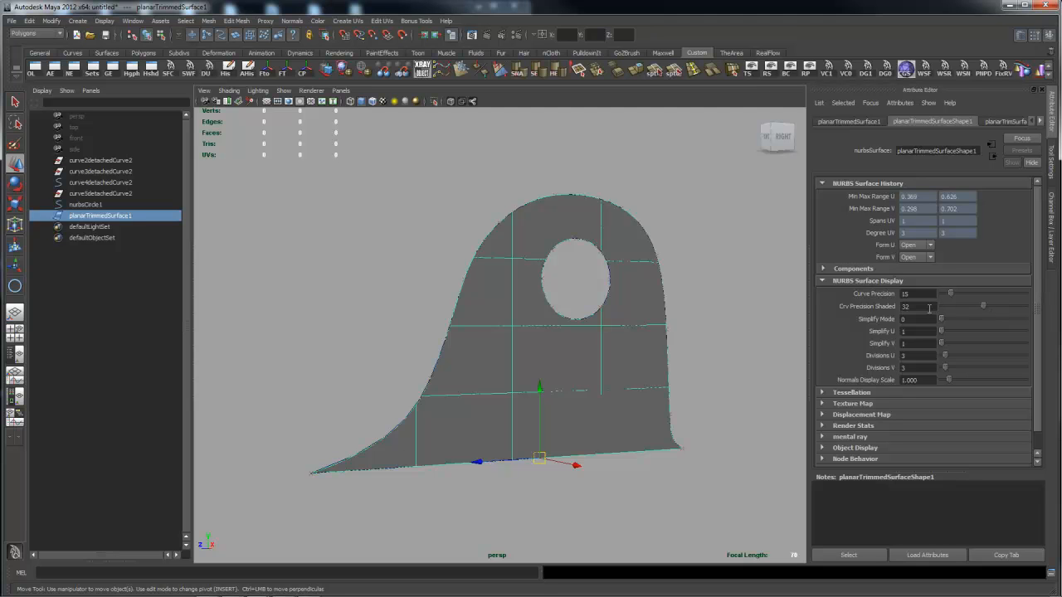
pyautogui.keyDown('alt'); pyautogui.moveTo(720, 335); pyautogui.dragTo(664, 318); pyautogui.keyUp('alt')
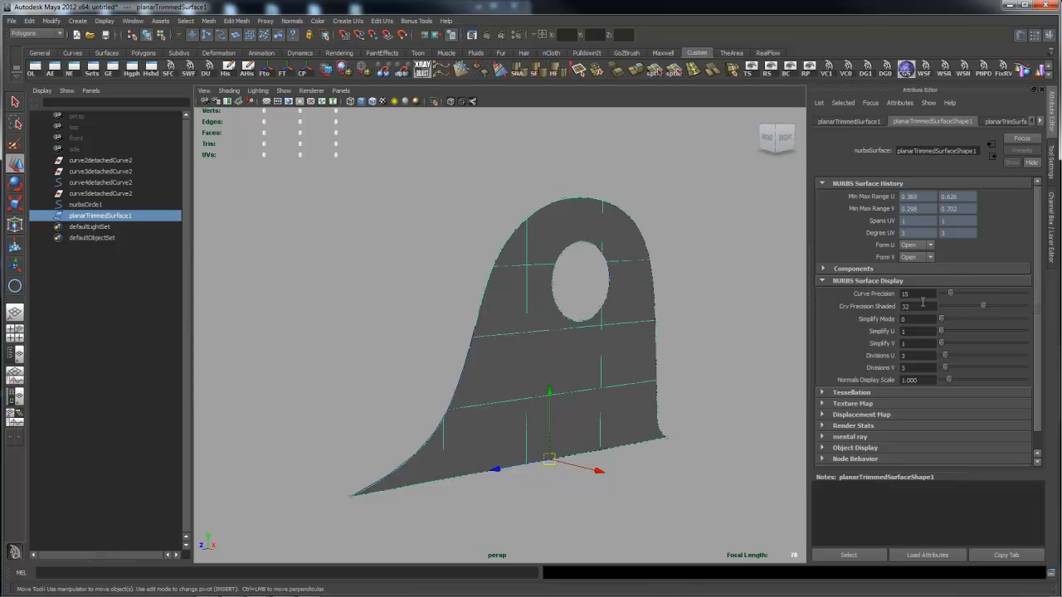
# - Reapply the fine display smoothness to the planar surface, returning its Crv Precision Shaded to 4
pyautogui.press('3')
pyautogui.keyDown('alt'); pyautogui.moveTo(667, 325); pyautogui.dragTo(643, 320); pyautogui.keyUp('alt')
pyautogui.keyDown('alt'); pyautogui.moveTo(643, 319); pyautogui.dragTo(643, 331, button='right'); pyautogui.keyUp('alt')
pyautogui.moveTo(643, 331)
pyautogui.keyDown('alt'); pyautogui.mouseDown()
pyautogui.moveTo(633, 349)
pyautogui.moveTo(635, 335)
pyautogui.mouseUp(); pyautogui.keyUp('alt')
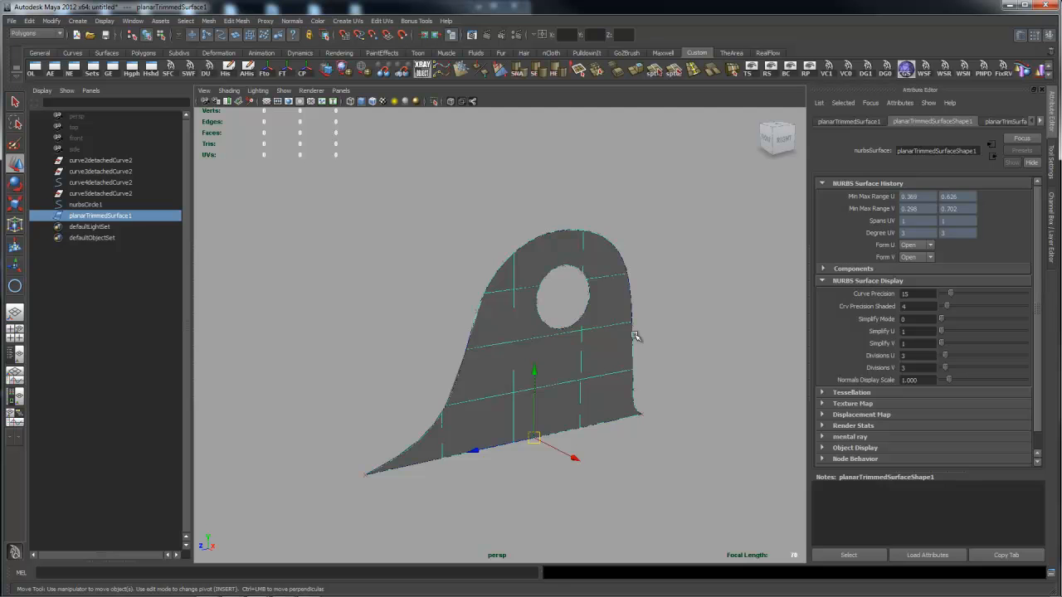
# - Delete the planar trimmed surface, keeping the profile curve and the circle
pyautogui.keyDown('alt'); pyautogui.moveTo(626, 283); pyautogui.dragTo(596, 283); pyautogui.keyUp('alt')
pyautogui.keyDown('alt'); pyautogui.moveTo(497, 327); pyautogui.dragTo(569, 329, button='right'); pyautogui.keyUp('alt')
pyautogui.keyDown('alt'); pyautogui.moveTo(569, 329); pyautogui.dragTo(577, 333); pyautogui.keyUp('alt')
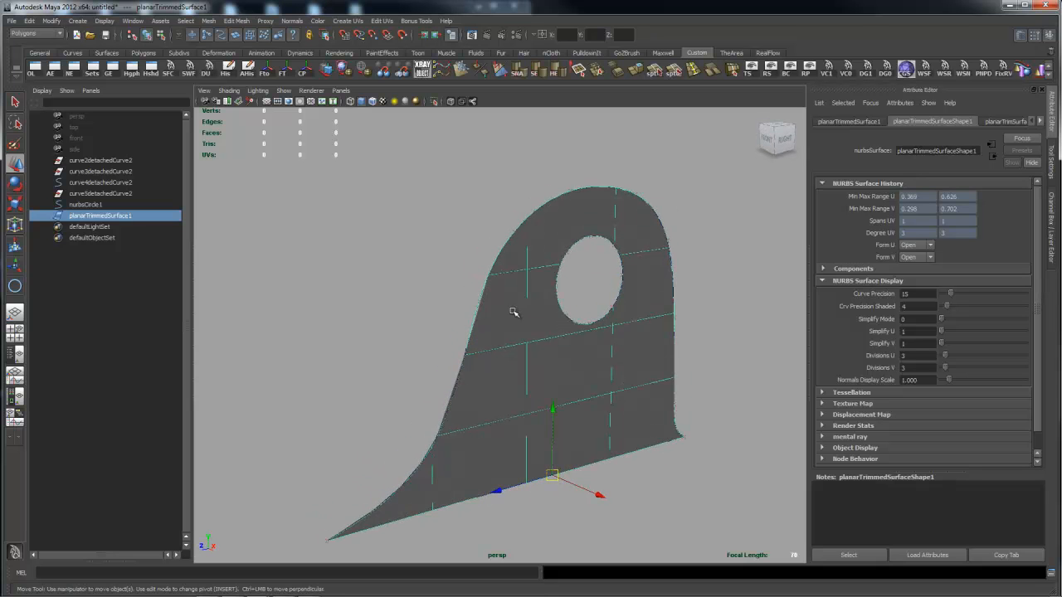
pyautogui.moveTo(544, 296)
pyautogui.keyDown('alt'); pyautogui.mouseDown()
pyautogui.moveTo(525, 312)
pyautogui.moveTo(533, 293)
pyautogui.mouseUp(); pyautogui.keyUp('alt')
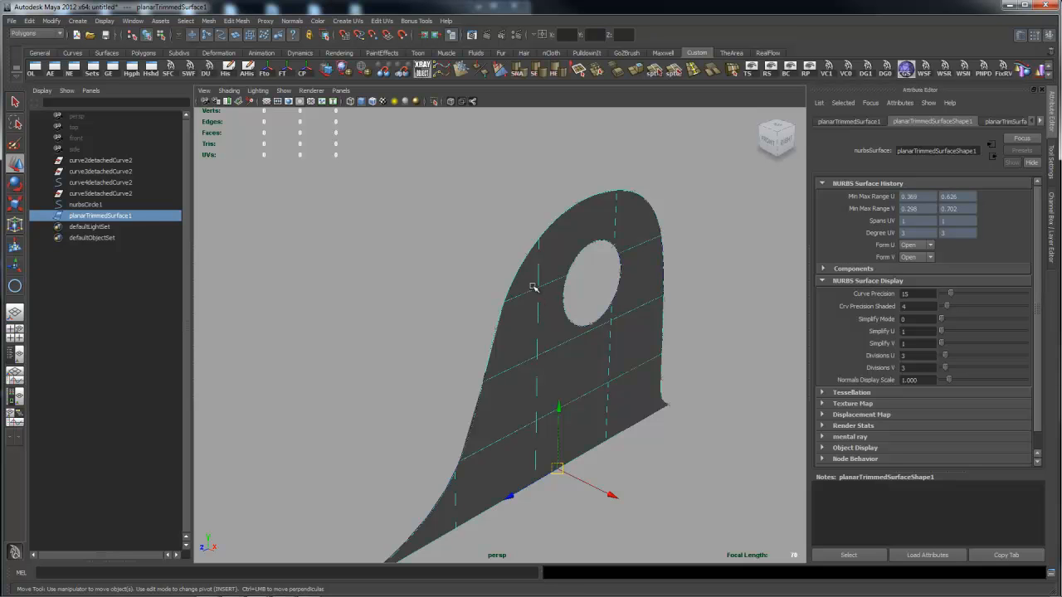
pyautogui.press('Delete')
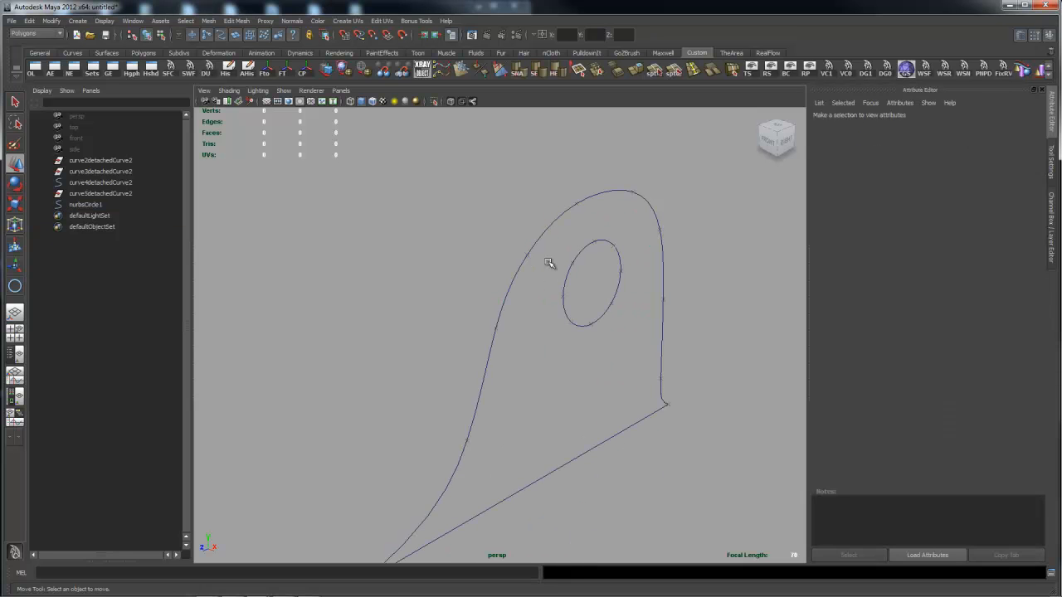
# - Duplicate the side profile curve and move the copy about 3.2 cm along negative X
pyautogui.click(545, 232)
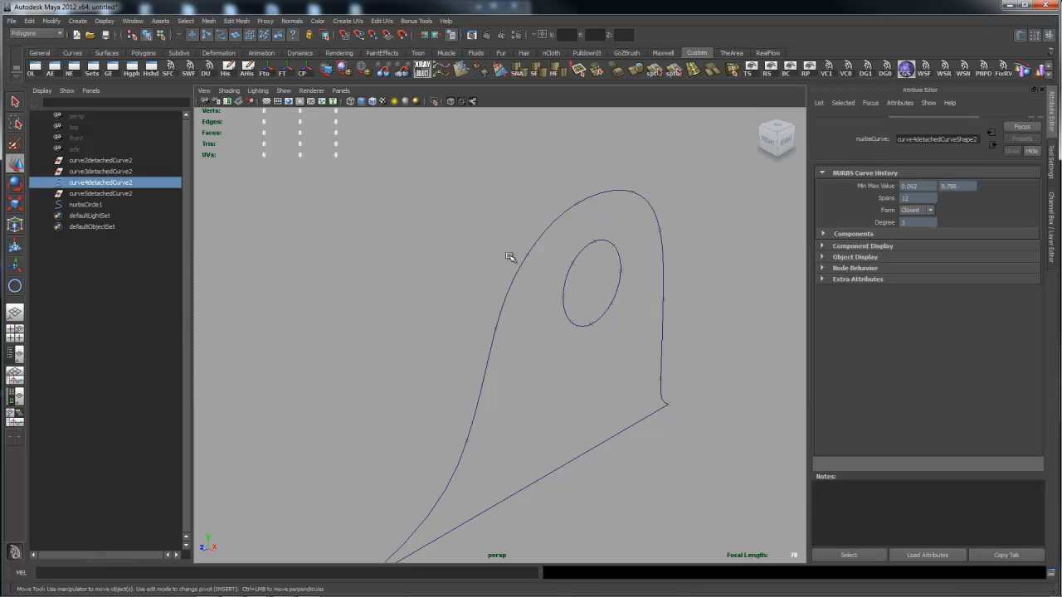
pyautogui.hotkey('ctrl', 'd')
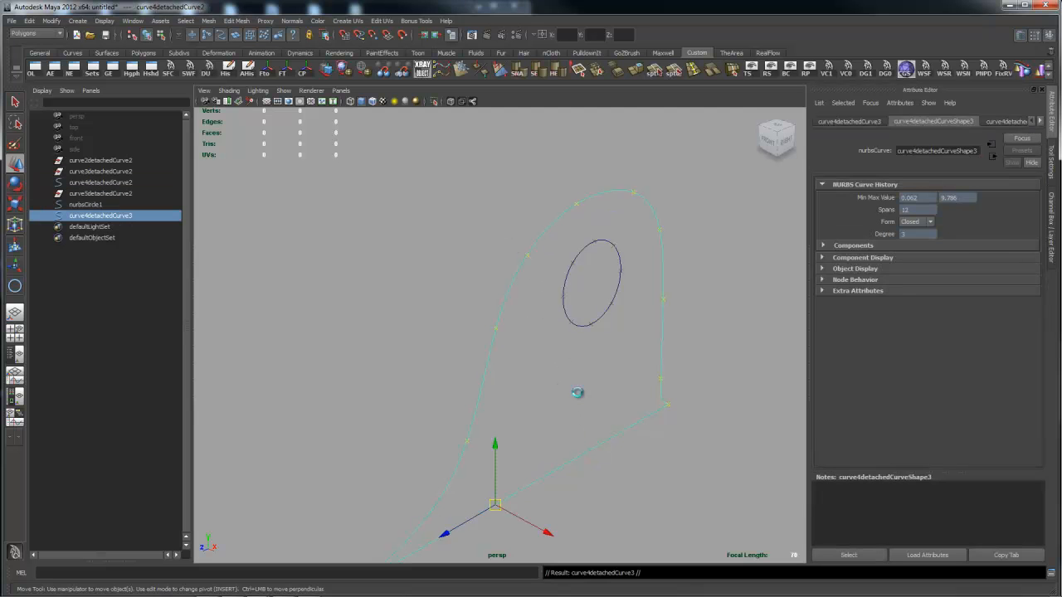
pyautogui.moveTo(549, 533); pyautogui.dragTo(503, 506)
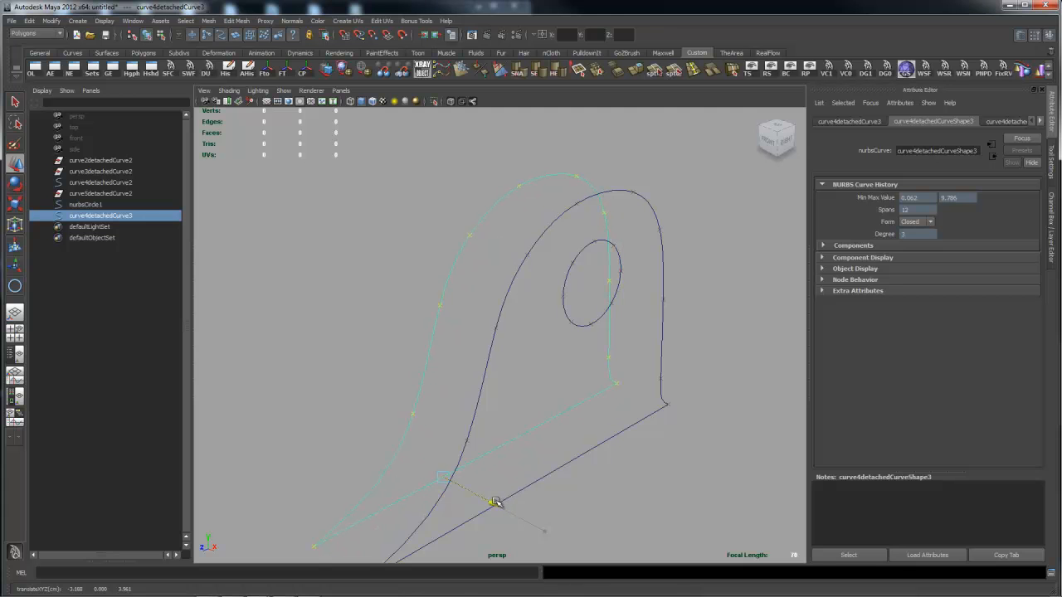
# - Examine the original profile and its offset copy from several angles, comparing their shape and spacing
pyautogui.keyDown('alt'); pyautogui.moveTo(658, 386); pyautogui.dragTo(670, 348); pyautogui.keyUp('alt')
pyautogui.keyDown('alt'); pyautogui.moveTo(619, 373); pyautogui.dragTo(589, 372); pyautogui.keyUp('alt')
pyautogui.keyDown('alt'); pyautogui.moveTo(555, 301); pyautogui.dragTo(549, 326); pyautogui.keyUp('alt')
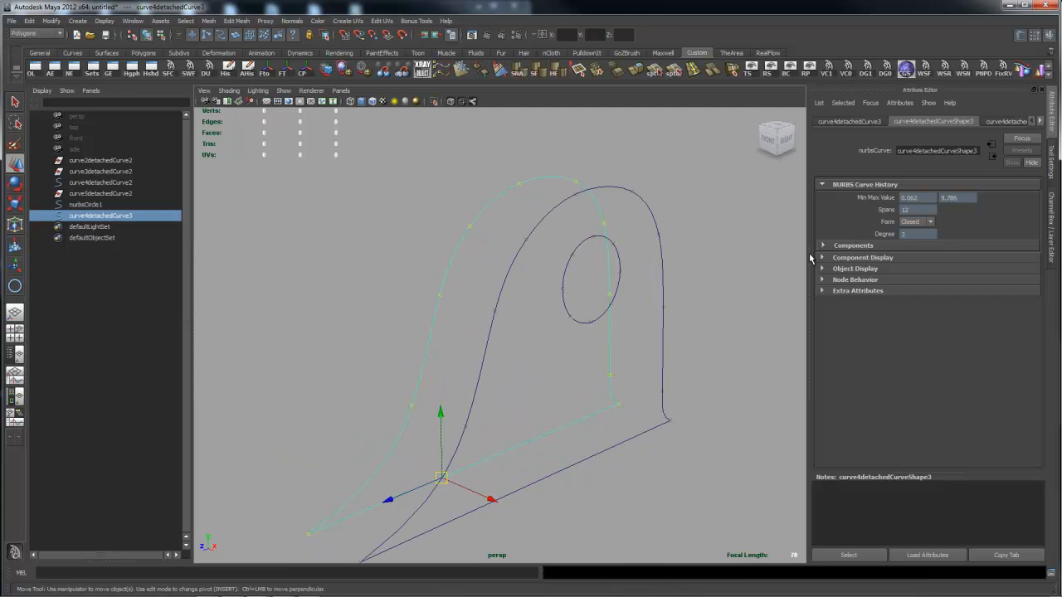
pyautogui.keyDown('alt'); pyautogui.moveTo(711, 372); pyautogui.dragTo(616, 372, button='right'); pyautogui.keyUp('alt')
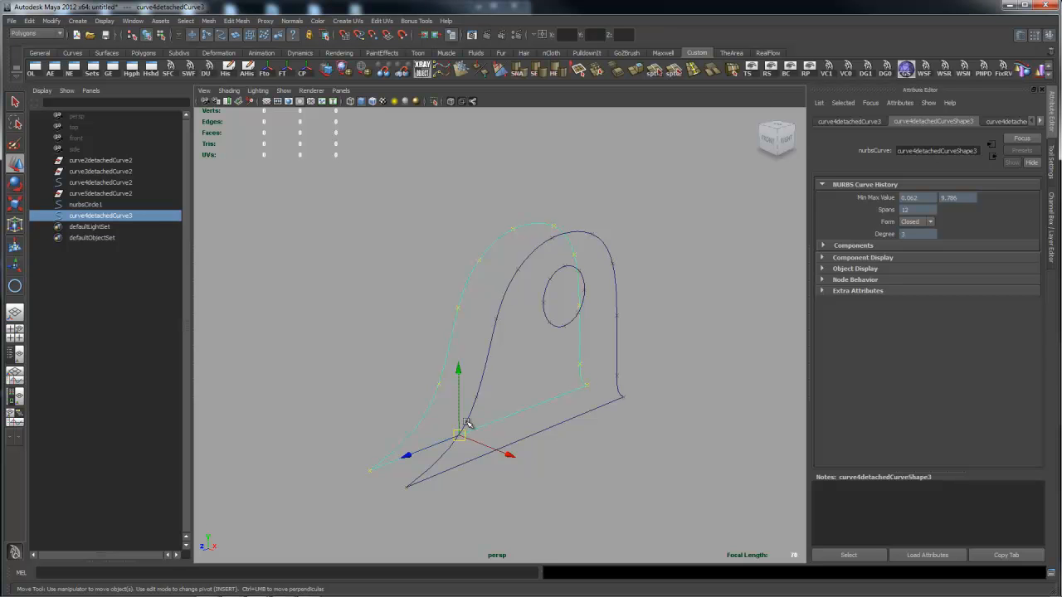
pyautogui.keyDown('alt'); pyautogui.moveTo(569, 367); pyautogui.dragTo(542, 343); pyautogui.keyUp('alt')
pyautogui.keyDown('alt'); pyautogui.moveTo(386, 414); pyautogui.dragTo(521, 413, button='right'); pyautogui.keyUp('alt')
pyautogui.keyDown('alt'); pyautogui.moveTo(521, 413); pyautogui.dragTo(554, 423); pyautogui.keyUp('alt')
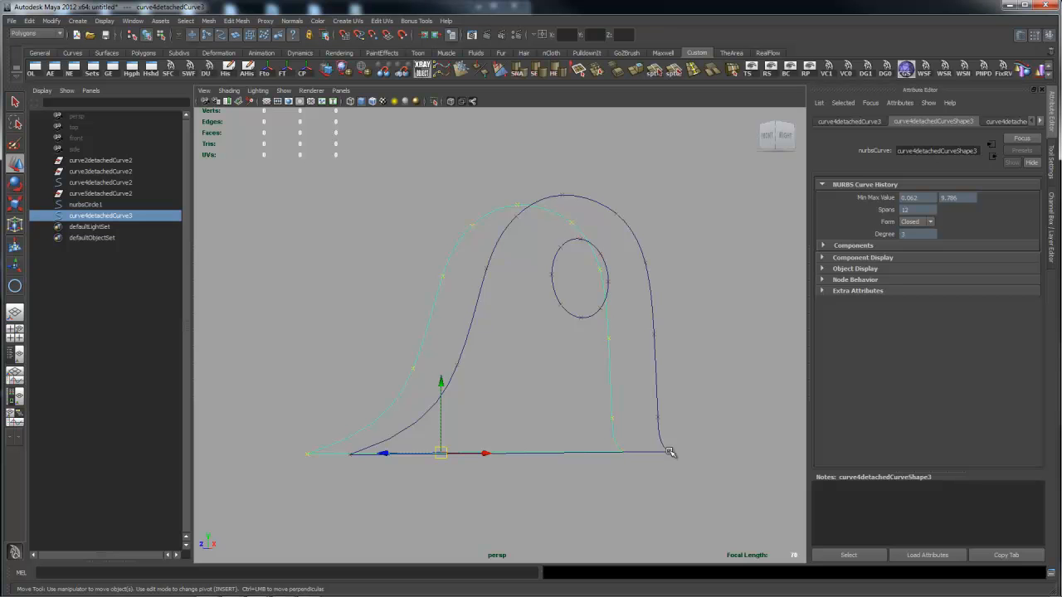
pyautogui.moveTo(572, 348)
pyautogui.keyDown('alt'); pyautogui.mouseDown()
pyautogui.moveTo(597, 367)
pyautogui.moveTo(652, 367)
pyautogui.moveTo(593, 384)
pyautogui.moveTo(571, 368)
pyautogui.mouseUp(); pyautogui.keyUp('alt')
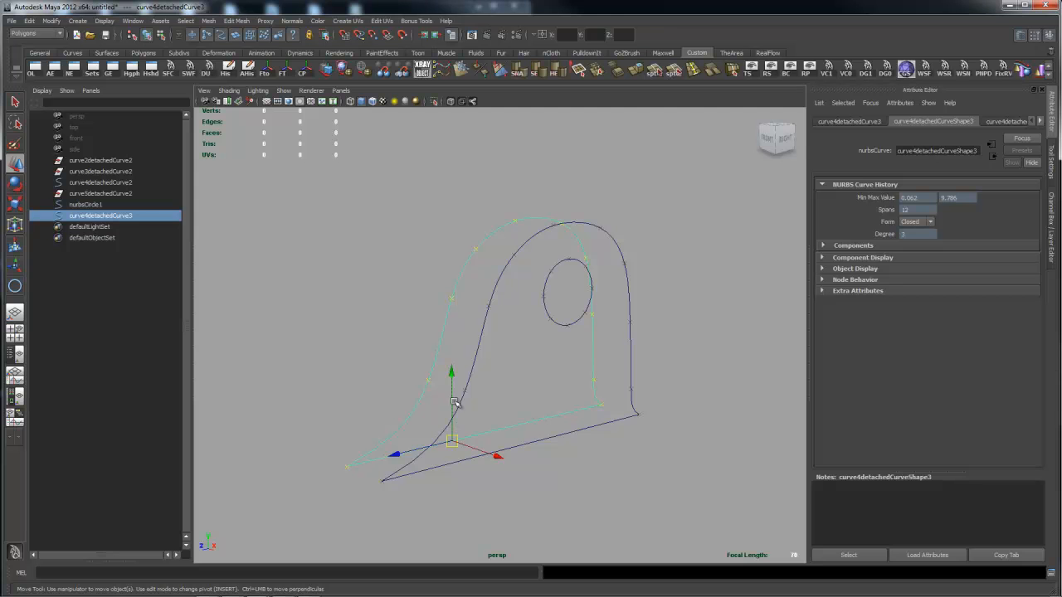
pyautogui.keyDown('alt'); pyautogui.moveTo(479, 398); pyautogui.dragTo(458, 425); pyautogui.keyUp('alt')
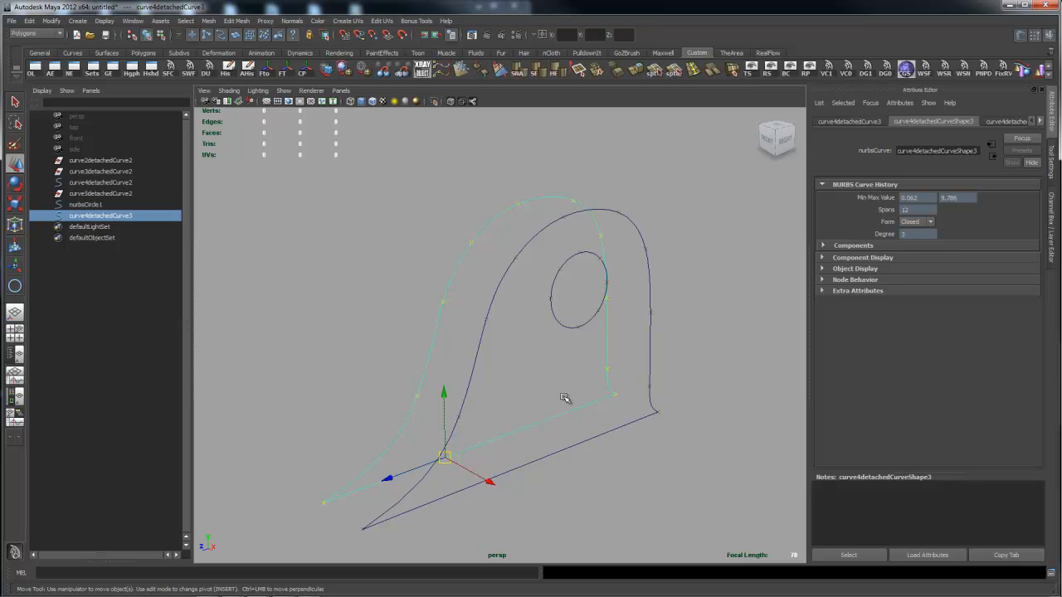
pyautogui.keyDown('alt'); pyautogui.moveTo(657, 375); pyautogui.dragTo(621, 351); pyautogui.keyUp('alt')
pyautogui.keyDown('alt'); pyautogui.moveTo(520, 291); pyautogui.dragTo(535, 306); pyautogui.keyUp('alt')
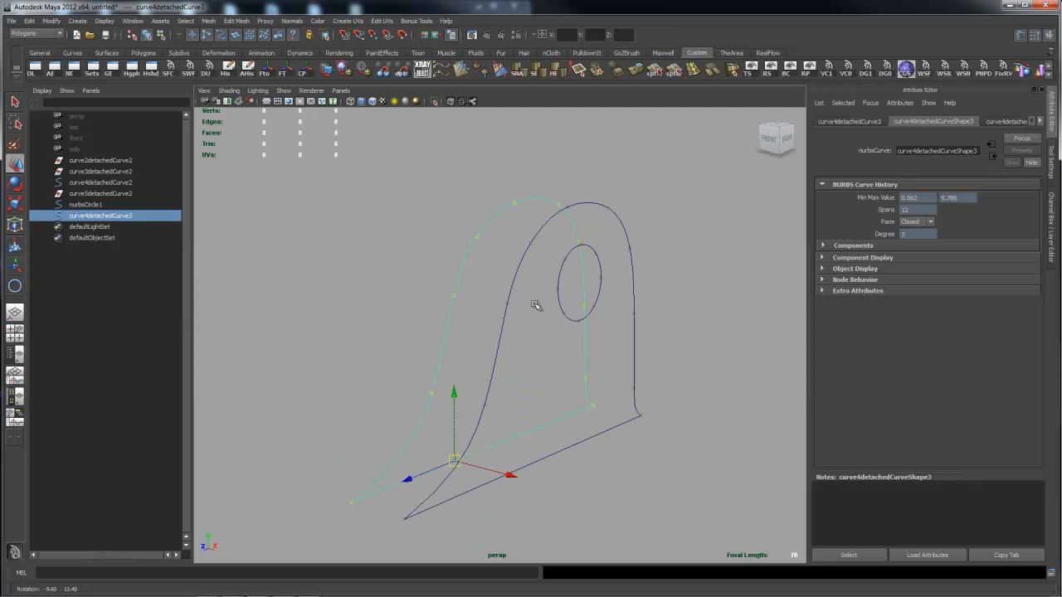
# - Loft a surface between the original profile curve and its offset copy to form the bracket's outer rim
pyautogui.click(535, 306)
pyautogui.click(461, 248)
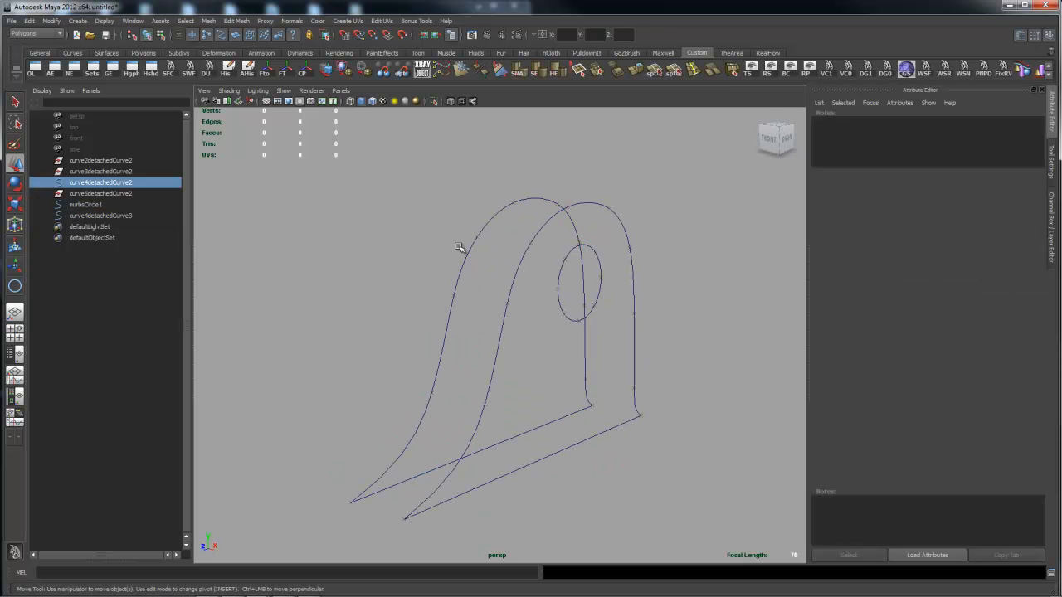
pyautogui.keyDown('shift'); pyautogui.click(509, 298); pyautogui.keyUp('shift')
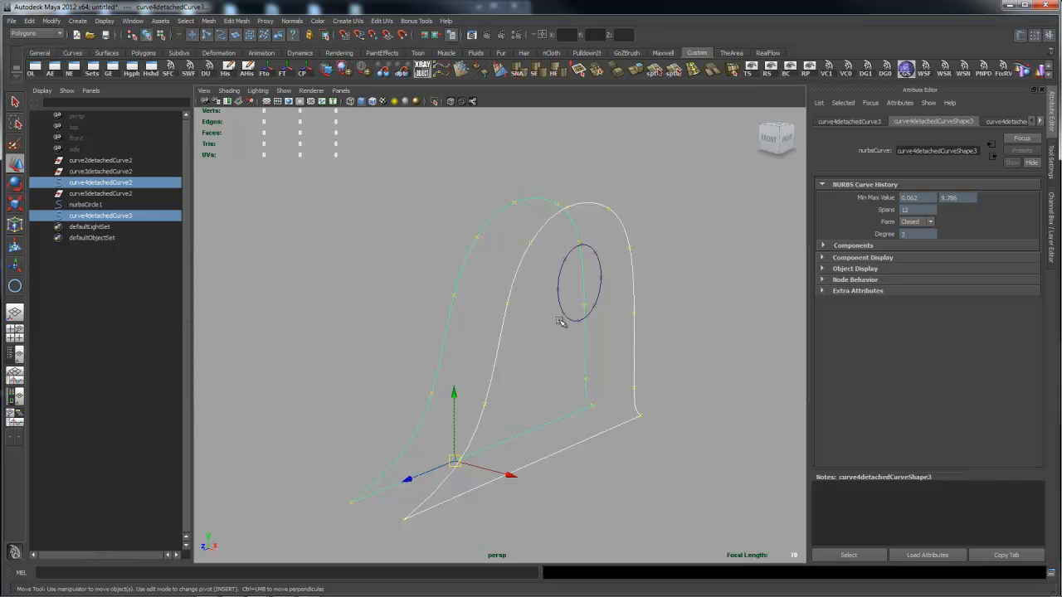
pyautogui.press('space')
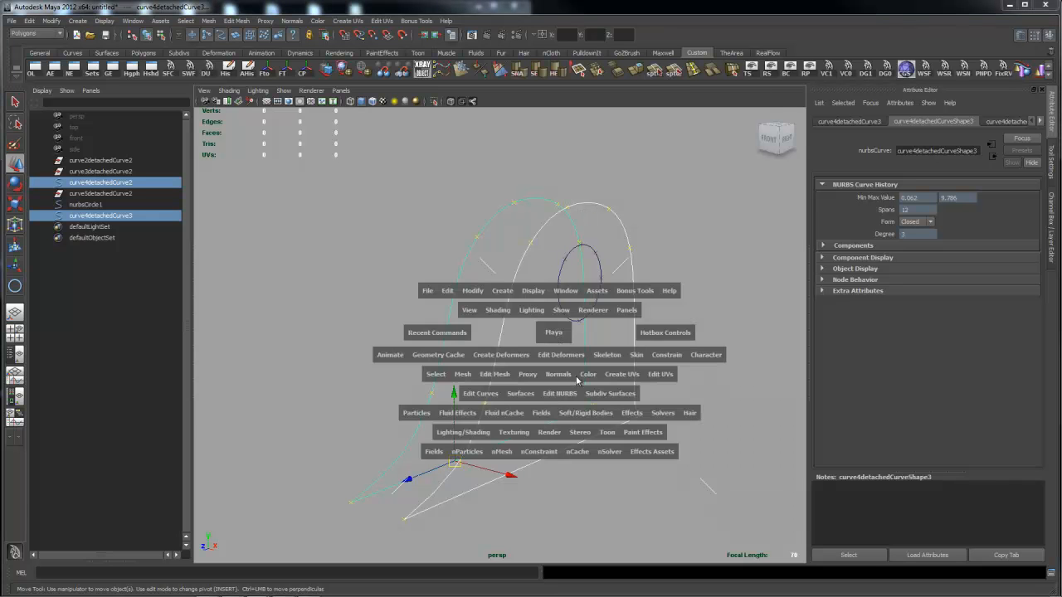
pyautogui.click(521, 394)
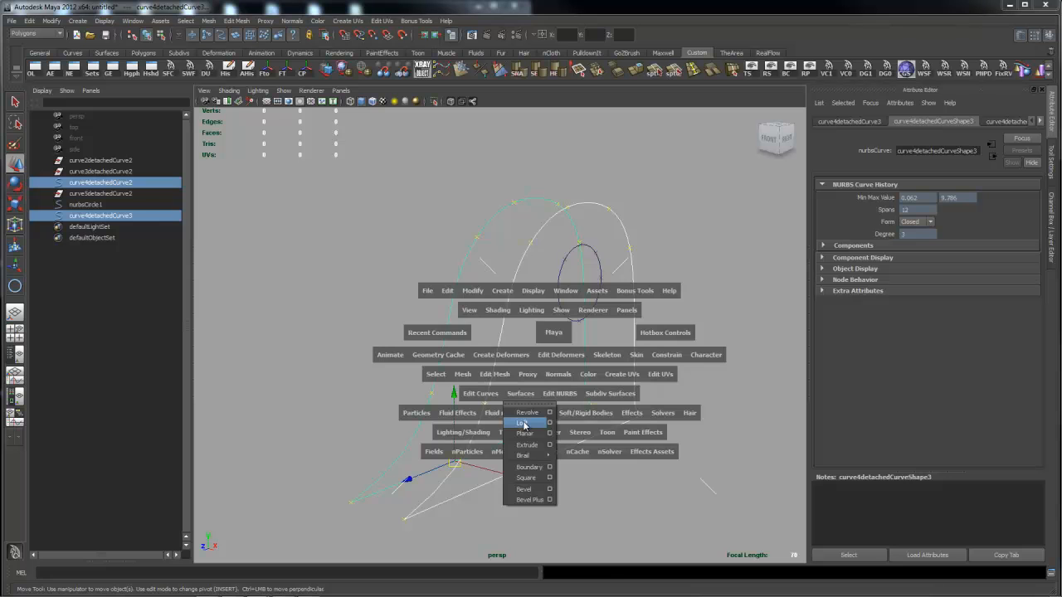
pyautogui.click(521, 424)
pyautogui.keyDown('alt'); pyautogui.moveTo(527, 340); pyautogui.dragTo(567, 368, button='right'); pyautogui.keyUp('alt')
pyautogui.keyDown('alt'); pyautogui.moveTo(567, 369); pyautogui.dragTo(544, 368); pyautogui.keyUp('alt')
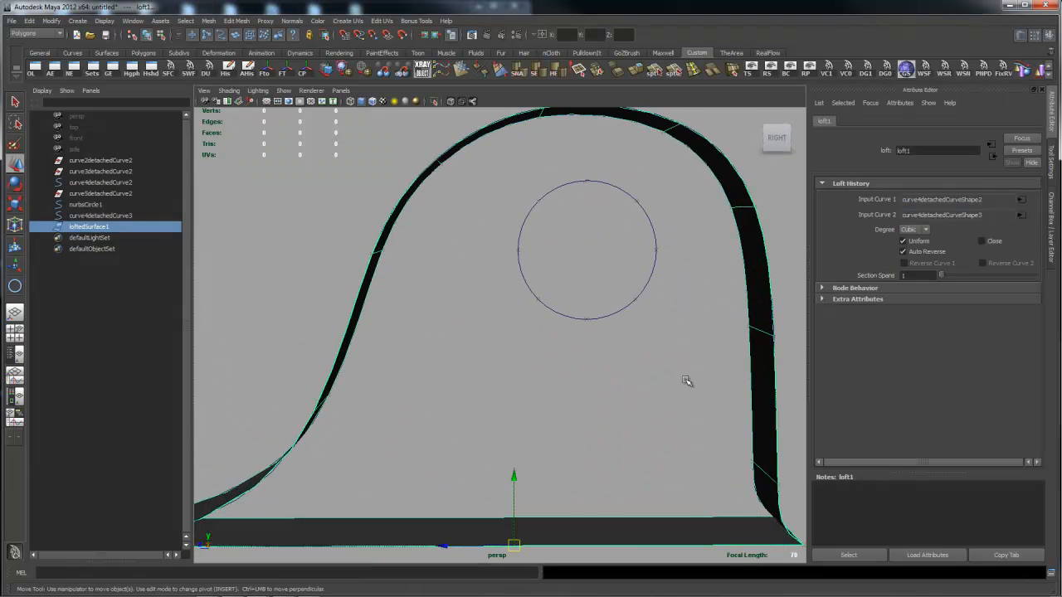
pyautogui.keyDown('alt'); pyautogui.moveTo(686, 381); pyautogui.dragTo(566, 386); pyautogui.keyUp('alt')
pyautogui.keyDown('alt'); pyautogui.moveTo(713, 386); pyautogui.dragTo(595, 385); pyautogui.keyUp('alt')
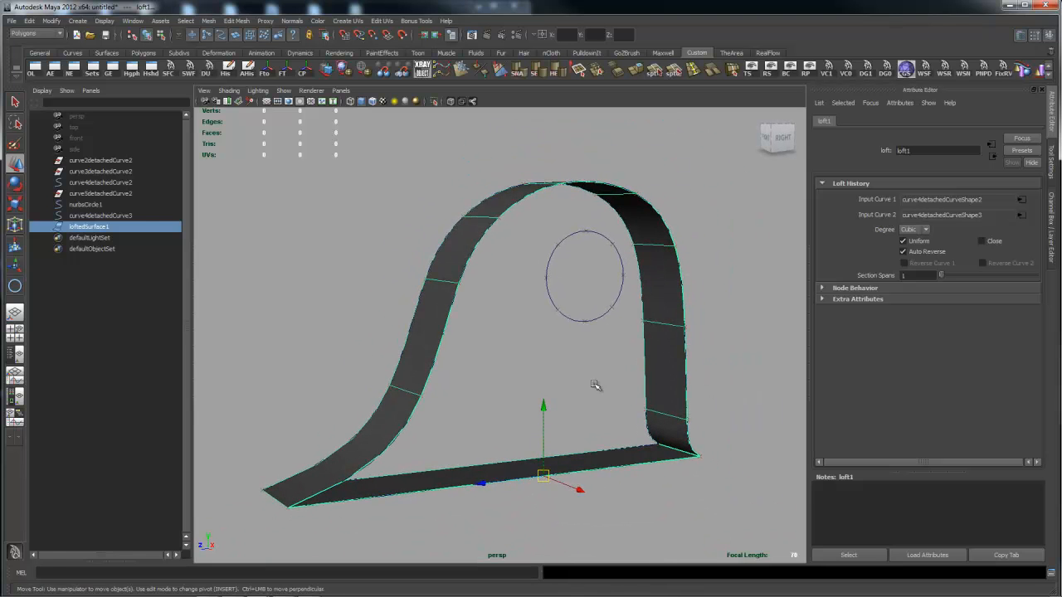
# - Render the lofted rim with mental ray and compare its corners with the viewport surface
pyautogui.click(487, 35)
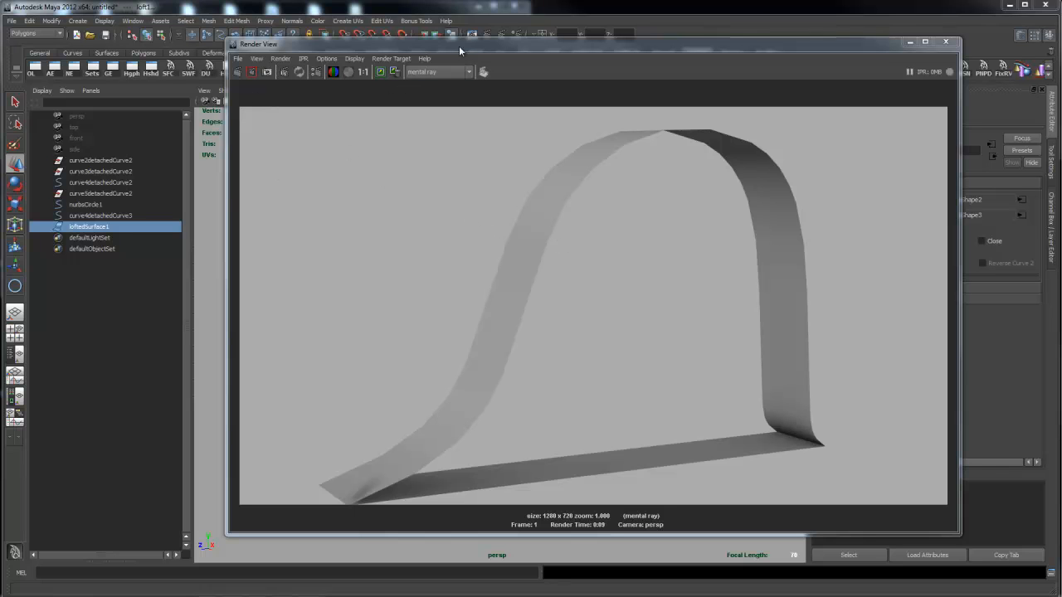
pyautogui.moveTo(458, 45); pyautogui.dragTo(441, 38)
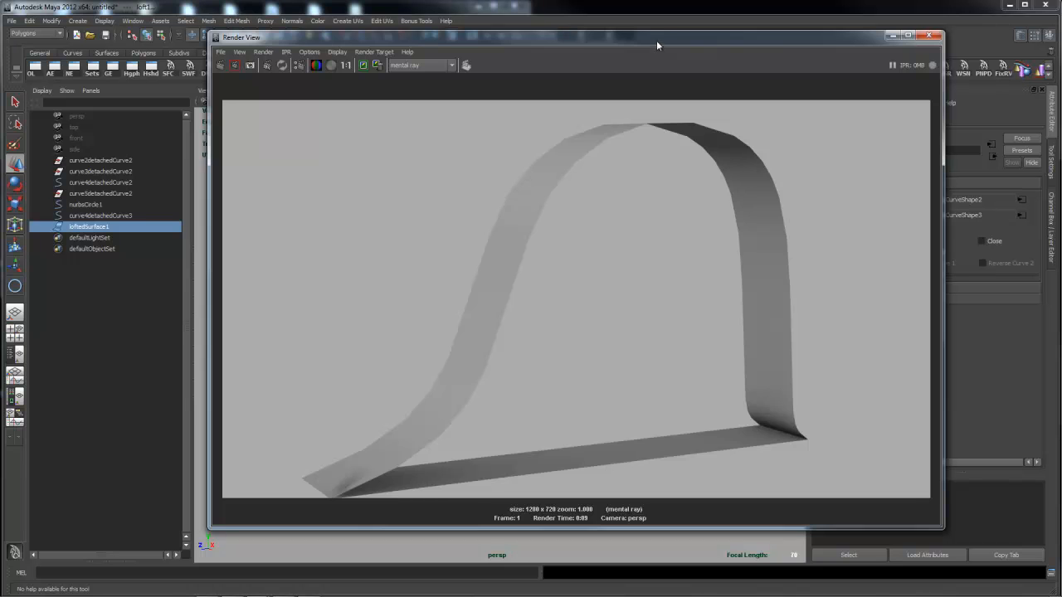
pyautogui.moveTo(656, 40); pyautogui.dragTo(645, 34)
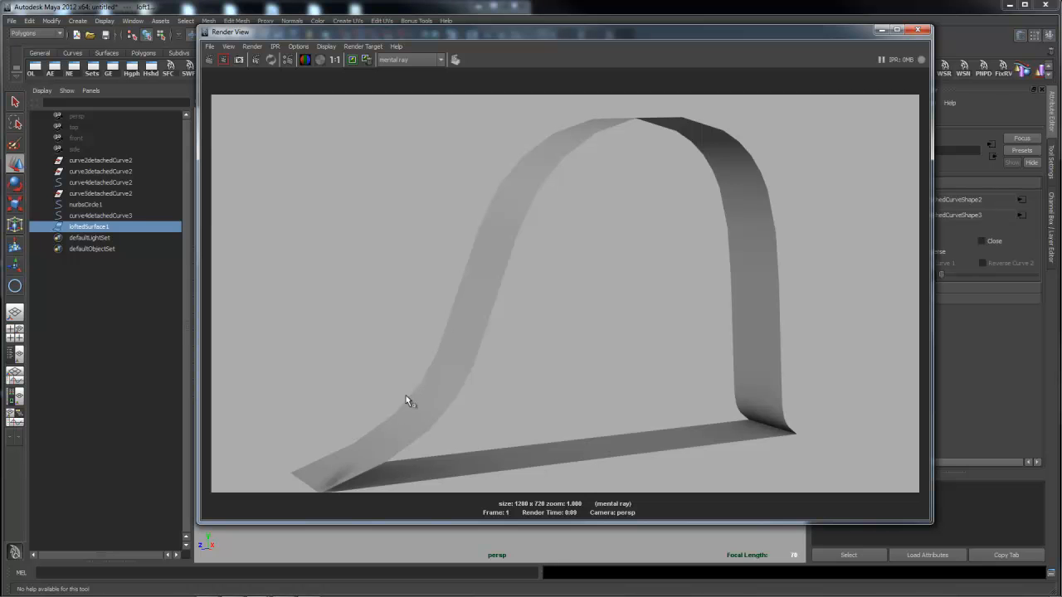
pyautogui.moveTo(657, 37); pyautogui.dragTo(1061, 41)
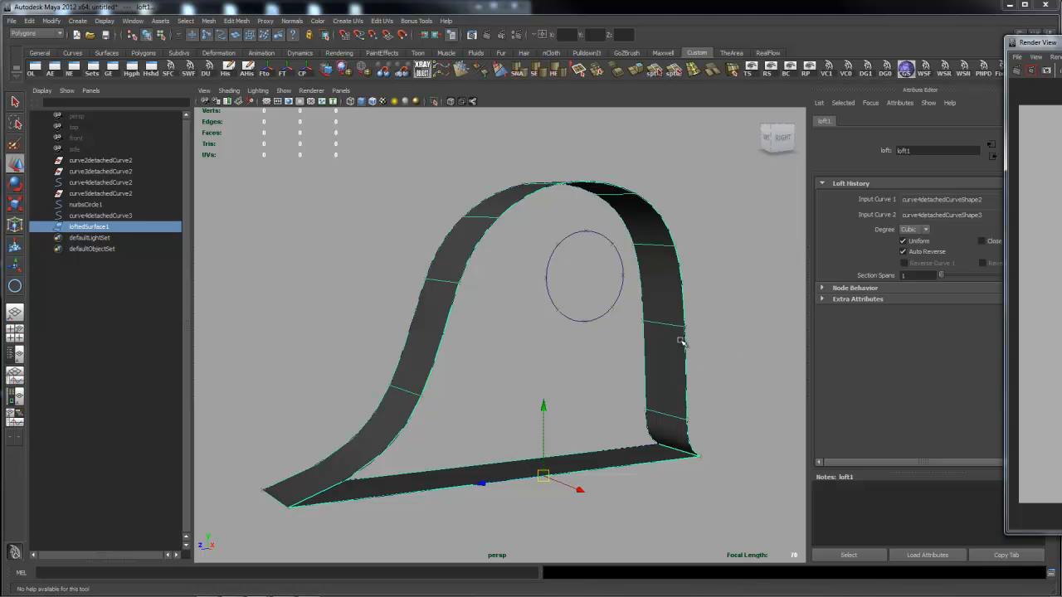
pyautogui.moveTo(1060, 42); pyautogui.dragTo(635, 44)
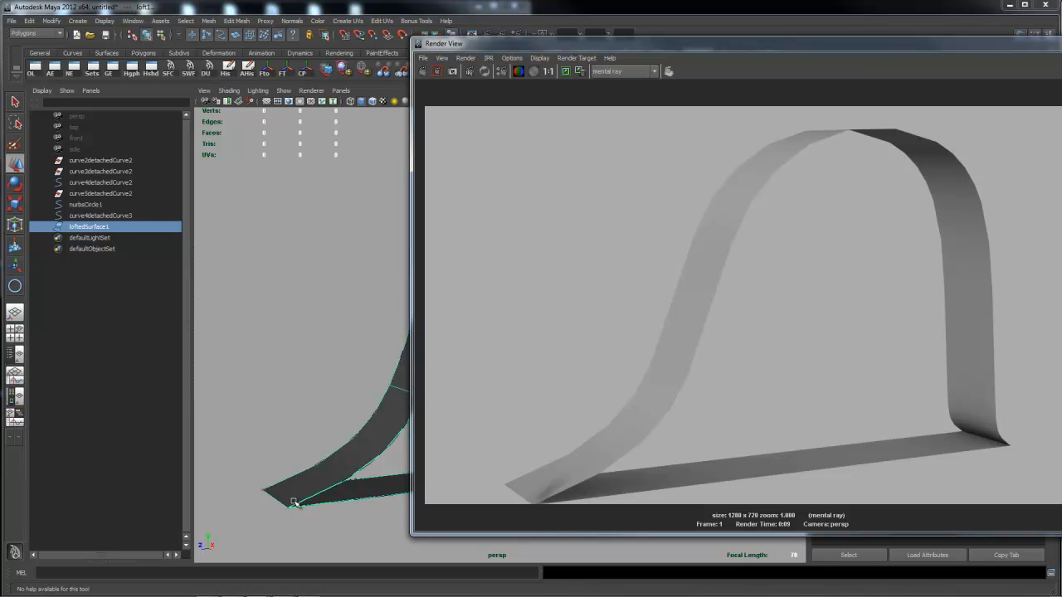
pyautogui.moveTo(746, 45); pyautogui.dragTo(1061, 45)
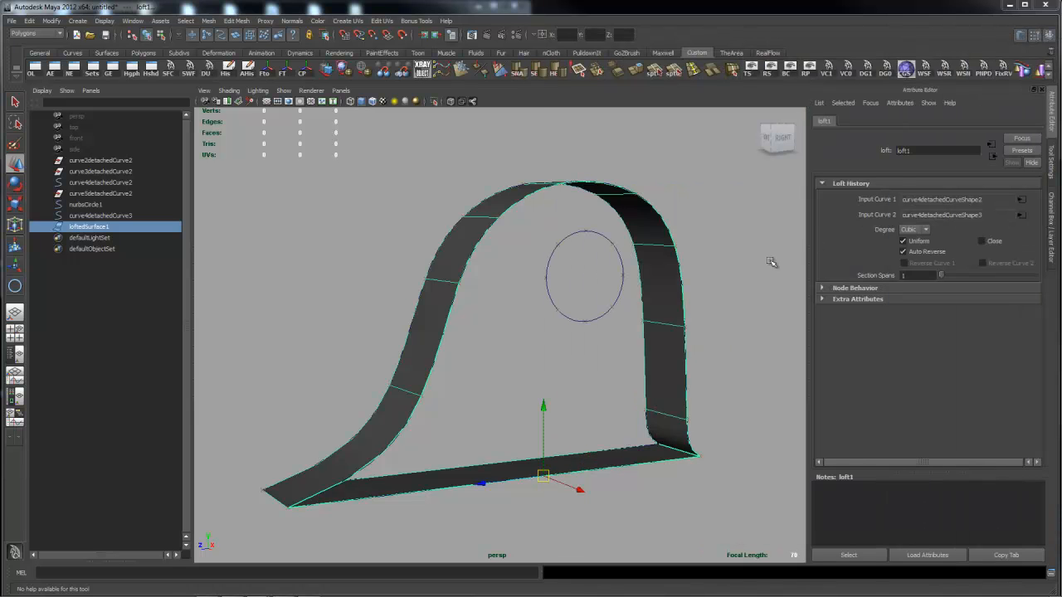
# - Undo the loft and delete the offset copy of the profile curve, keeping the original profile and circle
pyautogui.click(655, 304)
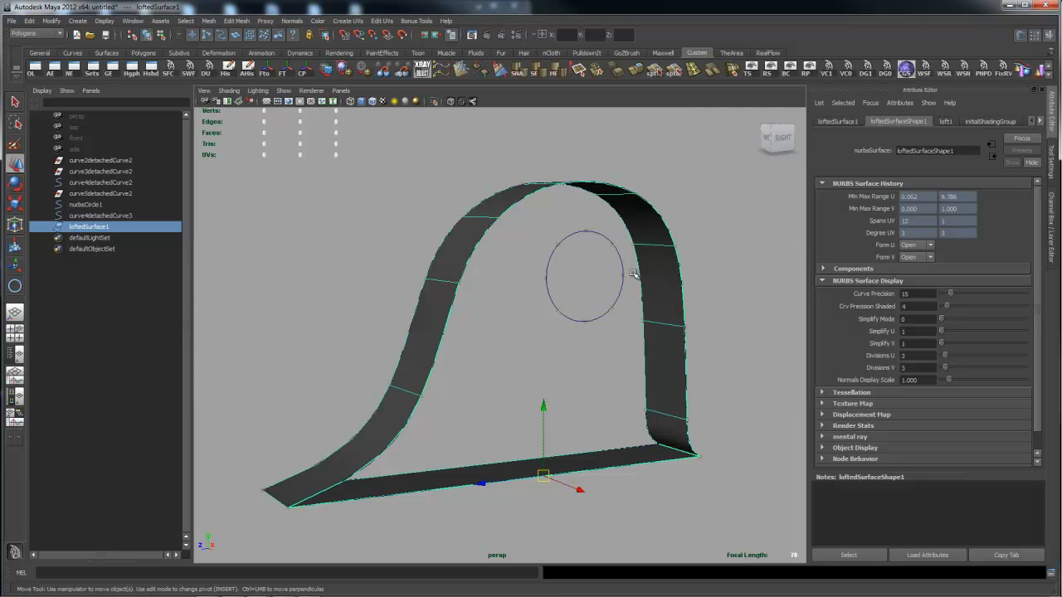
pyautogui.hotkey('ctrl', 'z')
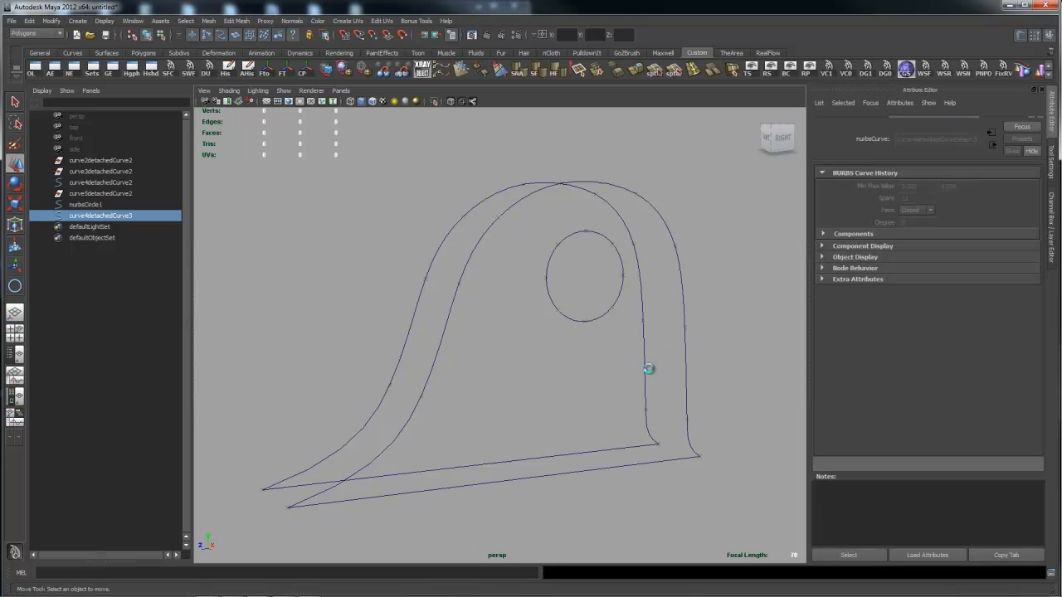
pyautogui.press('Delete')
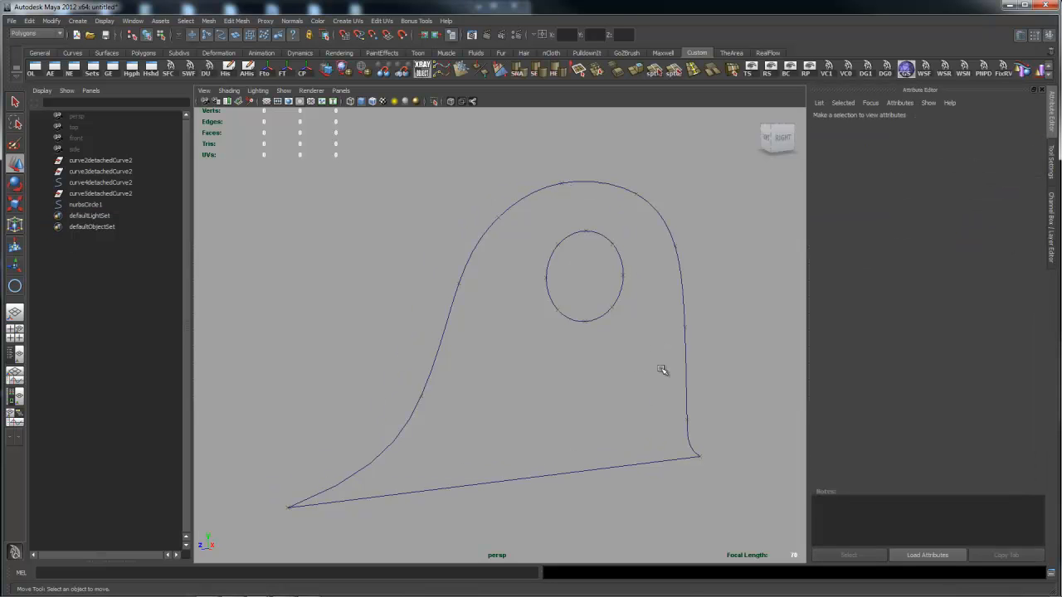
# - Rebuild the profile curve with reset options: Uniform, parameter range 0 to #Spans, Keep CVs enabled and 3 Cubic degree
pyautogui.click(679, 318)
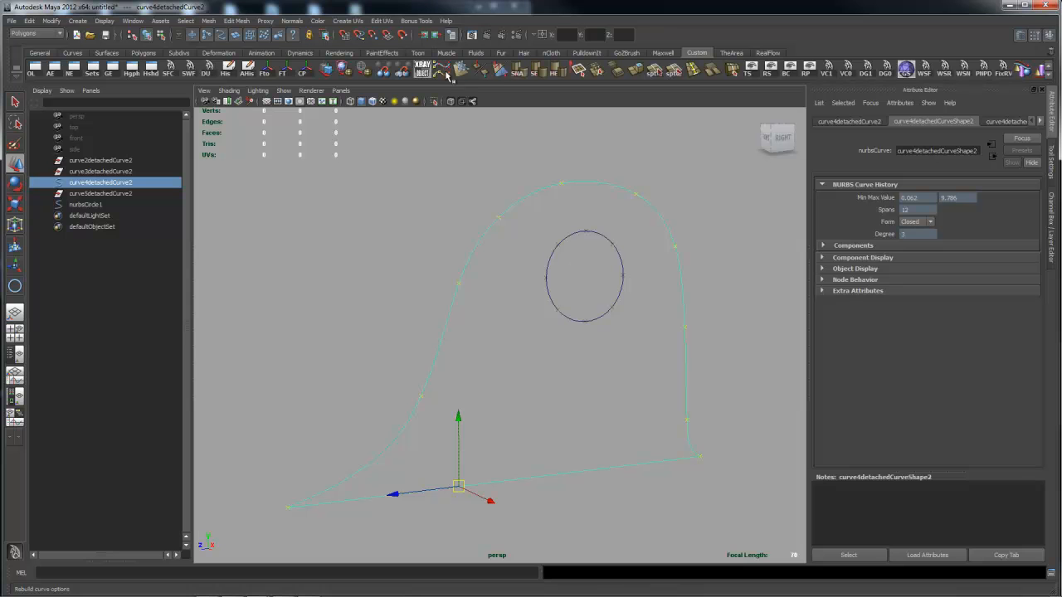
pyautogui.press('space')
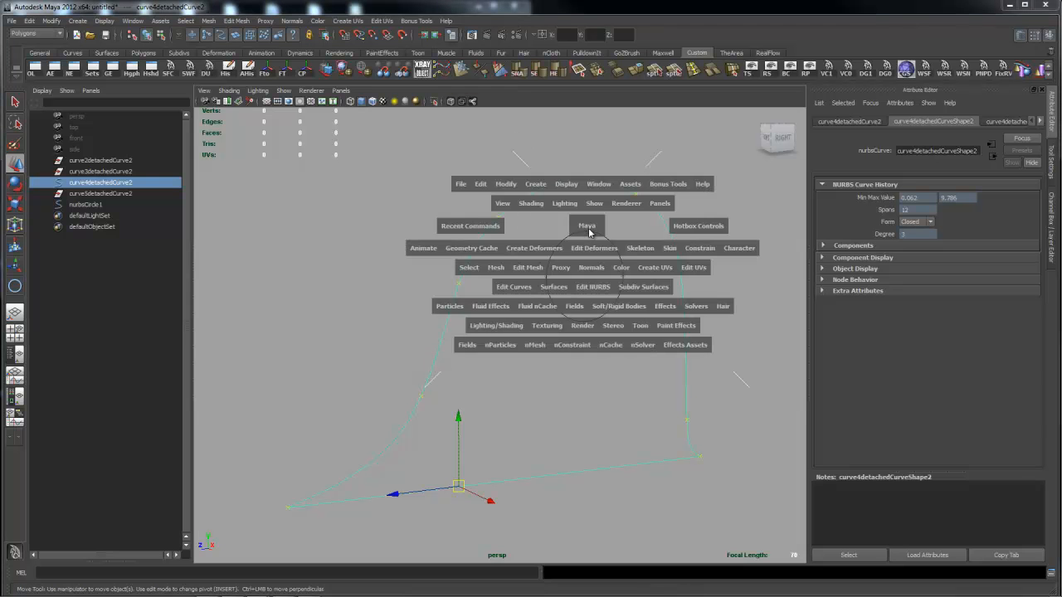
pyautogui.click(515, 287)
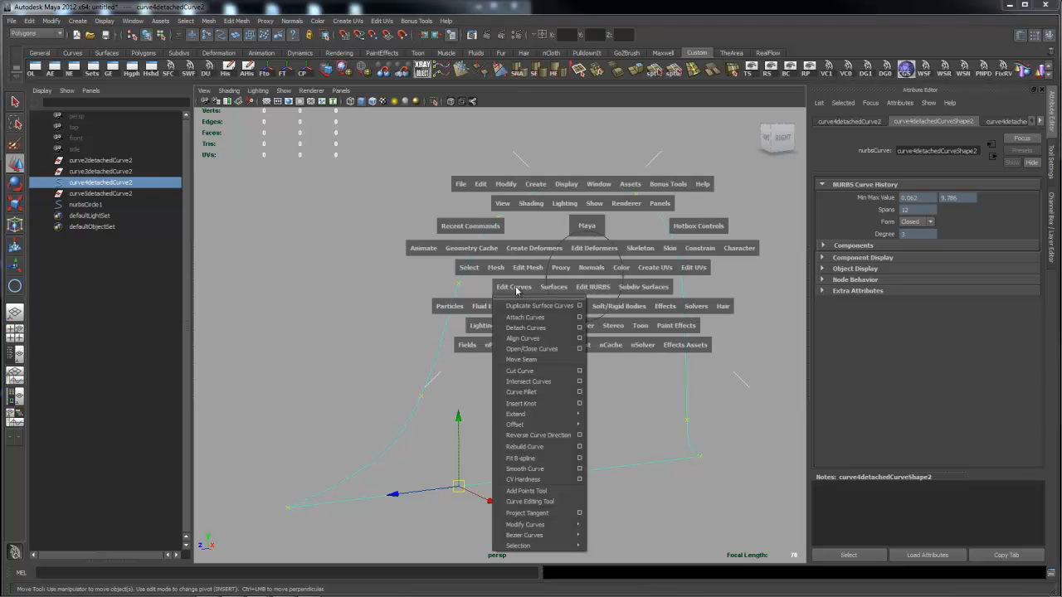
pyautogui.click(537, 448)
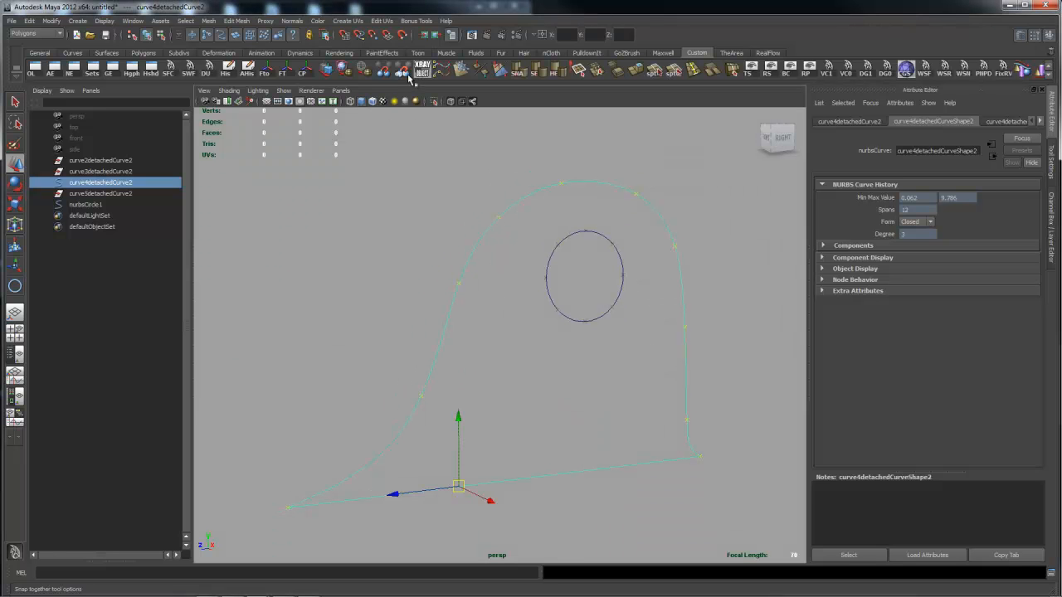
pyautogui.click(448, 73)
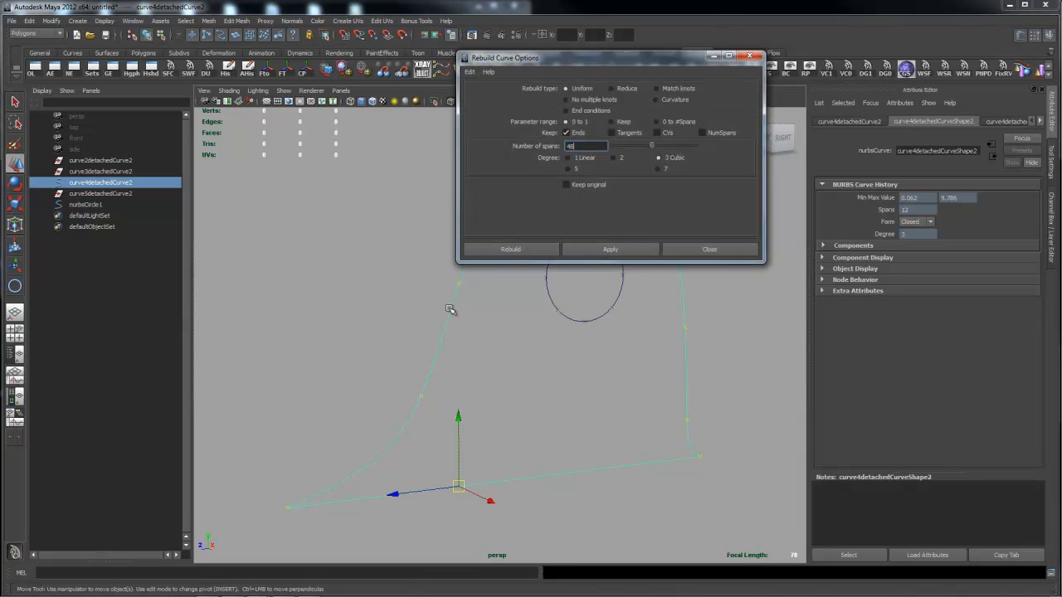
pyautogui.click(657, 132)
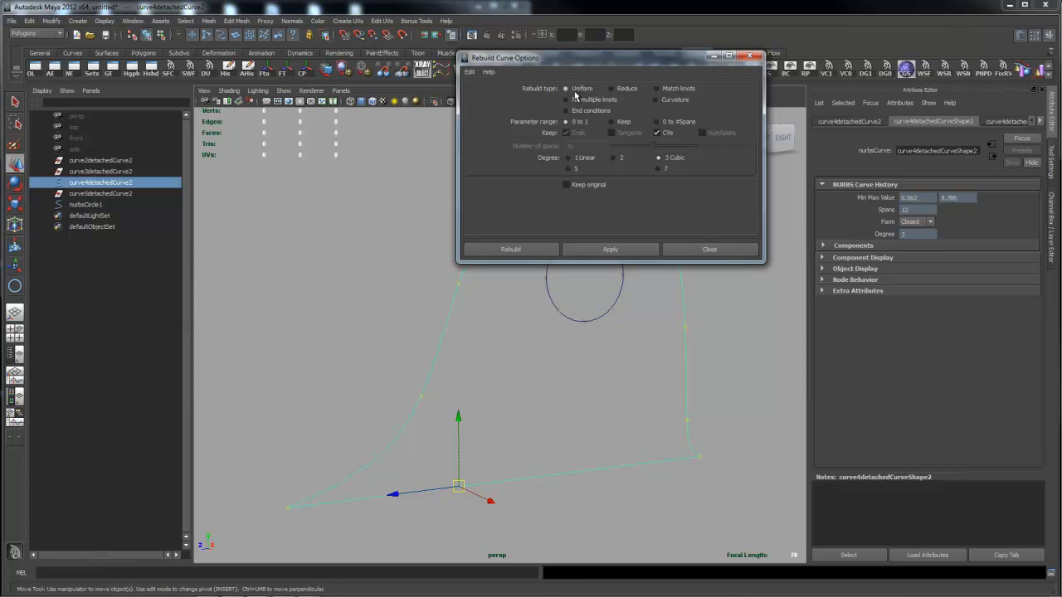
pyautogui.click(470, 73)
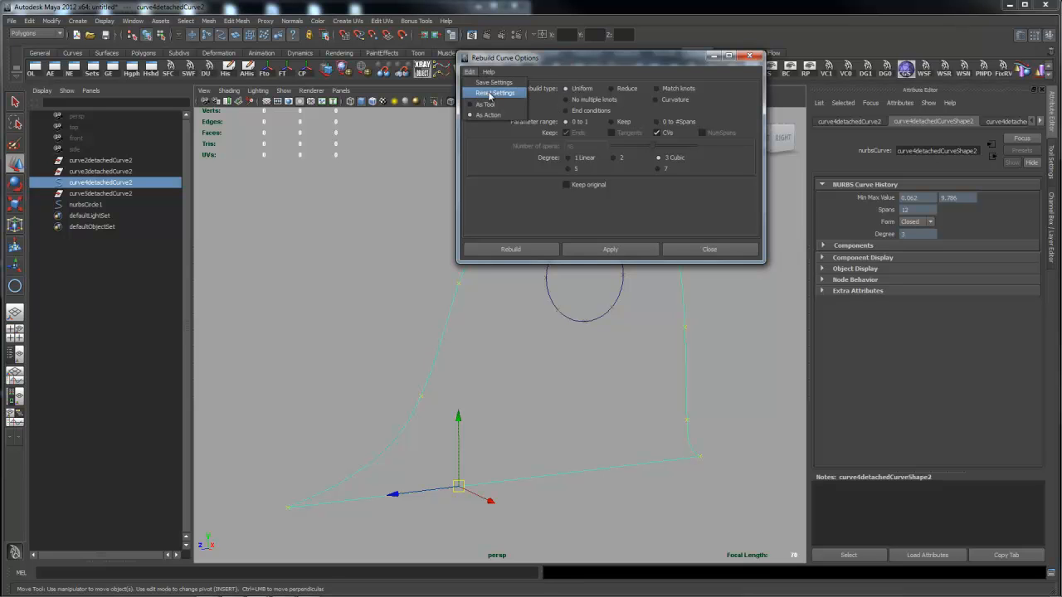
pyautogui.click(496, 100)
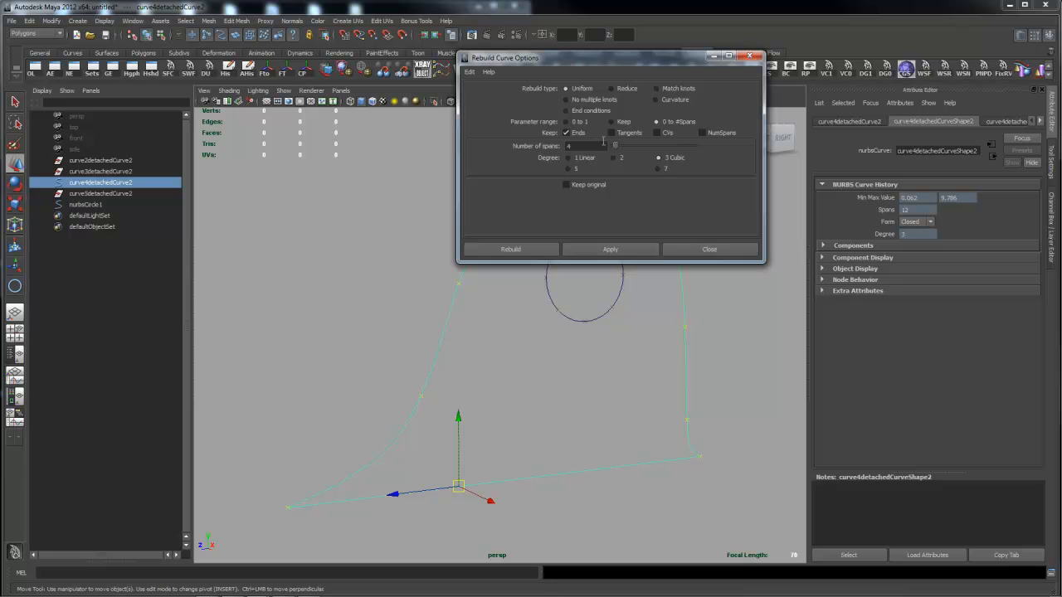
pyautogui.click(658, 133)
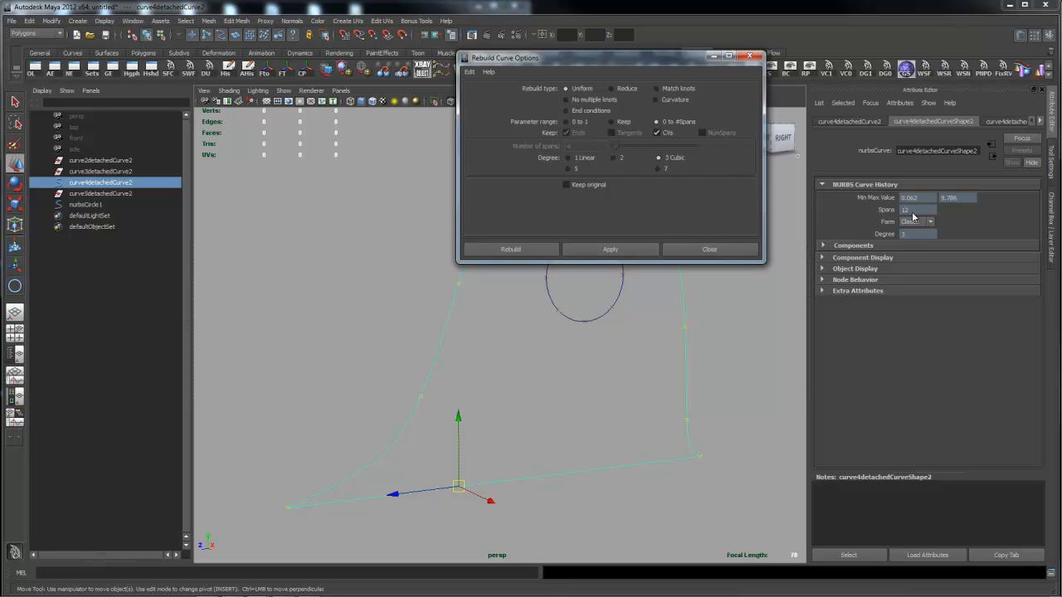
pyautogui.click(637, 250)
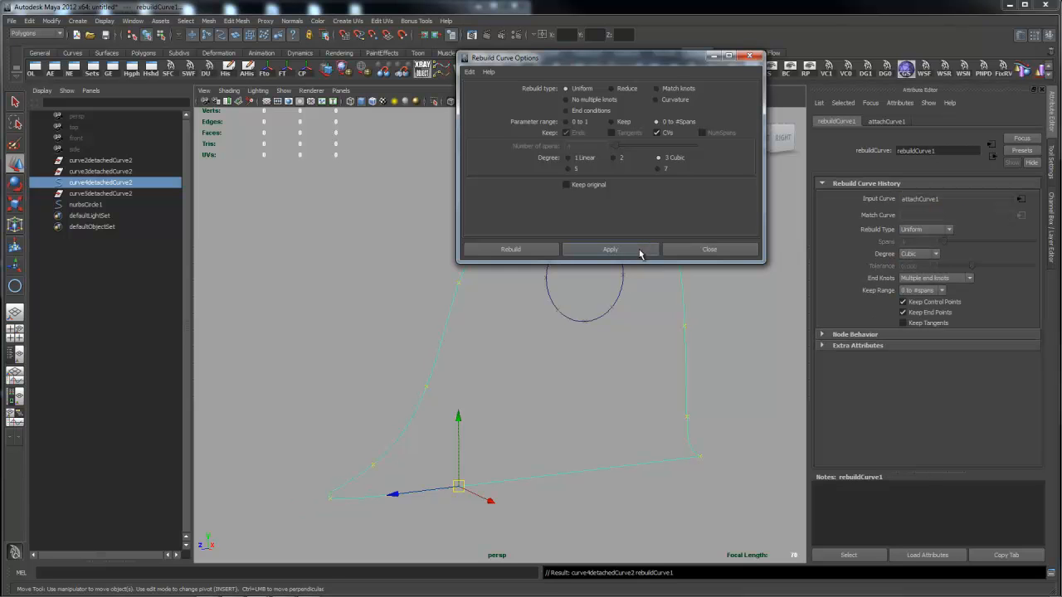
# - Harden the control vertex at the profile's pointed lower tip, then reselect the whole curve and close the rebuild options
pyautogui.moveTo(660, 60); pyautogui.dragTo(923, 81)
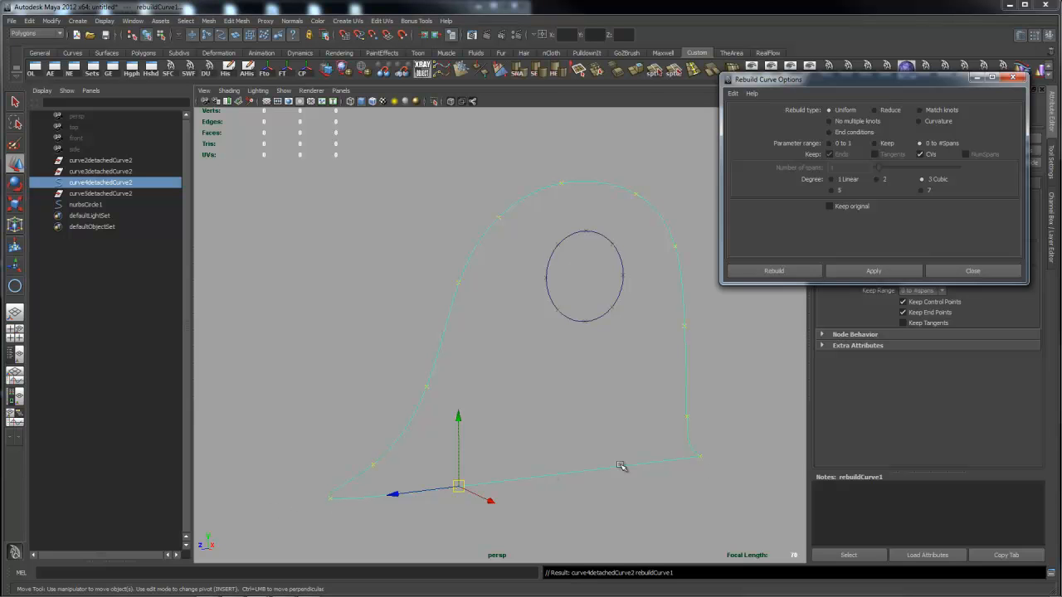
pyautogui.click(346, 486)
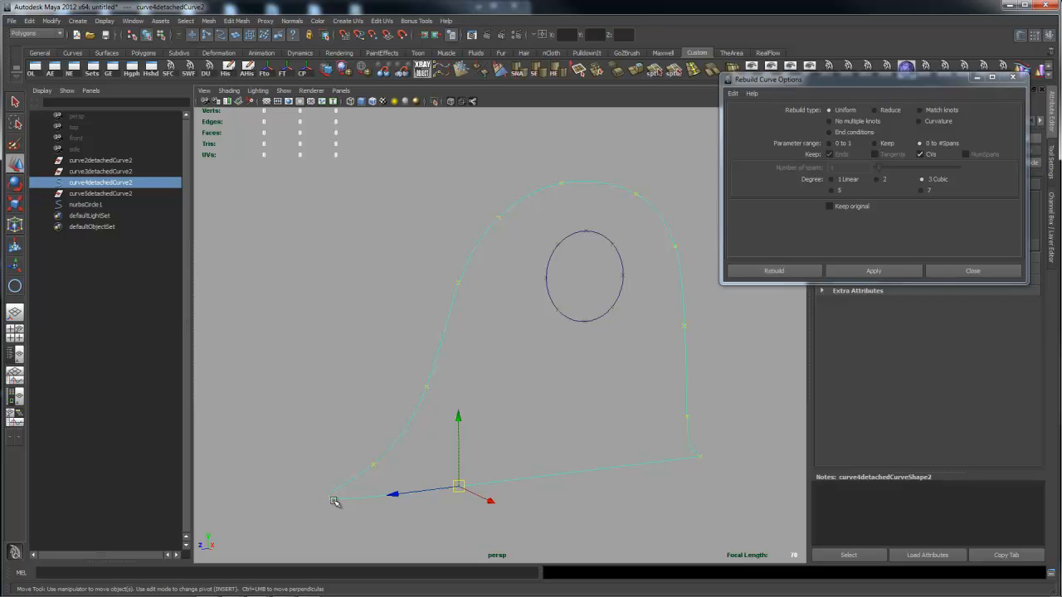
pyautogui.moveTo(347, 486); pyautogui.dragTo(311, 424, button='right')
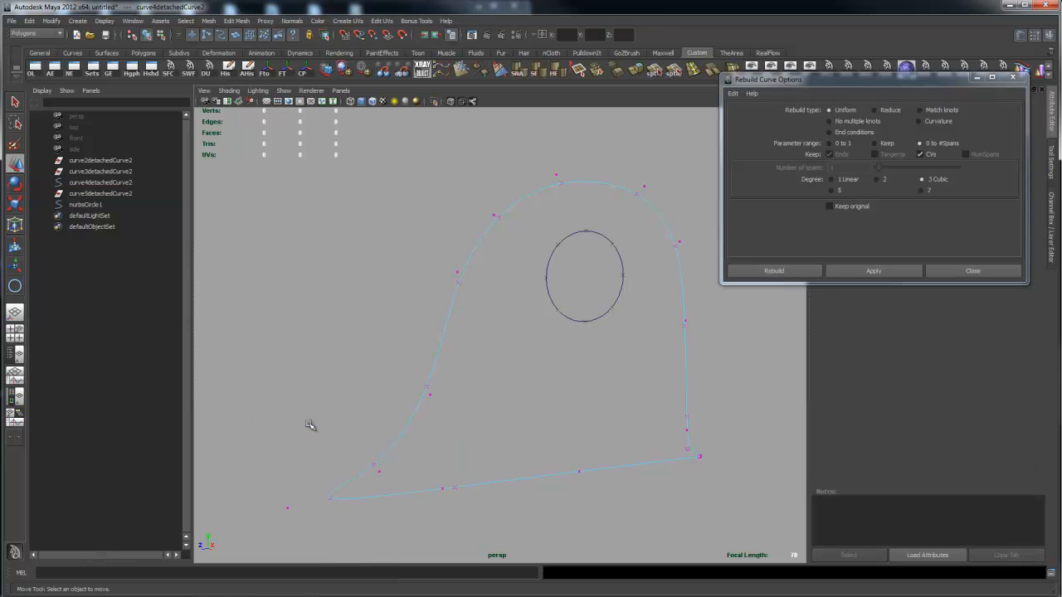
pyautogui.moveTo(273, 490); pyautogui.dragTo(313, 527)
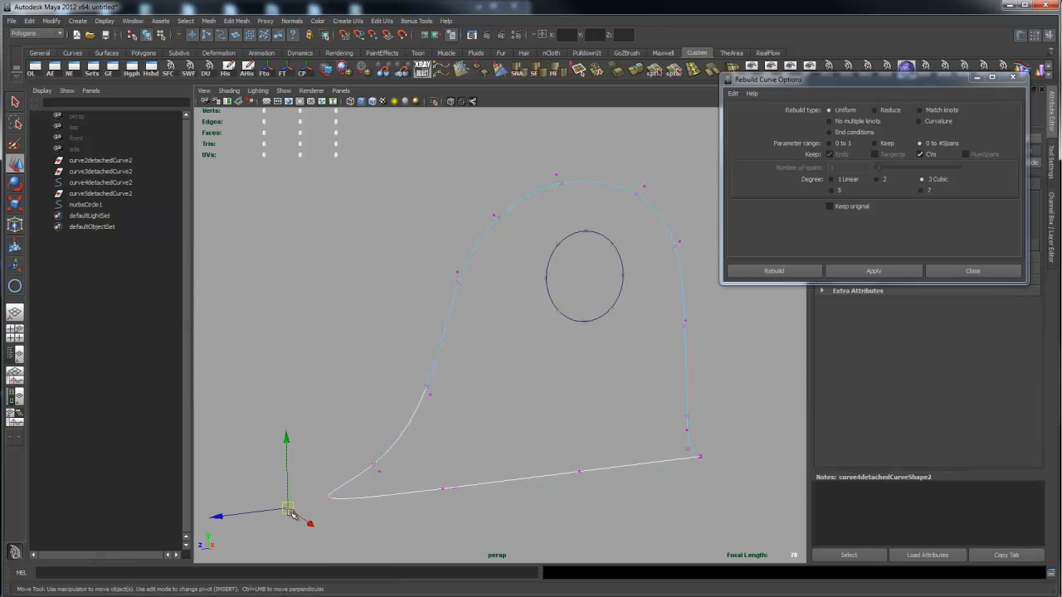
pyautogui.press('space')
pyautogui.press('space')
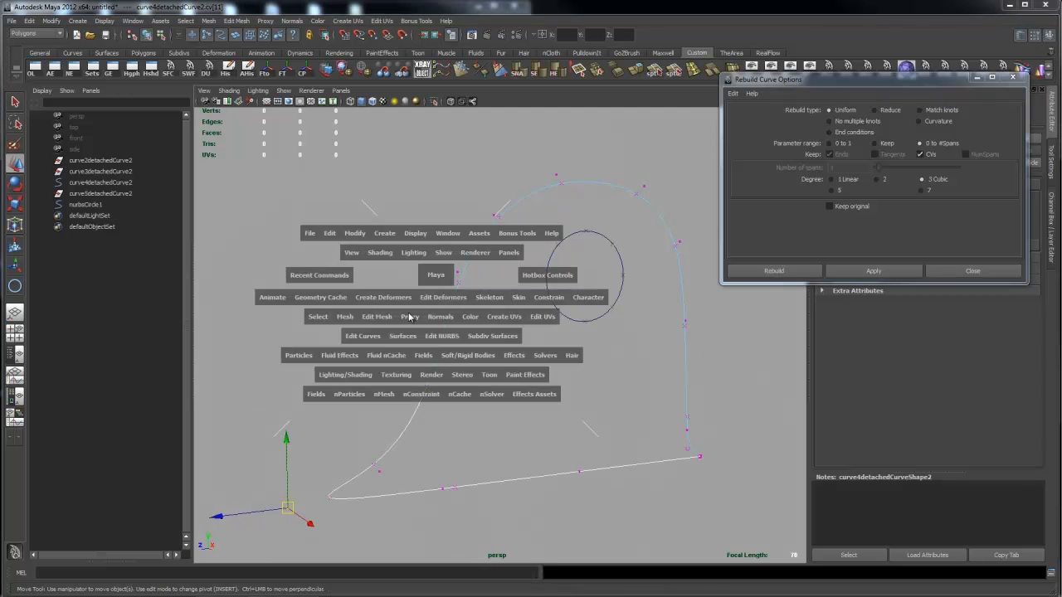
pyautogui.moveTo(370, 336); pyautogui.dragTo(387, 262)
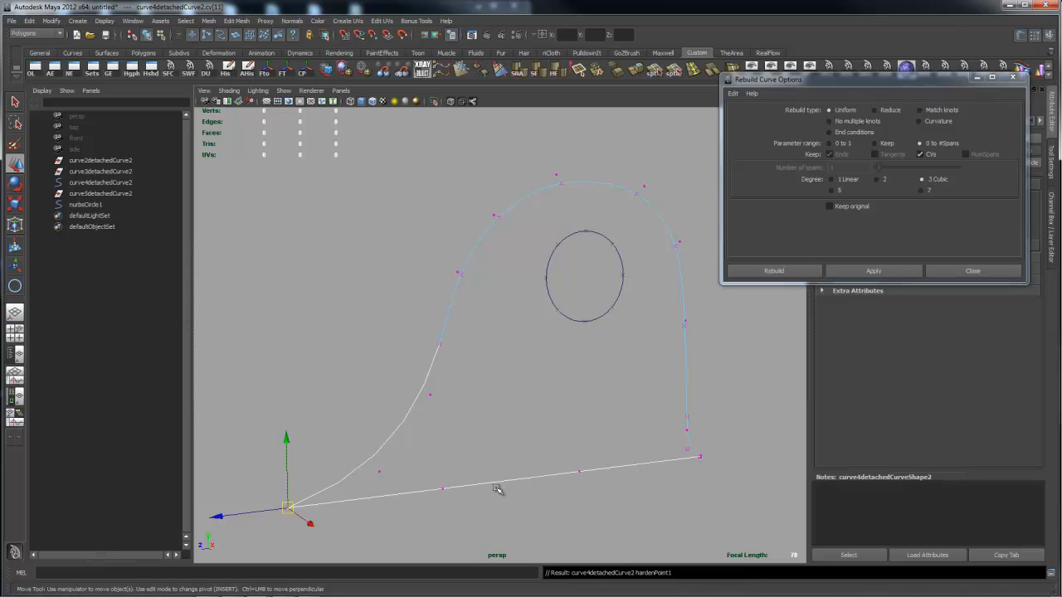
pyautogui.moveTo(502, 479); pyautogui.dragTo(573, 448, button='right')
pyautogui.moveTo(572, 448); pyautogui.dragTo(598, 527)
pyautogui.moveTo(839, 84); pyautogui.dragTo(419, 108)
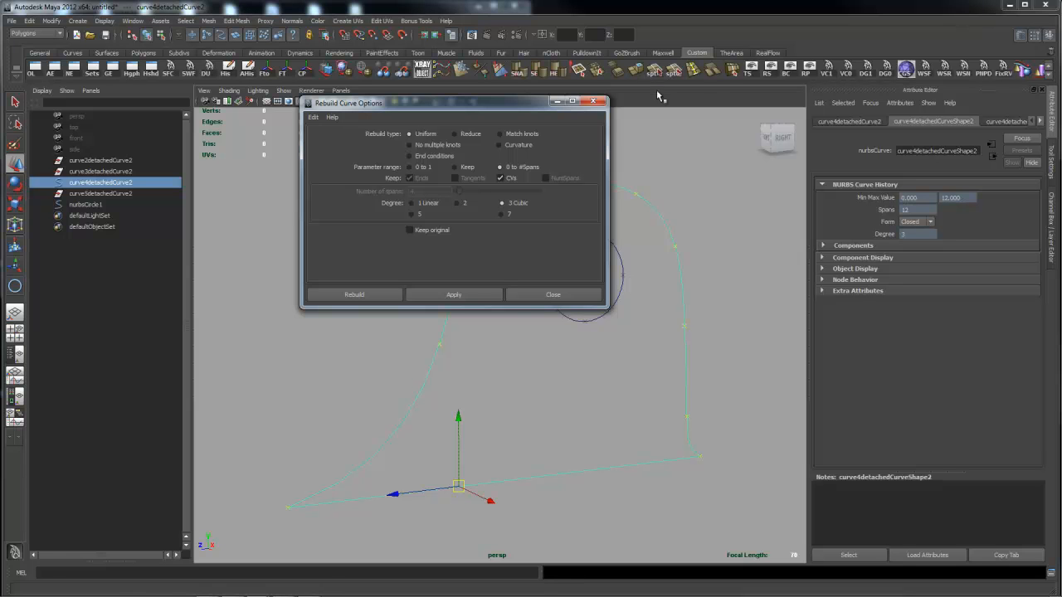
pyautogui.click(592, 100)
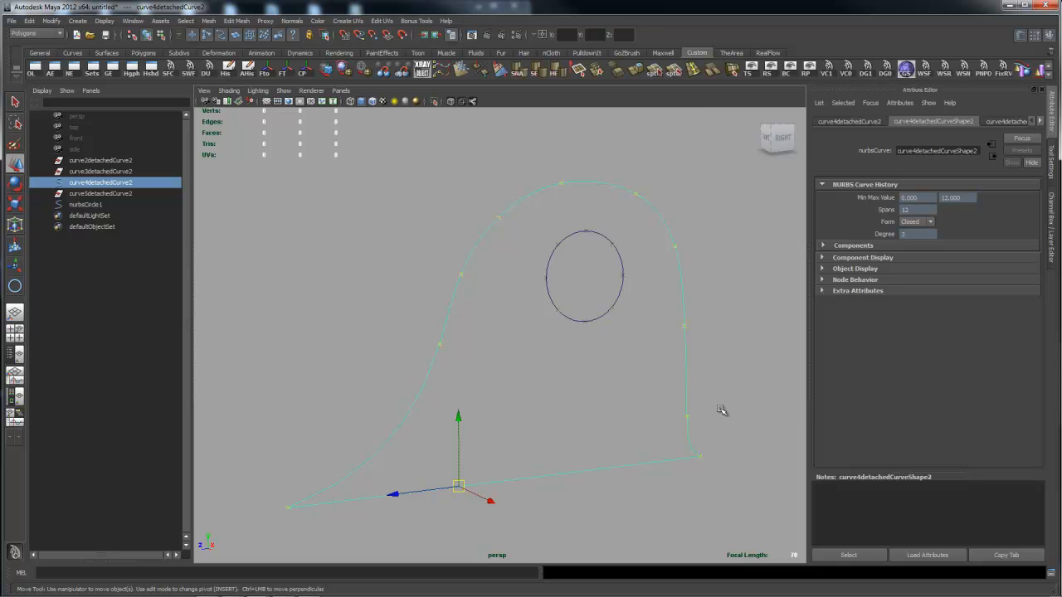
# - Duplicate the rebuilt profile curve and move the copy about 2.7 cm along negative X
pyautogui.press('space')
pyautogui.moveTo(718, 372); pyautogui.dragTo(713, 343)
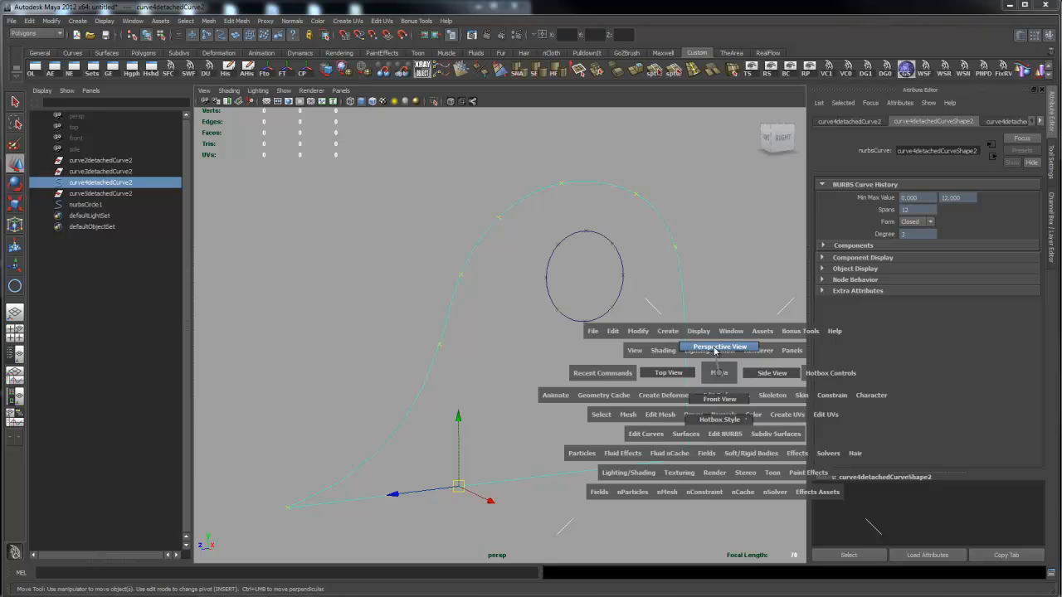
pyautogui.moveTo(721, 373); pyautogui.dragTo(705, 374)
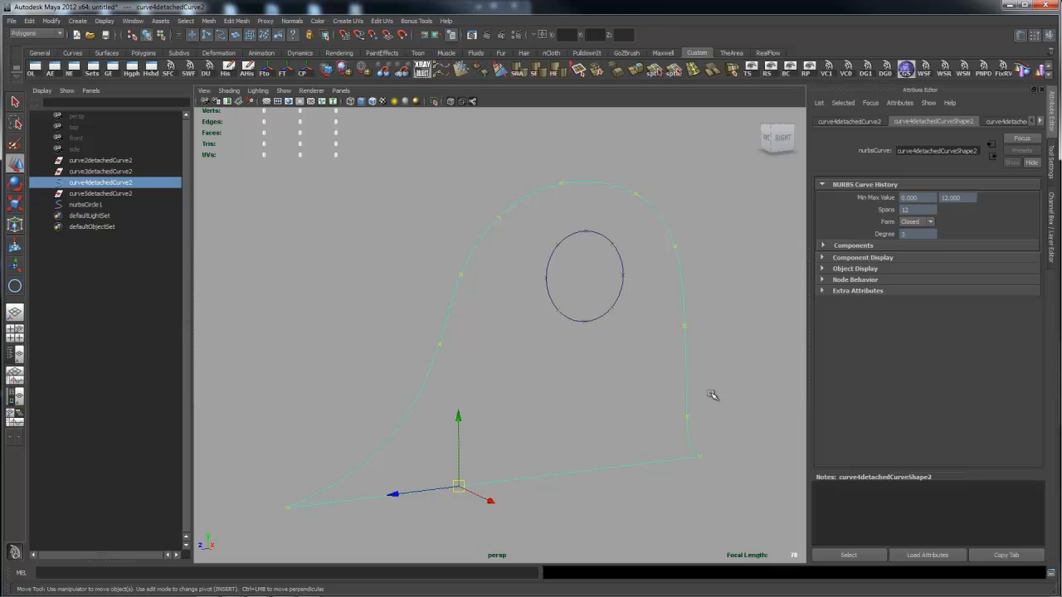
pyautogui.hotkey('ctrl', 'd')
pyautogui.keyDown('alt'); pyautogui.moveTo(638, 440); pyautogui.dragTo(601, 412); pyautogui.keyUp('alt')
pyautogui.moveTo(595, 501); pyautogui.dragTo(536, 495)
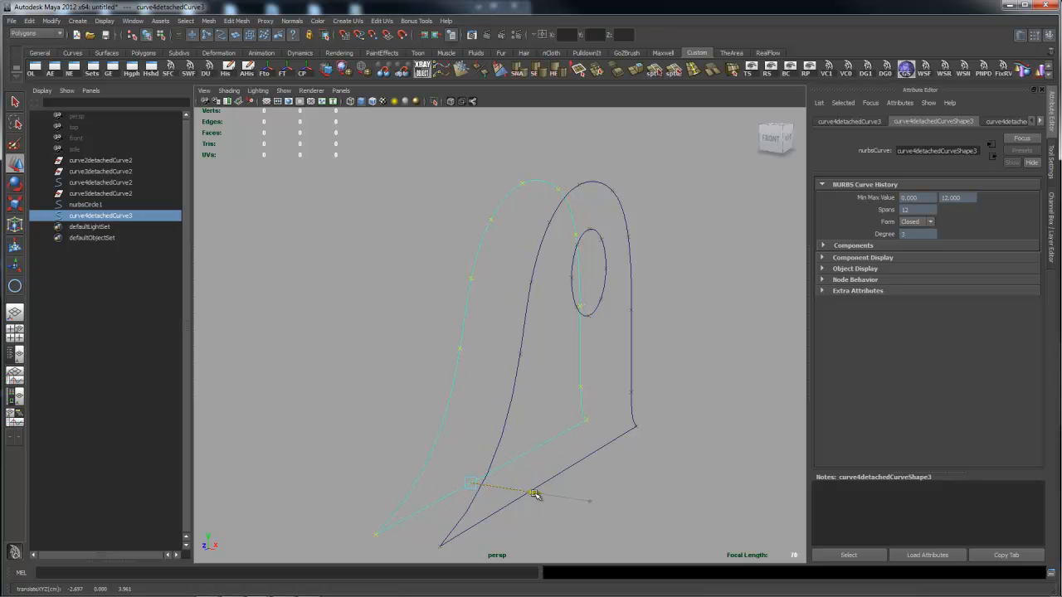
# - Loft a surface between the rebuilt profile curve and its offset copy
pyautogui.click(514, 406)
pyautogui.keyDown('shift'); pyautogui.click(454, 375); pyautogui.keyUp('shift')
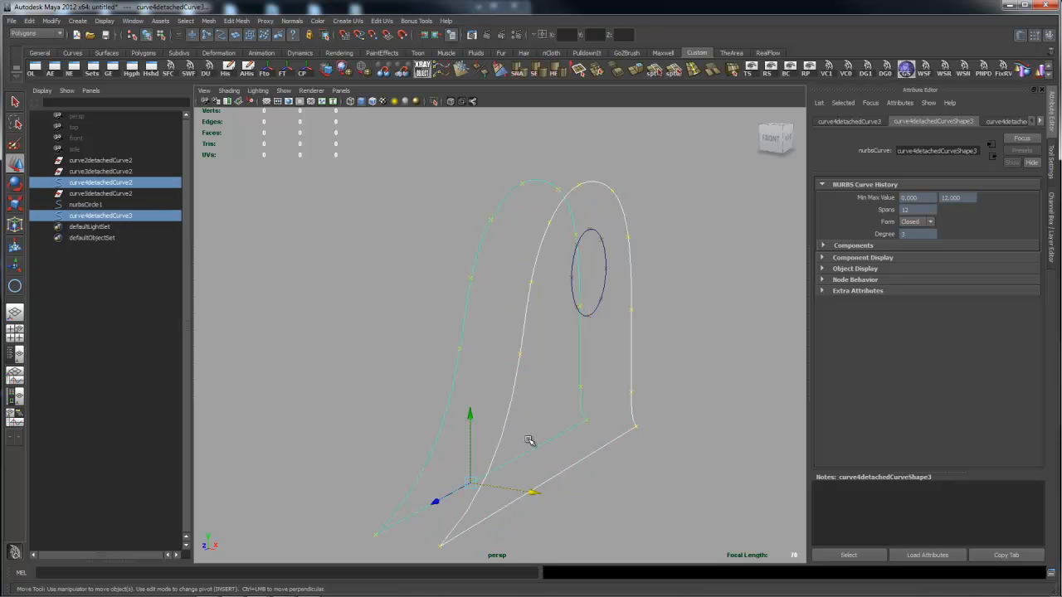
pyautogui.press('space')
pyautogui.click(572, 505)
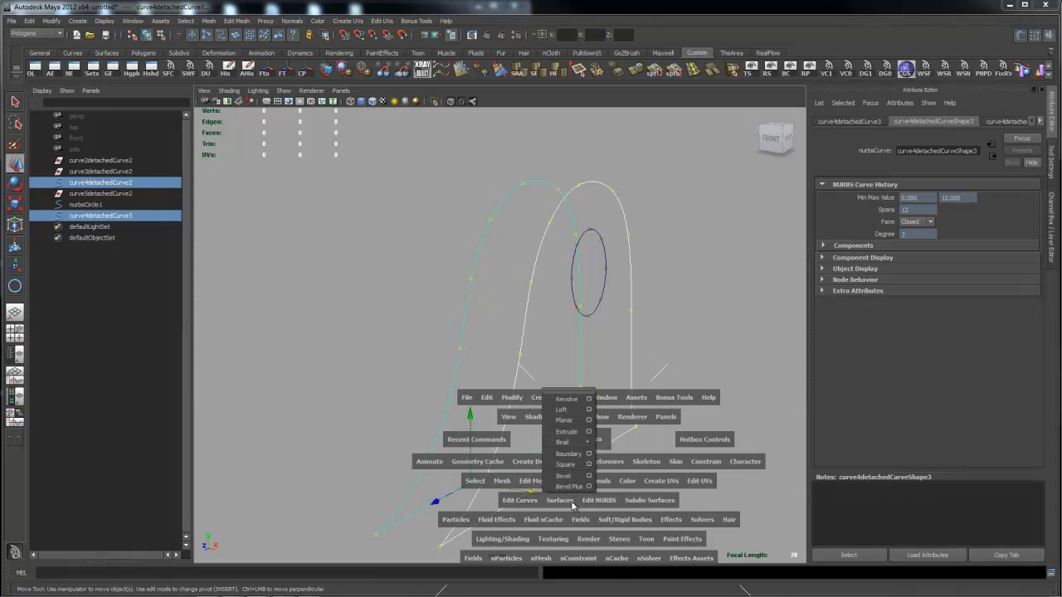
pyautogui.click(564, 410)
# - Render the new lofted rim from a side-facing perspective to check its smoothness and tip
pyautogui.keyDown('alt'); pyautogui.moveTo(617, 452); pyautogui.dragTo(583, 431); pyautogui.keyUp('alt')
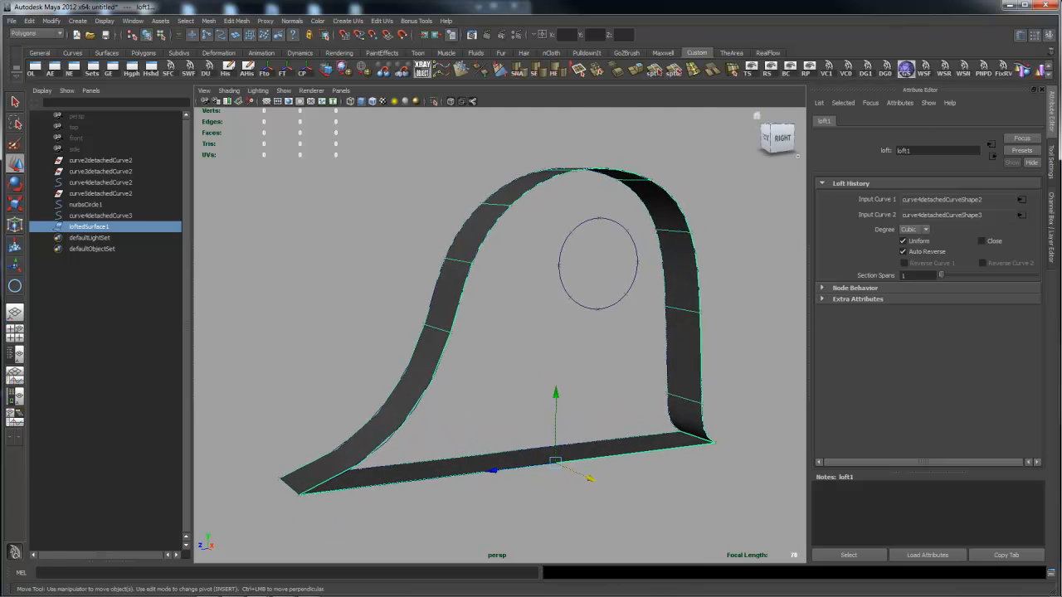
pyautogui.moveTo(1061, 55); pyautogui.dragTo(396, 35)
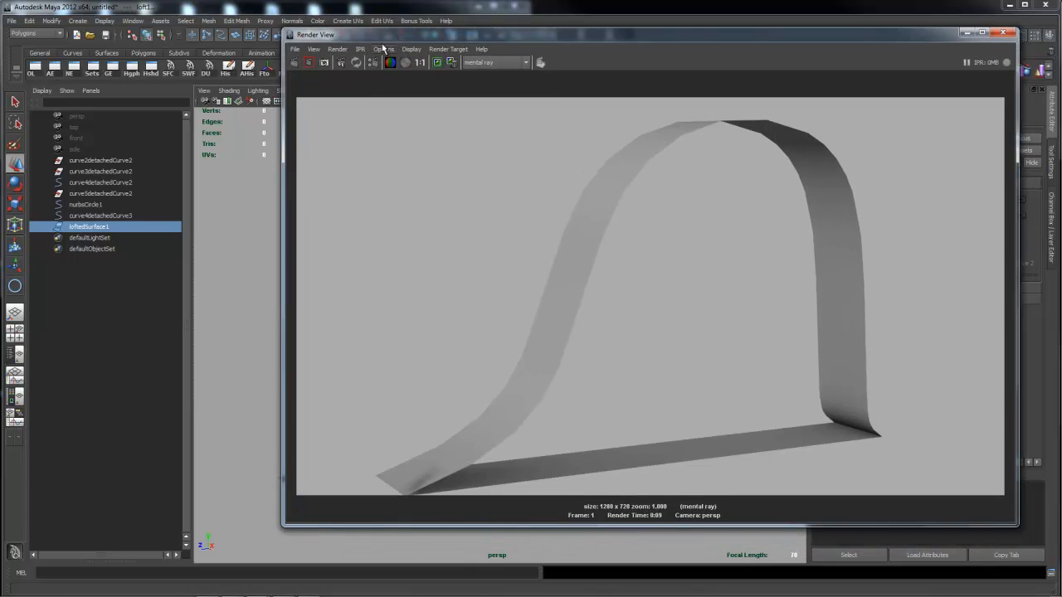
pyautogui.click(296, 64)
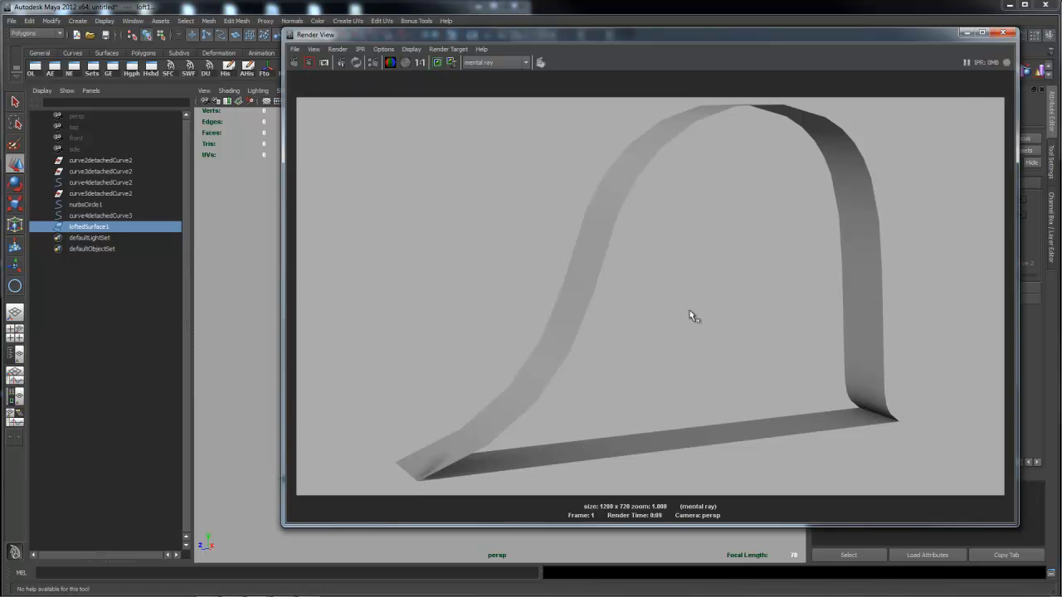
# - Close the render and delete the lofted rim surface and the offset profile copy
pyautogui.click(1001, 34)
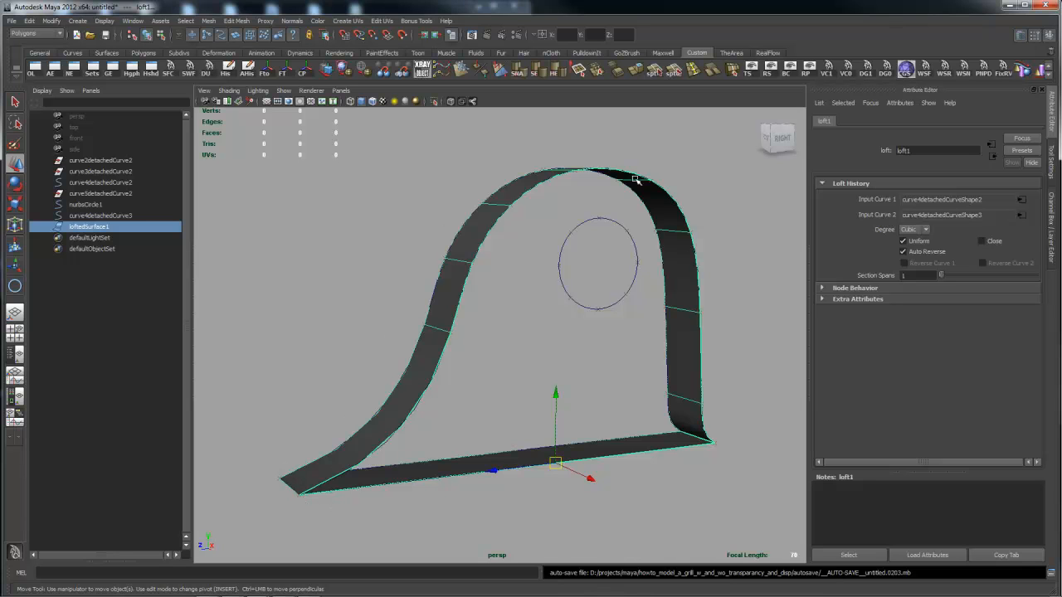
pyautogui.click(352, 464)
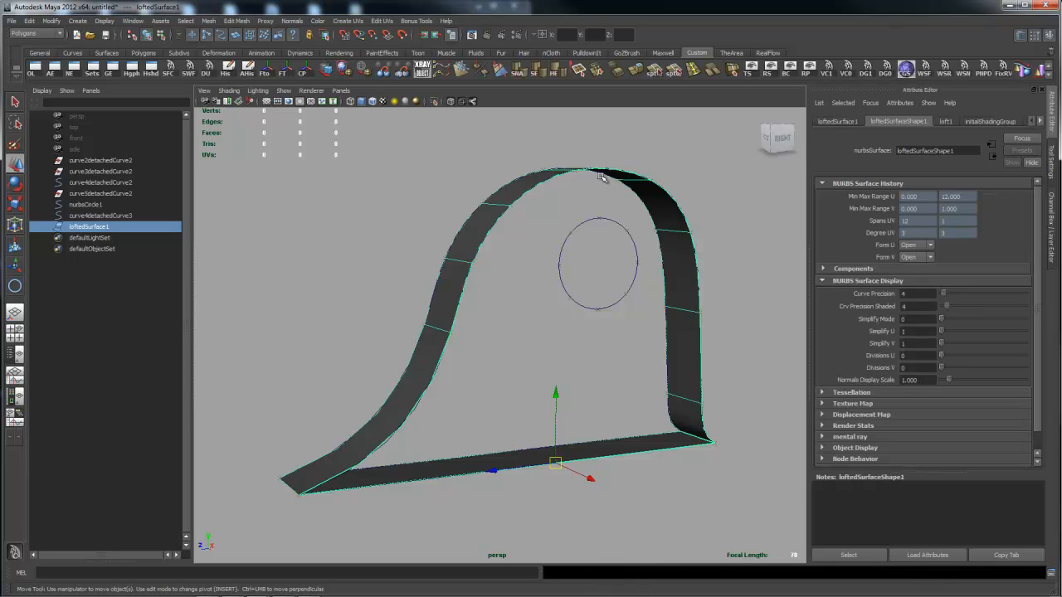
pyautogui.click(403, 381)
pyautogui.click(416, 380)
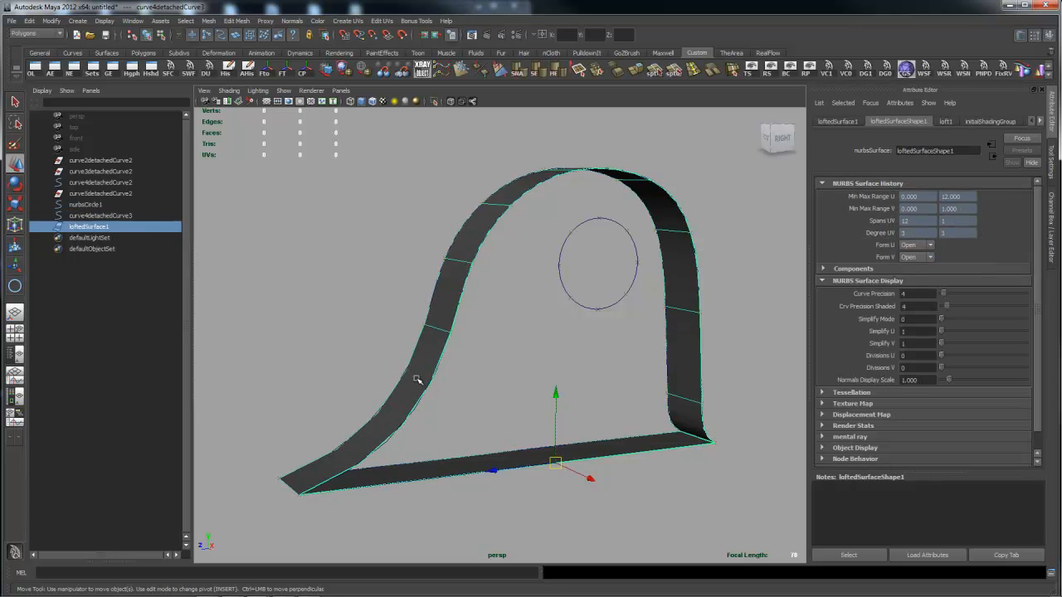
pyautogui.press('Delete')
pyautogui.click(420, 375)
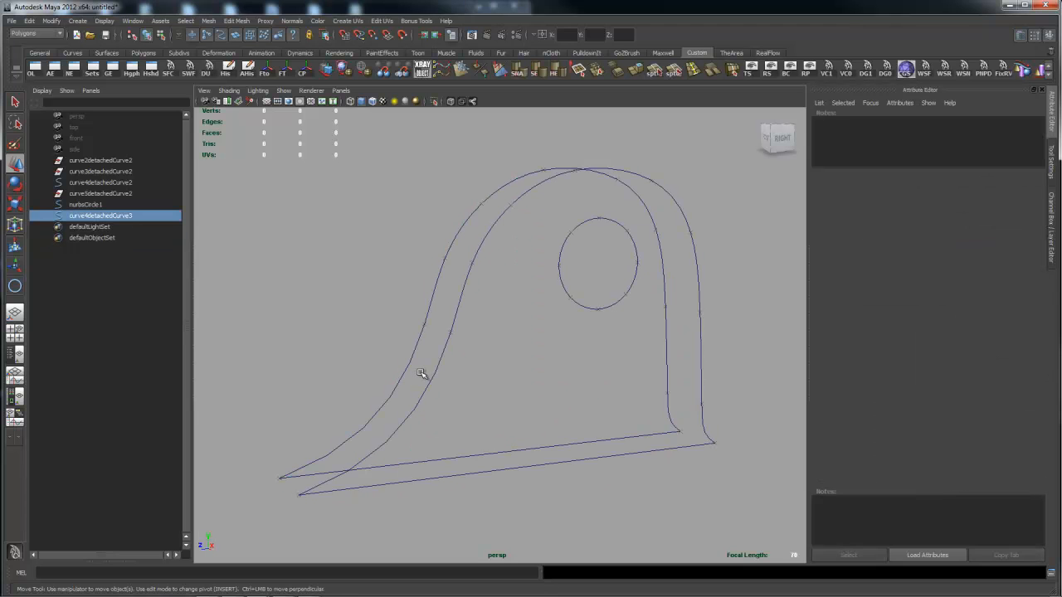
pyautogui.press('Delete')
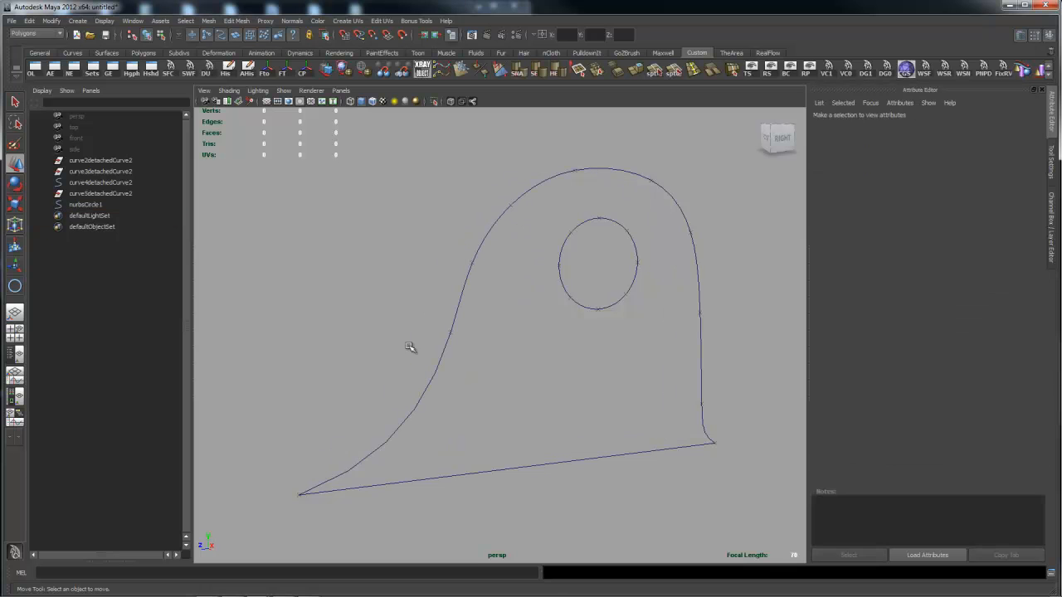
# - Rebuild the profile curve as uniform cubic with parameter range 0 to #Spans, keeping its CVs
pyautogui.click(439, 405)
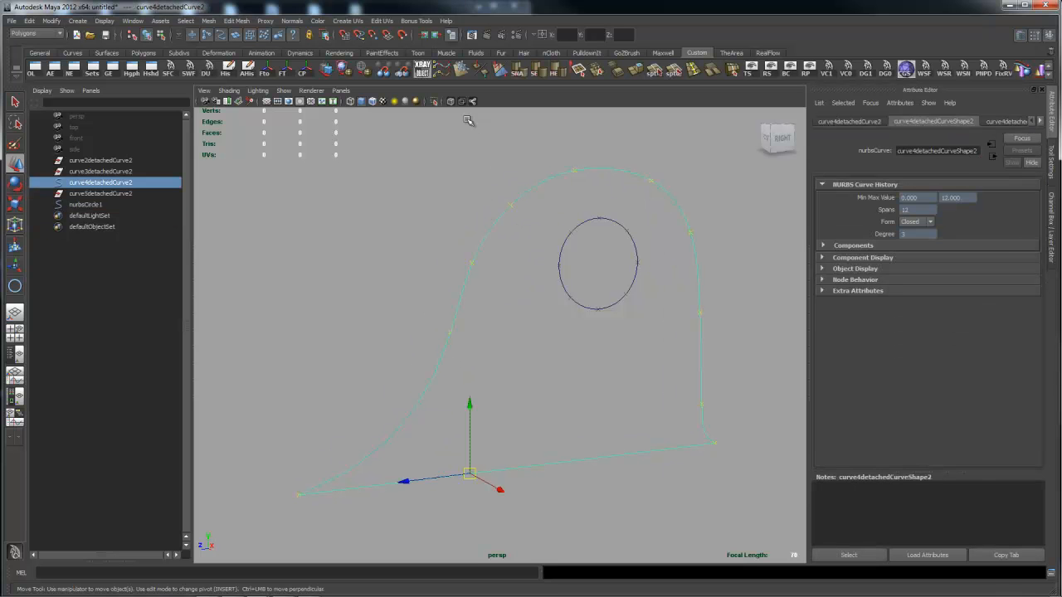
pyautogui.click(439, 73)
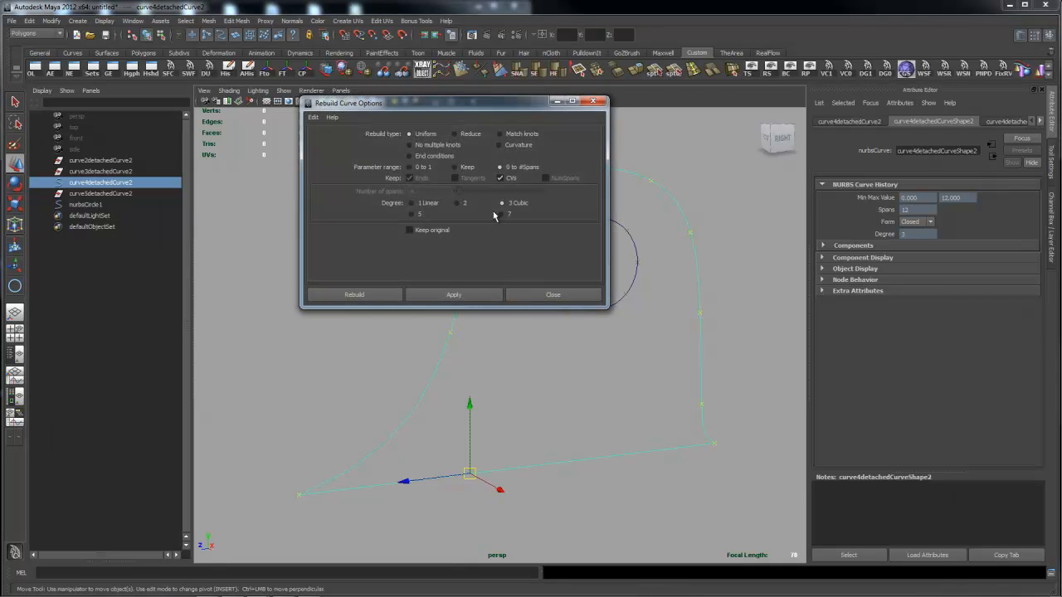
pyautogui.click(481, 295)
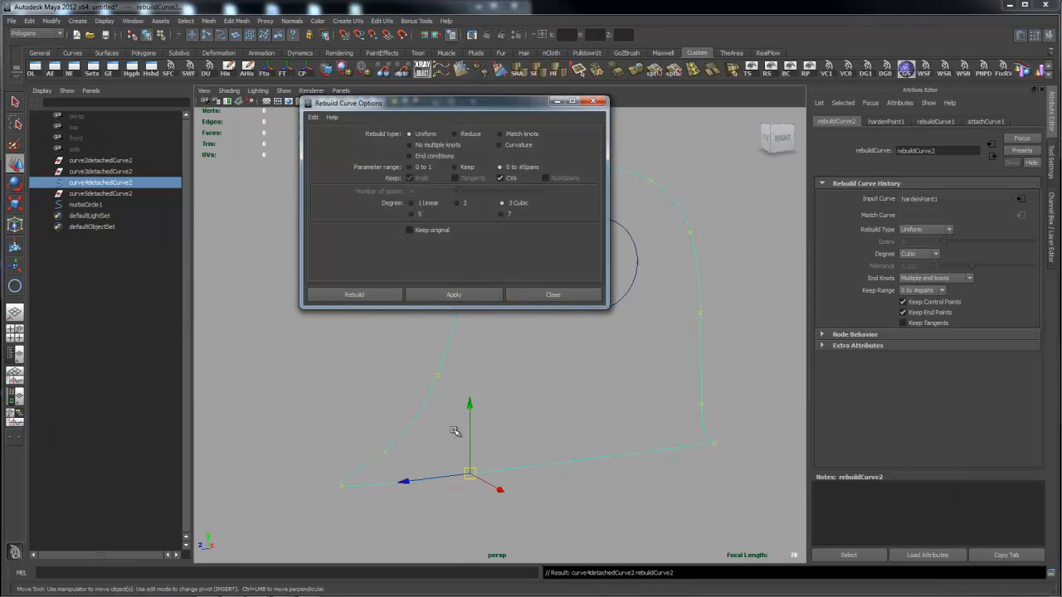
pyautogui.click(593, 100)
pyautogui.click(431, 395)
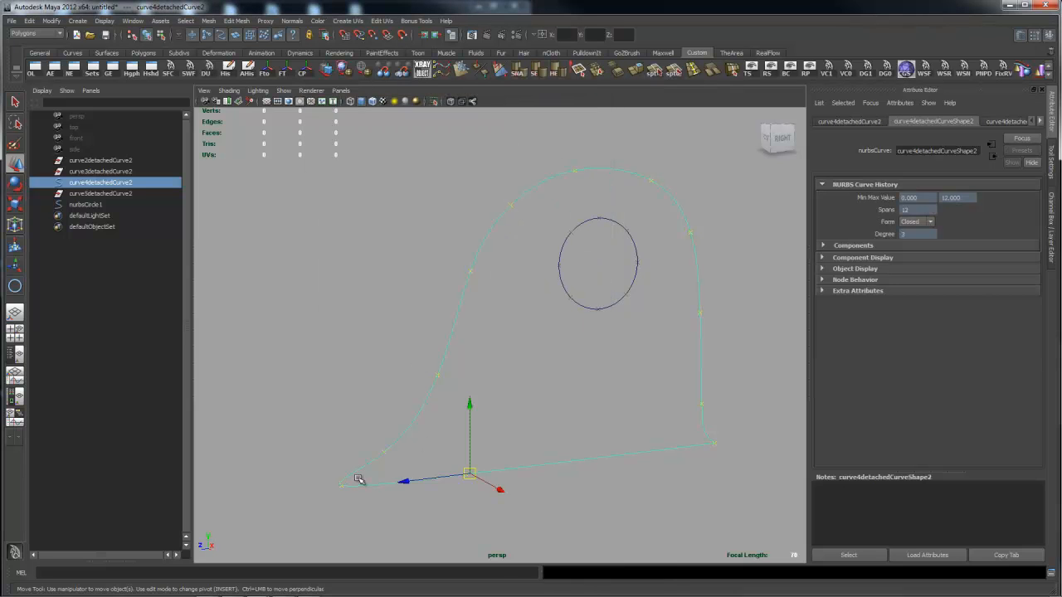
# - Insert a knot on the profile curve's sloping edge just above the pointed lower tip
pyautogui.press('space')
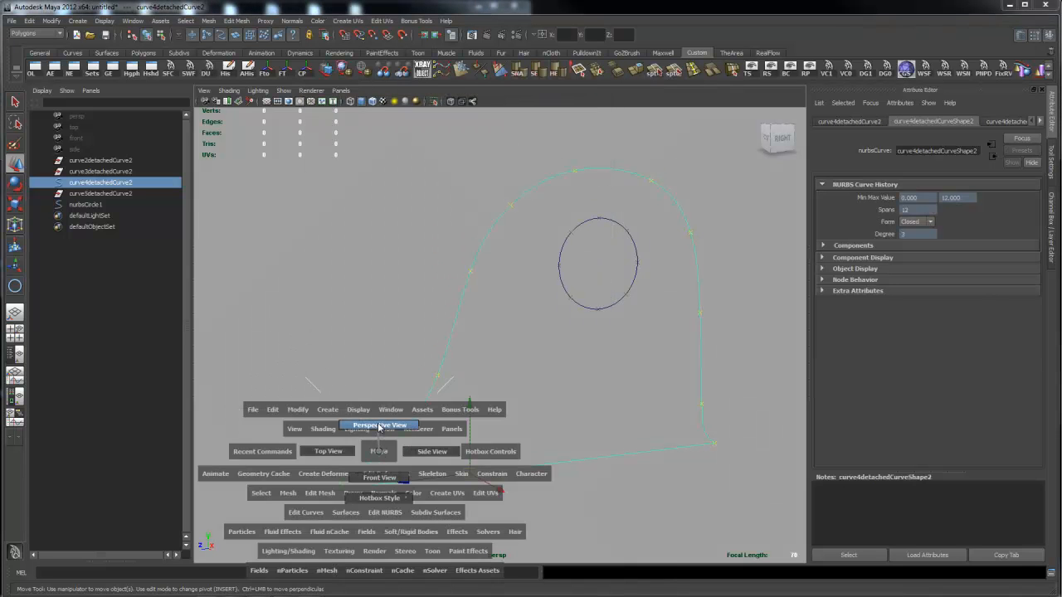
pyautogui.moveTo(379, 451); pyautogui.dragTo(379, 427)
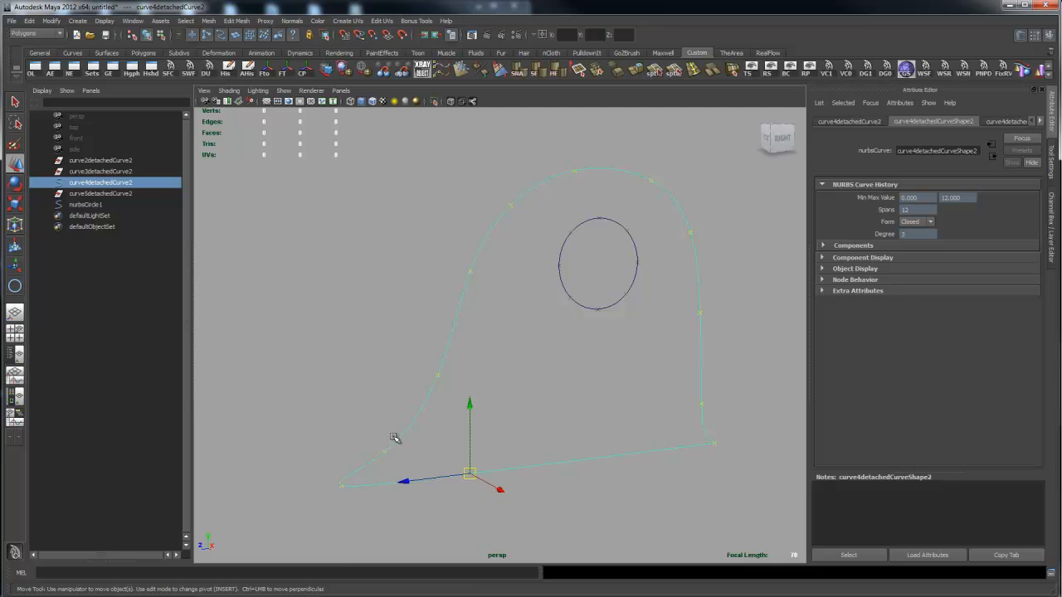
pyautogui.moveTo(395, 440); pyautogui.dragTo(343, 429, button='right')
pyautogui.keyDown('alt'); pyautogui.moveTo(433, 464); pyautogui.dragTo(496, 355, button='middle'); pyautogui.keyUp('alt')
pyautogui.keyDown('alt'); pyautogui.moveTo(496, 355); pyautogui.dragTo(358, 357); pyautogui.keyUp('alt')
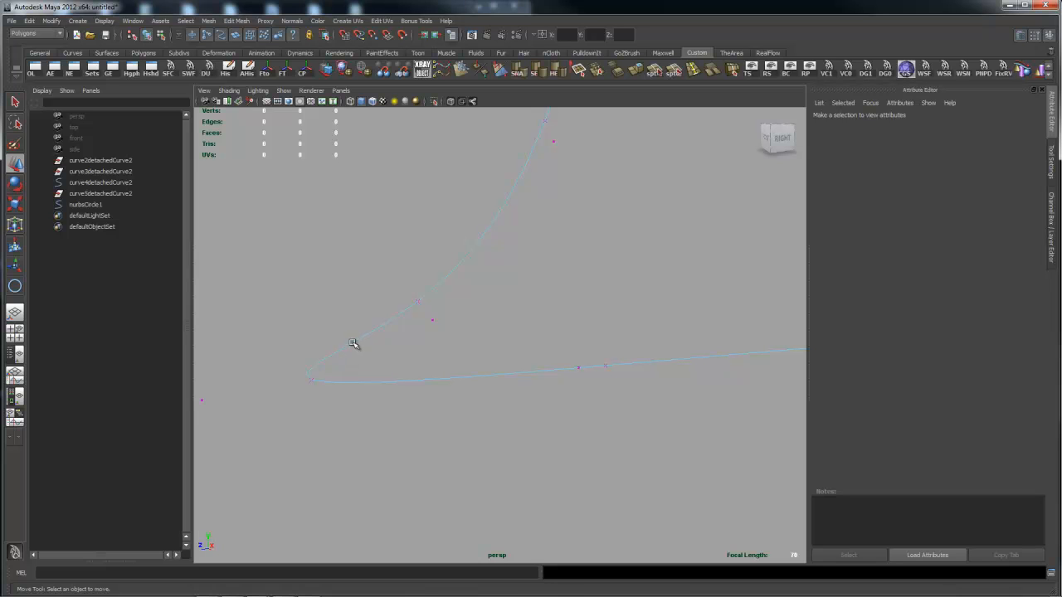
pyautogui.moveTo(352, 343); pyautogui.dragTo(355, 305, button='right')
pyautogui.click(346, 367)
pyautogui.moveTo(349, 363); pyautogui.dragTo(425, 344)
pyautogui.keyDown('shift'); pyautogui.moveTo(425, 343); pyautogui.dragTo(373, 290, button='right'); pyautogui.keyUp('shift')
# - Pull the control vertex on the sloping side out to the tip's outermost vertex and raise it slightly
pyautogui.click(330, 354)
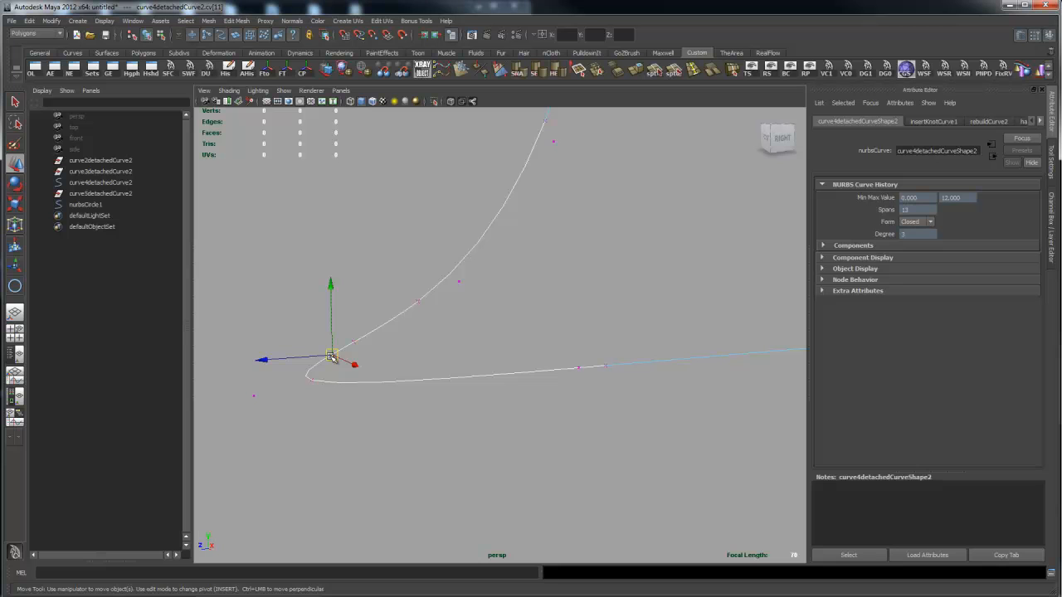
pyautogui.moveTo(330, 355); pyautogui.dragTo(254, 397)
pyautogui.moveTo(252, 325); pyautogui.dragTo(246, 305)
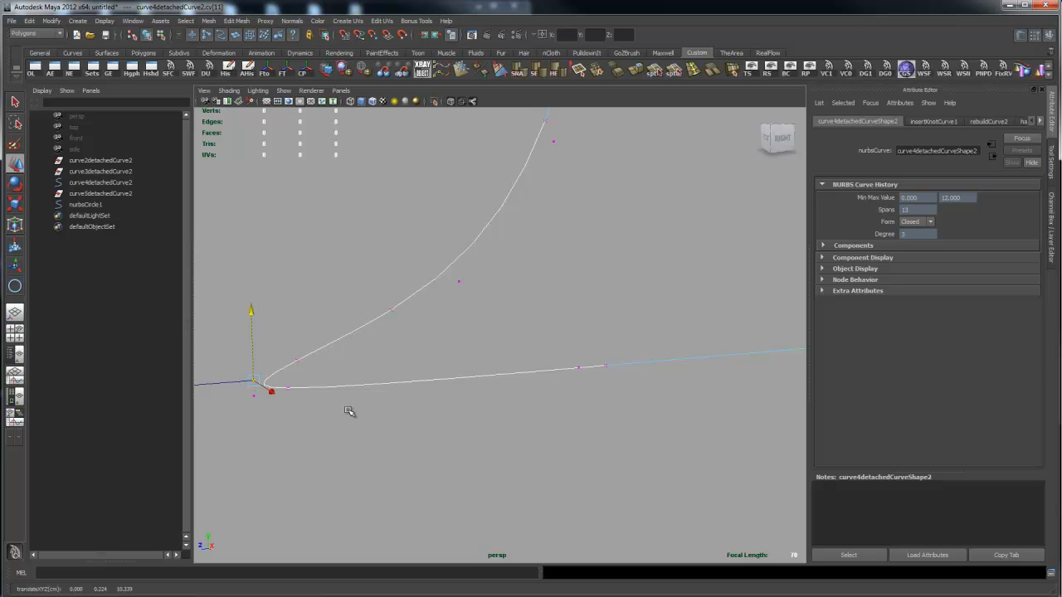
# - Insert another knot on the profile's base edge close to the pointed tip
pyautogui.click(445, 382)
pyautogui.moveTo(445, 382); pyautogui.dragTo(386, 382, button='right')
pyautogui.moveTo(358, 387); pyautogui.dragTo(301, 414)
pyautogui.keyDown('shift'); pyautogui.moveTo(367, 388); pyautogui.dragTo(332, 381, button='right'); pyautogui.keyUp('shift')
pyautogui.rightClick(372, 380)
pyautogui.moveTo(321, 372); pyautogui.dragTo(374, 406)
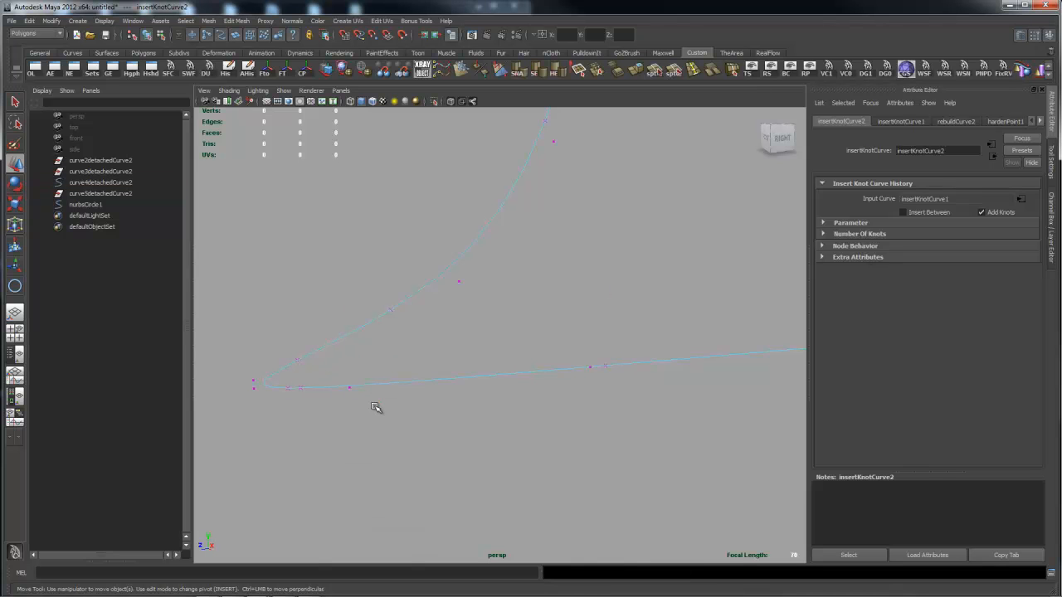
# - Adjust the control vertices on the base side of the tip to straighten the base edge into the point
pyautogui.moveTo(283, 392); pyautogui.dragTo(260, 392)
pyautogui.moveTo(250, 320); pyautogui.dragTo(246, 355)
pyautogui.press('v')
pyautogui.moveTo(287, 396); pyautogui.dragTo(287, 393, button='middle')
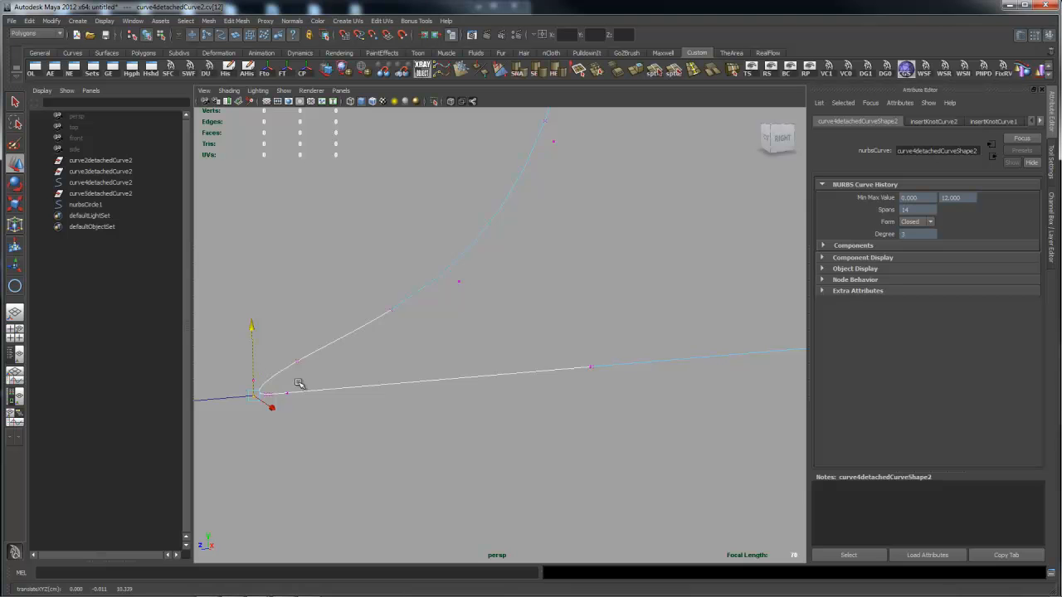
# - Return to object selection and examine the reshaped tip within the whole profile and at close range
pyautogui.press('space')
pyautogui.click(299, 384)
pyautogui.keyDown('alt'); pyautogui.moveTo(481, 352); pyautogui.dragTo(386, 367, button='right'); pyautogui.keyUp('alt')
pyautogui.rightClick(498, 371)
pyautogui.moveTo(499, 370); pyautogui.dragTo(523, 359, button='right')
pyautogui.click(549, 394)
pyautogui.keyDown('alt'); pyautogui.moveTo(670, 393); pyautogui.dragTo(466, 401, button='right'); pyautogui.keyUp('alt')
pyautogui.keyDown('alt'); pyautogui.moveTo(466, 400); pyautogui.dragTo(433, 382); pyautogui.keyUp('alt')
pyautogui.keyDown('alt'); pyautogui.moveTo(415, 385); pyautogui.dragTo(554, 390, button='right'); pyautogui.keyUp('alt')
pyautogui.keyDown('alt'); pyautogui.moveTo(554, 391); pyautogui.dragTo(541, 389); pyautogui.keyUp('alt')
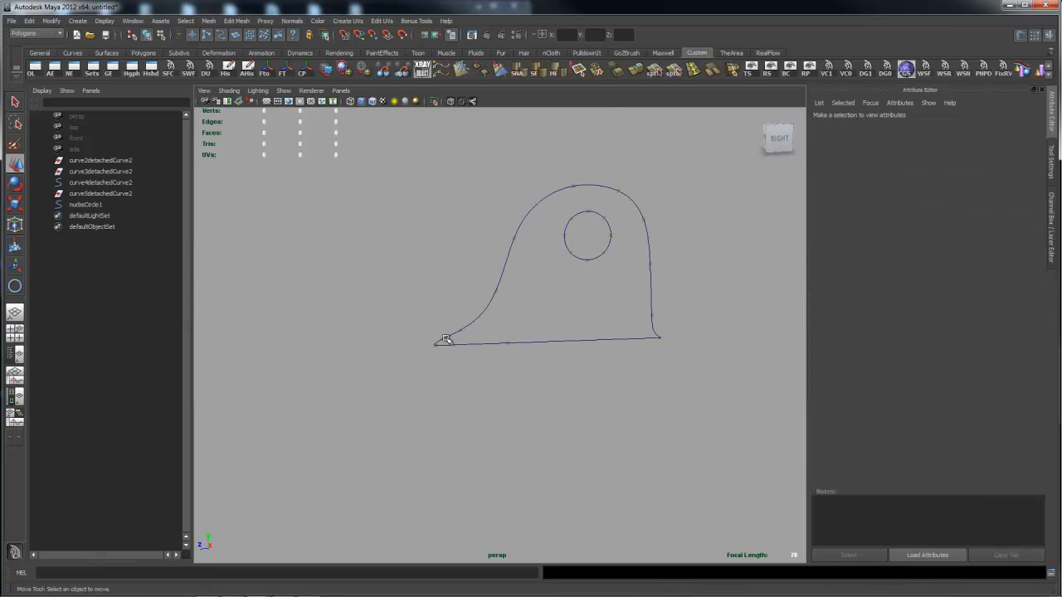
pyautogui.keyDown('alt'); pyautogui.moveTo(440, 351); pyautogui.dragTo(379, 367); pyautogui.keyUp('alt')
pyautogui.keyDown('alt'); pyautogui.moveTo(379, 367); pyautogui.dragTo(611, 368, button='right'); pyautogui.keyUp('alt')
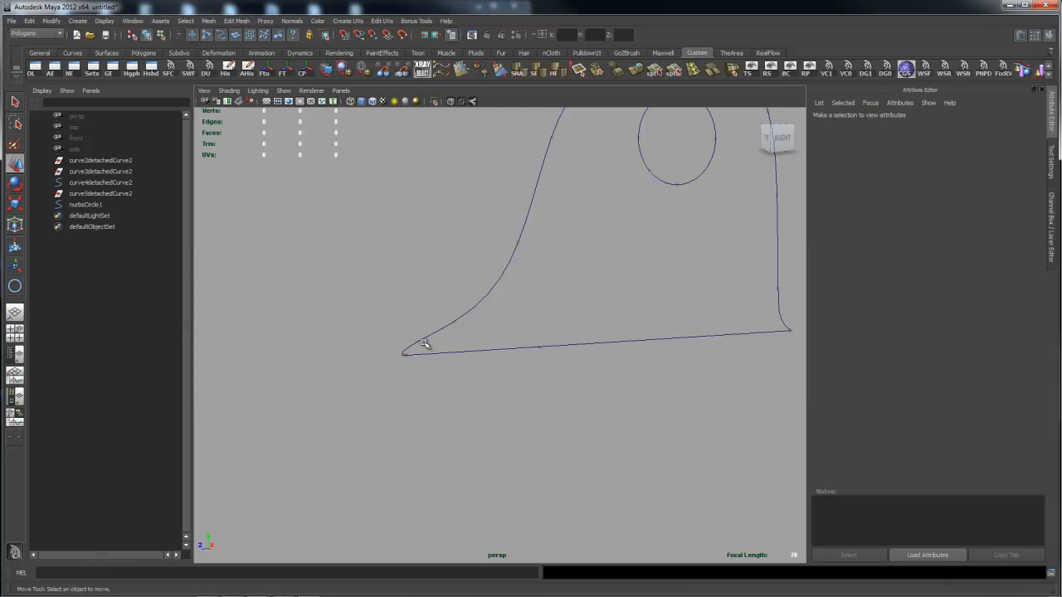
# - Rebuild the edited profile curve again as uniform cubic with range 0 to #Spans, keeping CVs, and close the options
pyautogui.click(478, 305)
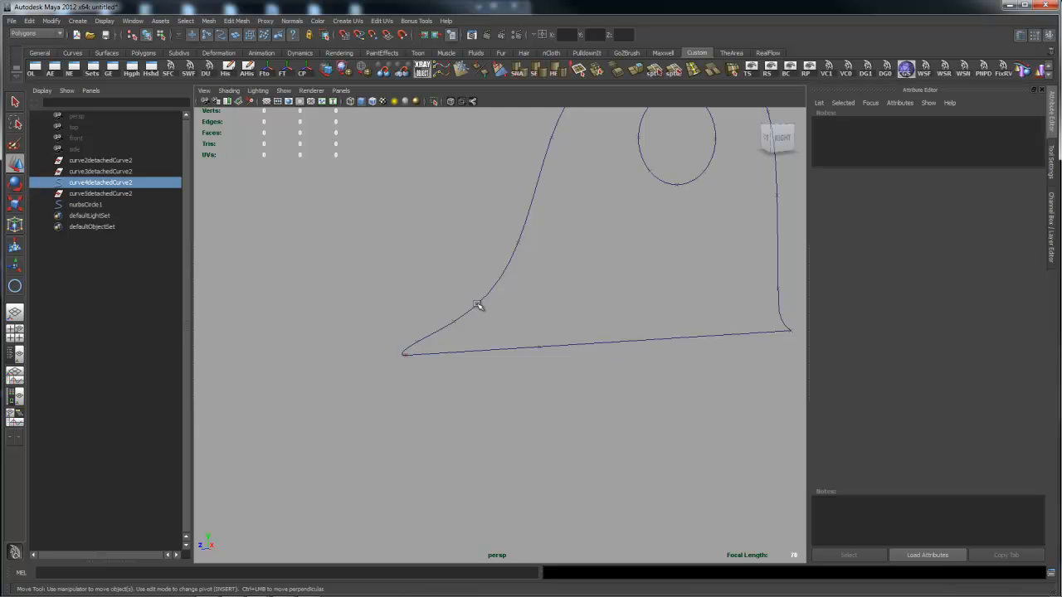
pyautogui.rightClick(478, 306)
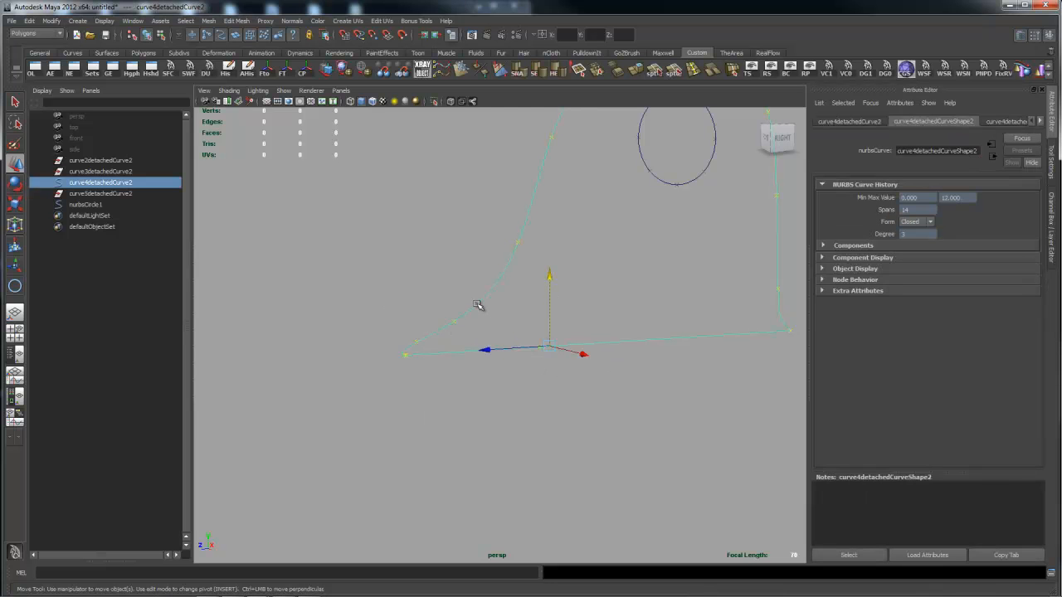
pyautogui.keyDown('alt'); pyautogui.moveTo(609, 275); pyautogui.dragTo(535, 340, button='middle'); pyautogui.keyUp('alt')
pyautogui.keyDown('alt'); pyautogui.moveTo(533, 340); pyautogui.dragTo(549, 346); pyautogui.keyUp('alt')
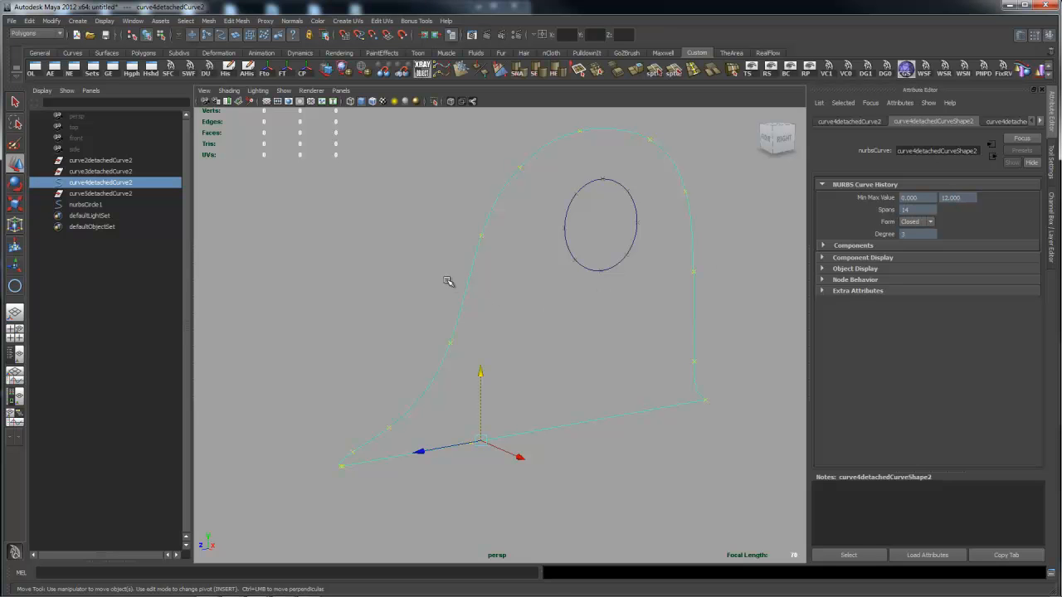
pyautogui.click(441, 70)
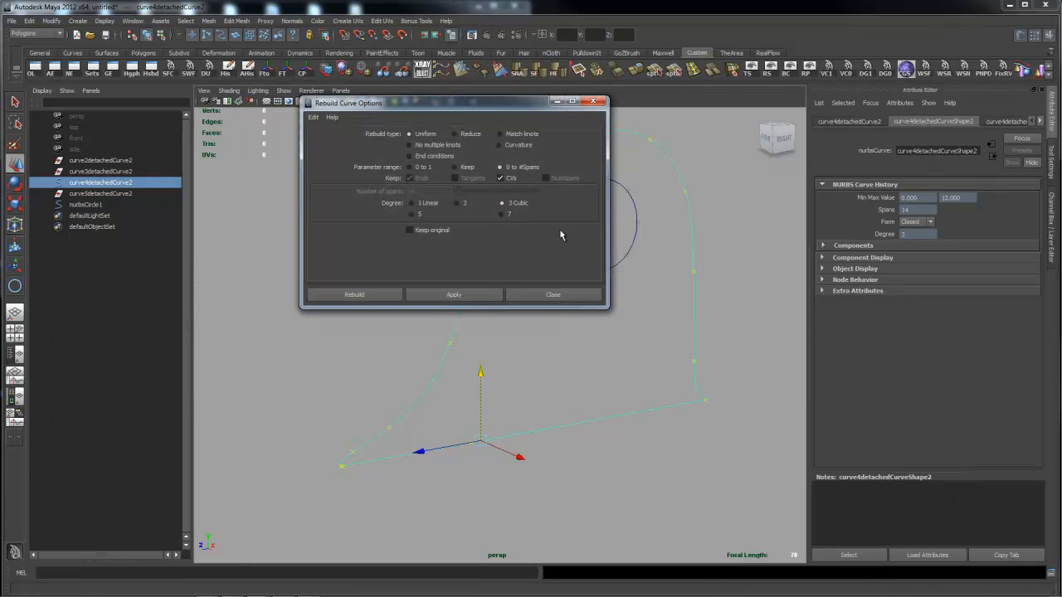
pyautogui.click(482, 294)
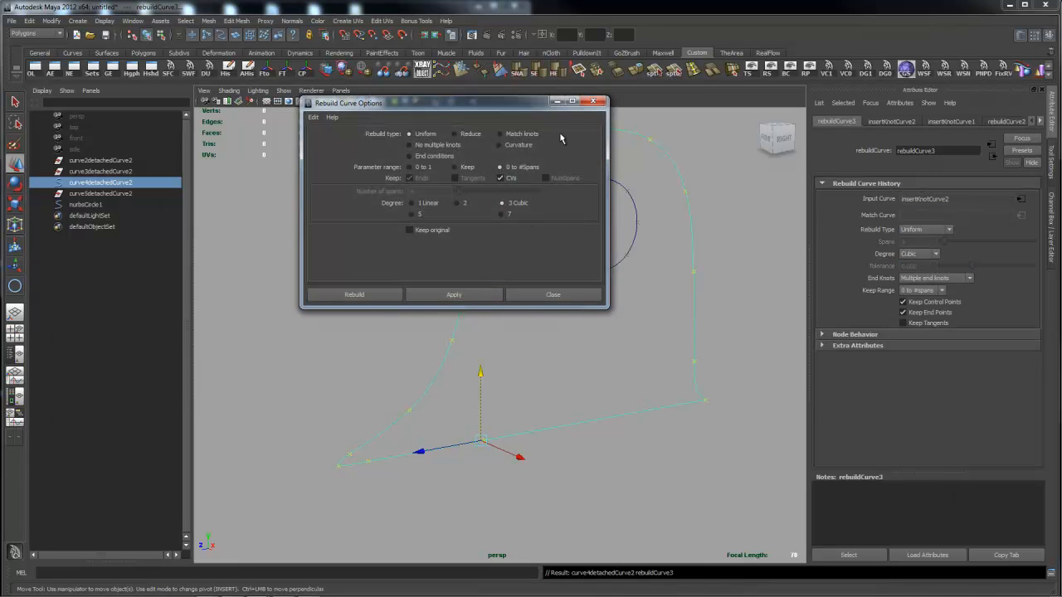
pyautogui.click(593, 101)
pyautogui.click(693, 264)
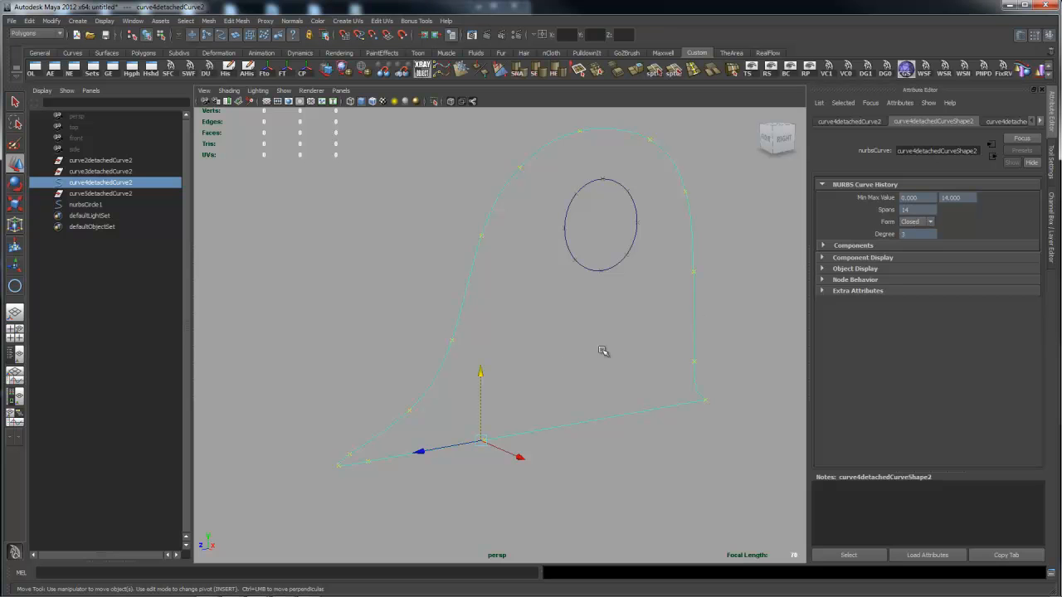
# - Duplicate the rebuilt profile curve and move the copy about 4.3 cm along negative X
pyautogui.keyDown('alt'); pyautogui.moveTo(540, 374); pyautogui.dragTo(587, 387, button='right'); pyautogui.keyUp('alt')
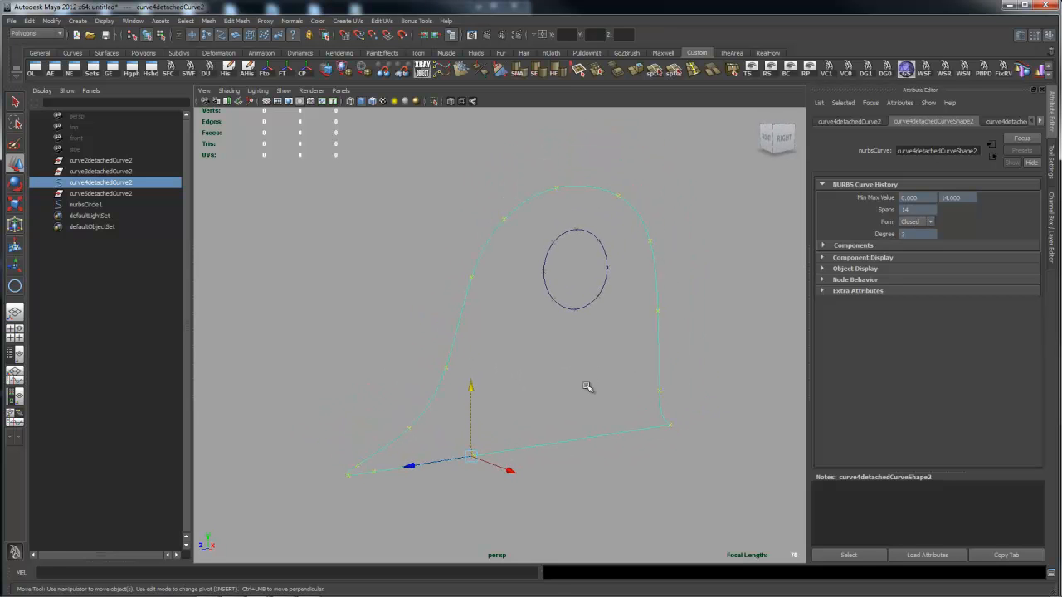
pyautogui.click(603, 301)
pyautogui.hotkey('ctrl', 'z')
pyautogui.click(582, 309)
pyautogui.moveTo(625, 376); pyautogui.dragTo(641, 462)
pyautogui.keyDown('alt'); pyautogui.click(608, 375); pyautogui.keyUp('alt')
pyautogui.keyDown('alt'); pyautogui.moveTo(607, 375); pyautogui.dragTo(536, 371); pyautogui.keyUp('alt')
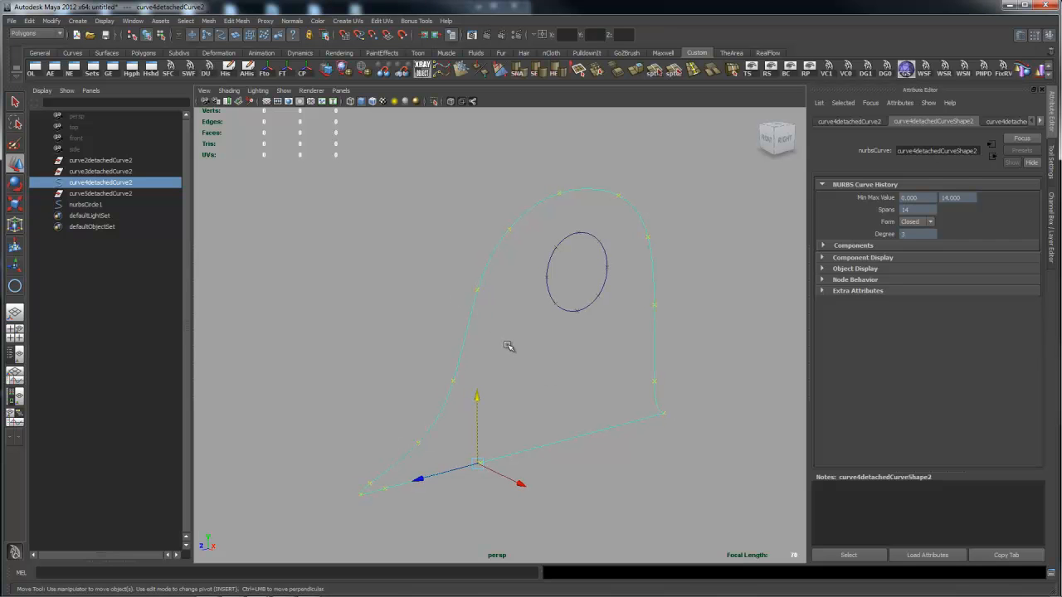
pyautogui.hotkey('ctrl', 'd')
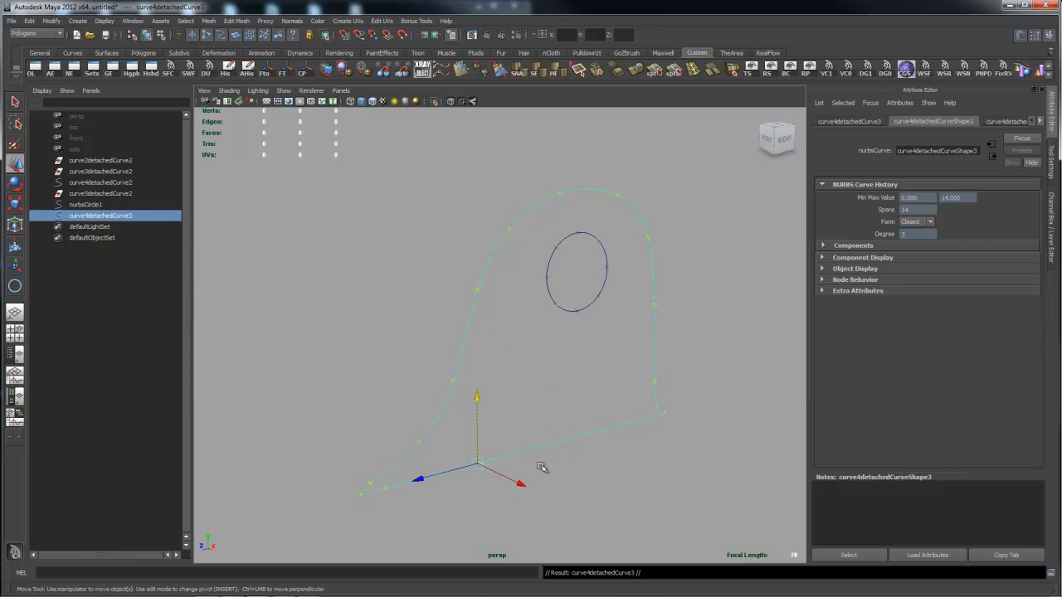
pyautogui.moveTo(521, 483); pyautogui.dragTo(470, 455)
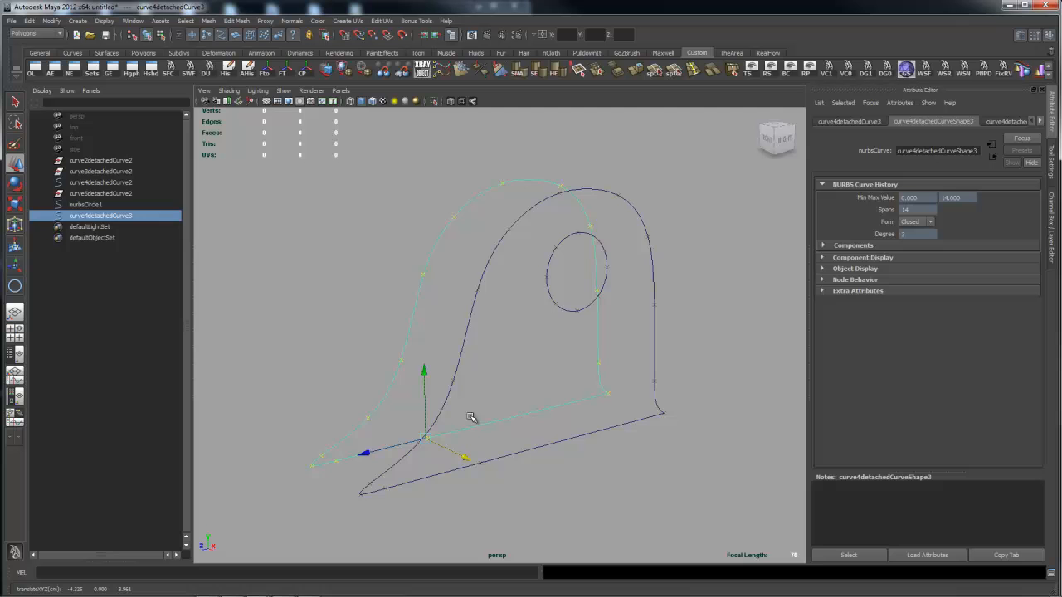
# - Loft a surface between the original profile curve and its offset copy, then clear the selection
pyautogui.click(462, 326)
pyautogui.keyDown('shift'); pyautogui.click(420, 292); pyautogui.keyUp('shift')
pyautogui.press('space')
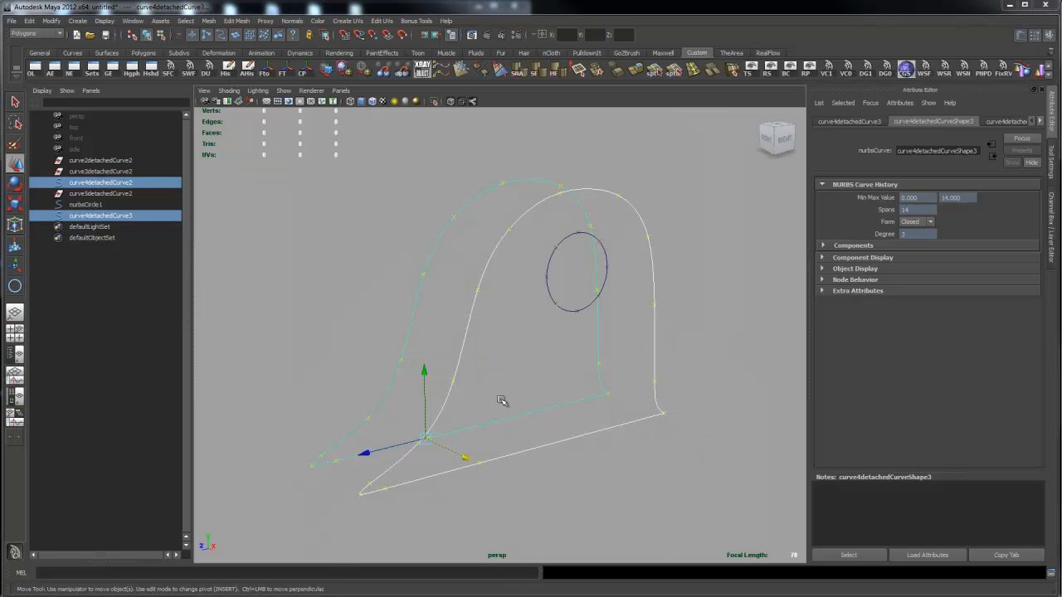
pyautogui.press('space')
pyautogui.click(474, 467)
pyautogui.click(492, 496)
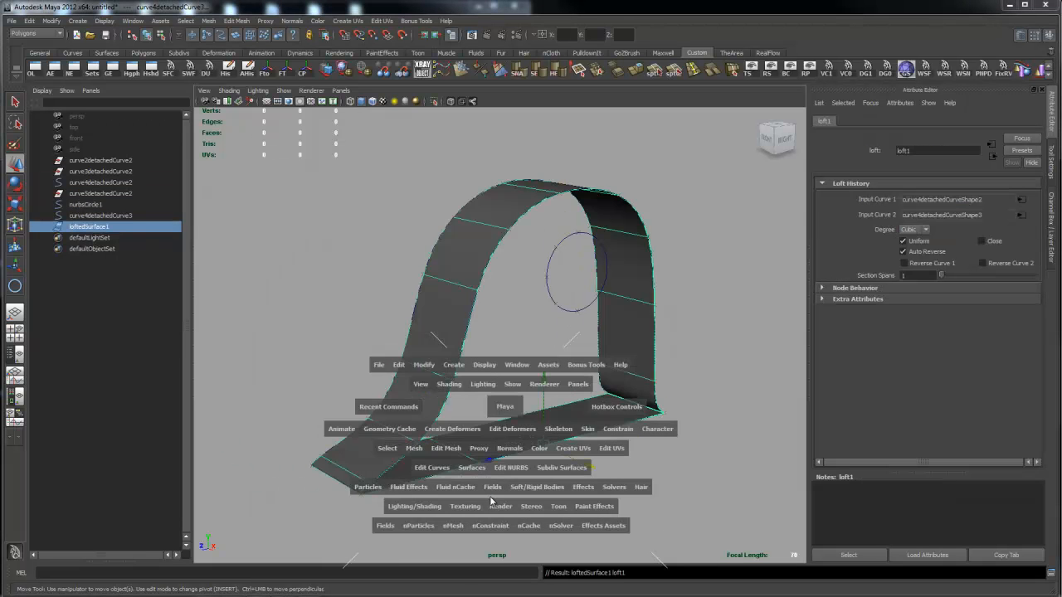
pyautogui.keyDown('alt'); pyautogui.moveTo(591, 439); pyautogui.dragTo(611, 429); pyautogui.keyUp('alt')
pyautogui.click(617, 482)
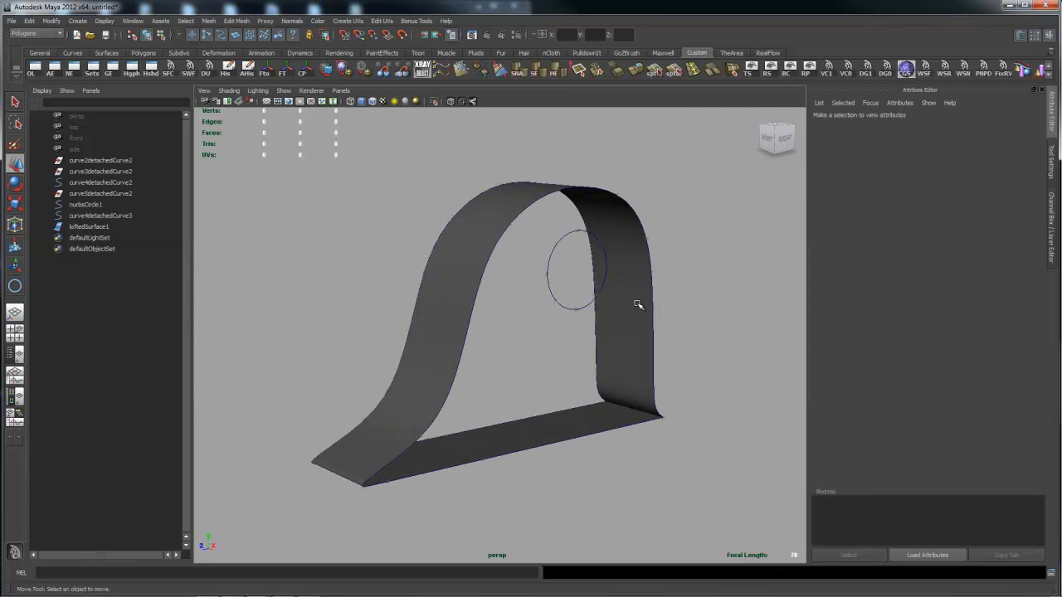
# - Render the wider lofted rim in perspective with mental ray to check its smoothness and tip
pyautogui.click(472, 35)
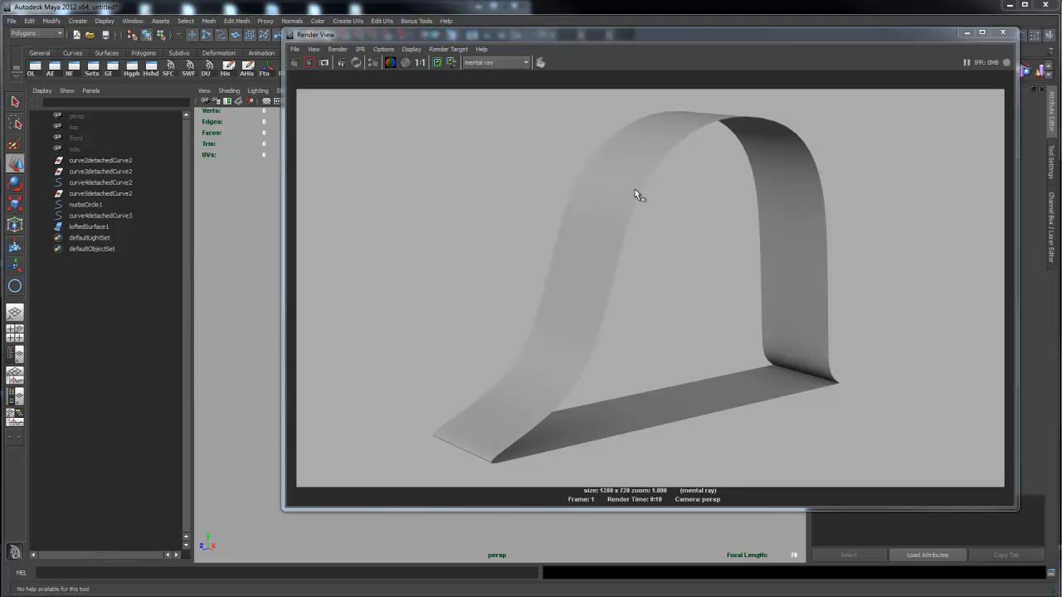
pyautogui.moveTo(698, 39); pyautogui.dragTo(1061, 56)
pyautogui.keyDown('alt'); pyautogui.moveTo(695, 309); pyautogui.dragTo(641, 240); pyautogui.keyUp('alt')
# - Select the lofted surface and set its viewport display to the finest NURBS smoothness
pyautogui.click(522, 209)
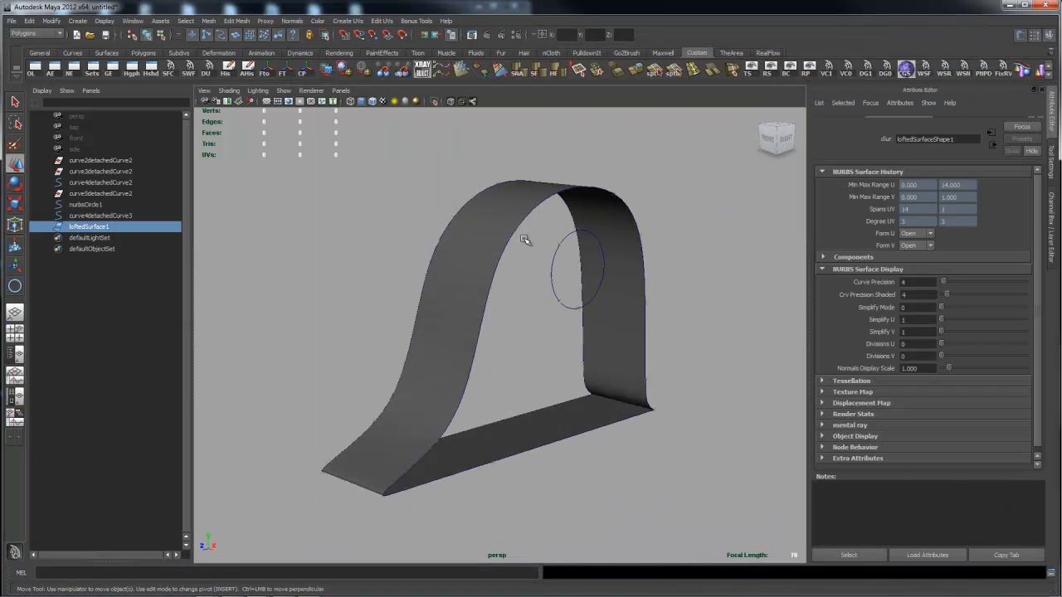
pyautogui.keyDown('alt'); pyautogui.moveTo(597, 257); pyautogui.dragTo(569, 279); pyautogui.keyUp('alt')
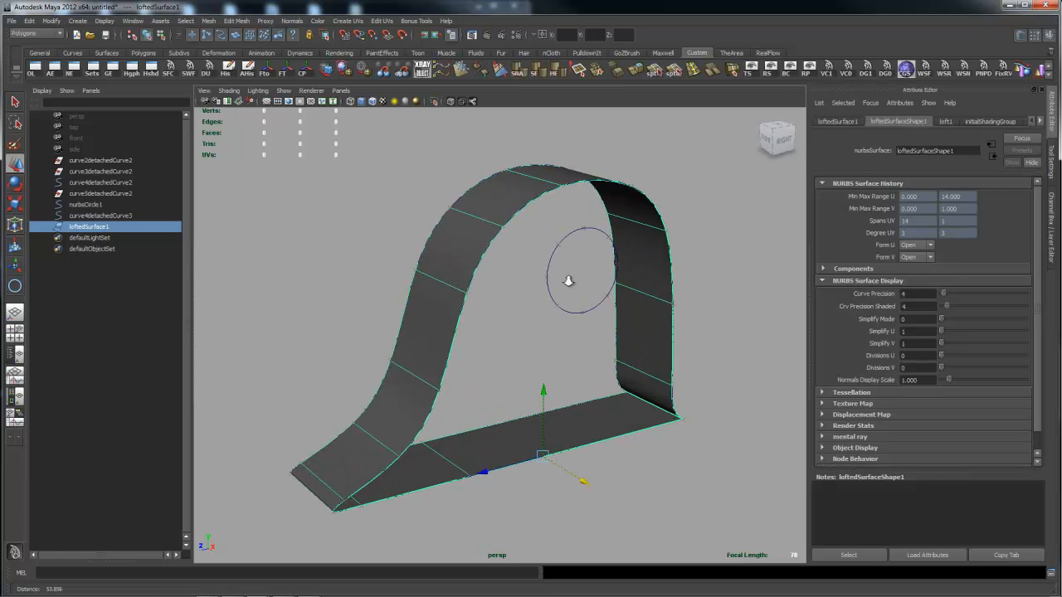
pyautogui.press('3')
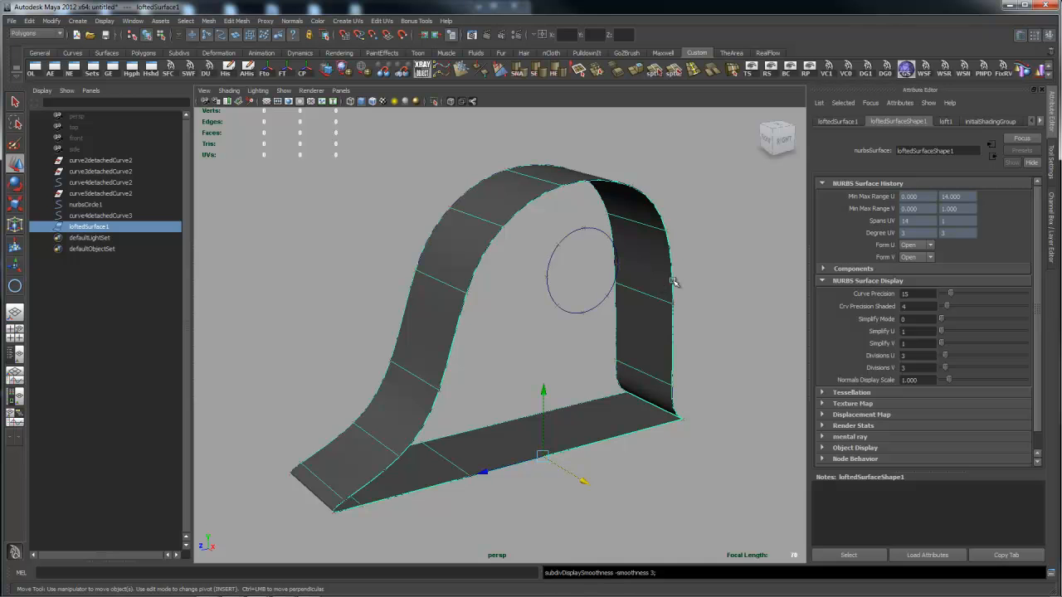
# - Raise the lofted surface's shaded curve precision to 32 and compare its edge with the near profile curve
pyautogui.keyDown('alt'); pyautogui.moveTo(462, 280); pyautogui.dragTo(722, 395, button='right'); pyautogui.keyUp('alt')
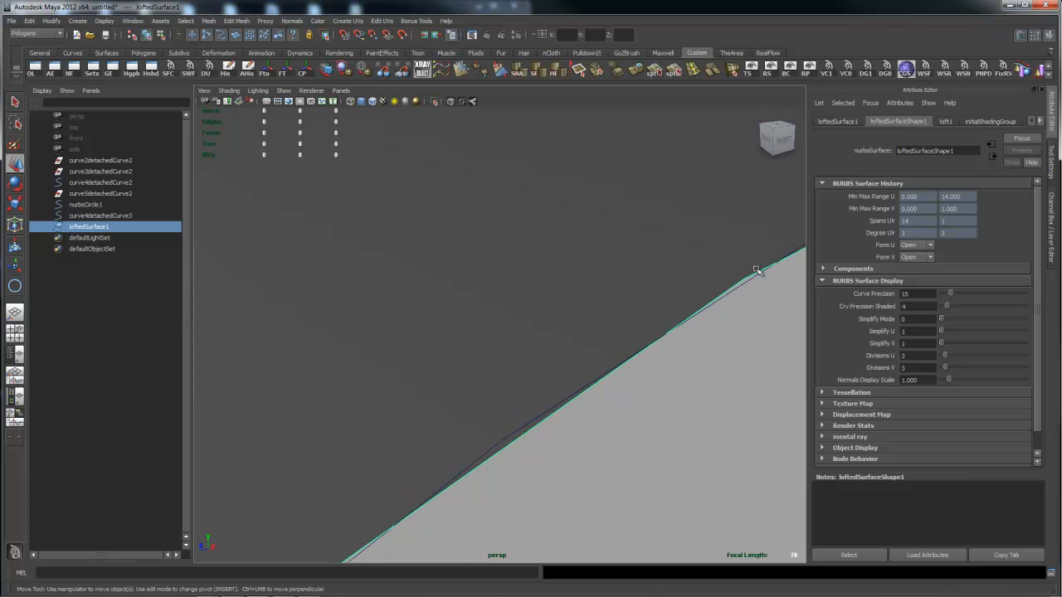
pyautogui.moveTo(947, 307); pyautogui.dragTo(982, 315)
pyautogui.keyDown('alt'); pyautogui.moveTo(695, 354); pyautogui.dragTo(632, 354); pyautogui.keyUp('alt')
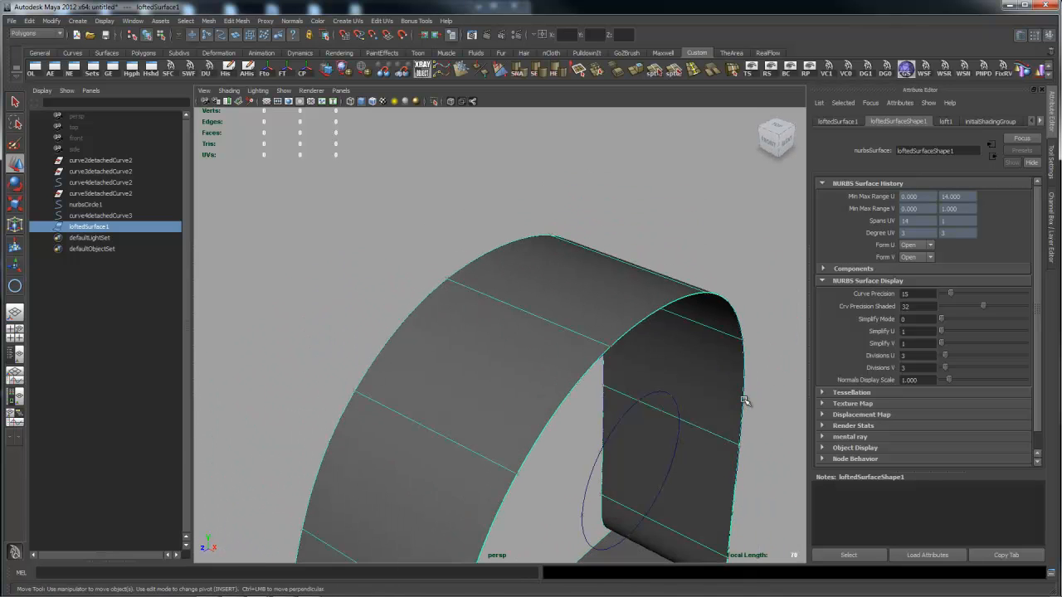
pyautogui.click(743, 400)
pyautogui.press('3')
pyautogui.keyDown('alt'); pyautogui.moveTo(725, 388); pyautogui.dragTo(600, 268); pyautogui.keyUp('alt')
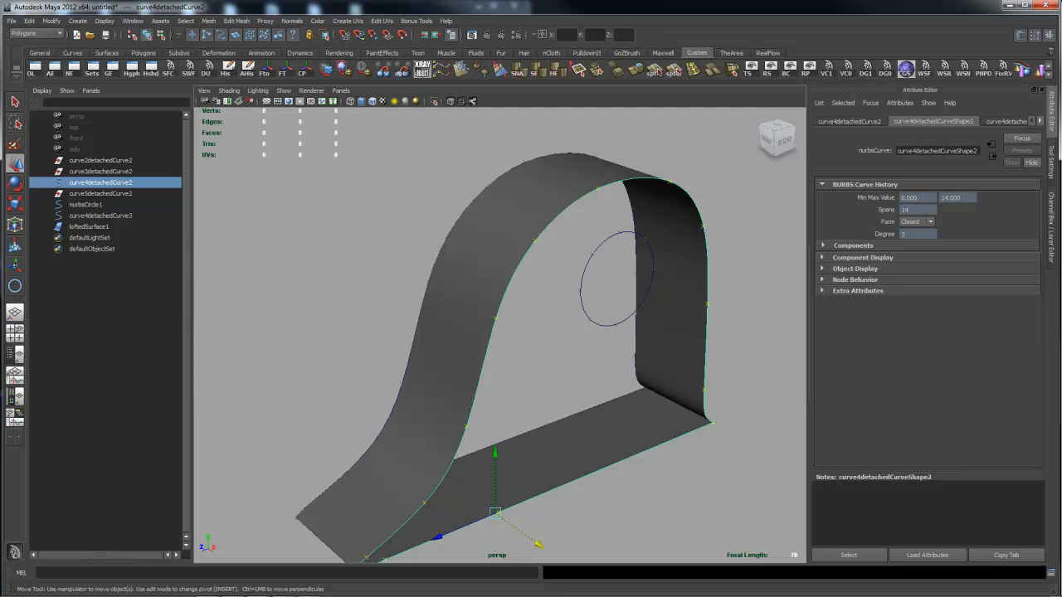
pyautogui.keyDown('alt'); pyautogui.moveTo(728, 302); pyautogui.dragTo(732, 298); pyautogui.keyUp('alt')
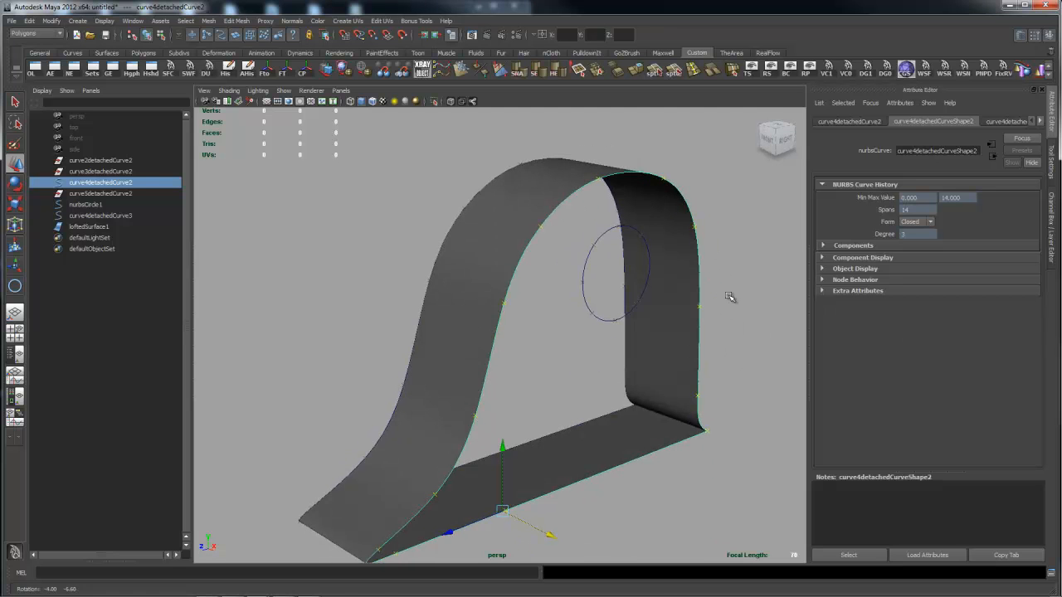
# - Reselect the lofted surface and reapply the finest NURBS display smoothness, returning its shaded curve precision to 4
pyautogui.click(725, 177)
pyautogui.click(569, 184)
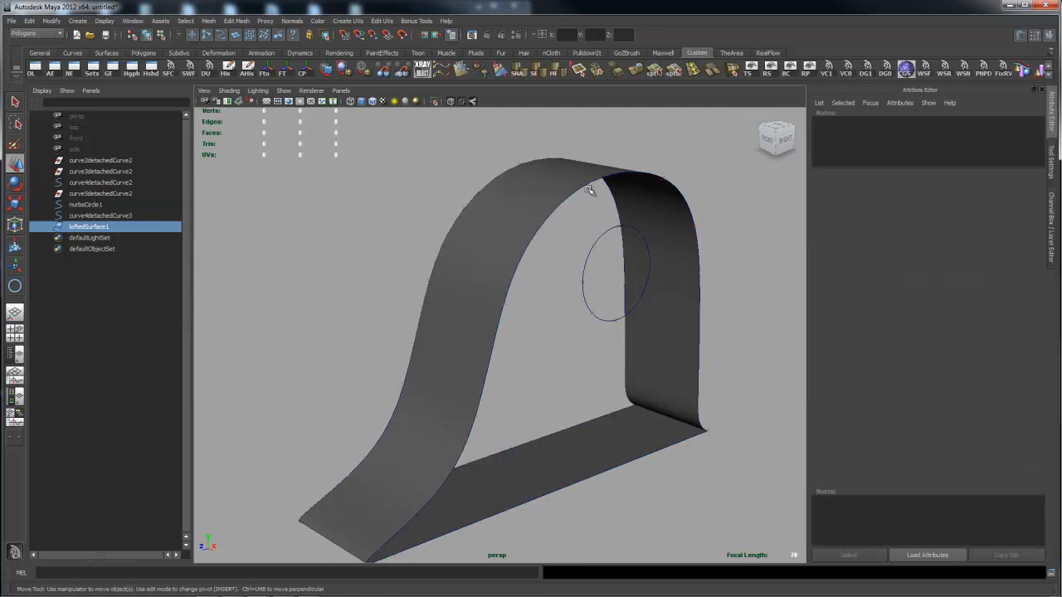
pyautogui.click(593, 177)
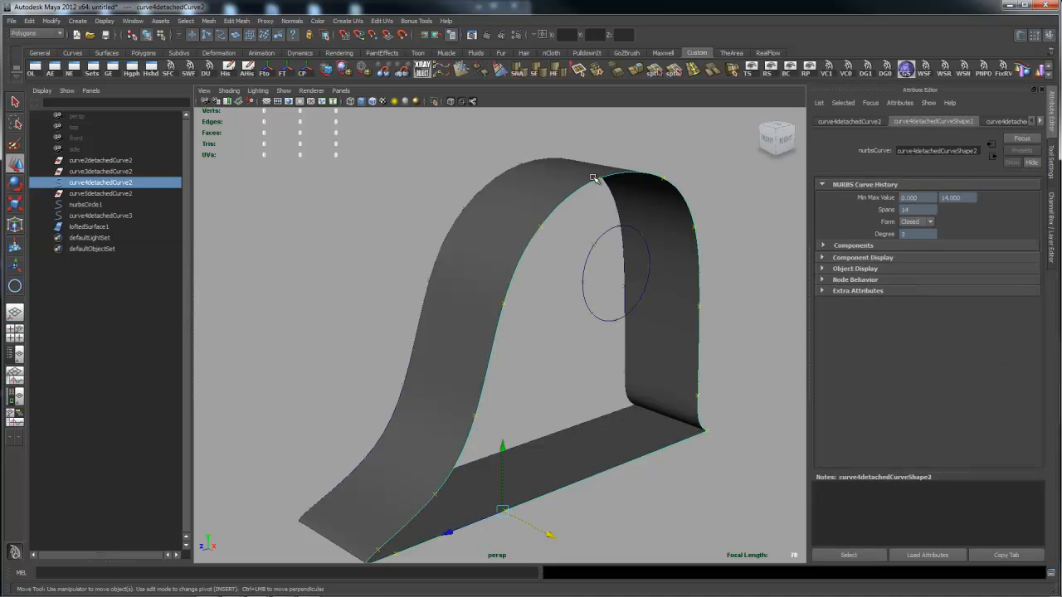
pyautogui.click(589, 185)
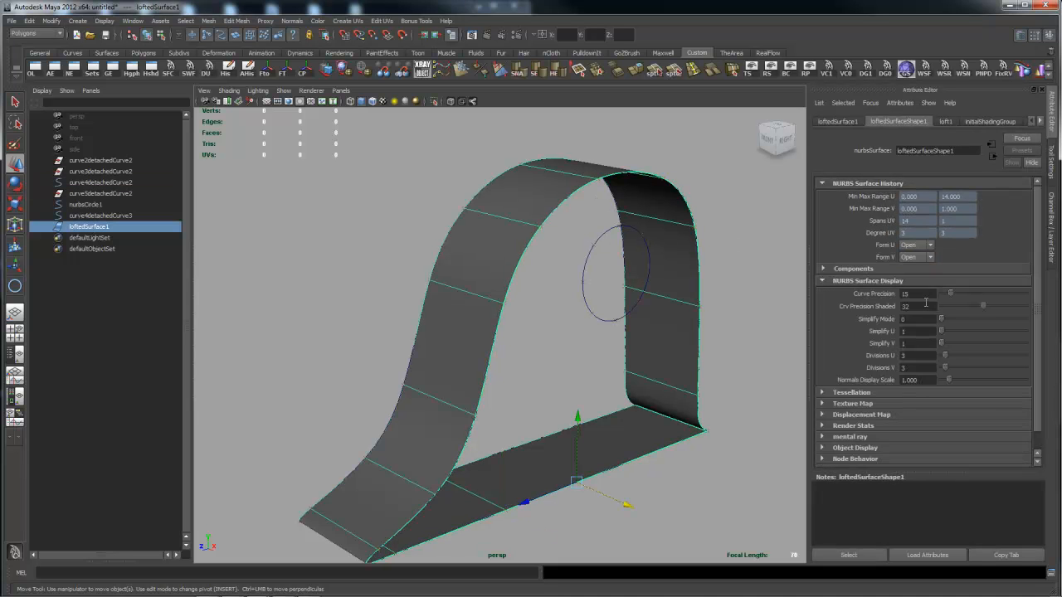
pyautogui.press('3')
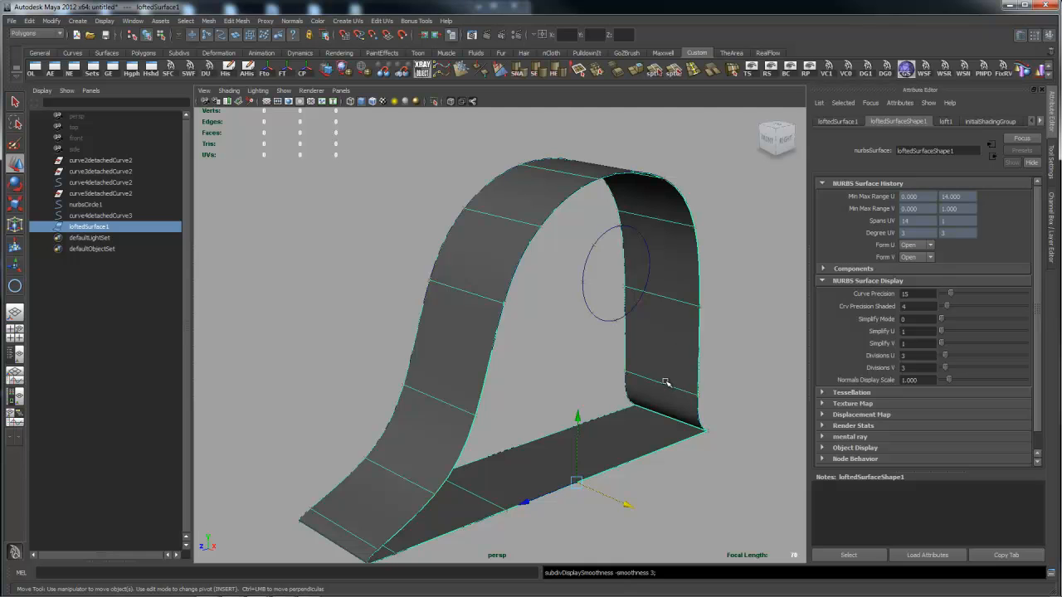
# - Create a planar trimmed surface from the near profile curve and the circle, then clear the selection
pyautogui.click(661, 177)
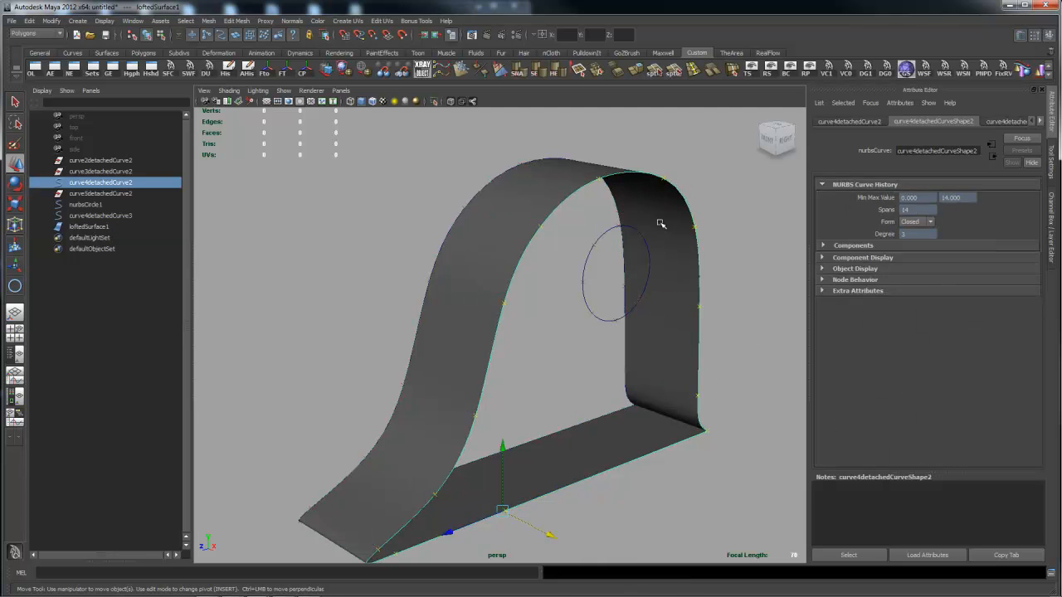
pyautogui.keyDown('alt'); pyautogui.moveTo(713, 242); pyautogui.dragTo(727, 240); pyautogui.keyUp('alt')
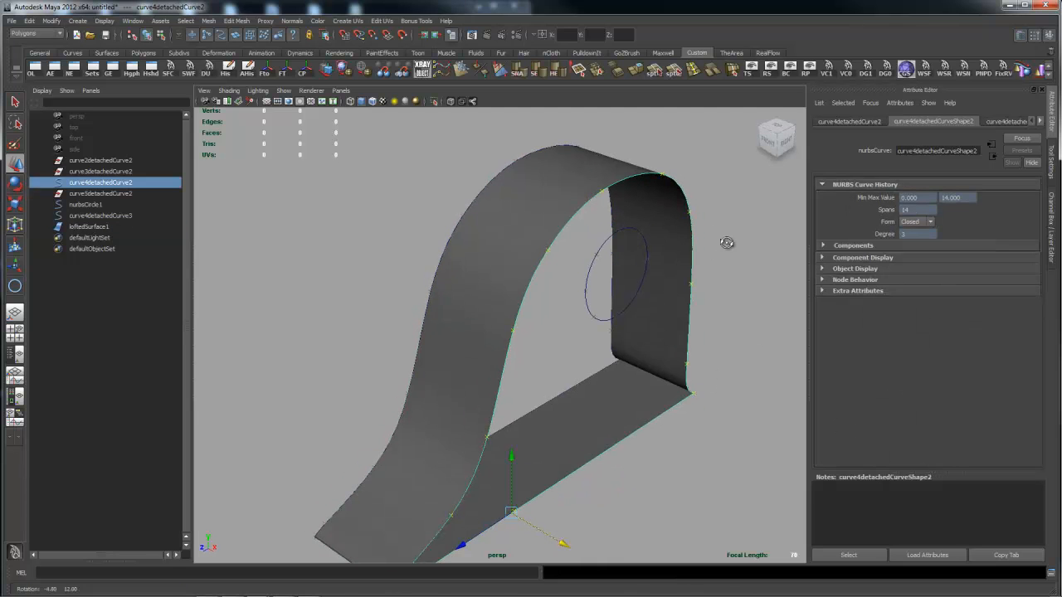
pyautogui.keyDown('shift'); pyautogui.click(637, 233); pyautogui.keyUp('shift')
pyautogui.press('space')
pyautogui.moveTo(632, 345); pyautogui.dragTo(627, 374)
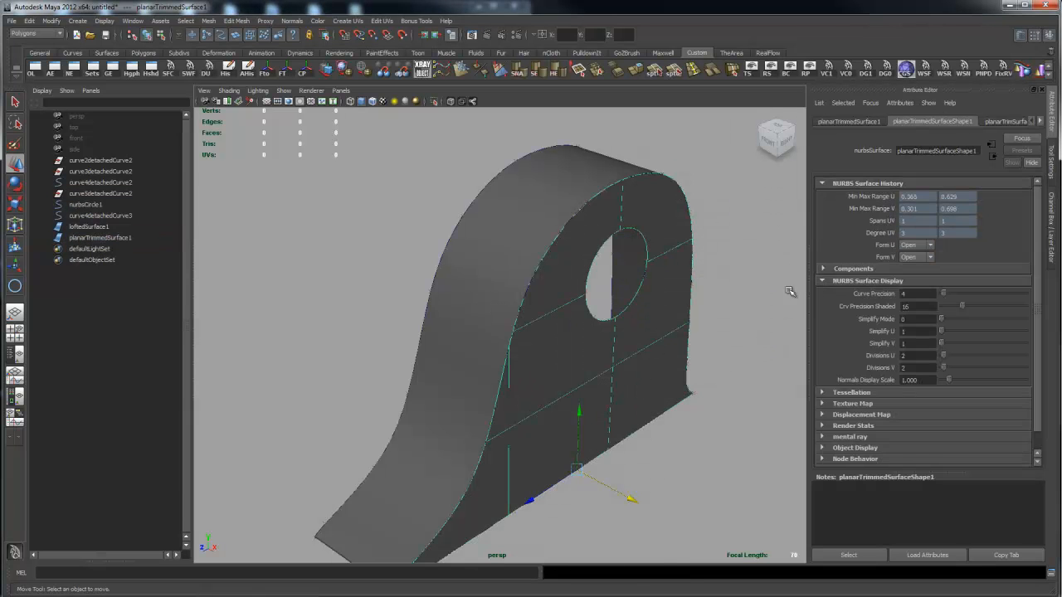
pyautogui.click(789, 291)
# - Set the lofted rim and the planar side face to the finest NURBS display smoothness
pyautogui.keyDown('alt'); pyautogui.moveTo(711, 384); pyautogui.dragTo(595, 375); pyautogui.keyUp('alt')
pyautogui.keyDown('alt'); pyautogui.moveTo(516, 305); pyautogui.dragTo(576, 364); pyautogui.keyUp('alt')
pyautogui.keyDown('alt'); pyautogui.moveTo(650, 309); pyautogui.dragTo(510, 368); pyautogui.keyUp('alt')
pyautogui.keyDown('alt'); pyautogui.moveTo(510, 369); pyautogui.dragTo(974, 346, button='right'); pyautogui.keyUp('alt')
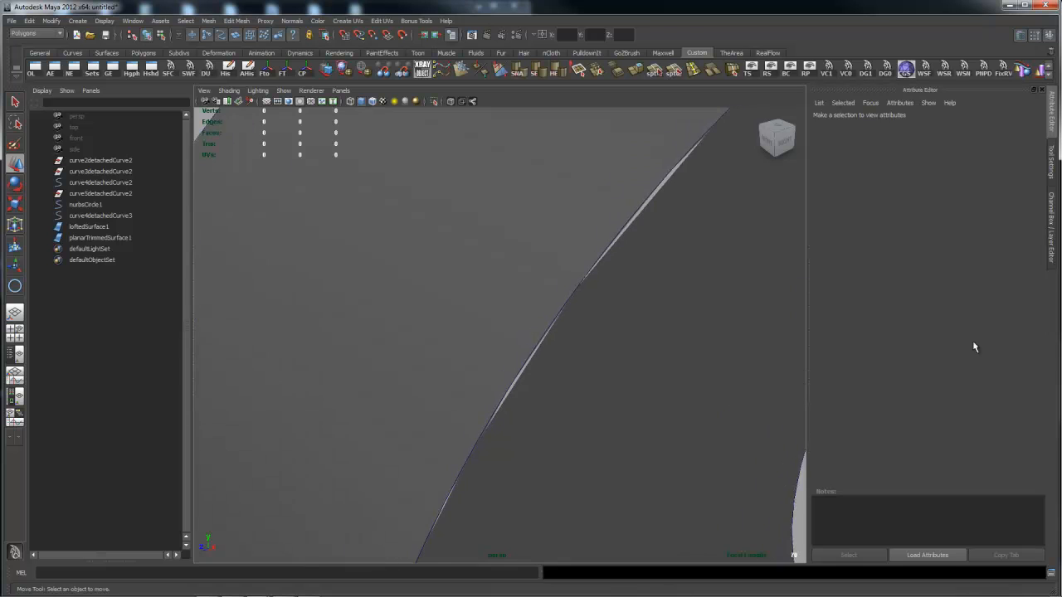
pyautogui.keyDown('alt'); pyautogui.moveTo(730, 298); pyautogui.dragTo(666, 363, button='middle'); pyautogui.keyUp('alt')
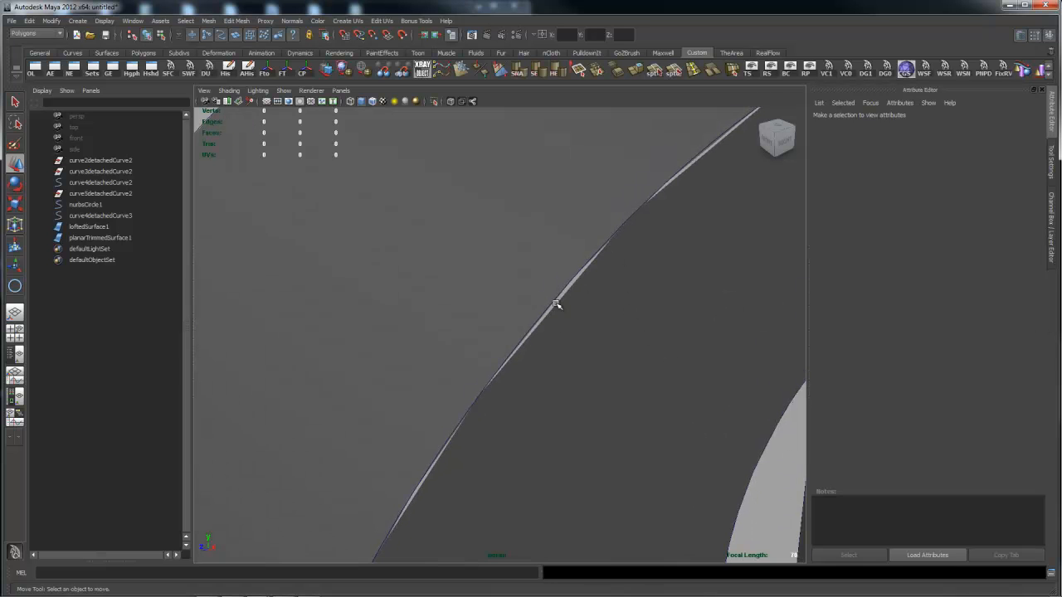
pyautogui.keyDown('alt'); pyautogui.moveTo(695, 311); pyautogui.dragTo(674, 334, button='right'); pyautogui.keyUp('alt')
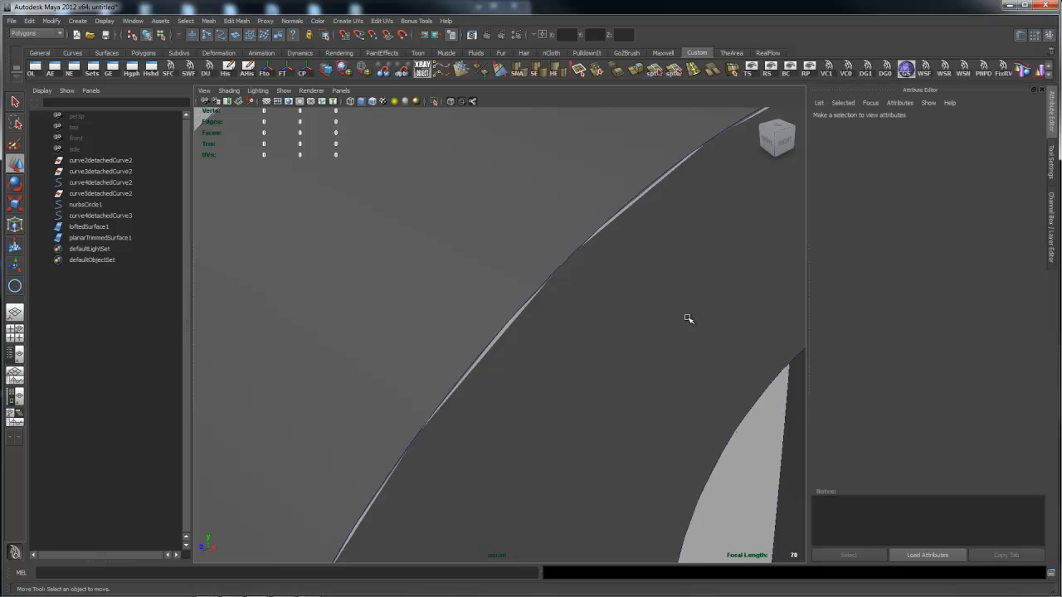
pyautogui.click(585, 193)
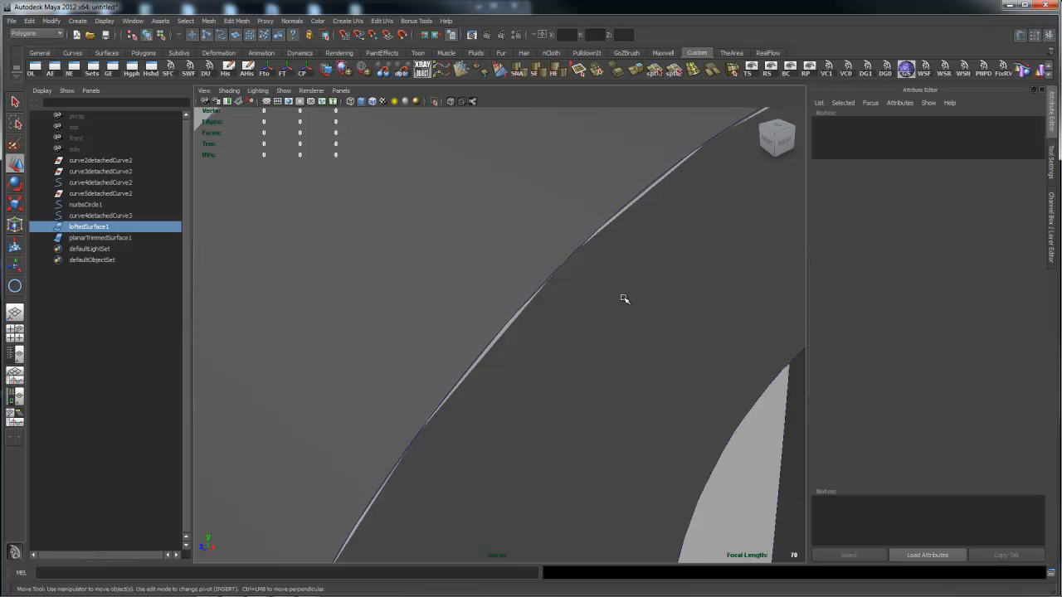
pyautogui.press('3')
pyautogui.click(599, 248)
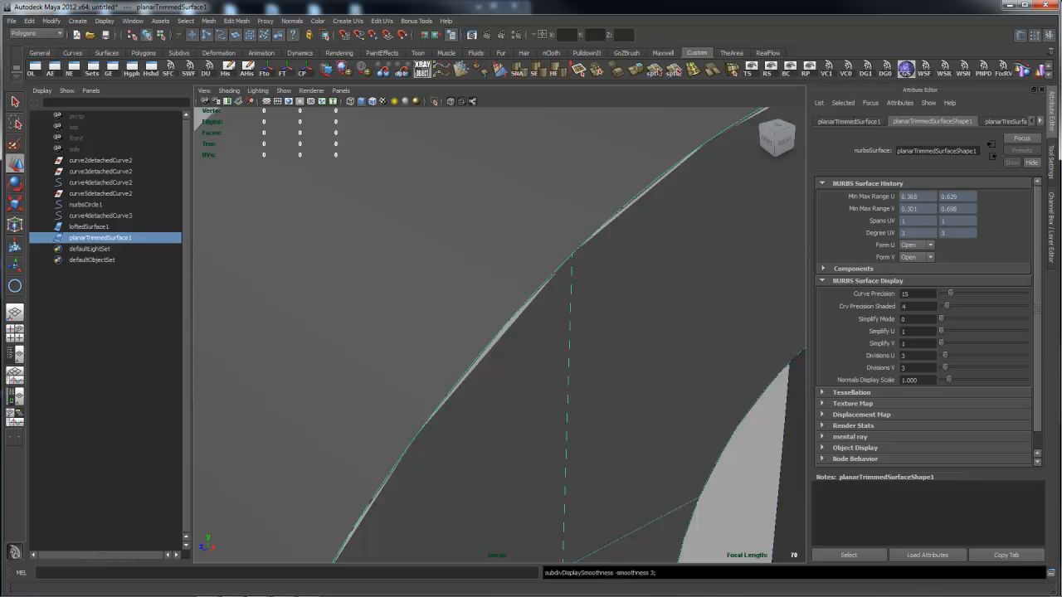
# - Render a close-up of the seam between rim and planar face with mental ray, then close the render window
pyautogui.moveTo(1060, 61); pyautogui.dragTo(450, 80)
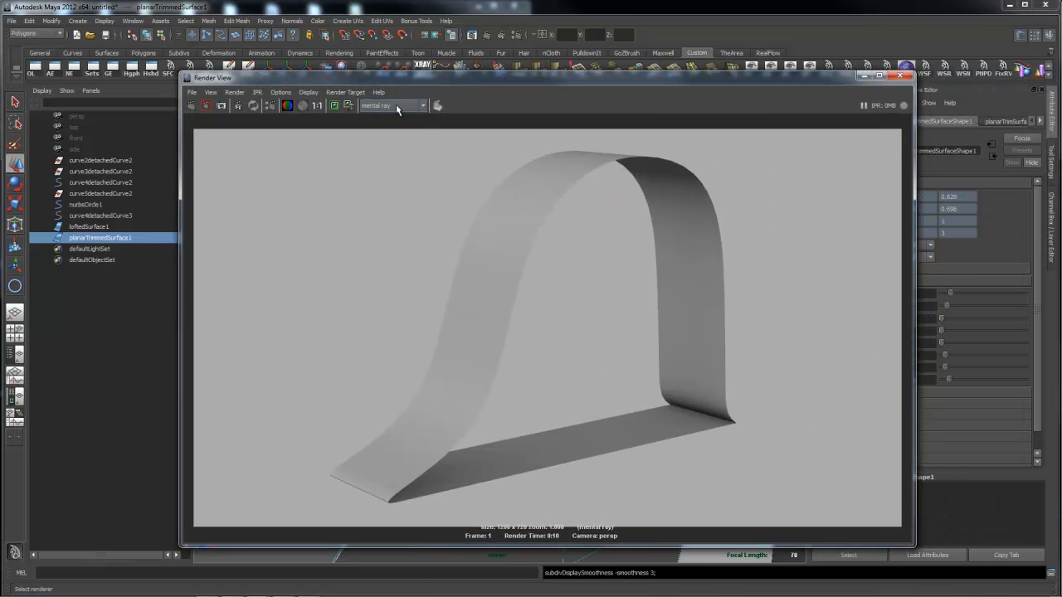
pyautogui.click(235, 92)
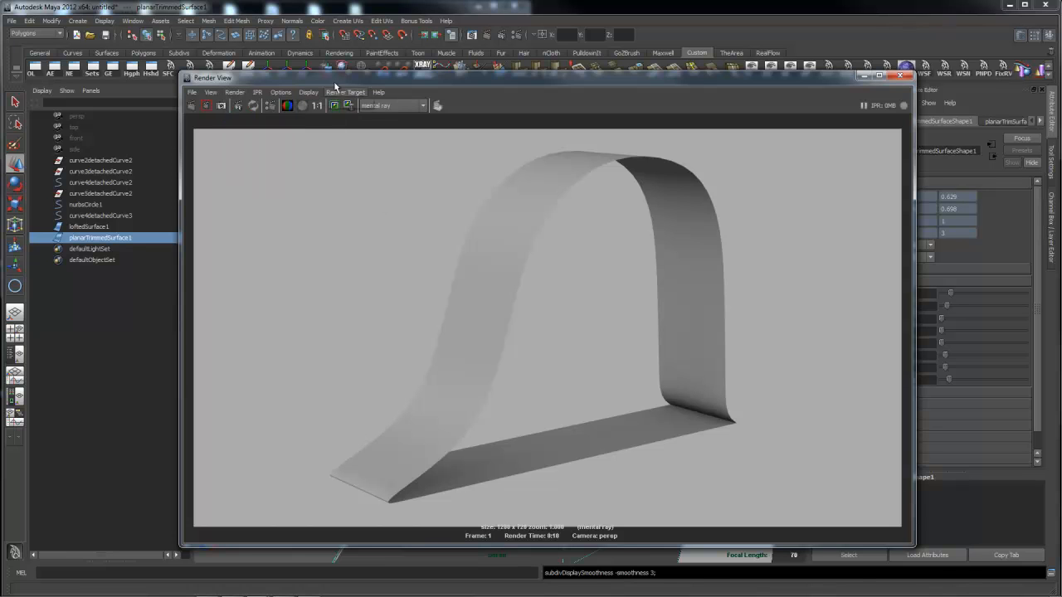
pyautogui.click(192, 105)
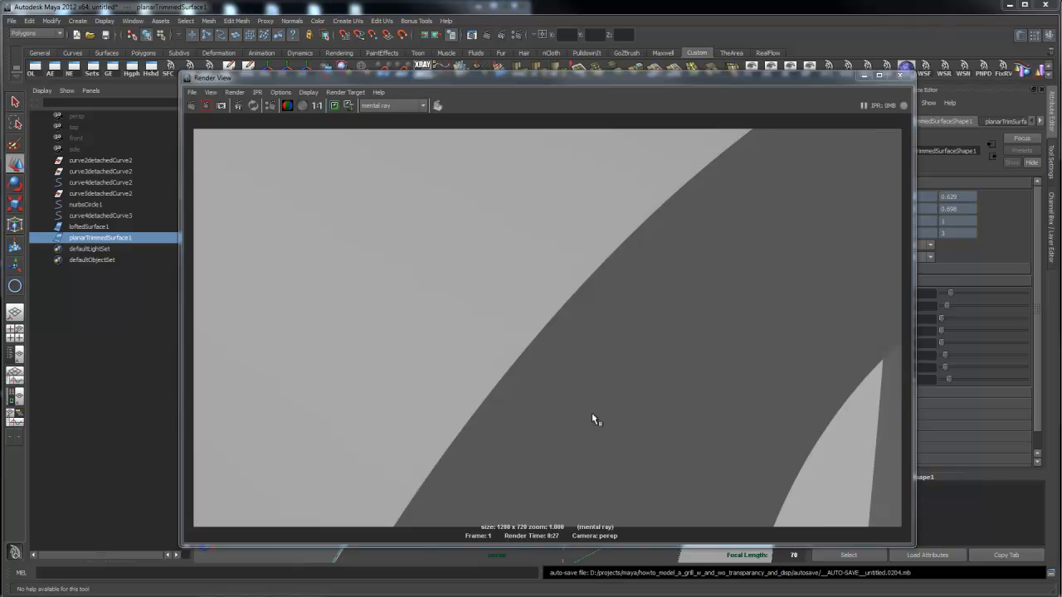
pyautogui.click(900, 74)
# - Examine the seam between the lofted rim and the planar face in the viewport from several angles
pyautogui.scroll(-5, 505, 362)
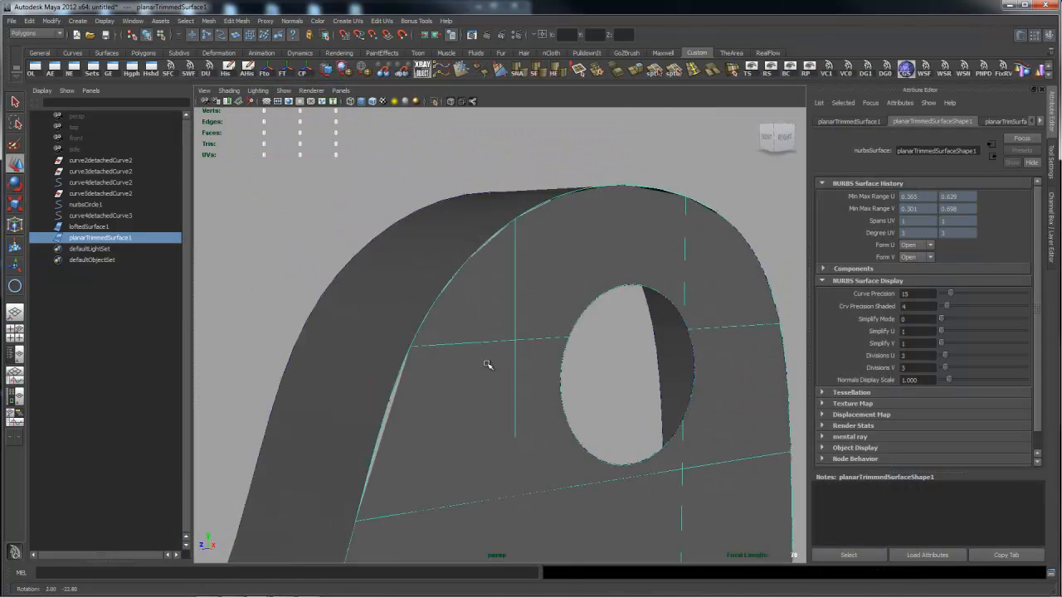
pyautogui.keyDown('alt'); pyautogui.moveTo(596, 274); pyautogui.dragTo(621, 315); pyautogui.keyUp('alt')
pyautogui.click(559, 301)
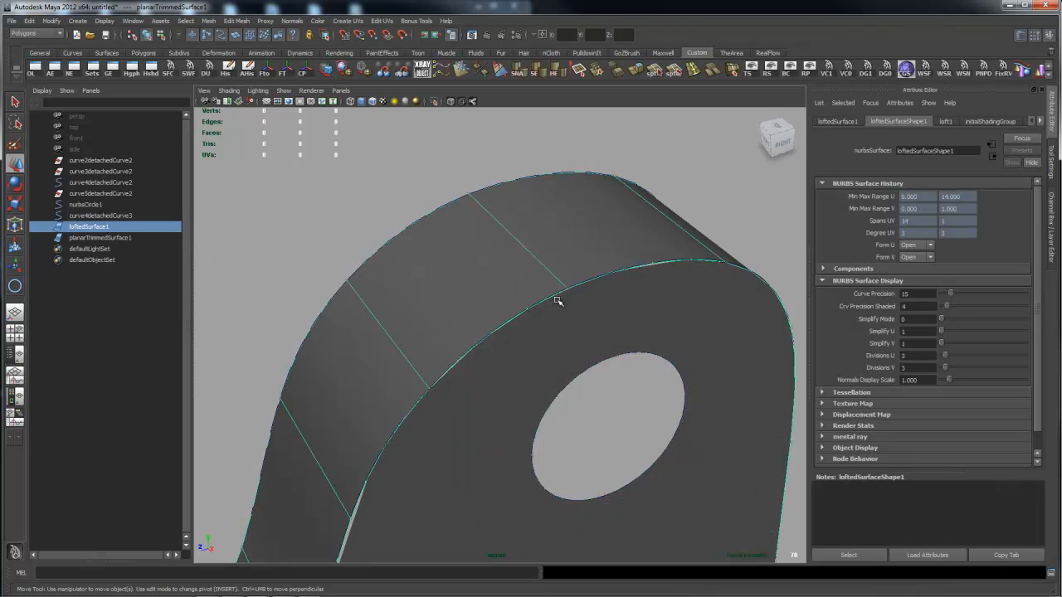
pyautogui.keyDown('alt'); pyautogui.moveTo(654, 446); pyautogui.dragTo(619, 394); pyautogui.keyUp('alt')
pyautogui.keyDown('alt'); pyautogui.moveTo(714, 408); pyautogui.dragTo(497, 423, button='right'); pyautogui.keyUp('alt')
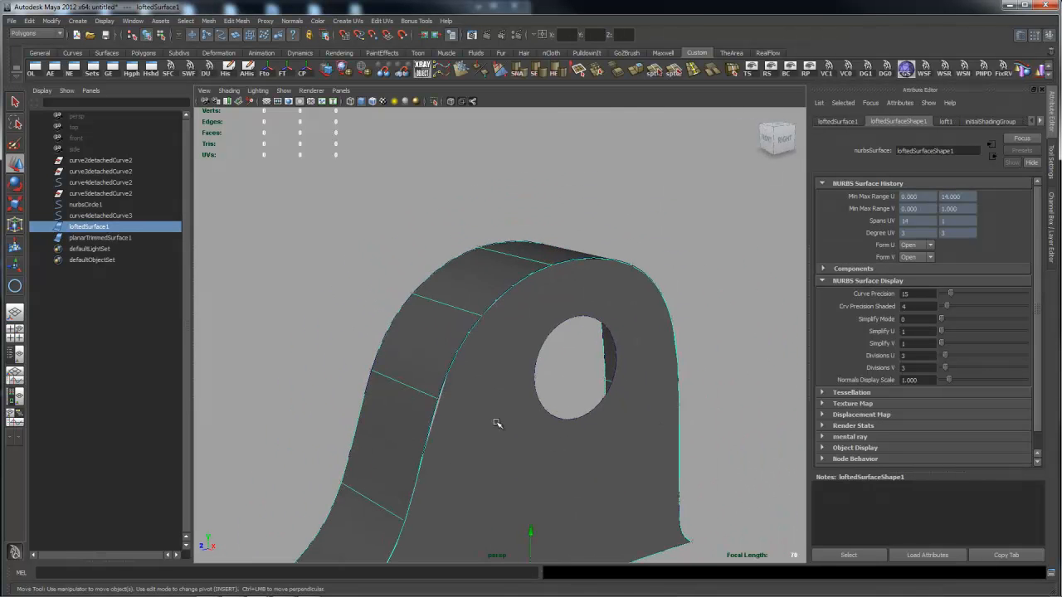
pyautogui.keyDown('alt'); pyautogui.moveTo(621, 341); pyautogui.dragTo(627, 333); pyautogui.keyUp('alt')
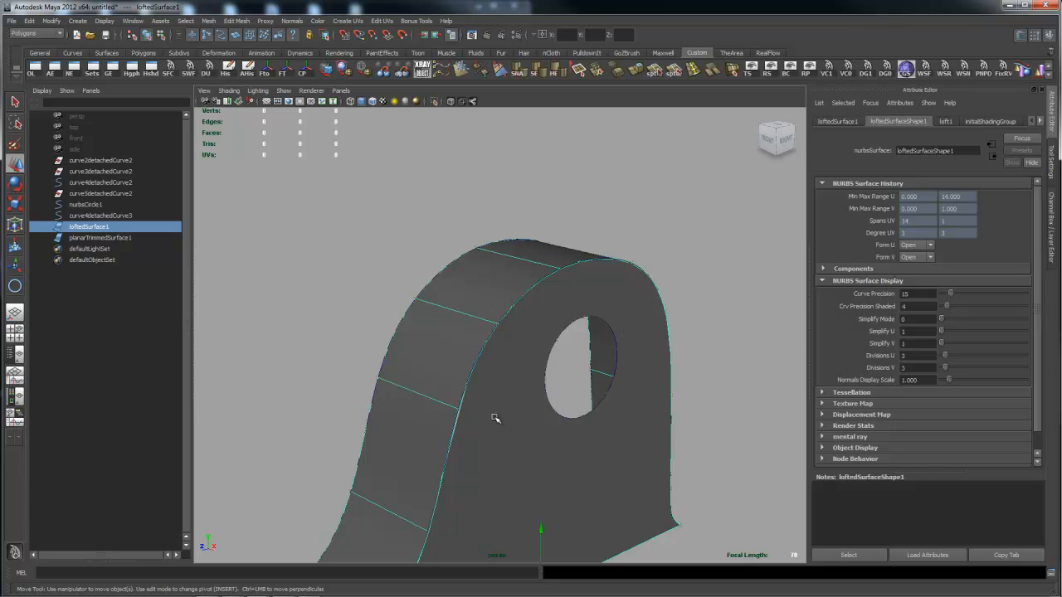
pyautogui.keyDown('alt'); pyautogui.moveTo(675, 398); pyautogui.dragTo(591, 352, button='right'); pyautogui.keyUp('alt')
pyautogui.keyDown('alt'); pyautogui.moveTo(592, 352); pyautogui.dragTo(505, 387); pyautogui.keyUp('alt')
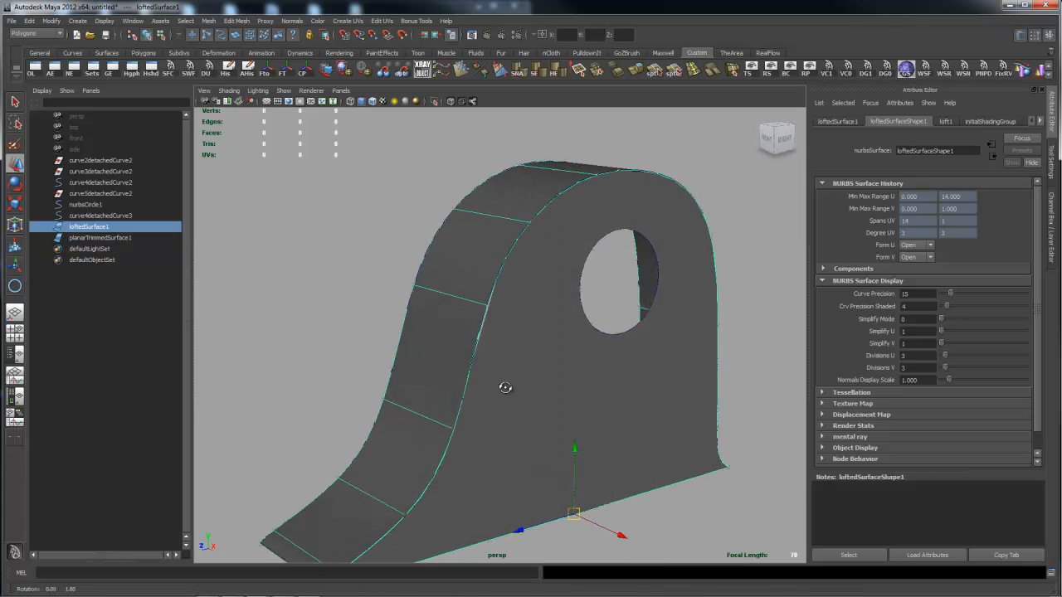
pyautogui.keyDown('alt'); pyautogui.moveTo(489, 393); pyautogui.dragTo(676, 390, button='right'); pyautogui.keyUp('alt')
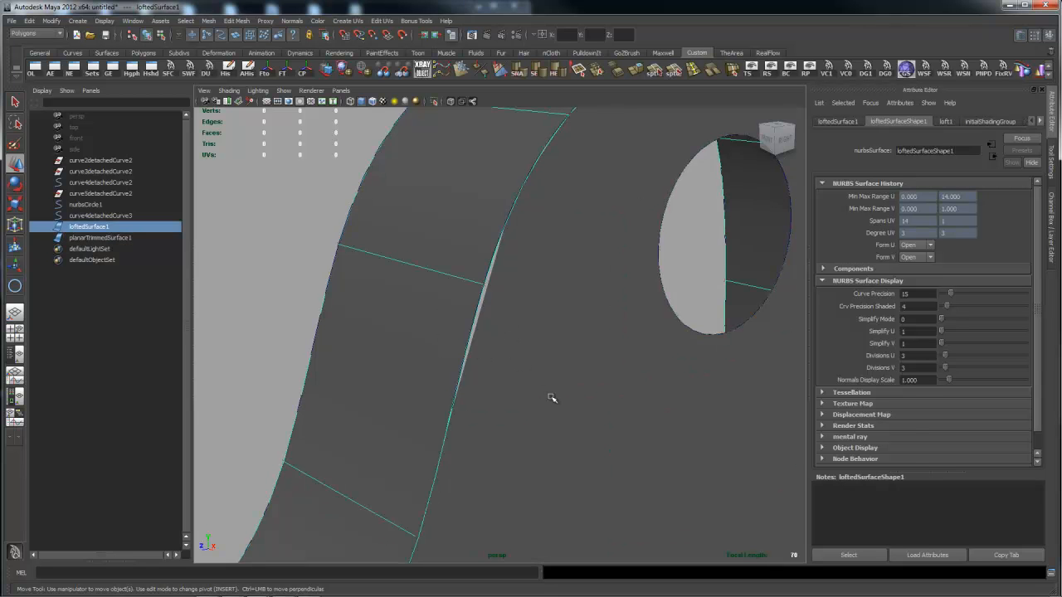
pyautogui.keyDown('alt'); pyautogui.moveTo(673, 422); pyautogui.dragTo(549, 402, button='right'); pyautogui.keyUp('alt')
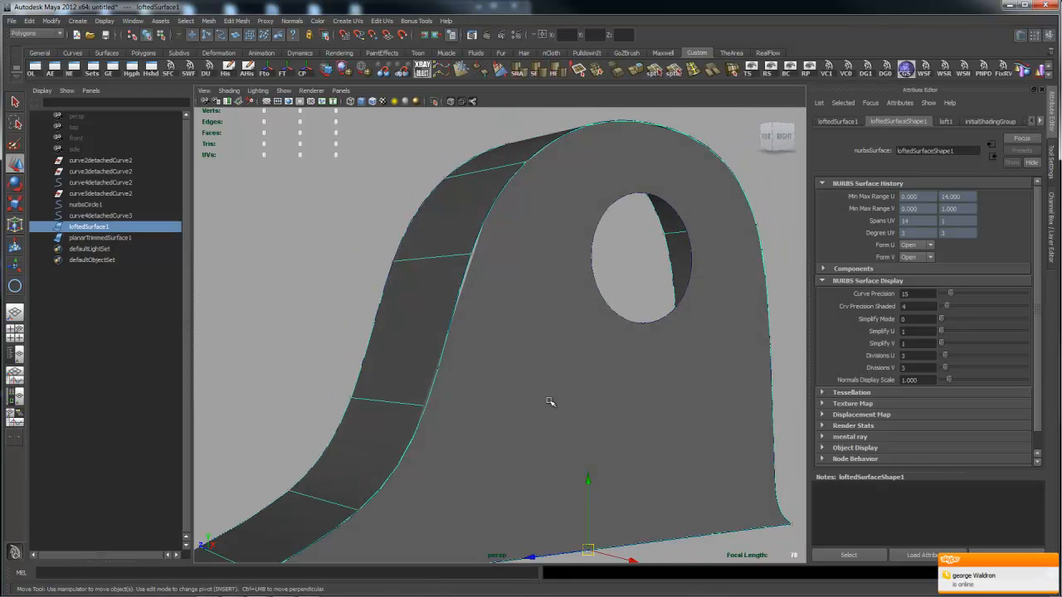
# - Open the planar side face's tessellation settings and try displaying its render tessellation
pyautogui.click(553, 406)
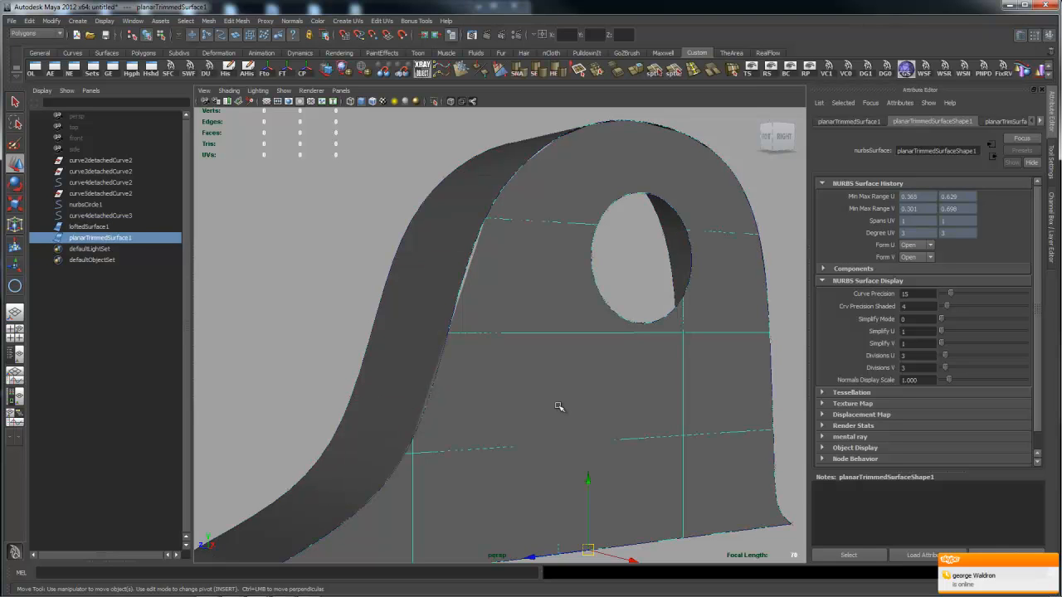
pyautogui.click(822, 282)
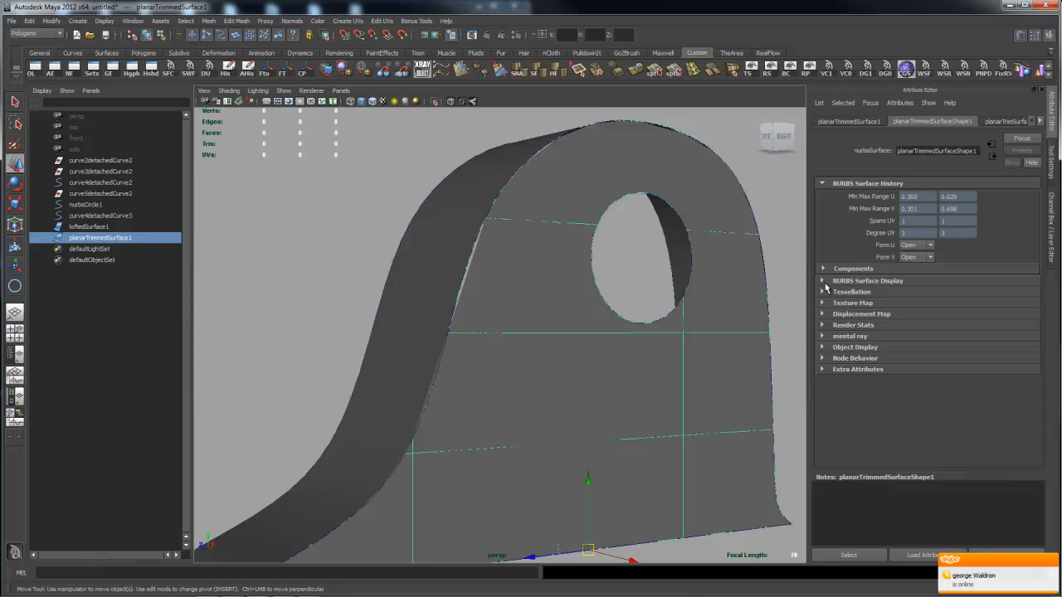
pyautogui.click(822, 281)
pyautogui.click(823, 281)
pyautogui.click(823, 292)
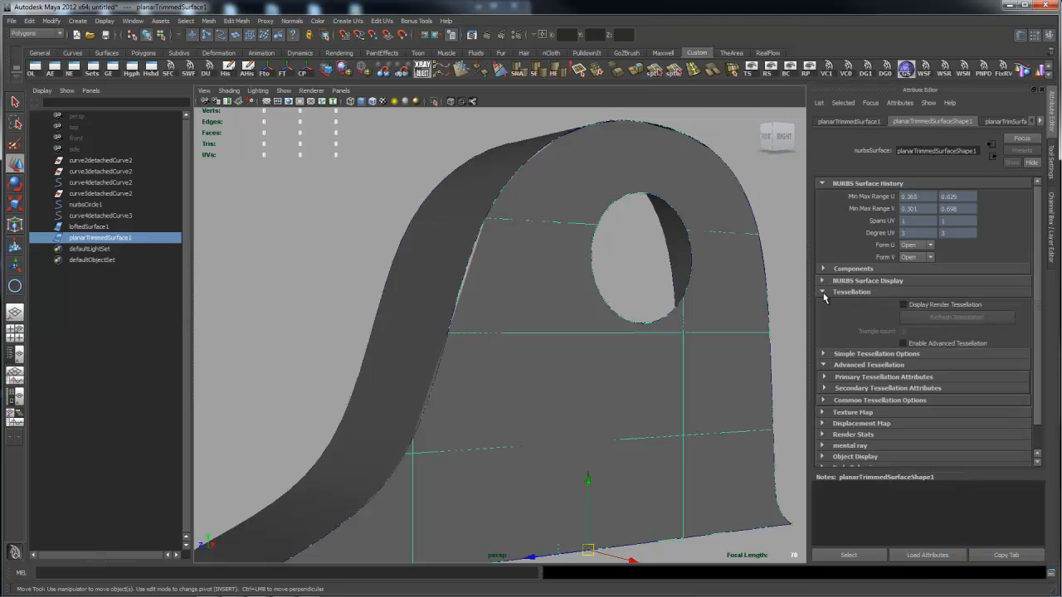
pyautogui.click(903, 304)
pyautogui.keyDown('alt'); pyautogui.moveTo(667, 386); pyautogui.dragTo(569, 383); pyautogui.keyUp('alt')
pyautogui.keyDown('alt'); pyautogui.moveTo(561, 367); pyautogui.dragTo(514, 396); pyautogui.keyUp('alt')
pyautogui.keyDown('alt'); pyautogui.moveTo(514, 395); pyautogui.dragTo(640, 384, button='right'); pyautogui.keyUp('alt')
# - Turn on the render tessellation display for the lofted rim and inspect its triangles along the seam
pyautogui.click(469, 247)
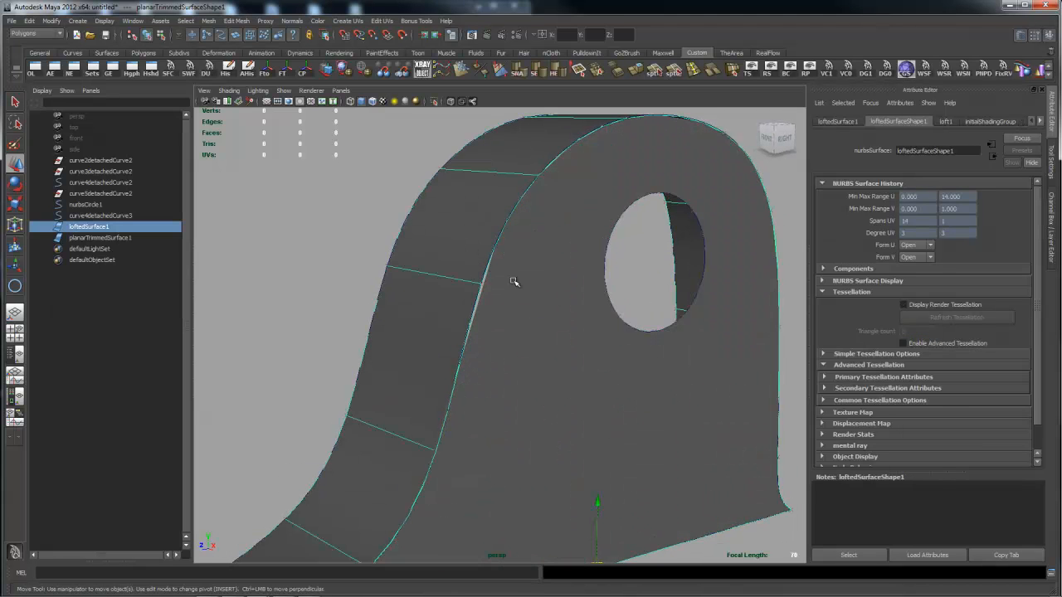
pyautogui.click(903, 306)
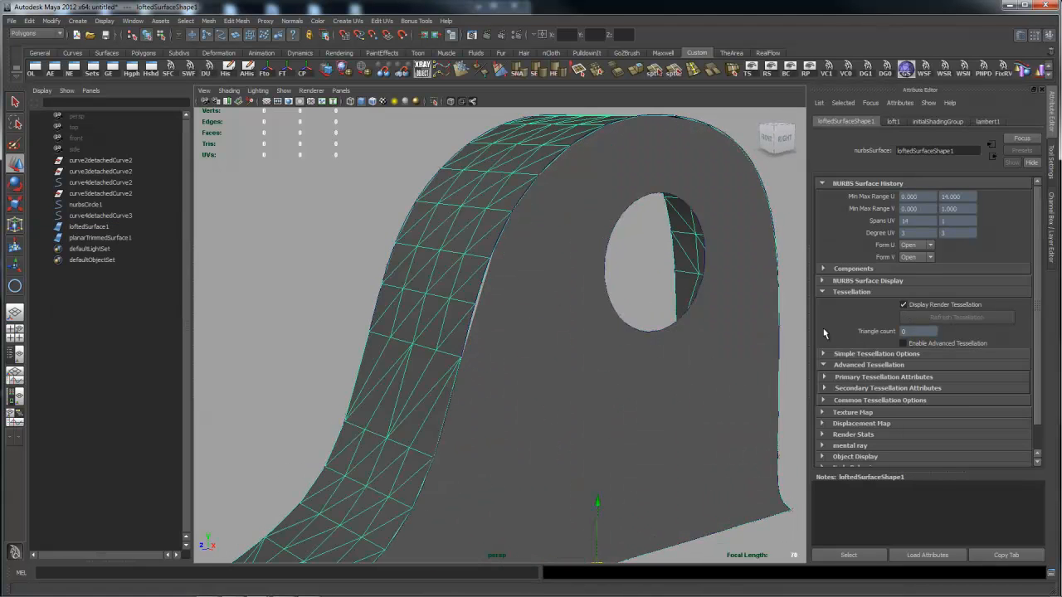
pyautogui.keyDown('alt'); pyautogui.moveTo(589, 391); pyautogui.dragTo(522, 388); pyautogui.keyUp('alt')
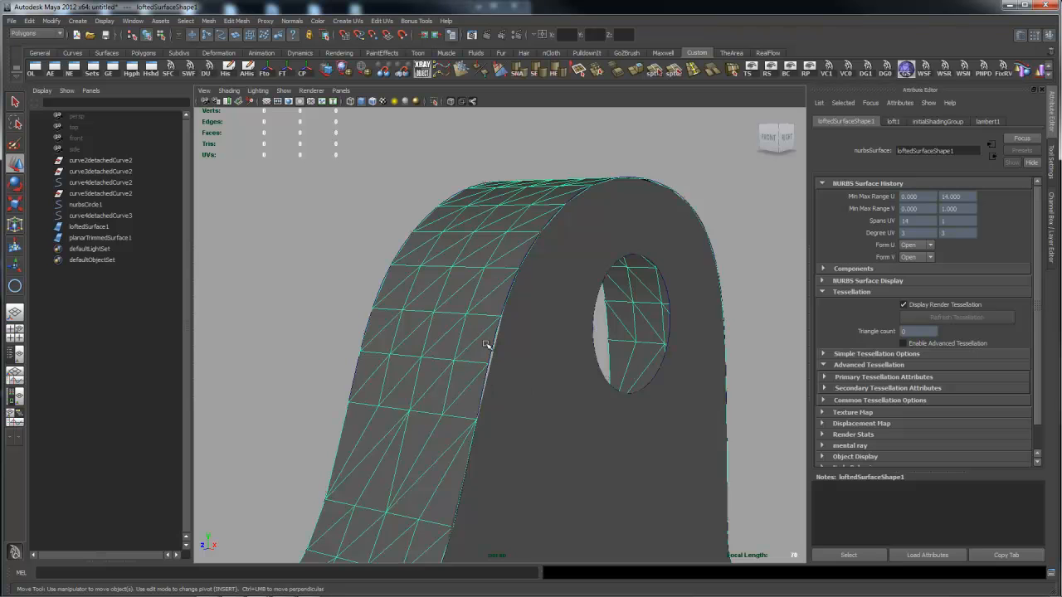
pyautogui.click(455, 307)
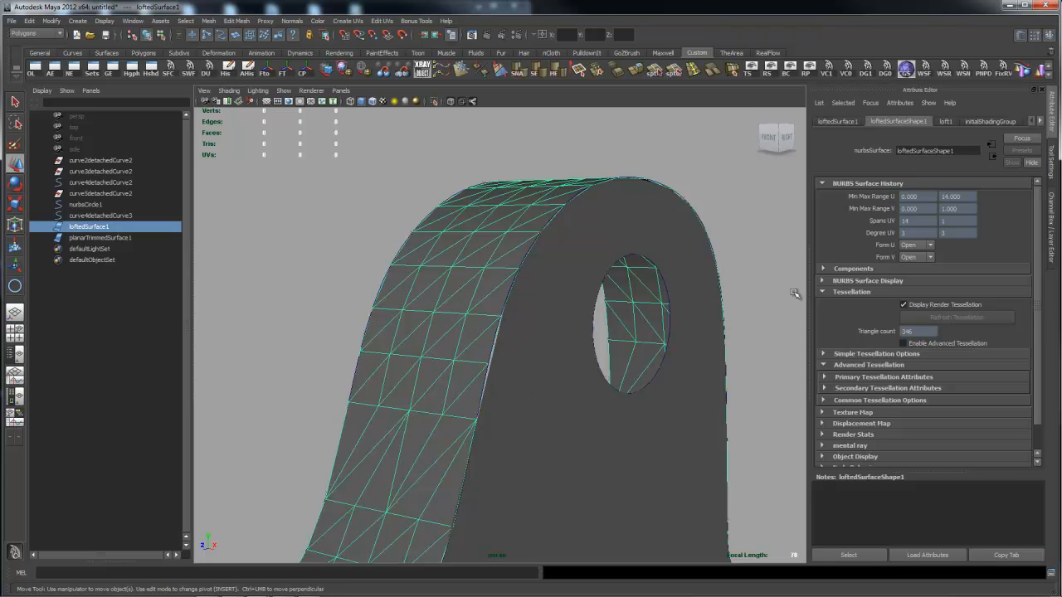
pyautogui.keyDown('alt'); pyautogui.moveTo(614, 272); pyautogui.dragTo(446, 322); pyautogui.keyUp('alt')
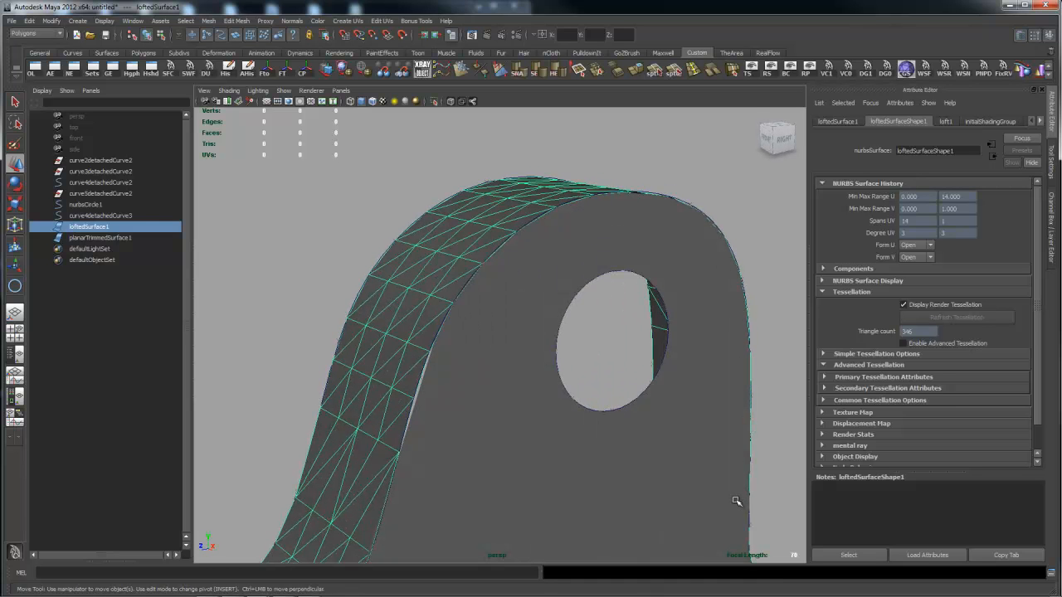
pyautogui.keyDown('alt'); pyautogui.moveTo(552, 446); pyautogui.dragTo(484, 453); pyautogui.keyUp('alt')
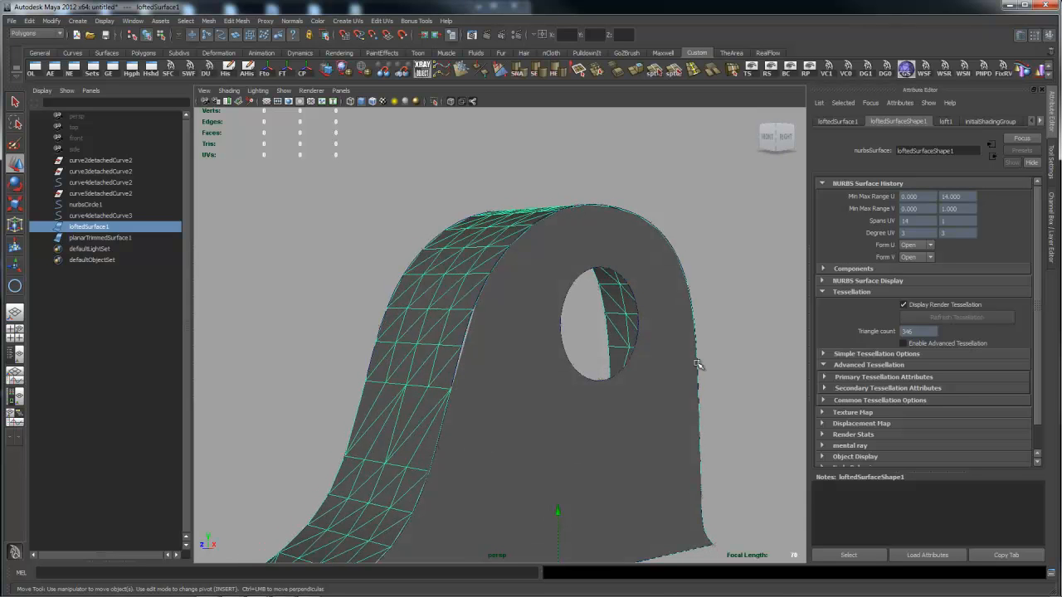
# - Under the lofted rim's simple tessellation options, set the U divisions factor to 4.567 and the V divisions factor to 3.700
pyautogui.keyDown('alt'); pyautogui.moveTo(746, 427); pyautogui.dragTo(534, 457, button='right'); pyautogui.keyUp('alt')
pyautogui.keyDown('alt'); pyautogui.moveTo(533, 457); pyautogui.dragTo(439, 443); pyautogui.keyUp('alt')
pyautogui.keyDown('alt'); pyautogui.moveTo(439, 442); pyautogui.dragTo(571, 452, button='right'); pyautogui.keyUp('alt')
pyautogui.keyDown('alt'); pyautogui.moveTo(571, 452); pyautogui.dragTo(597, 368); pyautogui.keyUp('alt')
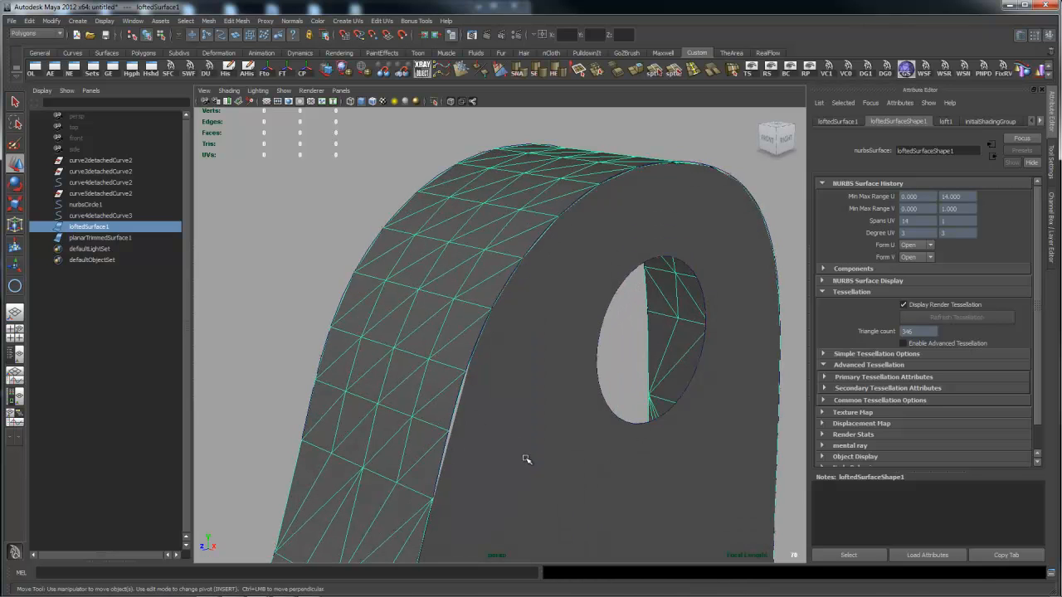
pyautogui.moveTo(584, 373)
pyautogui.keyDown('alt'); pyautogui.mouseDown()
pyautogui.moveTo(548, 374)
pyautogui.moveTo(569, 381)
pyautogui.mouseUp(); pyautogui.keyUp('alt')
pyautogui.click(551, 262)
pyautogui.click(512, 231)
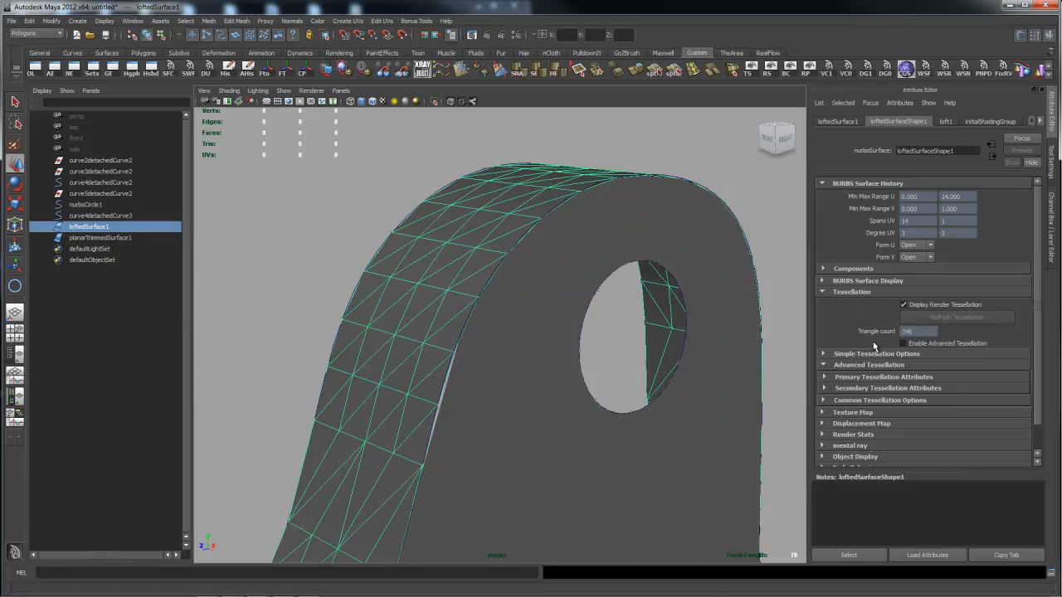
pyautogui.click(824, 353)
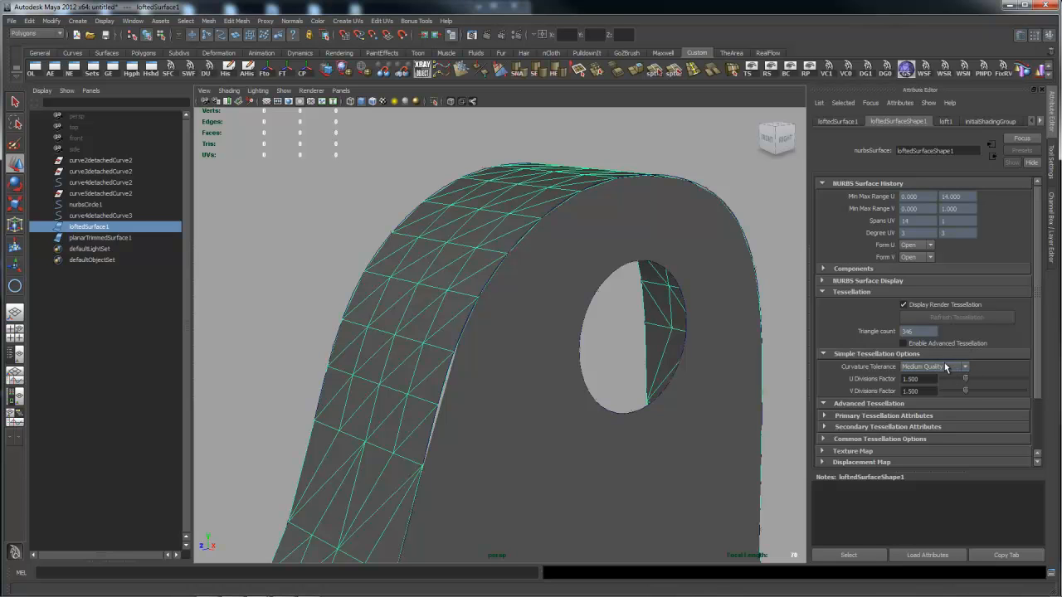
pyautogui.click(964, 367)
pyautogui.click(986, 371)
pyautogui.moveTo(967, 382); pyautogui.dragTo(1003, 399)
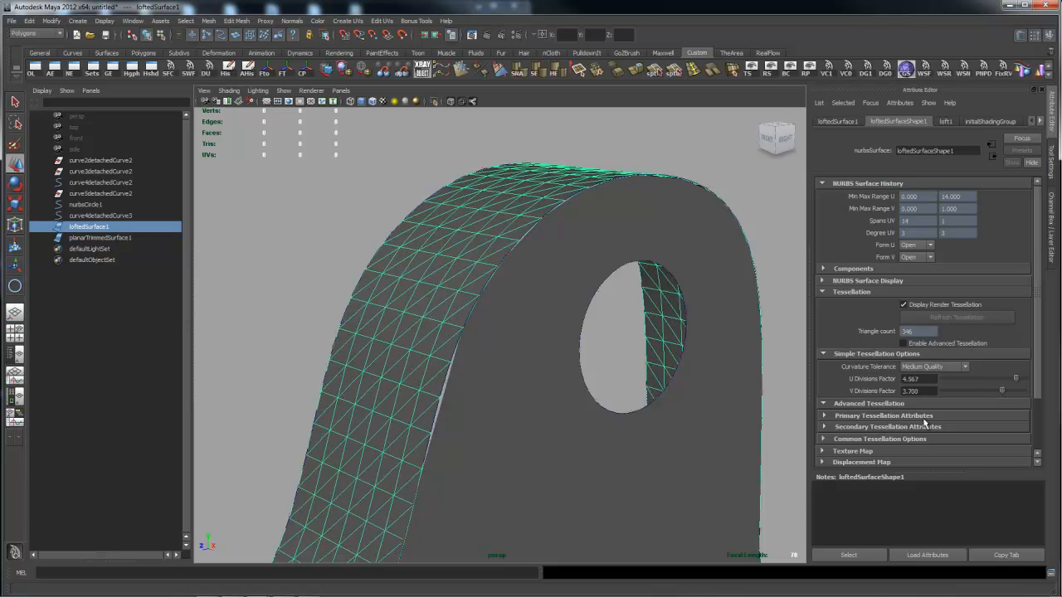
# - Display both surfaces' tessellation together and set the planar face's divisions factors to U 3.367 and V 3.500
pyautogui.moveTo(728, 390)
pyautogui.keyDown('alt'); pyautogui.mouseDown()
pyautogui.moveTo(711, 417)
pyautogui.moveTo(725, 411)
pyautogui.mouseUp(); pyautogui.keyUp('alt')
pyautogui.click(728, 400)
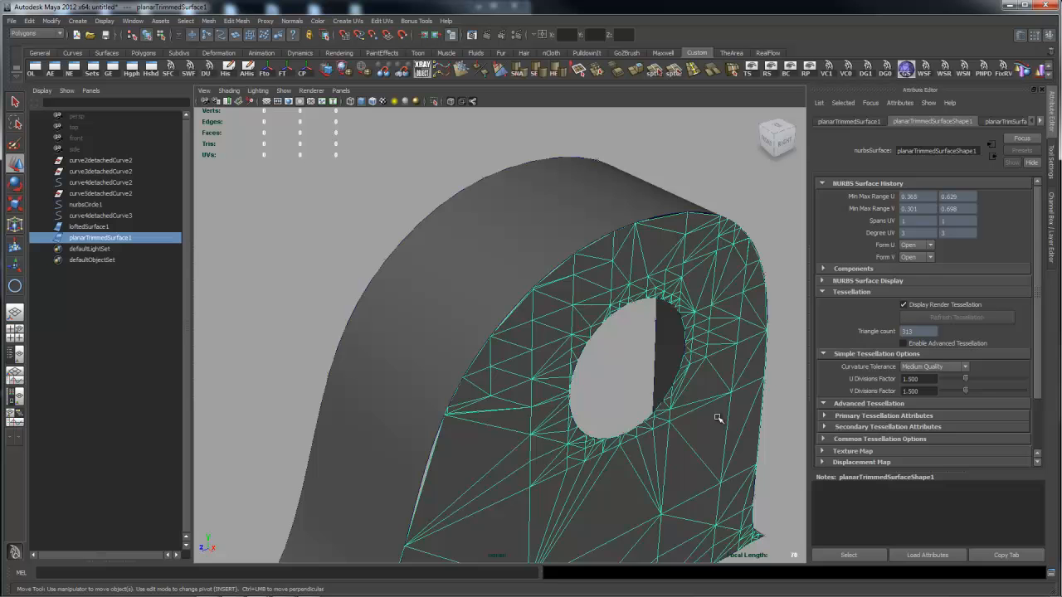
pyautogui.click(532, 246)
pyautogui.keyDown('shift'); pyautogui.click(723, 412); pyautogui.keyUp('shift')
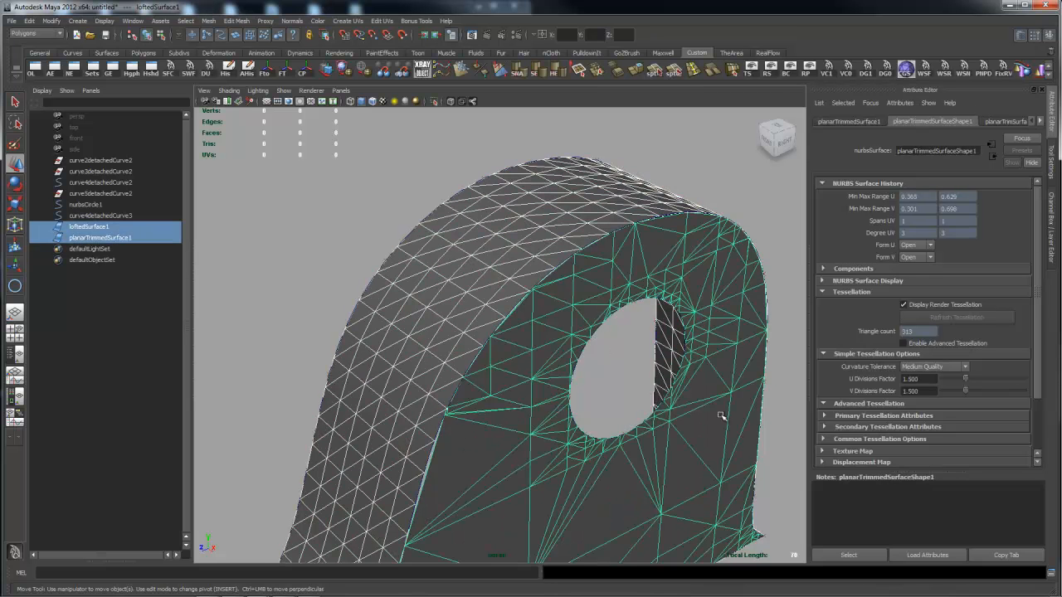
pyautogui.moveTo(964, 379); pyautogui.dragTo(998, 389)
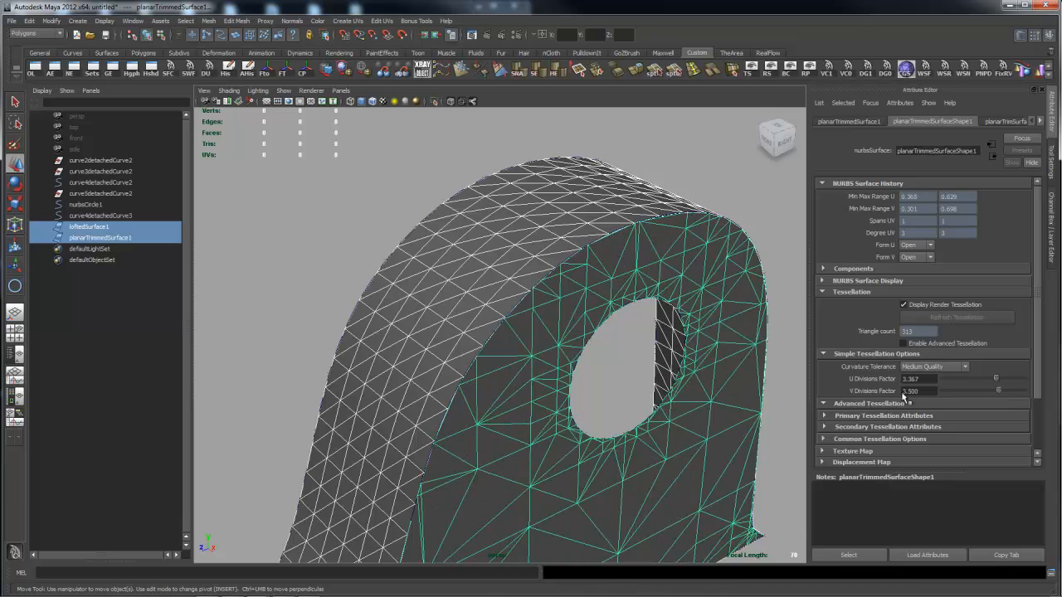
pyautogui.keyDown('alt'); pyautogui.moveTo(693, 391); pyautogui.dragTo(614, 396); pyautogui.keyUp('alt')
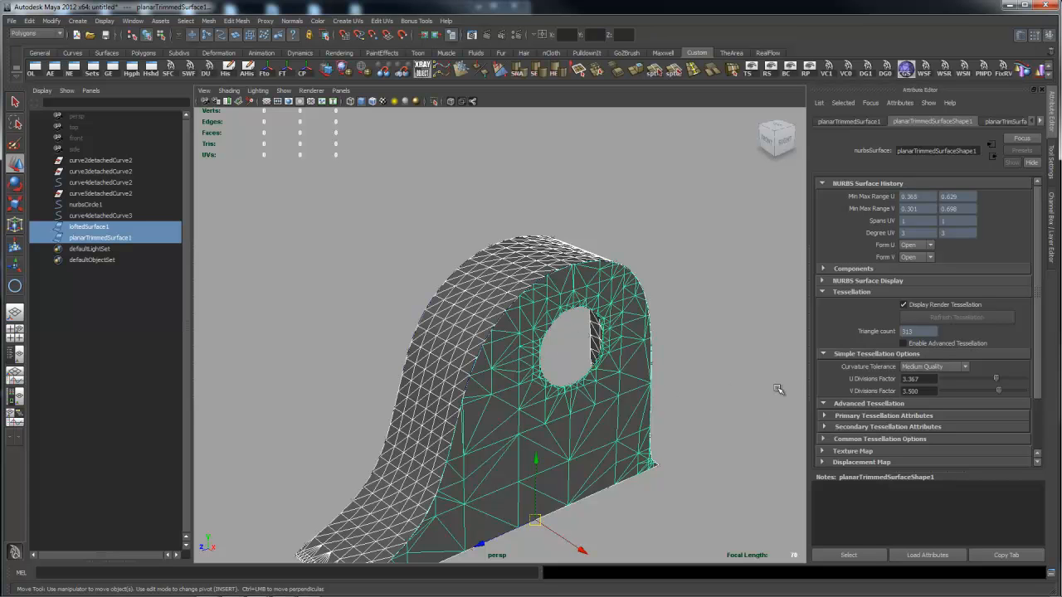
# - Try advanced tessellation on the planar side face and review its primary and secondary tessellation attributes
pyautogui.click(904, 343)
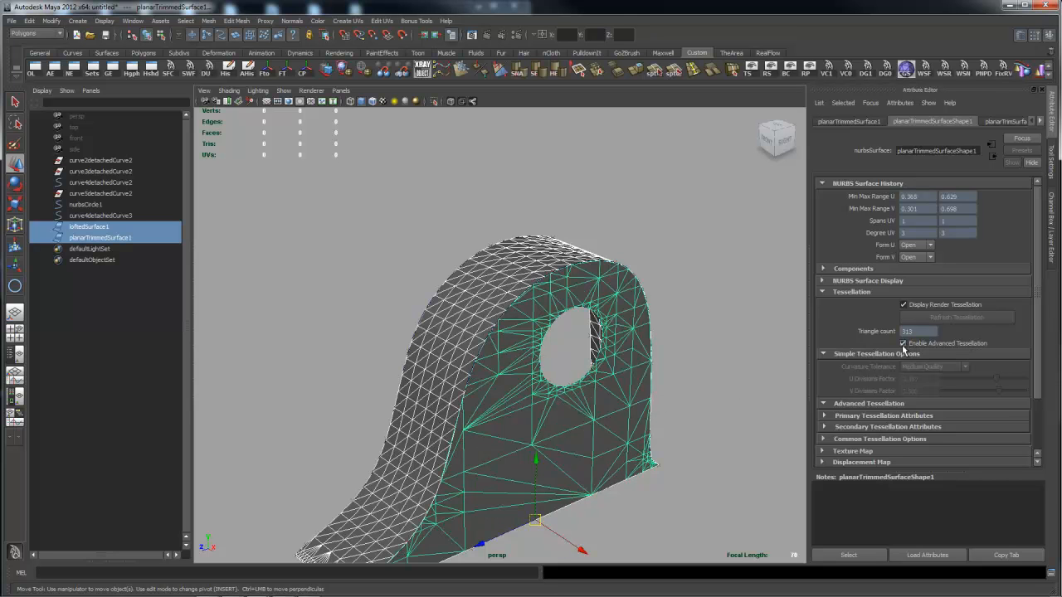
pyautogui.click(825, 404)
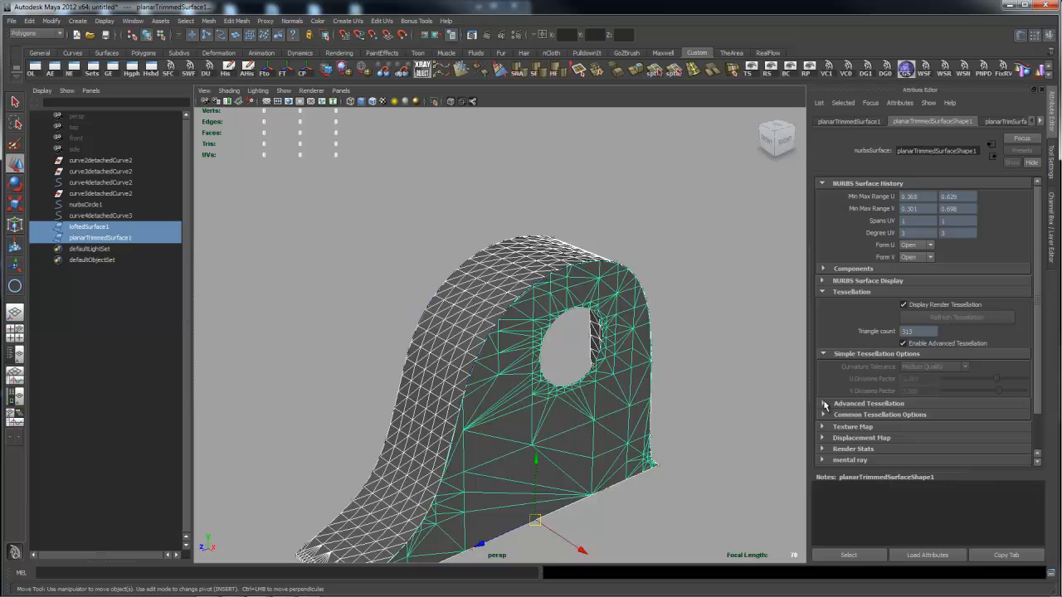
pyautogui.click(824, 404)
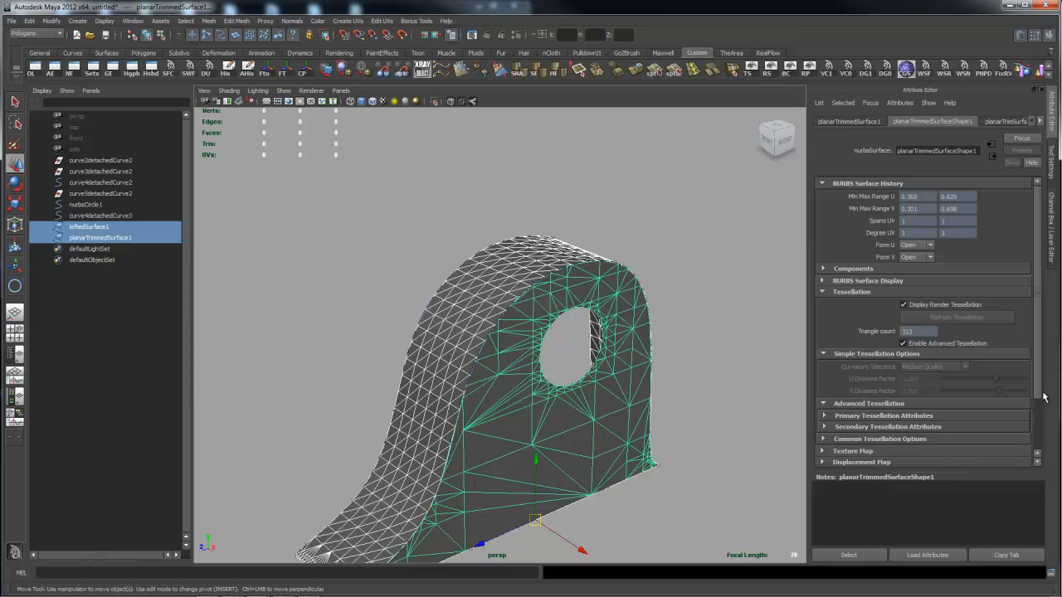
pyautogui.scroll(-3, 1044, 397)
pyautogui.click(823, 337)
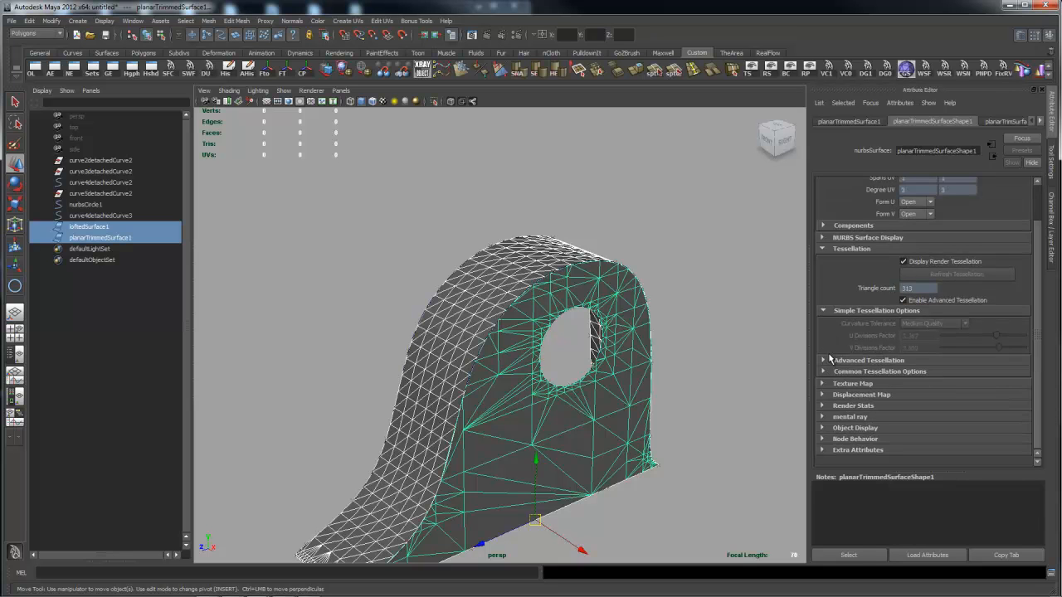
pyautogui.click(823, 361)
pyautogui.click(824, 374)
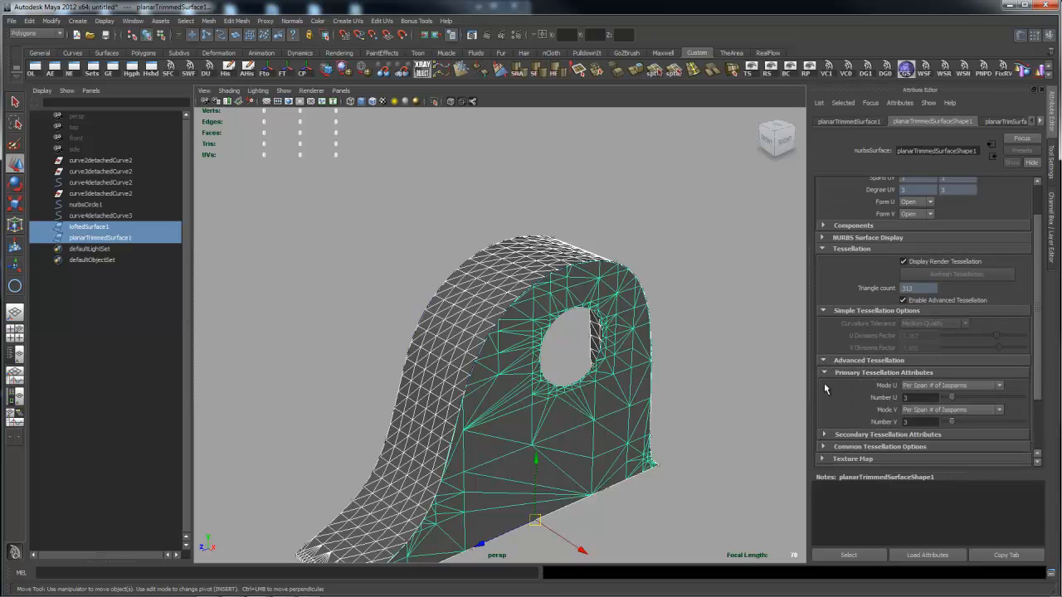
pyautogui.click(825, 435)
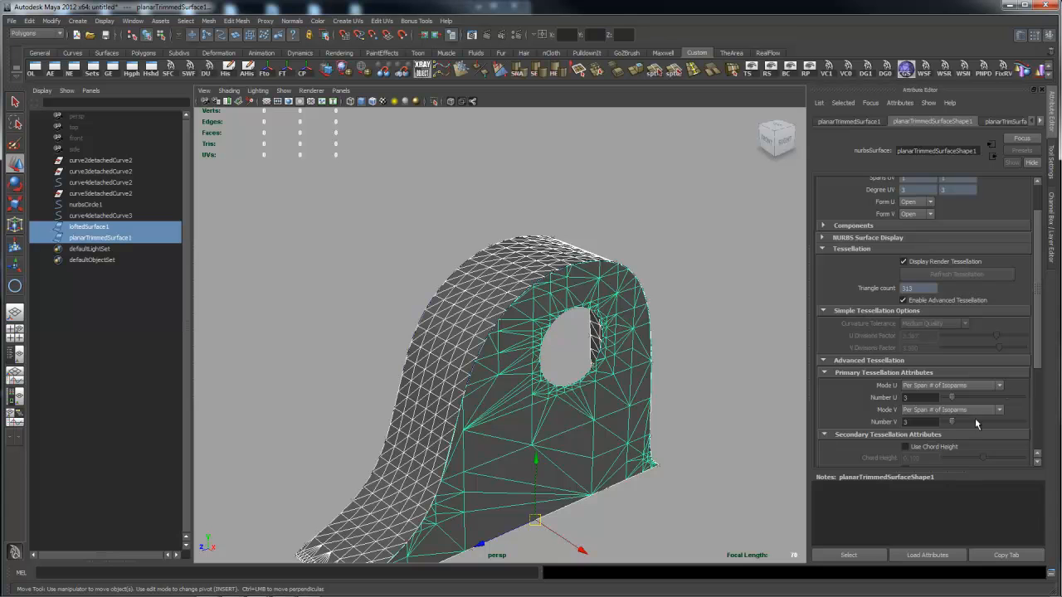
pyautogui.moveTo(1037, 358); pyautogui.dragTo(1039, 445)
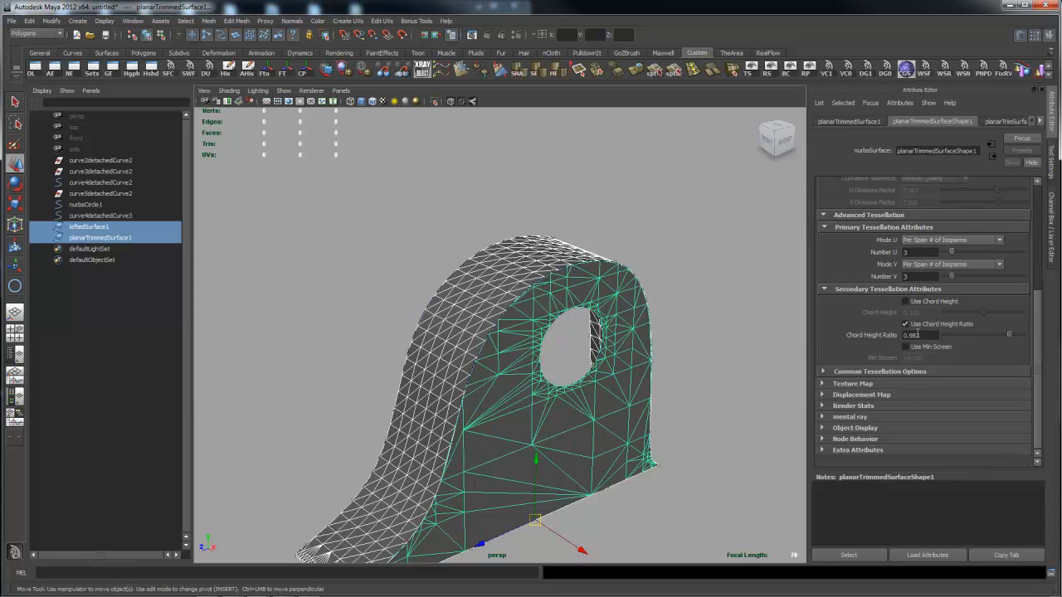
pyautogui.moveTo(1034, 347); pyautogui.dragTo(1035, 258)
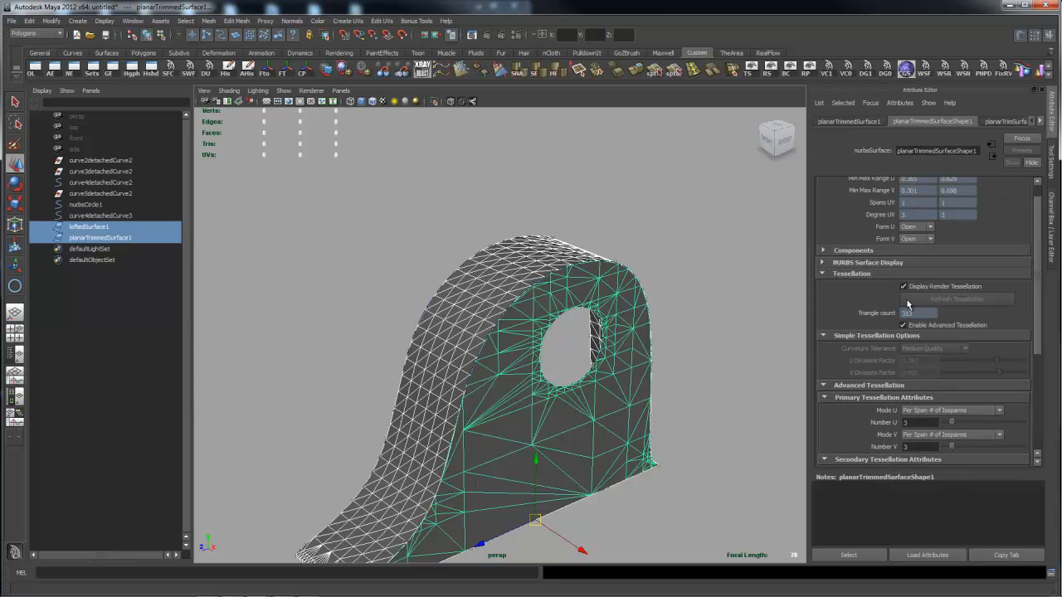
pyautogui.click(609, 302)
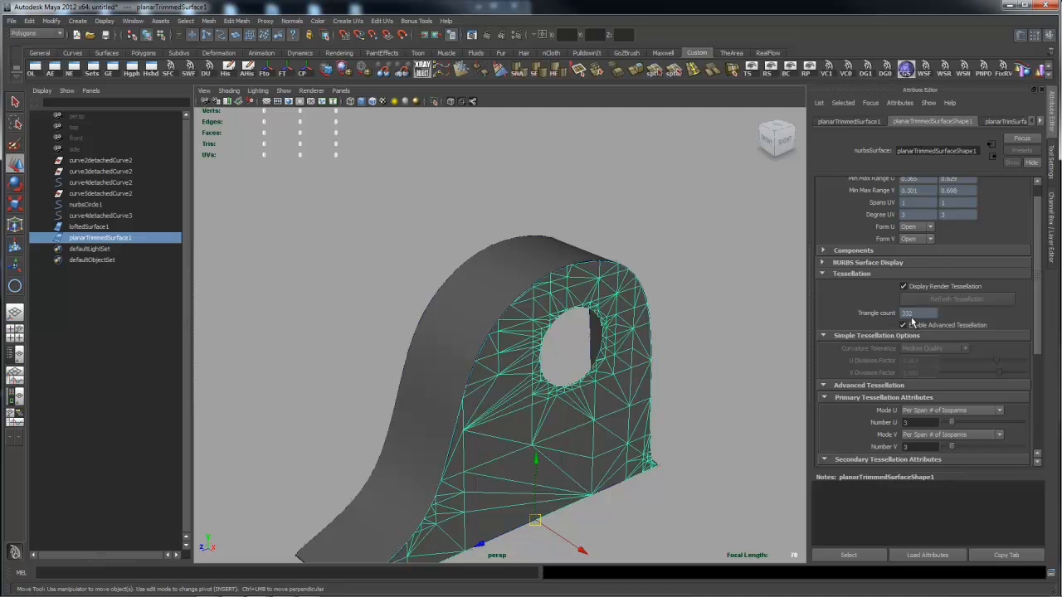
pyautogui.click(904, 325)
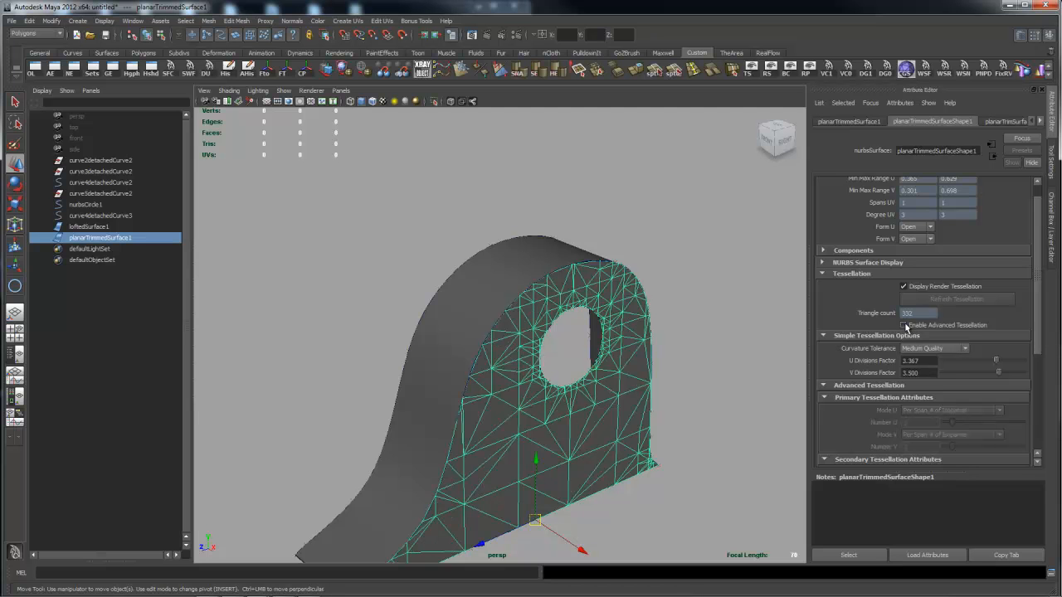
# - Turn off the render tessellation display for both the lofted rim and the planar side face
pyautogui.click(592, 250)
pyautogui.click(904, 285)
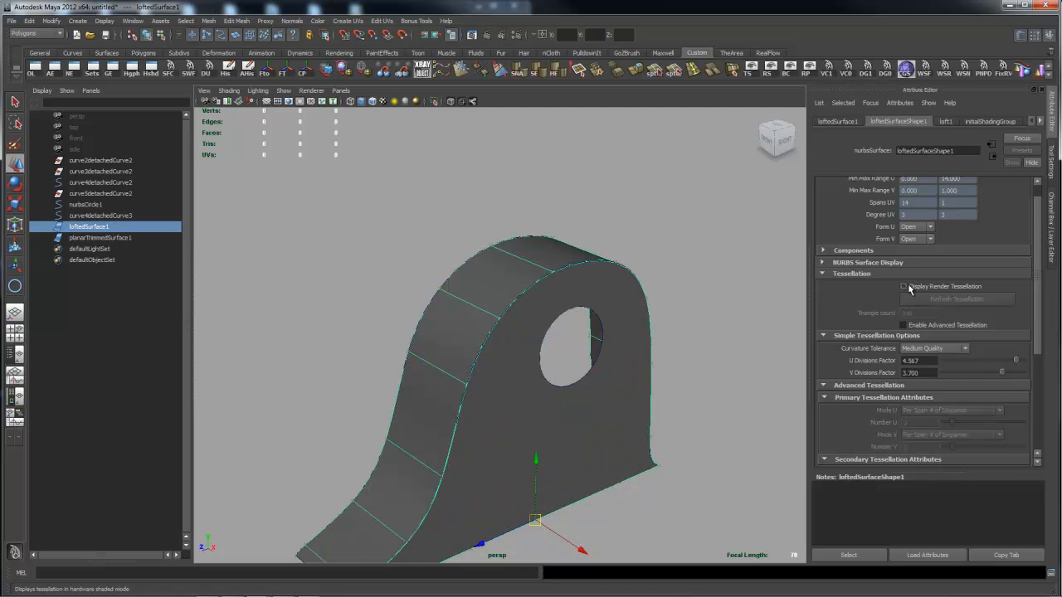
pyautogui.click(601, 429)
pyautogui.keyDown('alt'); pyautogui.moveTo(680, 401); pyautogui.dragTo(675, 395); pyautogui.keyUp('alt')
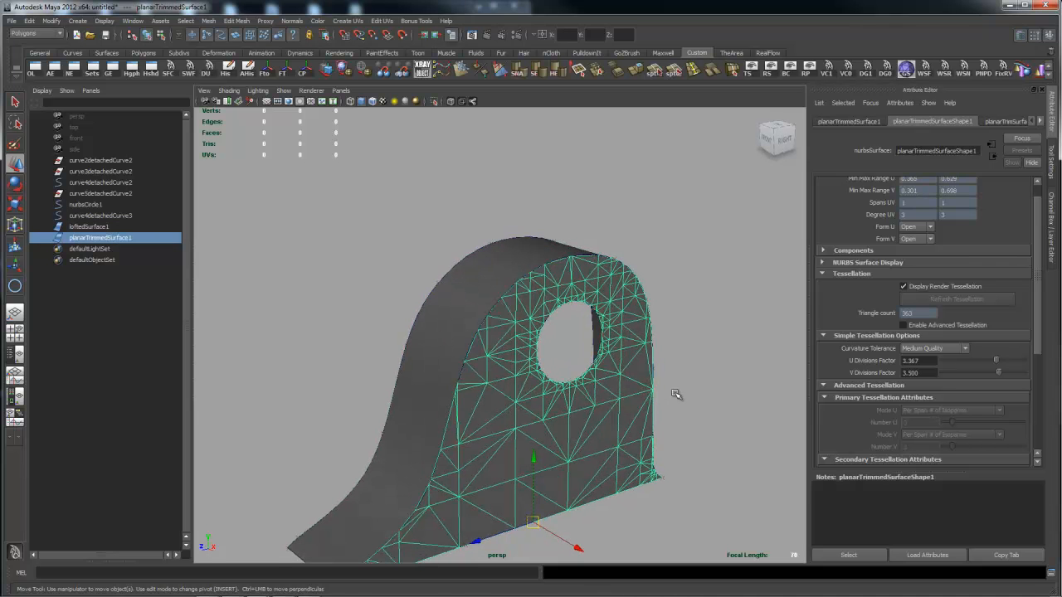
pyautogui.click(904, 285)
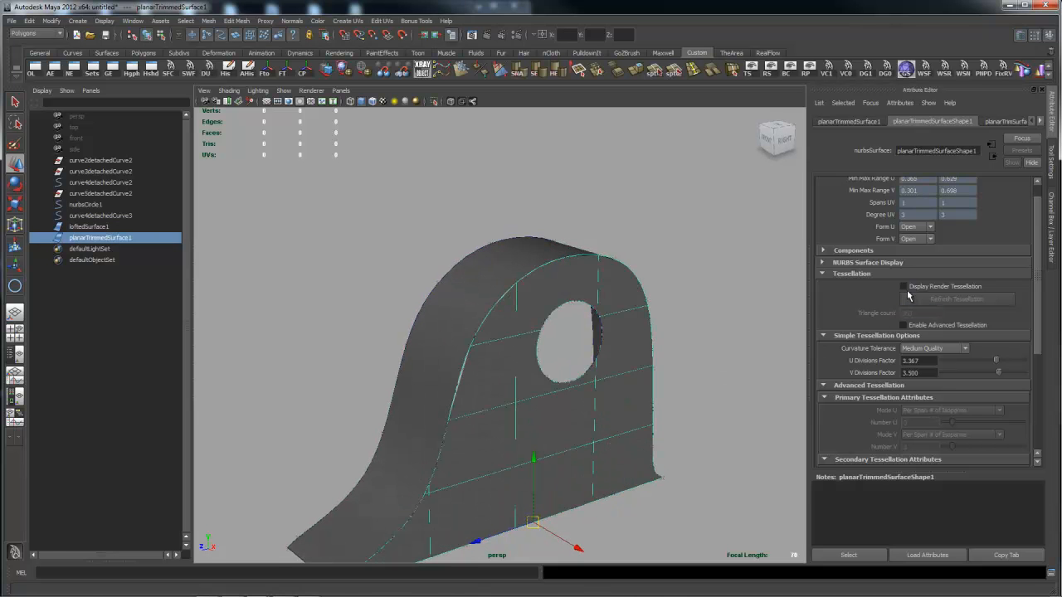
# - Open the mental ray Approximation Editor and place it over the upper part of the viewport
pyautogui.scroll(5, 681, 340)
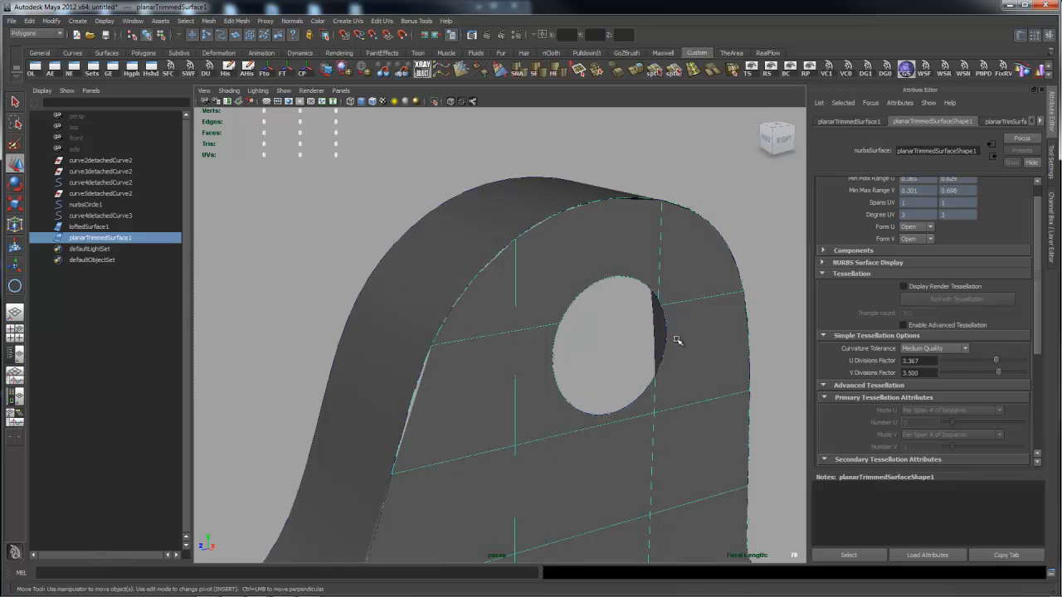
pyautogui.keyDown('alt'); pyautogui.moveTo(675, 332); pyautogui.dragTo(675, 285); pyautogui.keyUp('alt')
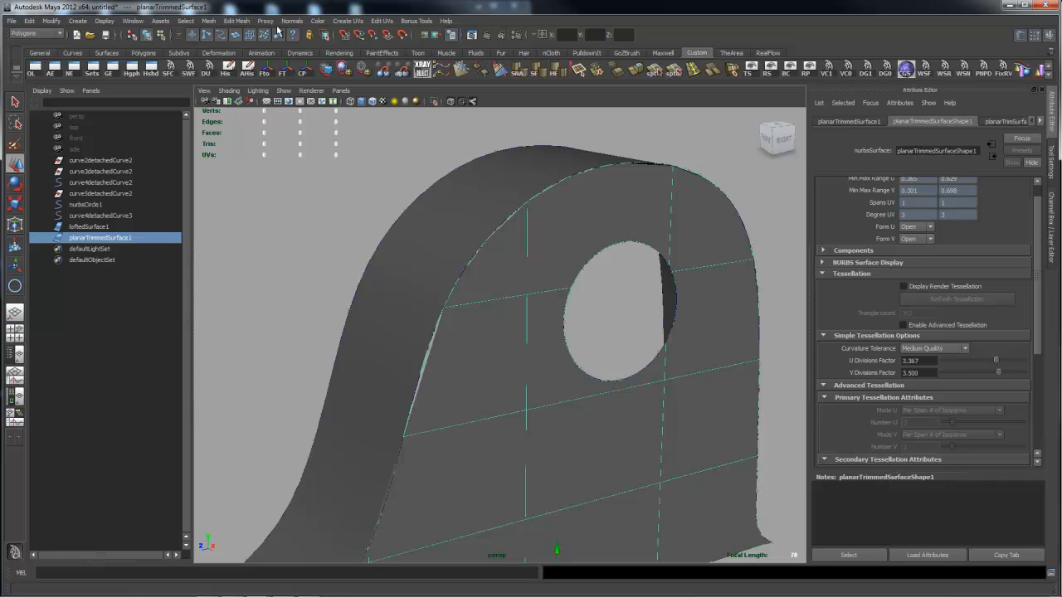
pyautogui.click(133, 20)
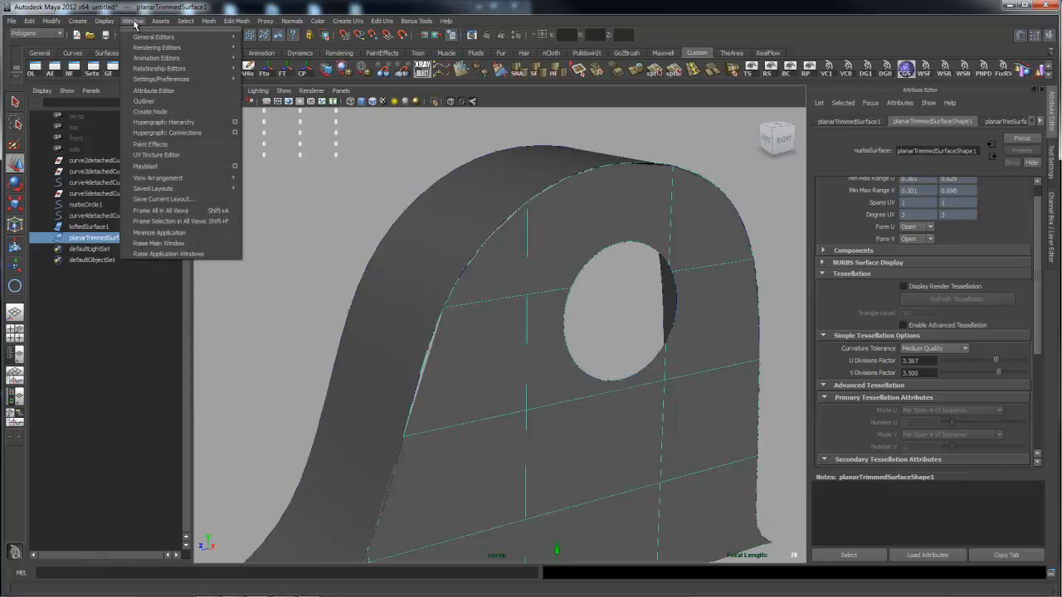
pyautogui.moveTo(153, 47)
pyautogui.moveTo(284, 96)
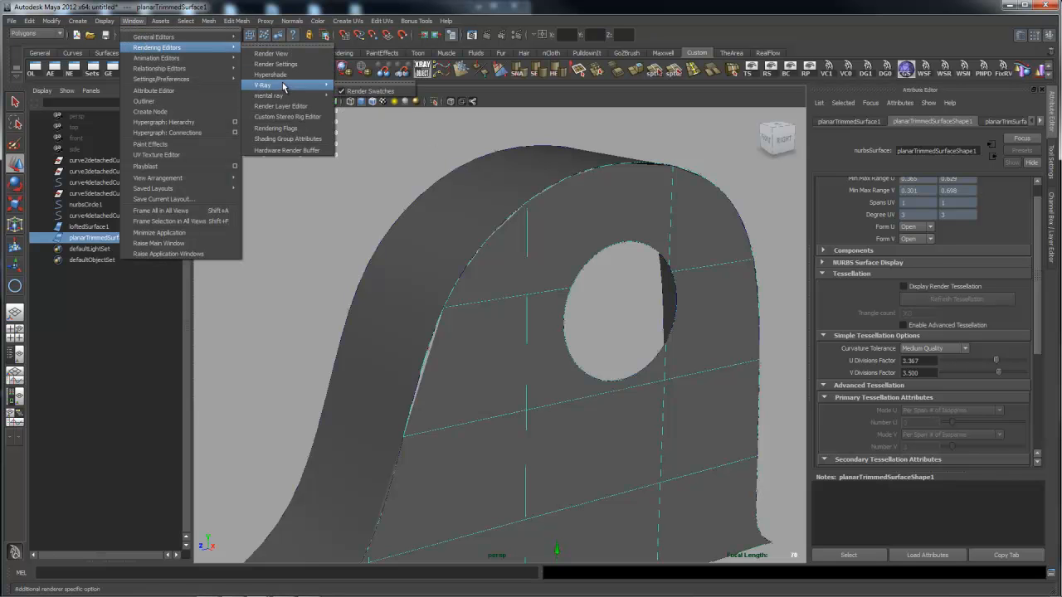
pyautogui.click(377, 102)
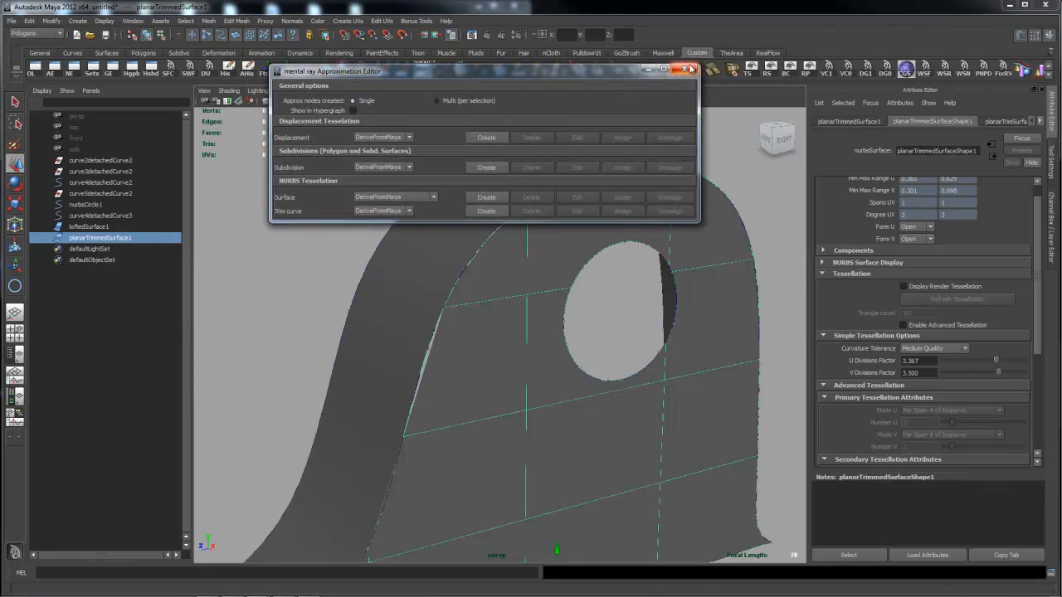
pyautogui.click(683, 69)
pyautogui.click(55, 71)
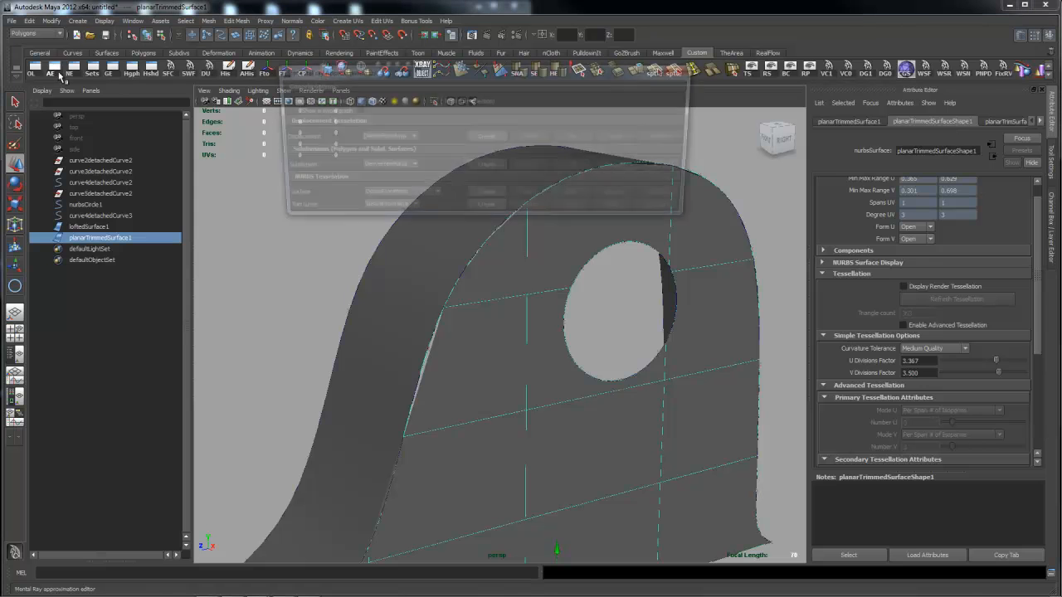
pyautogui.moveTo(514, 79); pyautogui.dragTo(510, 62)
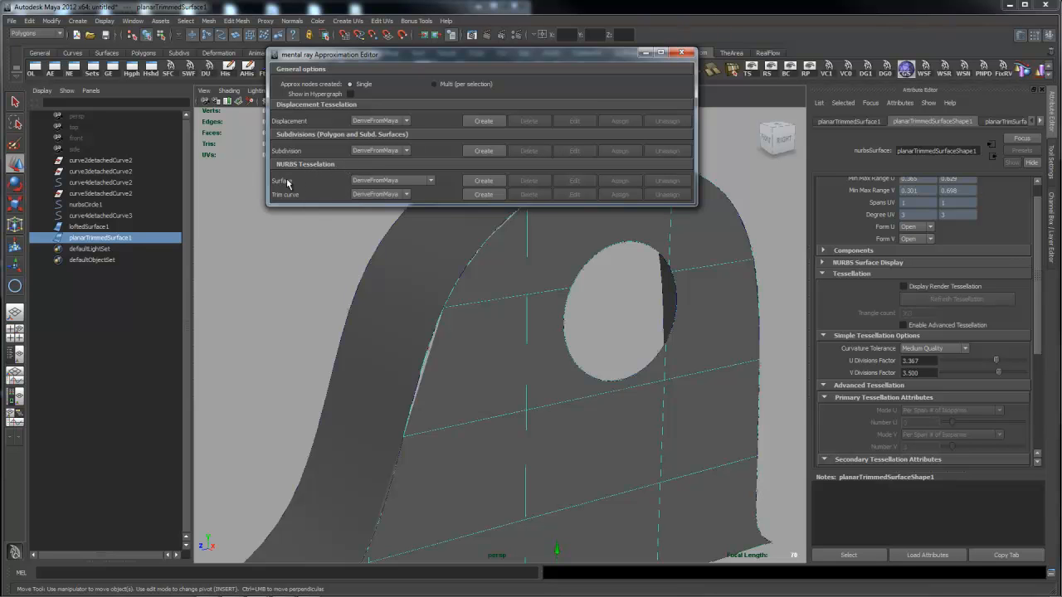
# - Delete the existing NURBS surface approximation node mentalraySurfaceApprox1 in the Approximation Editor
pyautogui.click(431, 184)
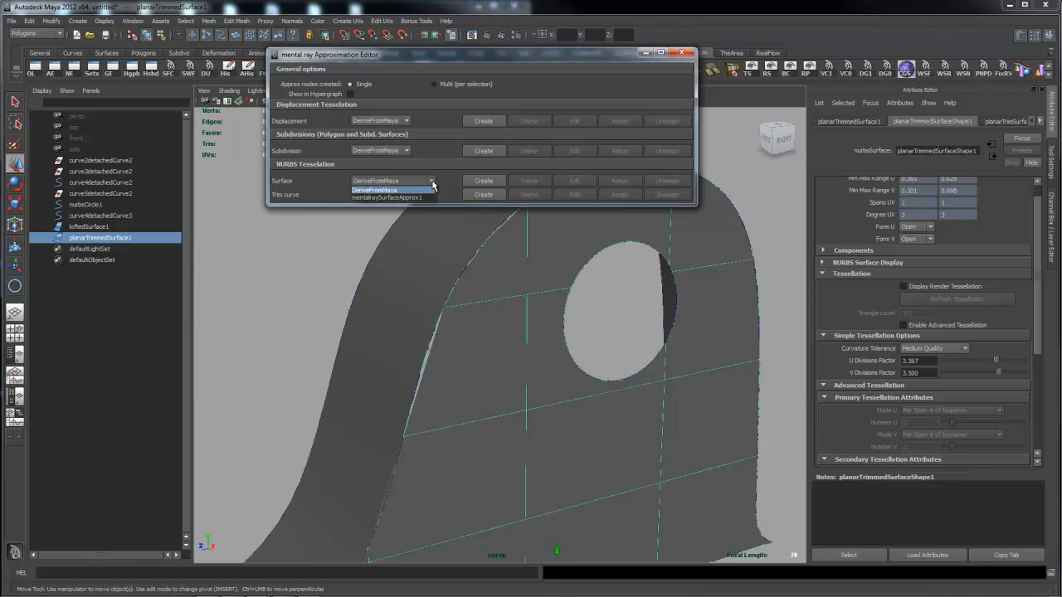
pyautogui.click(423, 197)
pyautogui.click(533, 182)
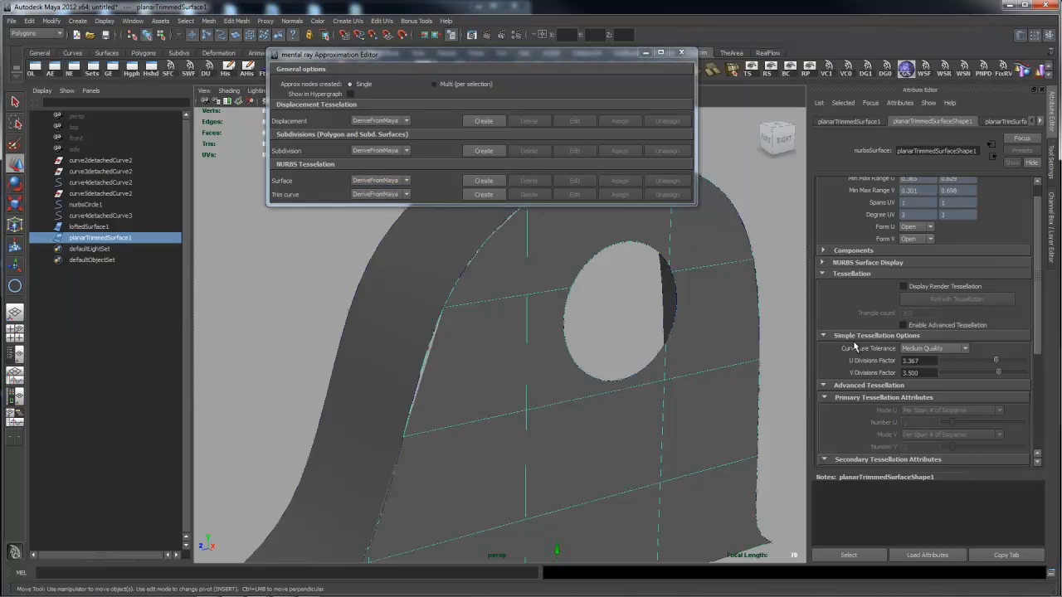
# - Reset the planar face's divisions factor, set the lofted rim's U divisions factor to 1.5, and collapse the tessellation settings
pyautogui.moveTo(933, 362); pyautogui.dragTo(860, 363)
pyautogui.press('Tab')
pyautogui.click(413, 298)
pyautogui.doubleClick(929, 361)
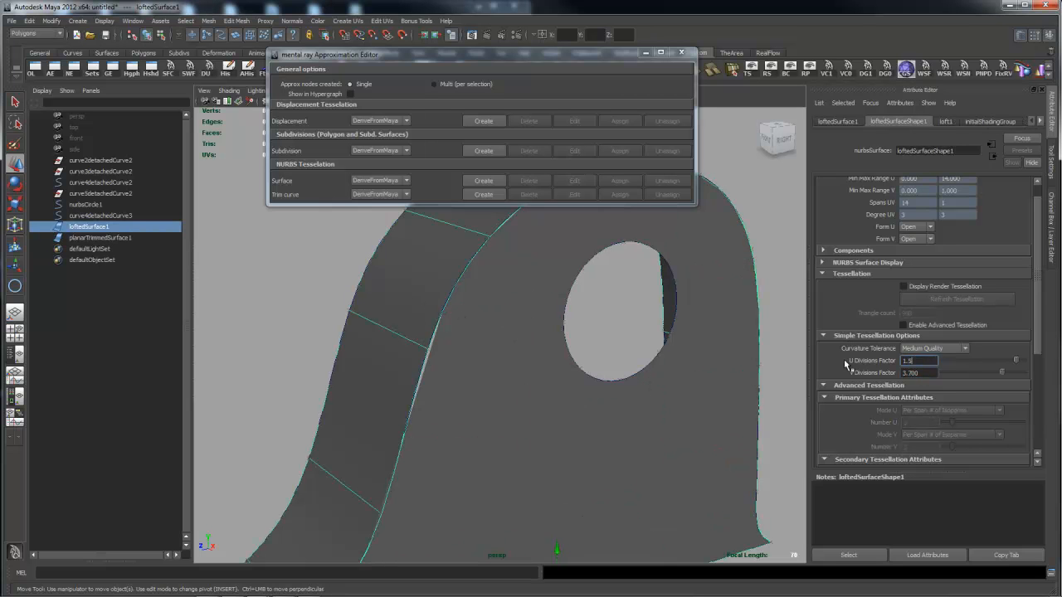
pyautogui.press('Tab')
pyautogui.click(831, 277)
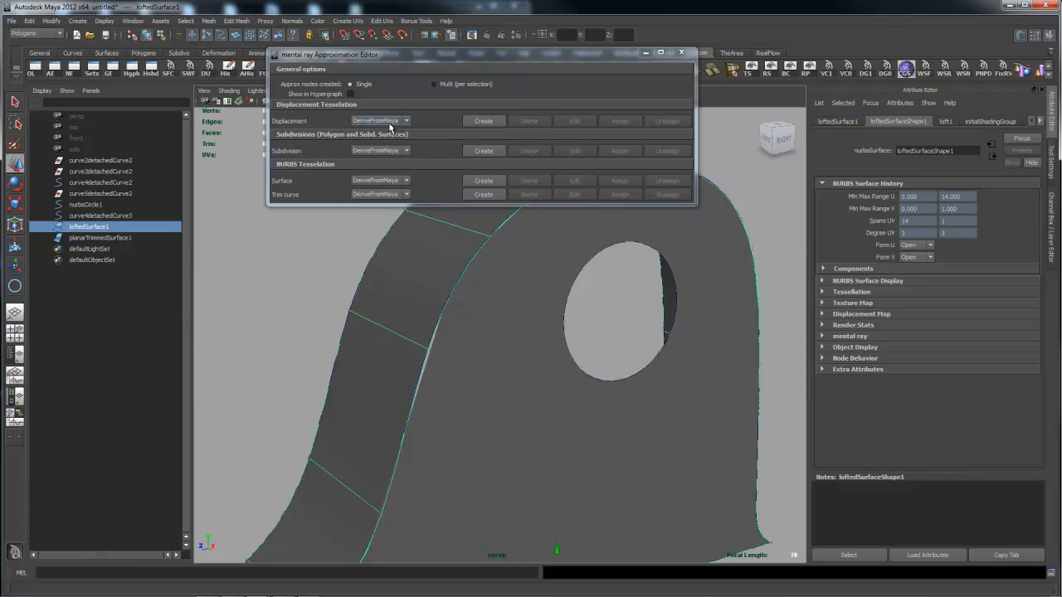
# - Try creating a subdivision approximation for the planar side face, and reselect that face
pyautogui.click(508, 330)
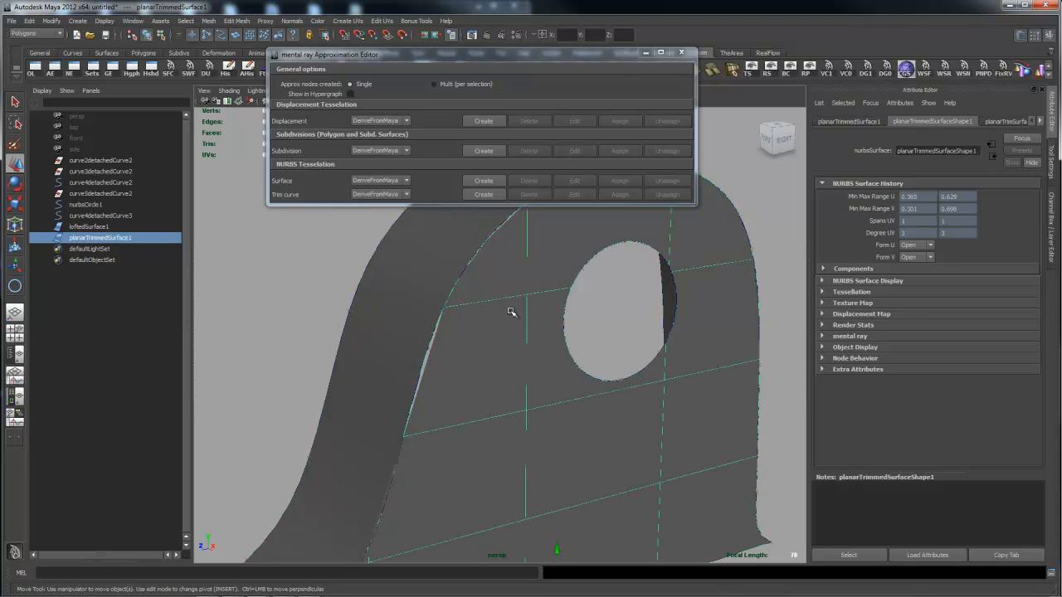
pyautogui.click(484, 150)
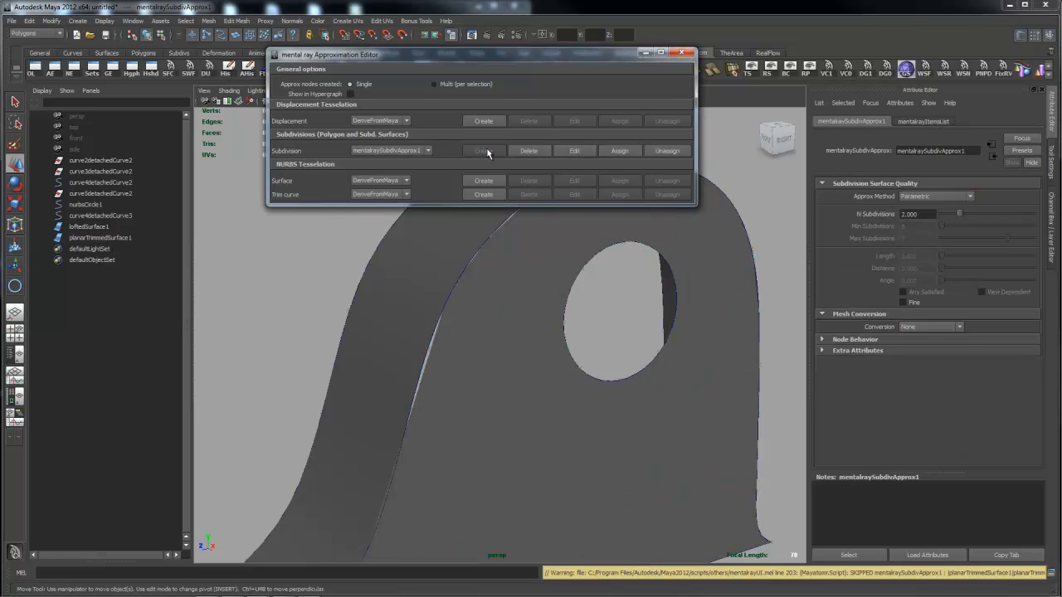
pyautogui.click(517, 292)
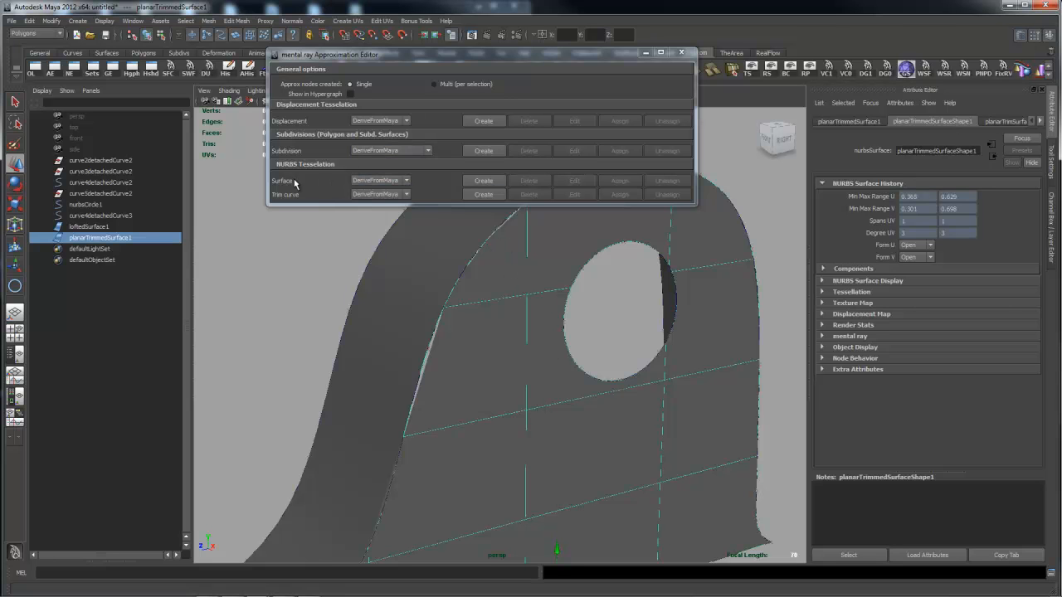
# - Delete the leftover subdivision approximation node mentalraySubdivApprox1 in the Approximation Editor
pyautogui.click(393, 182)
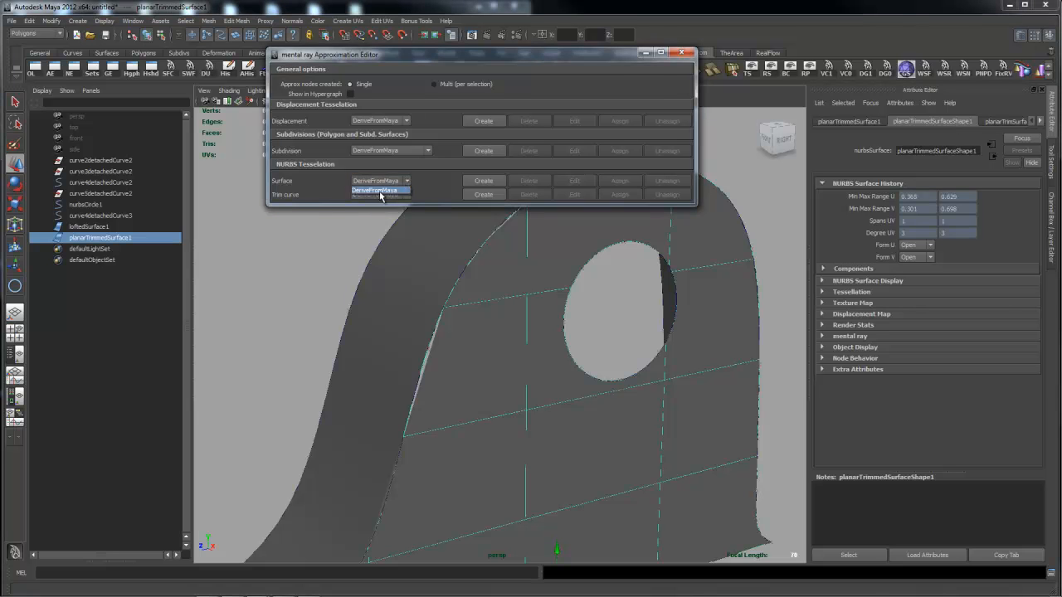
pyautogui.click(407, 189)
pyautogui.click(428, 151)
pyautogui.click(419, 167)
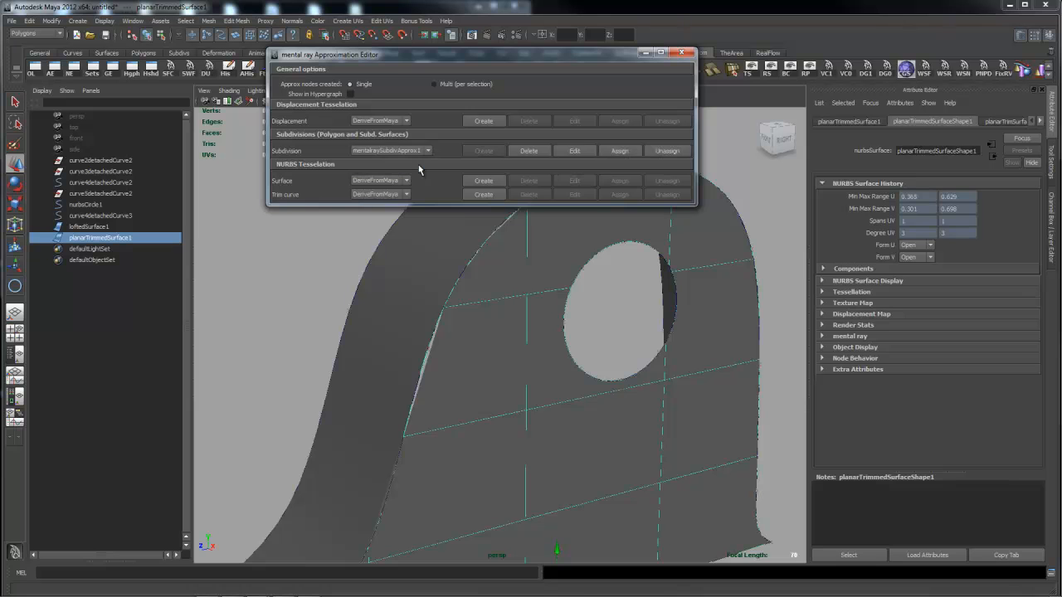
pyautogui.click(531, 150)
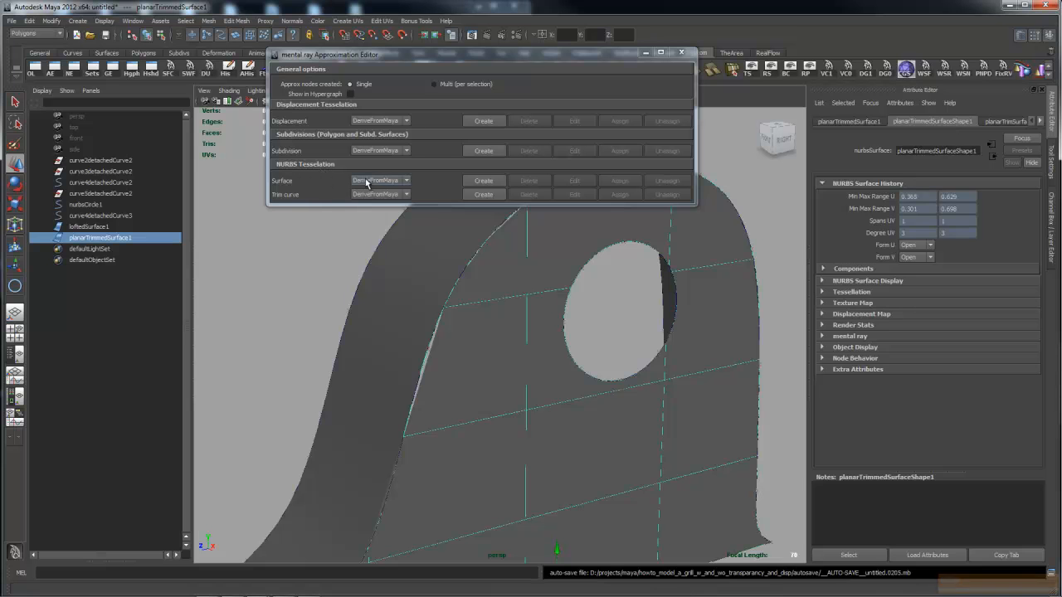
# - Create a NURBS surface approximation for the planar side face and set its approximation method to Spatial
pyautogui.click(475, 181)
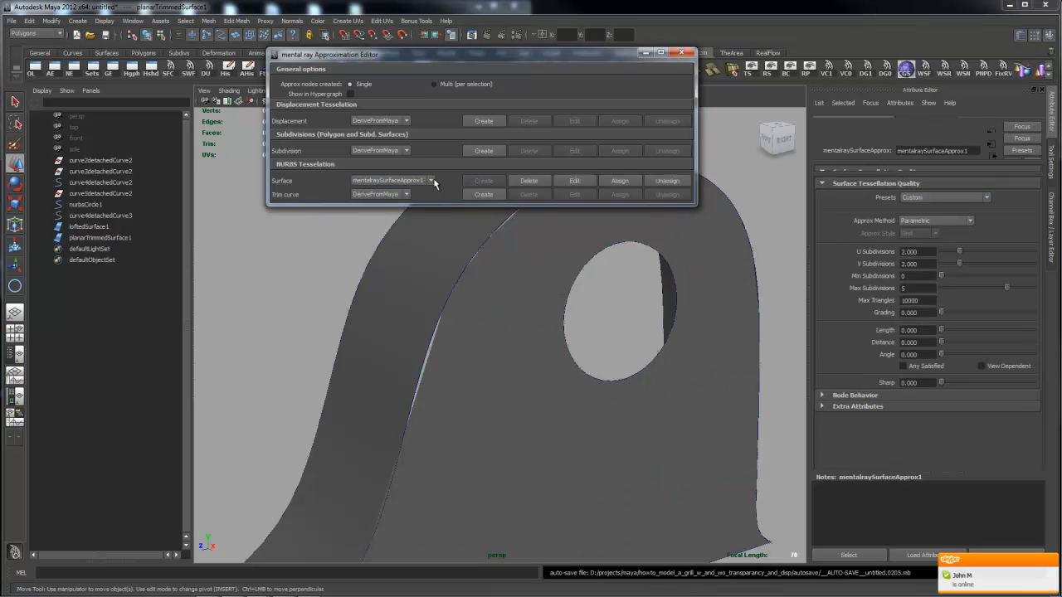
pyautogui.click(512, 321)
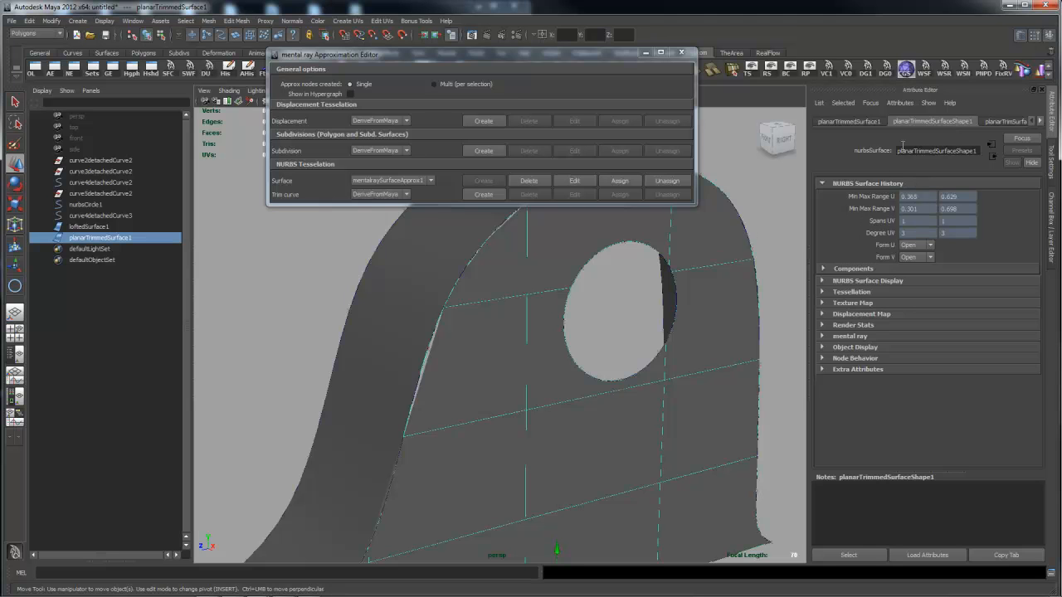
pyautogui.click(572, 182)
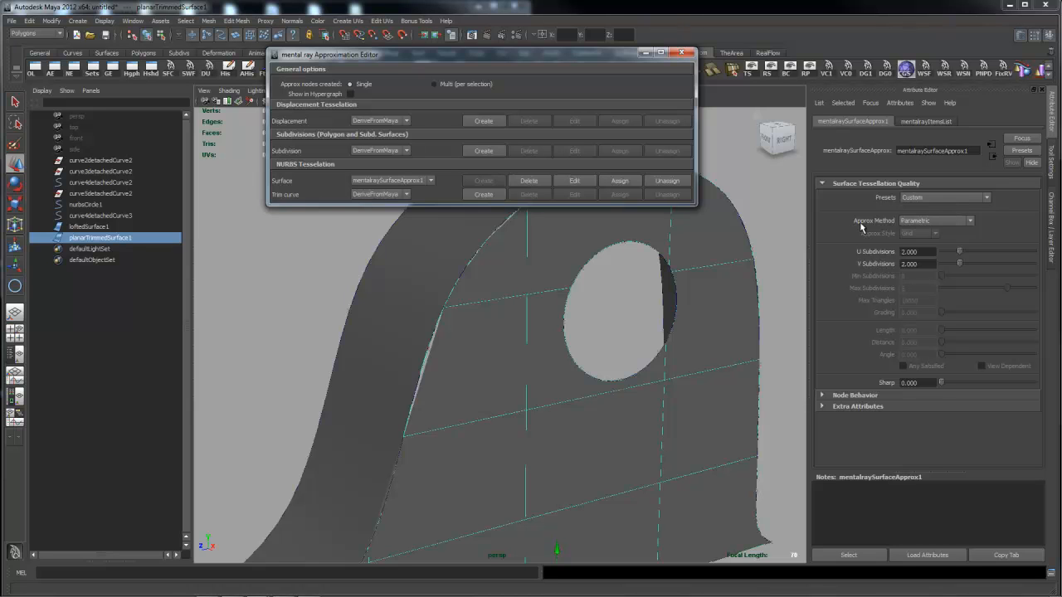
pyautogui.click(971, 221)
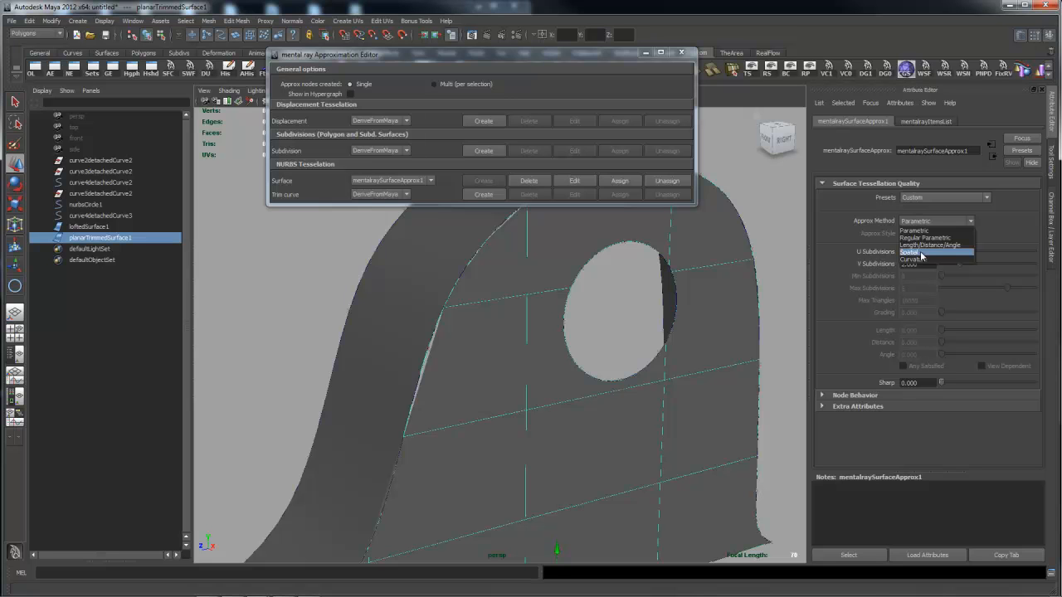
pyautogui.click(921, 253)
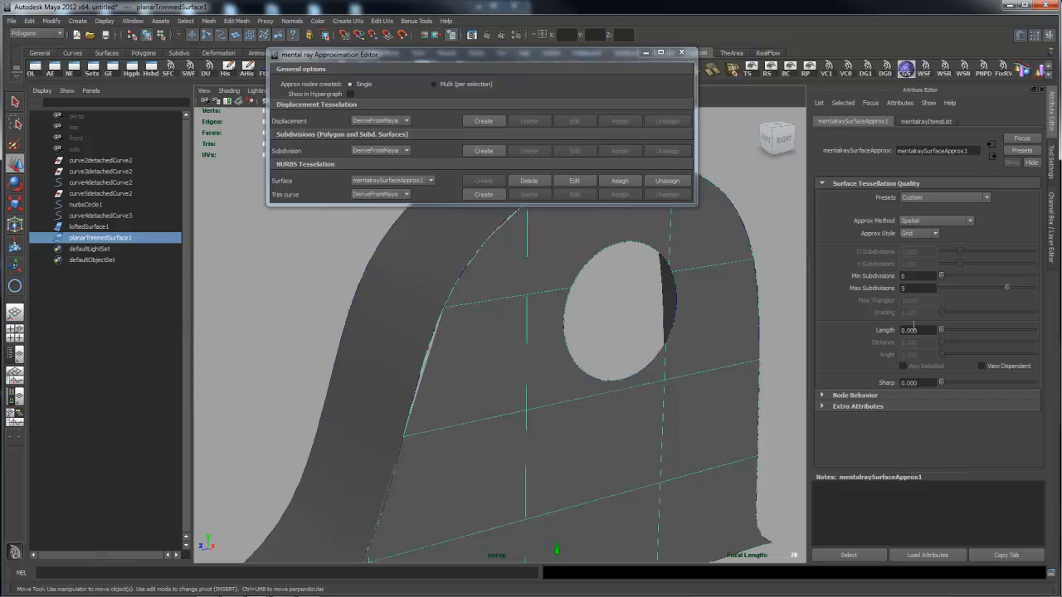
# - Examine the bracket's lower corner against the grid in the side view to judge the scale of its curved edge
pyautogui.keyDown('shift'); pyautogui.click(741, 324); pyautogui.keyUp('shift')
pyautogui.press('space')
pyautogui.keyDown('shift'); pyautogui.click(758, 326); pyautogui.keyUp('shift')
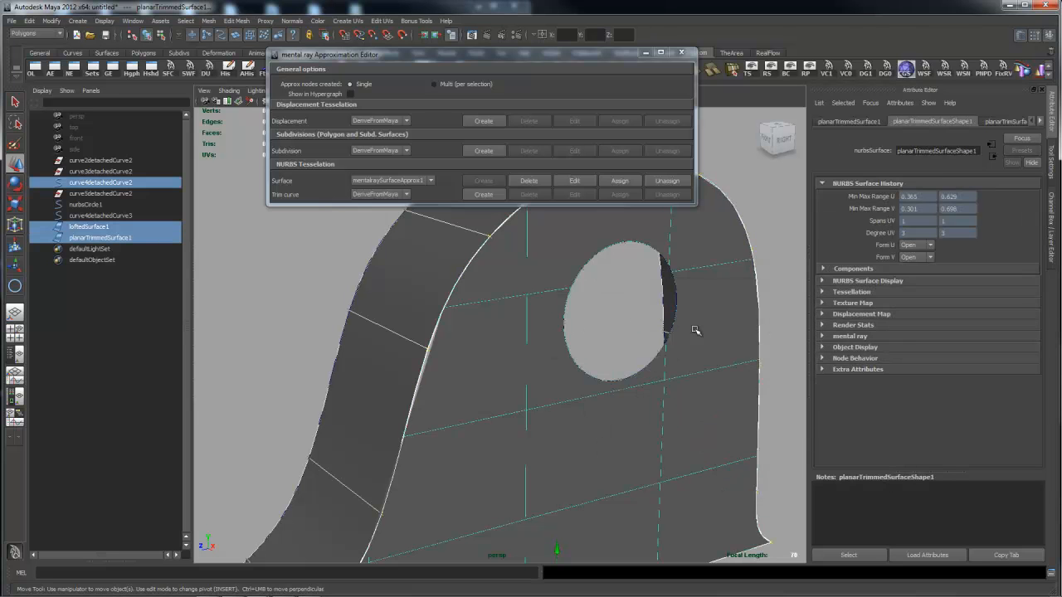
pyautogui.press('space')
pyautogui.hotkey('ctrl', 'z')
pyautogui.press('space')
pyautogui.moveTo(702, 333); pyautogui.dragTo(787, 340)
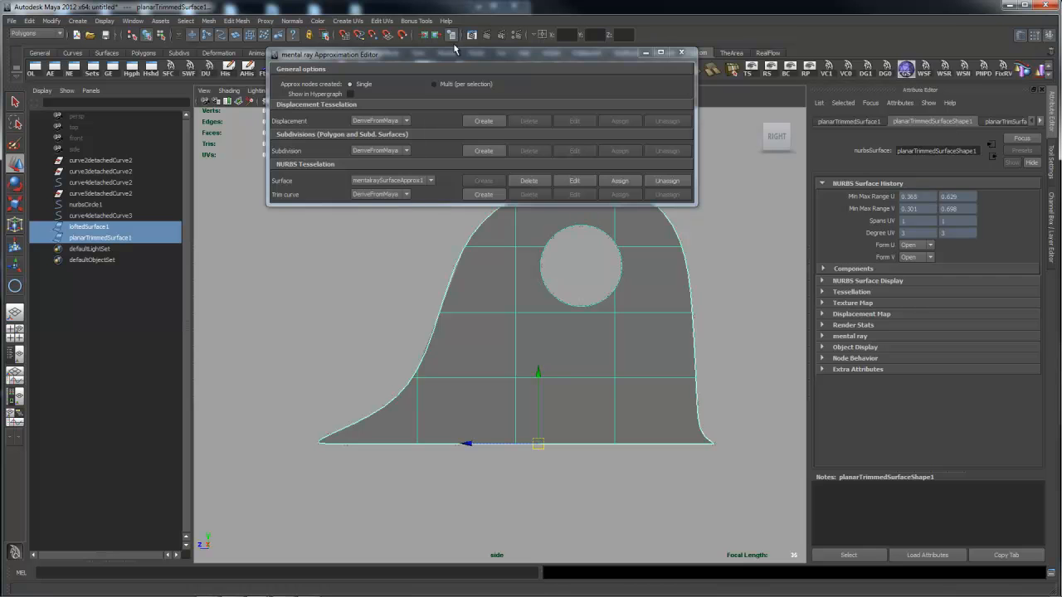
pyautogui.moveTo(456, 56); pyautogui.dragTo(538, 71)
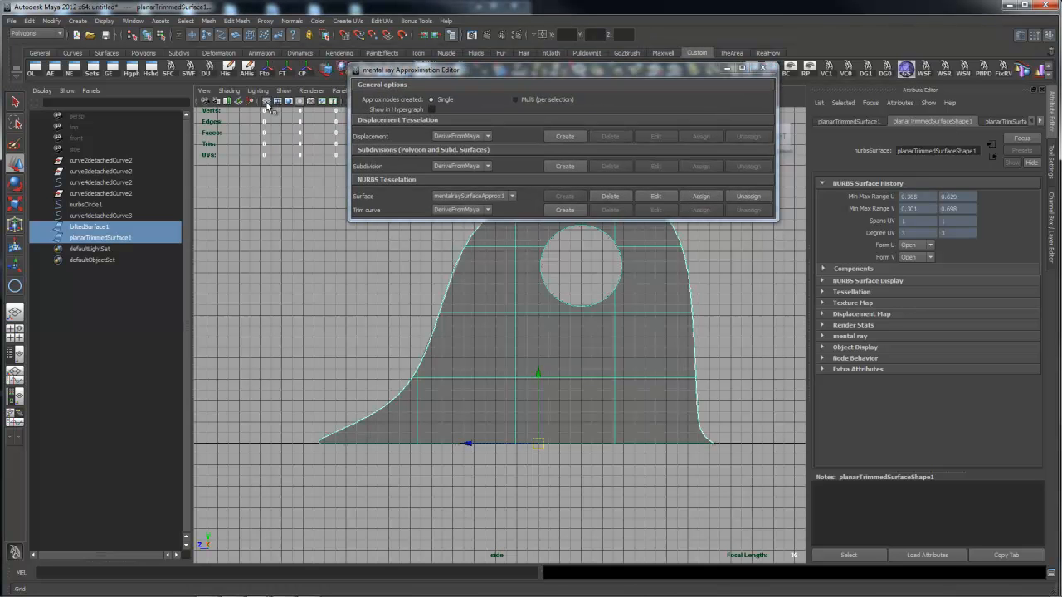
pyautogui.keyDown('alt'); pyautogui.moveTo(366, 259); pyautogui.dragTo(590, 279, button='right'); pyautogui.keyUp('alt')
pyautogui.keyDown('alt'); pyautogui.moveTo(590, 278); pyautogui.dragTo(379, 238, button='middle'); pyautogui.keyUp('alt')
pyautogui.keyDown('alt'); pyautogui.moveTo(379, 238); pyautogui.dragTo(590, 301, button='right'); pyautogui.keyUp('alt')
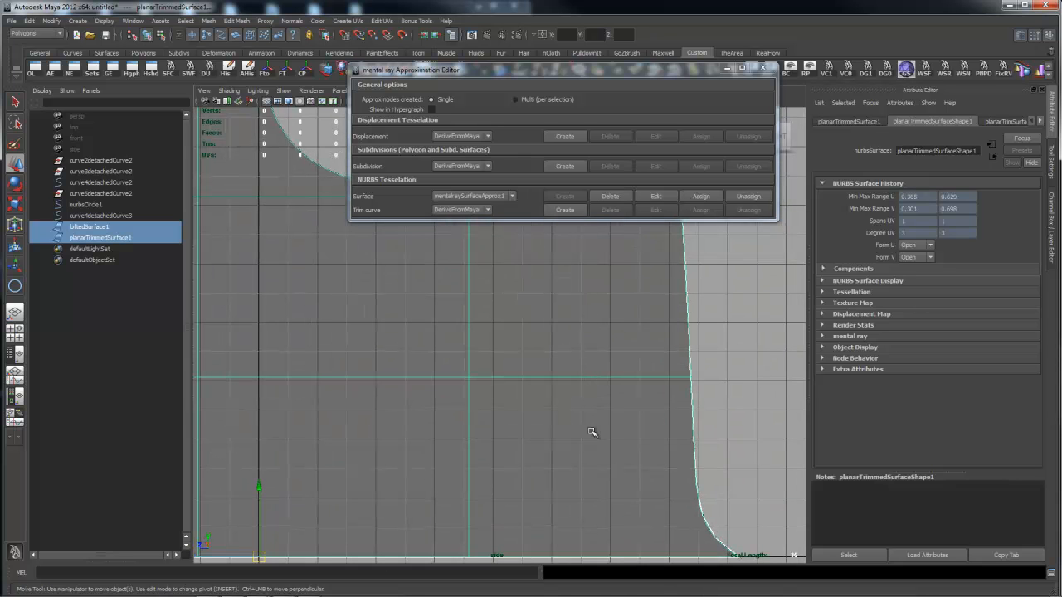
pyautogui.keyDown('alt'); pyautogui.moveTo(509, 401); pyautogui.dragTo(524, 251, button='middle'); pyautogui.keyUp('alt')
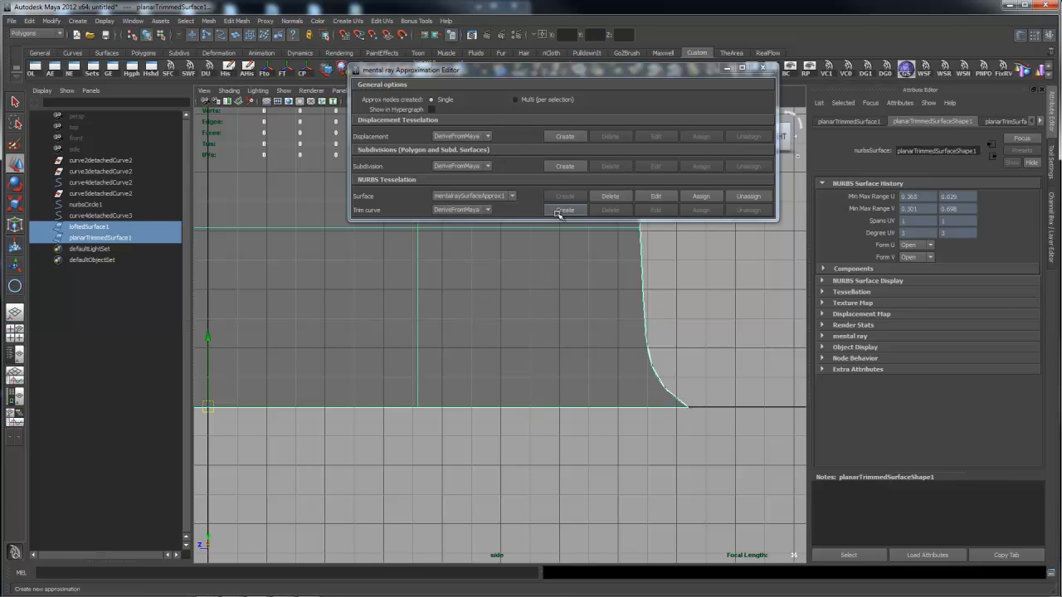
# - Set the length of the planar face's spatial surface approximation to 0.1
pyautogui.click(563, 289)
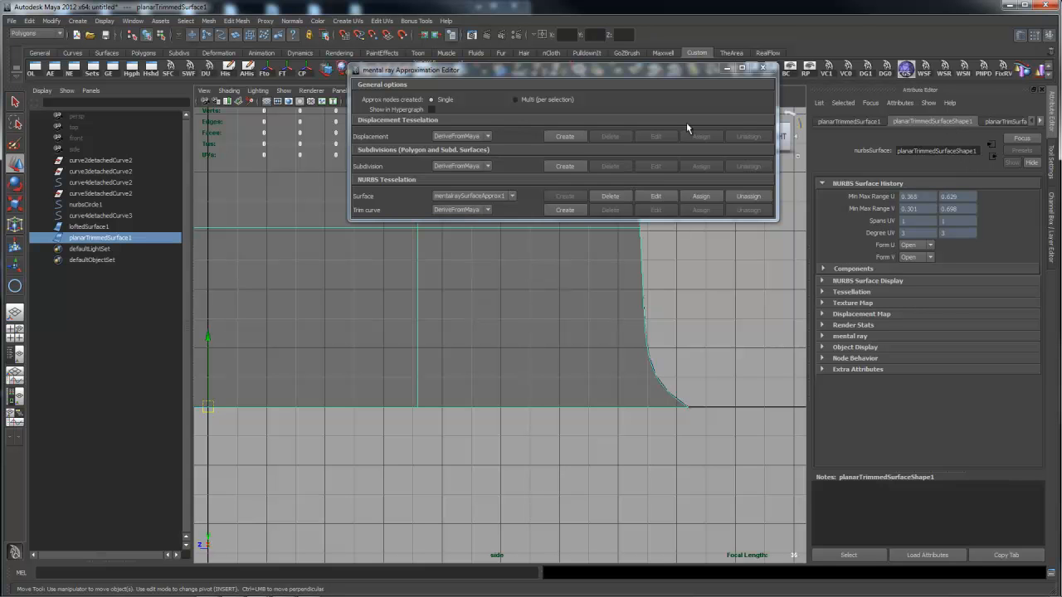
pyautogui.click(655, 196)
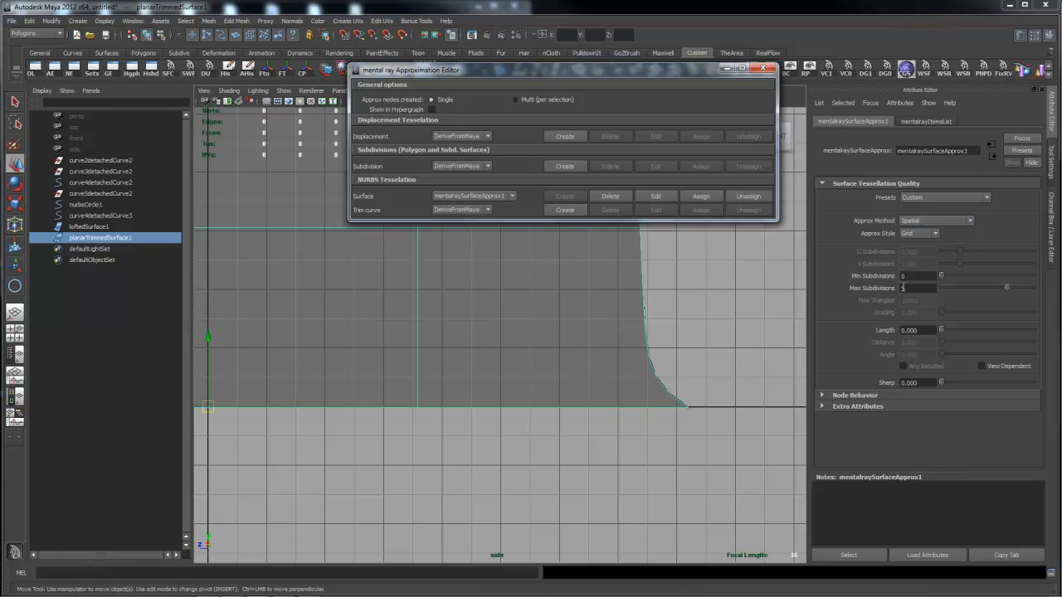
pyautogui.moveTo(926, 330); pyautogui.dragTo(834, 332)
pyautogui.write('1')
pyautogui.press('Return')
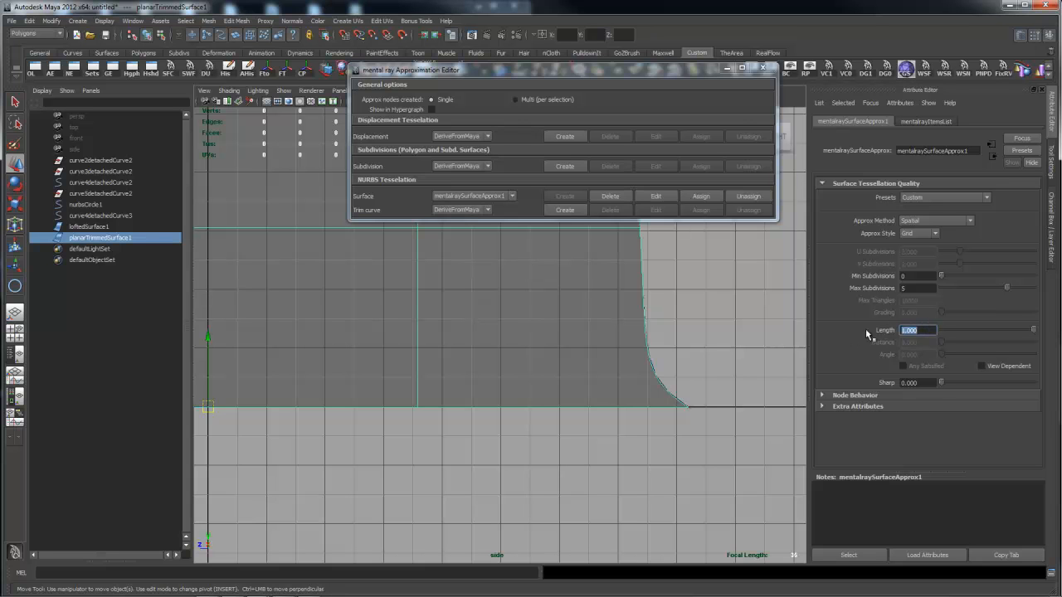
pyautogui.press('BackSpace')
pyautogui.write('0.1')
pyautogui.press('Return')
# - Assign the existing mentalraySurfaceApprox1 node to the lofted rim surface as its NURBS surface approximation
pyautogui.keyDown('alt'); pyautogui.moveTo(709, 322); pyautogui.dragTo(540, 325, button='right'); pyautogui.keyUp('alt')
pyautogui.press('space')
pyautogui.moveTo(540, 324); pyautogui.dragTo(535, 296)
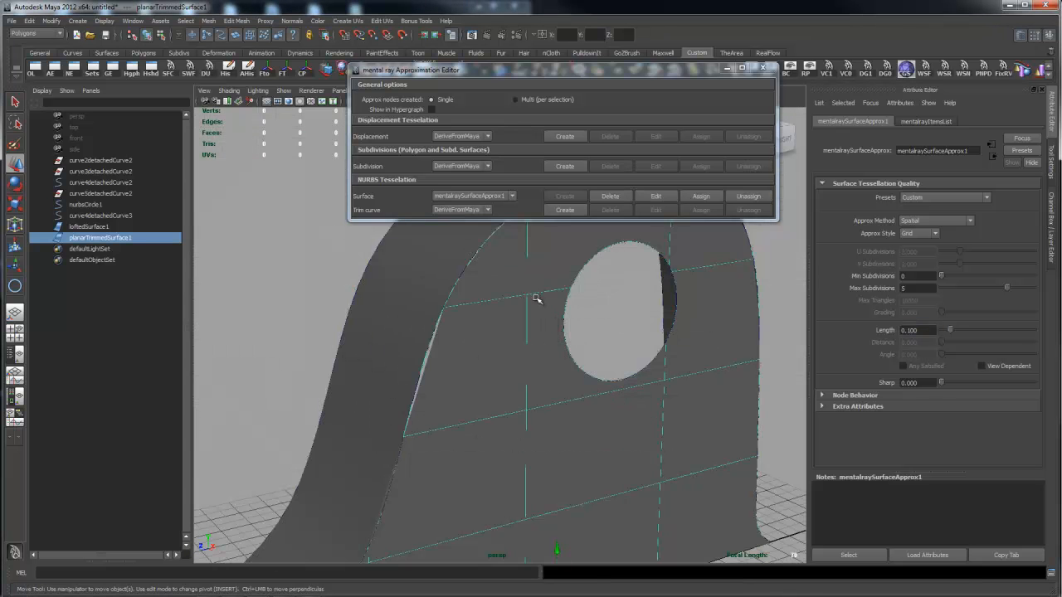
pyautogui.keyDown('alt'); pyautogui.moveTo(609, 341); pyautogui.dragTo(467, 353); pyautogui.keyUp('alt')
pyautogui.keyDown('alt'); pyautogui.moveTo(619, 336); pyautogui.dragTo(627, 370, button='middle'); pyautogui.keyUp('alt')
pyautogui.keyDown('alt'); pyautogui.moveTo(729, 370); pyautogui.dragTo(676, 364, button='right'); pyautogui.keyUp('alt')
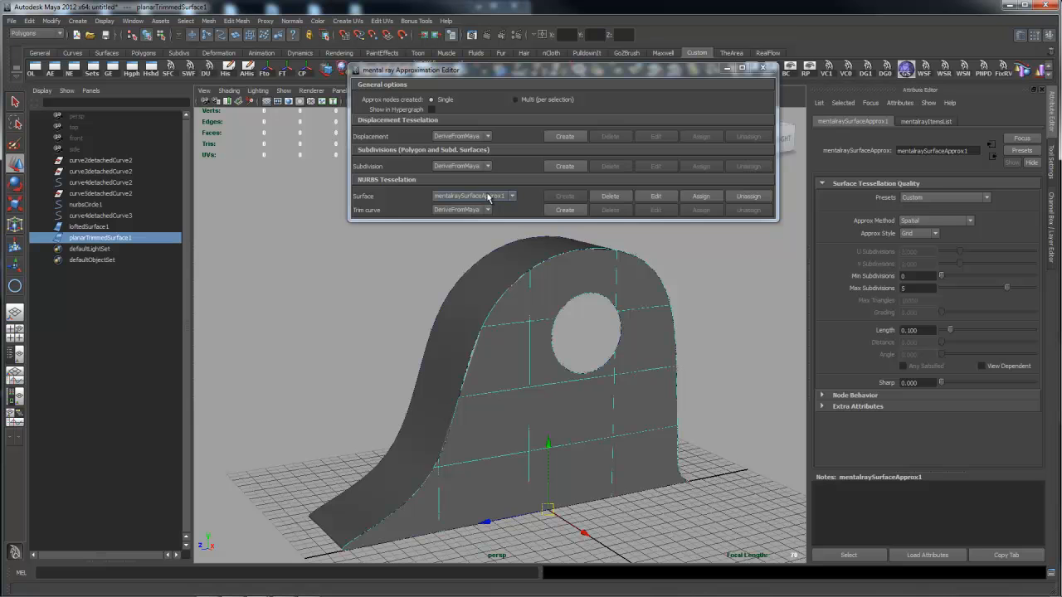
pyautogui.click(461, 384)
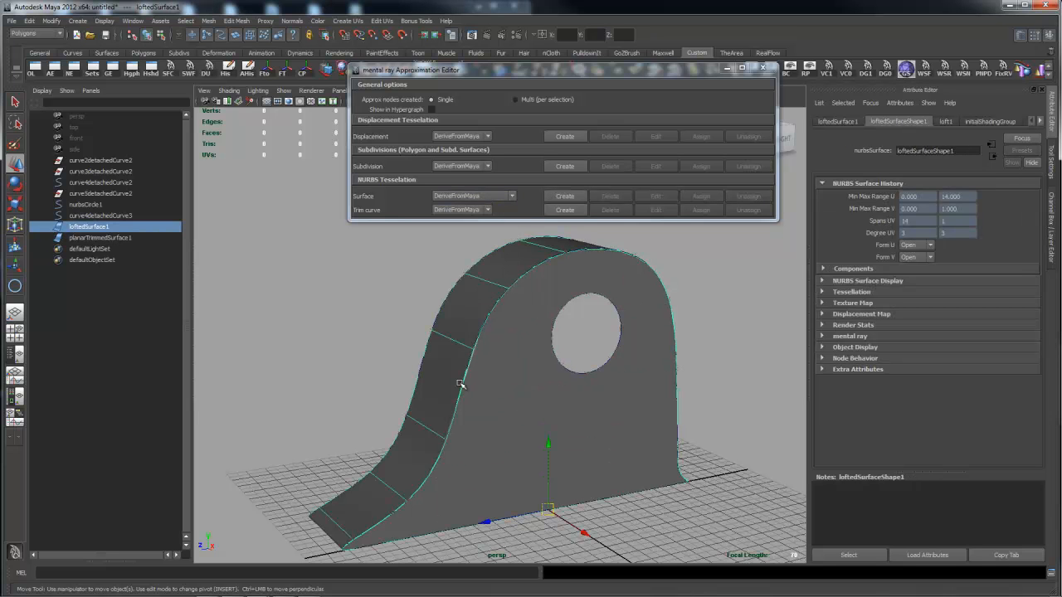
pyautogui.click(514, 195)
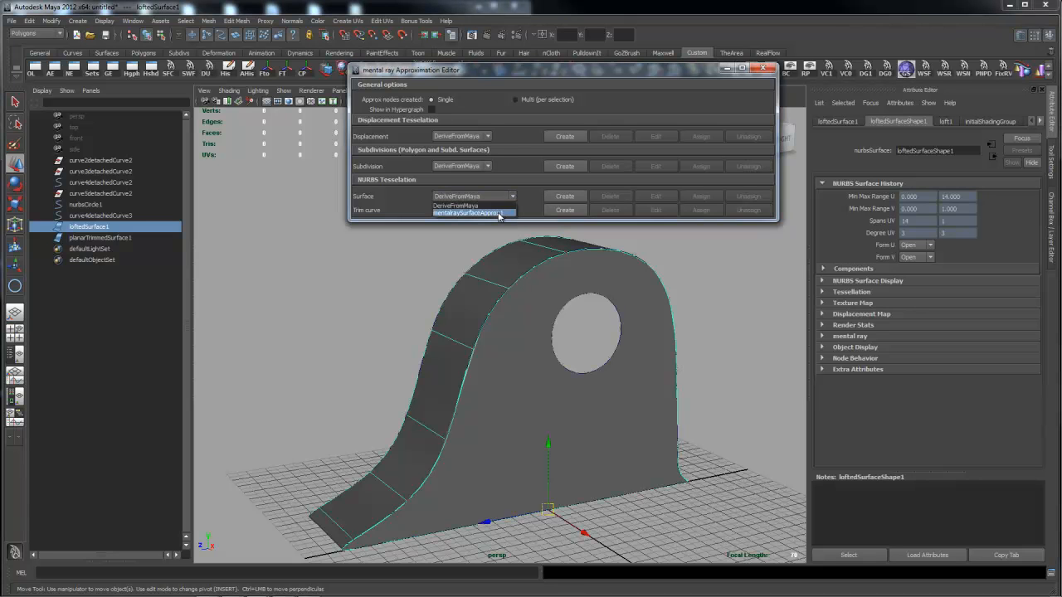
pyautogui.click(498, 214)
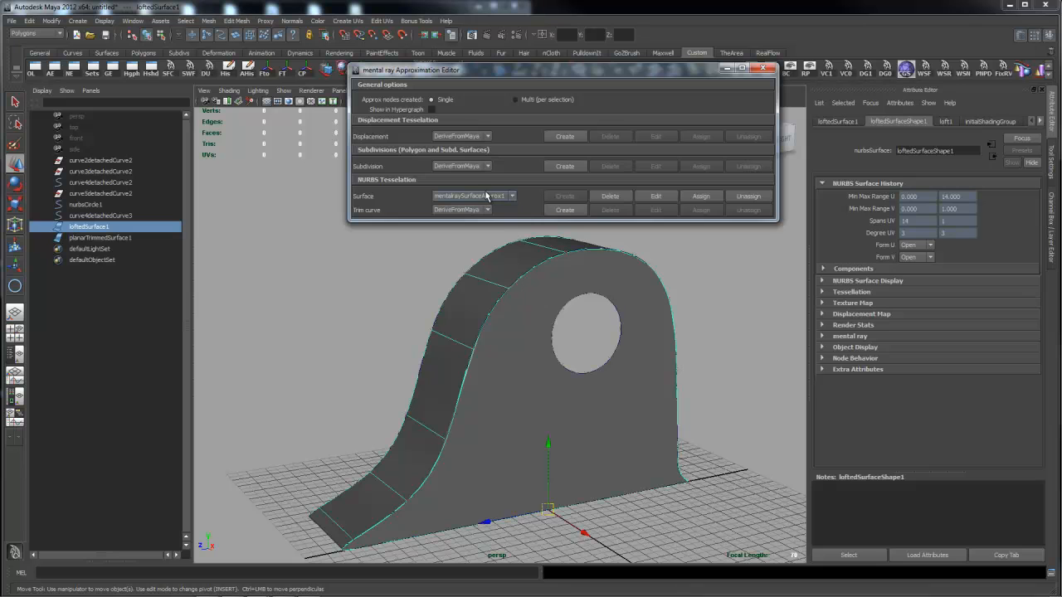
pyautogui.click(513, 196)
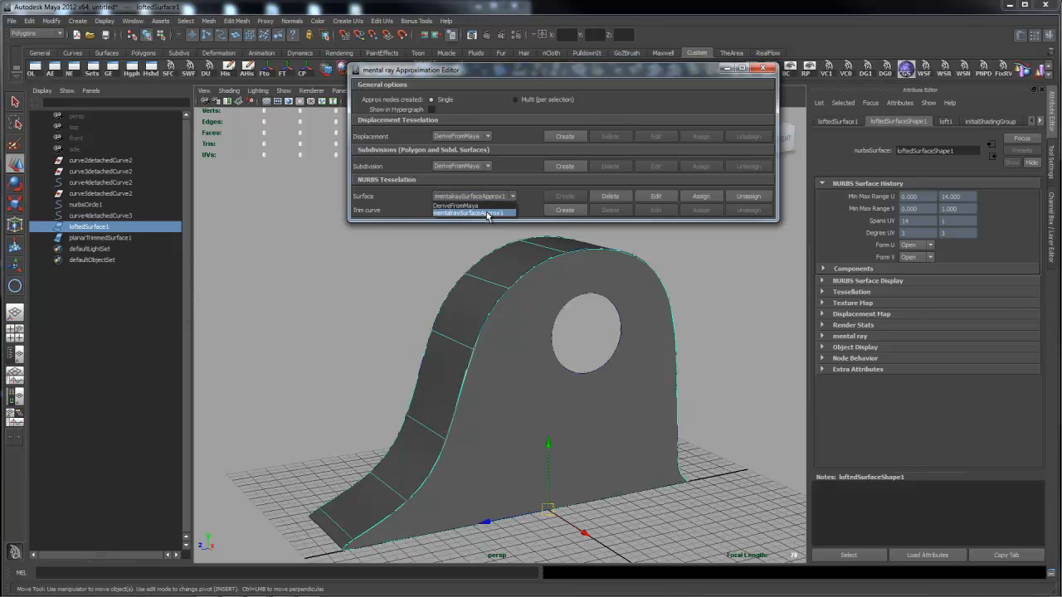
pyautogui.click(515, 196)
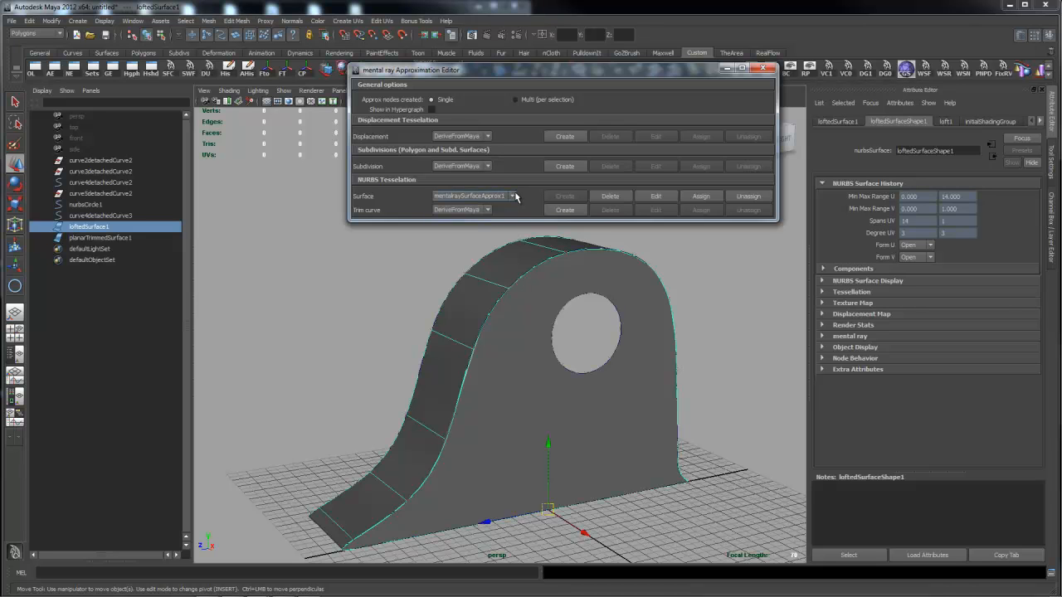
pyautogui.click(703, 198)
# - Check which surface approximation is assigned to the planar face and the lofted rim, and clear the selection
pyautogui.click(660, 322)
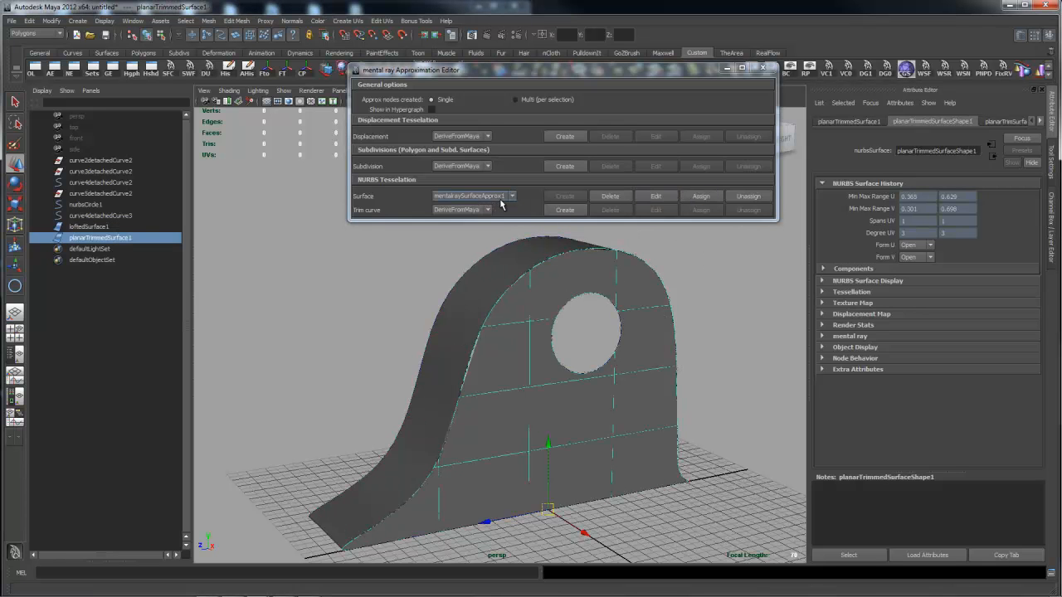
pyautogui.click(515, 261)
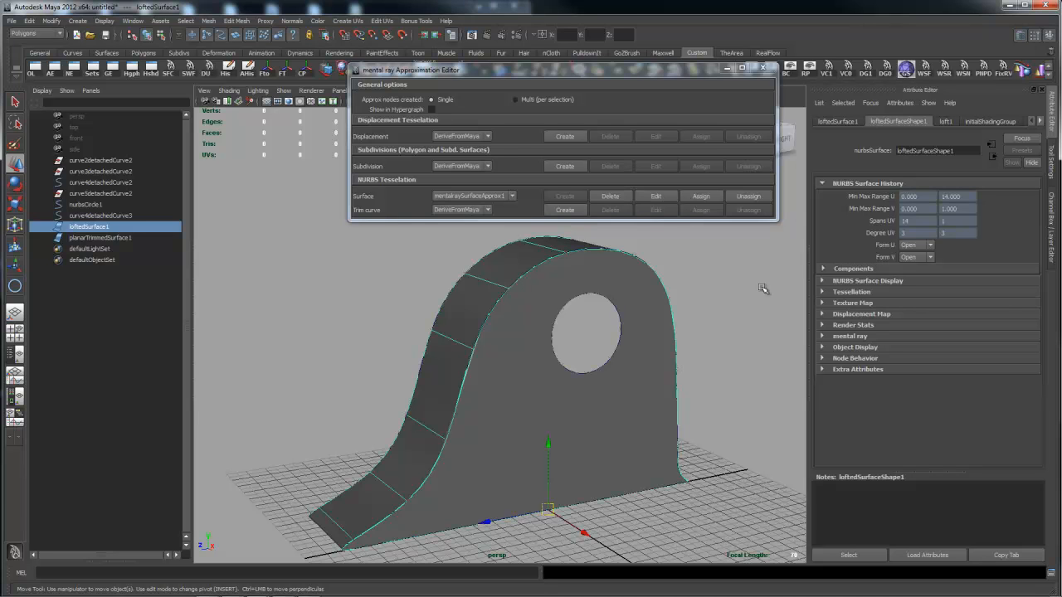
pyautogui.keyDown('alt'); pyautogui.moveTo(727, 299); pyautogui.dragTo(697, 295); pyautogui.keyUp('alt')
pyautogui.click(616, 307)
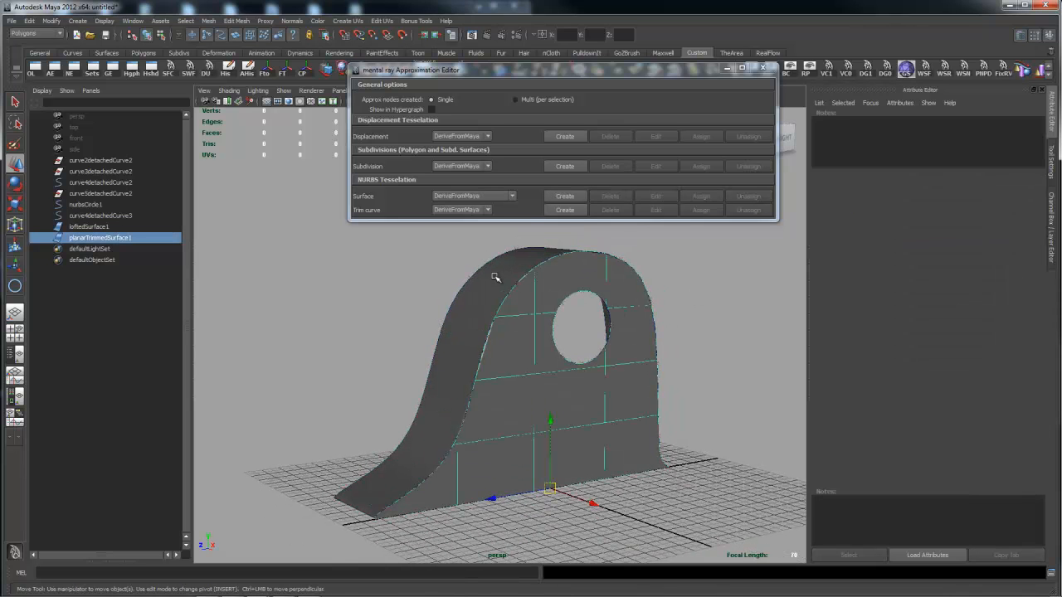
pyautogui.moveTo(674, 269); pyautogui.dragTo(651, 295)
pyautogui.click(724, 295)
pyautogui.keyDown('alt'); pyautogui.moveTo(724, 295); pyautogui.dragTo(665, 323); pyautogui.keyUp('alt')
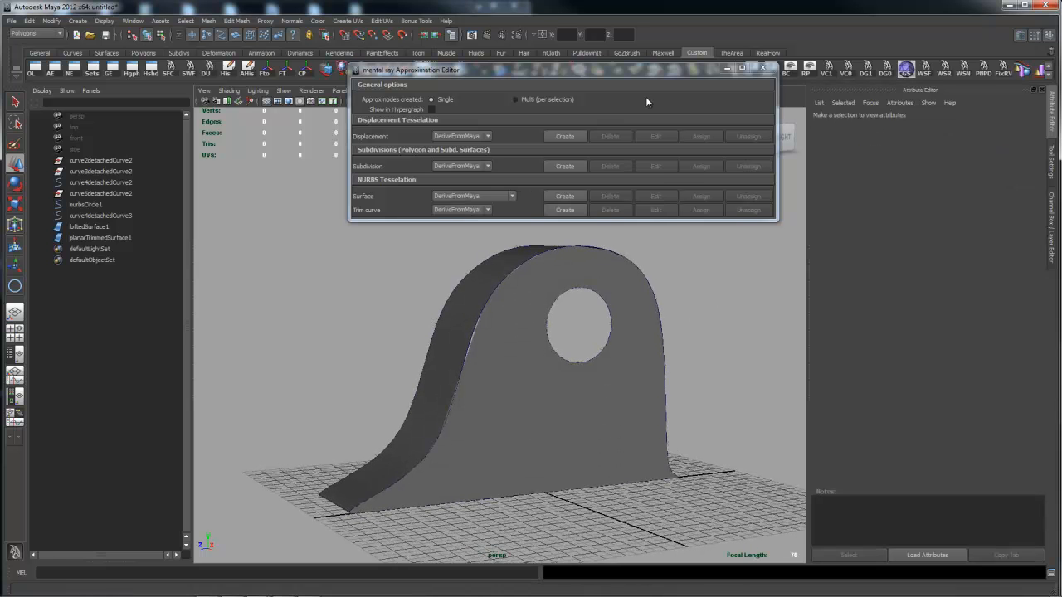
# - Close the Approximation Editor, render the whole bracket in perspective with mental ray, and dismiss the render
pyautogui.click(762, 67)
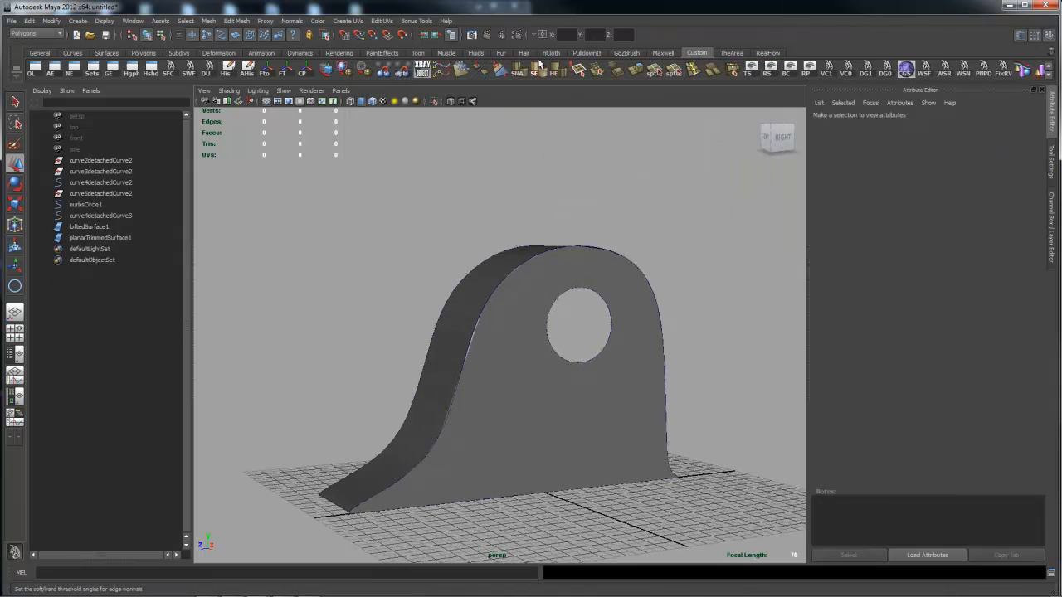
pyautogui.click(487, 37)
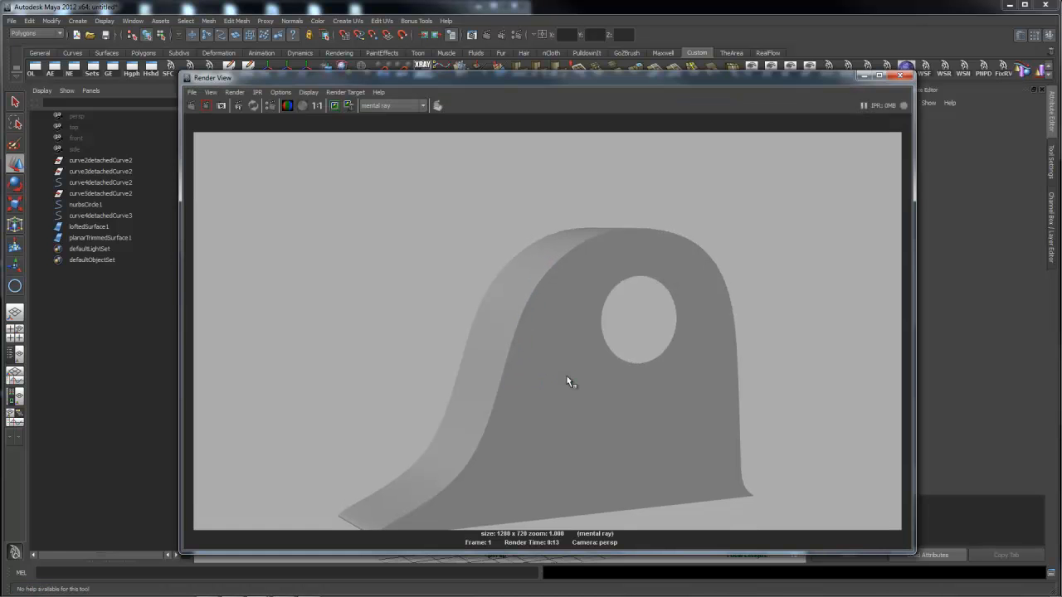
pyautogui.click(900, 75)
# - Render a close-up of the side face's flared lower corner, dismiss the render, and select the planar side face
pyautogui.keyDown('alt'); pyautogui.moveTo(423, 268); pyautogui.dragTo(908, 239, button='right'); pyautogui.keyUp('alt')
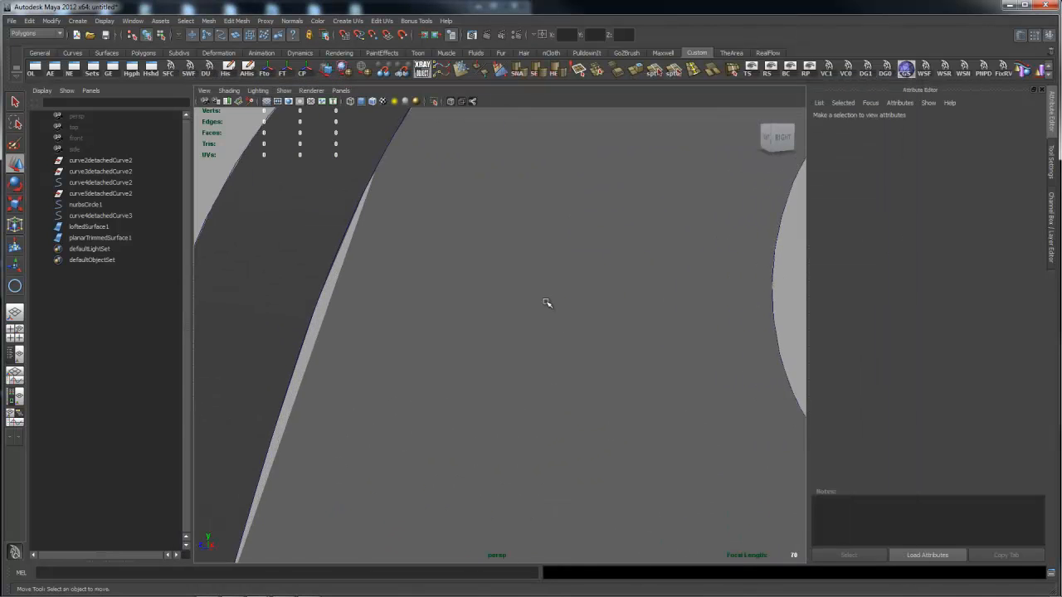
pyautogui.keyDown('alt'); pyautogui.moveTo(493, 319); pyautogui.dragTo(600, 276, button='middle'); pyautogui.keyUp('alt')
pyautogui.keyDown('alt'); pyautogui.moveTo(735, 277); pyautogui.dragTo(662, 283, button='right'); pyautogui.keyUp('alt')
pyautogui.keyDown('alt'); pyautogui.moveTo(662, 283); pyautogui.dragTo(531, 438, button='middle'); pyautogui.keyUp('alt')
pyautogui.keyDown('alt'); pyautogui.moveTo(675, 374); pyautogui.dragTo(416, 253, button='middle'); pyautogui.keyUp('alt')
pyautogui.keyDown('alt'); pyautogui.moveTo(554, 507); pyautogui.dragTo(309, 221, button='middle'); pyautogui.keyUp('alt')
pyautogui.keyDown('alt'); pyautogui.moveTo(392, 373); pyautogui.dragTo(351, 185, button='middle'); pyautogui.keyUp('alt')
pyautogui.keyDown('alt'); pyautogui.moveTo(440, 294); pyautogui.dragTo(416, 294); pyautogui.keyUp('alt')
pyautogui.keyDown('alt'); pyautogui.moveTo(420, 294); pyautogui.dragTo(336, 308, button='middle'); pyautogui.keyUp('alt')
pyautogui.keyDown('alt'); pyautogui.moveTo(337, 308); pyautogui.dragTo(567, 313, button='right'); pyautogui.keyUp('alt')
pyautogui.keyDown('alt'); pyautogui.moveTo(454, 324); pyautogui.dragTo(524, 345, button='middle'); pyautogui.keyUp('alt')
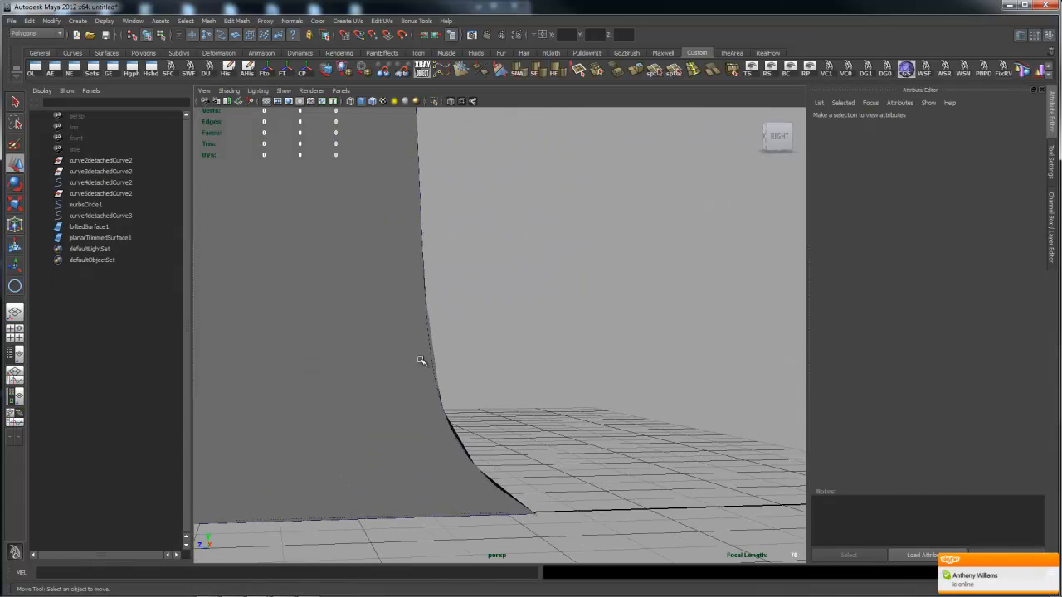
pyautogui.keyDown('alt'); pyautogui.moveTo(626, 379); pyautogui.dragTo(535, 370, button='right'); pyautogui.keyUp('alt')
pyautogui.keyDown('alt'); pyautogui.moveTo(535, 366); pyautogui.dragTo(544, 375); pyautogui.keyUp('alt')
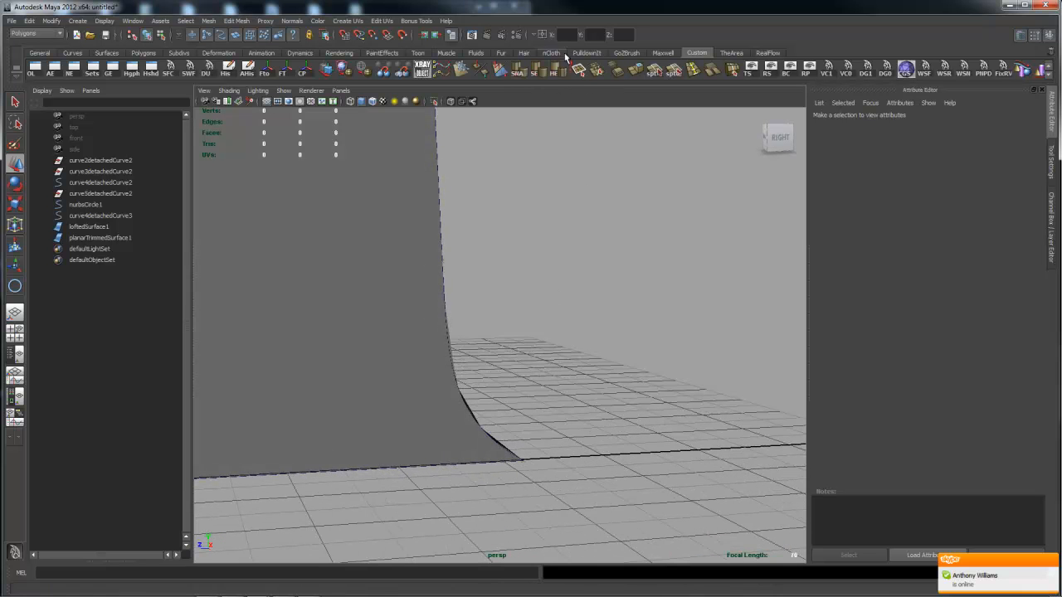
pyautogui.click(488, 35)
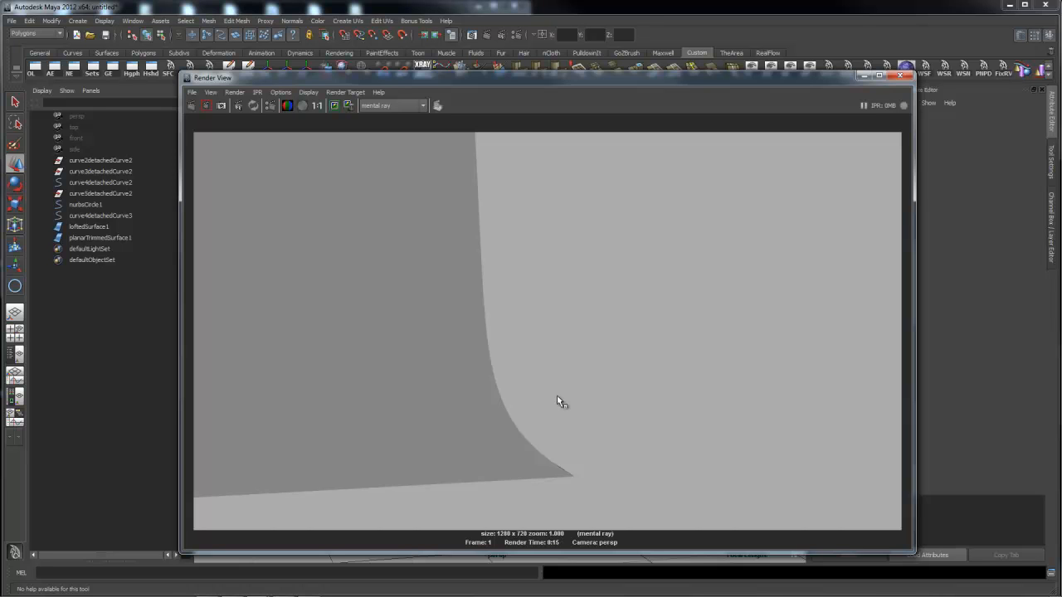
pyautogui.click(900, 76)
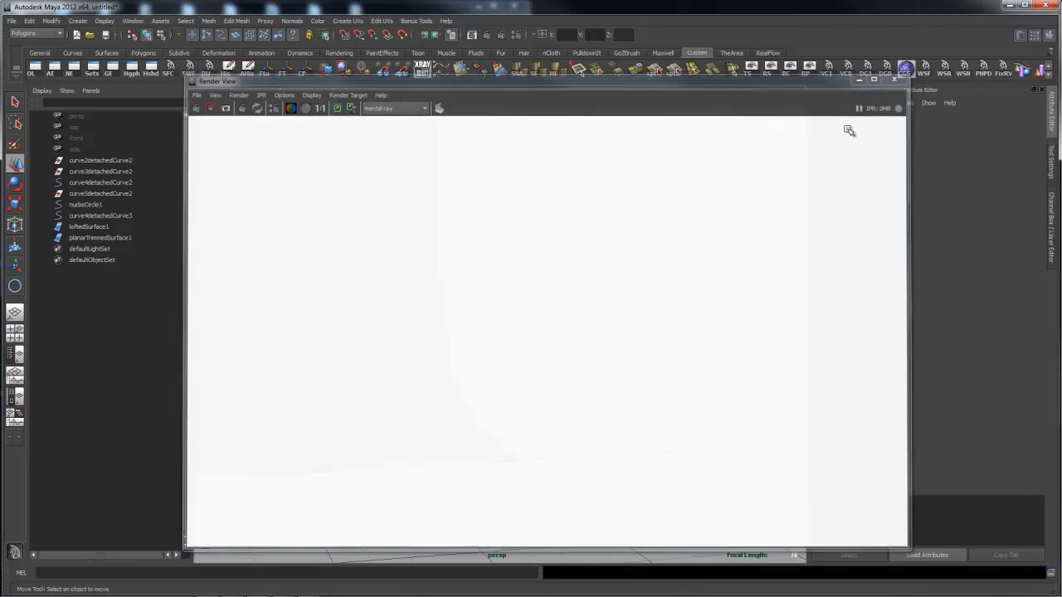
pyautogui.click(428, 298)
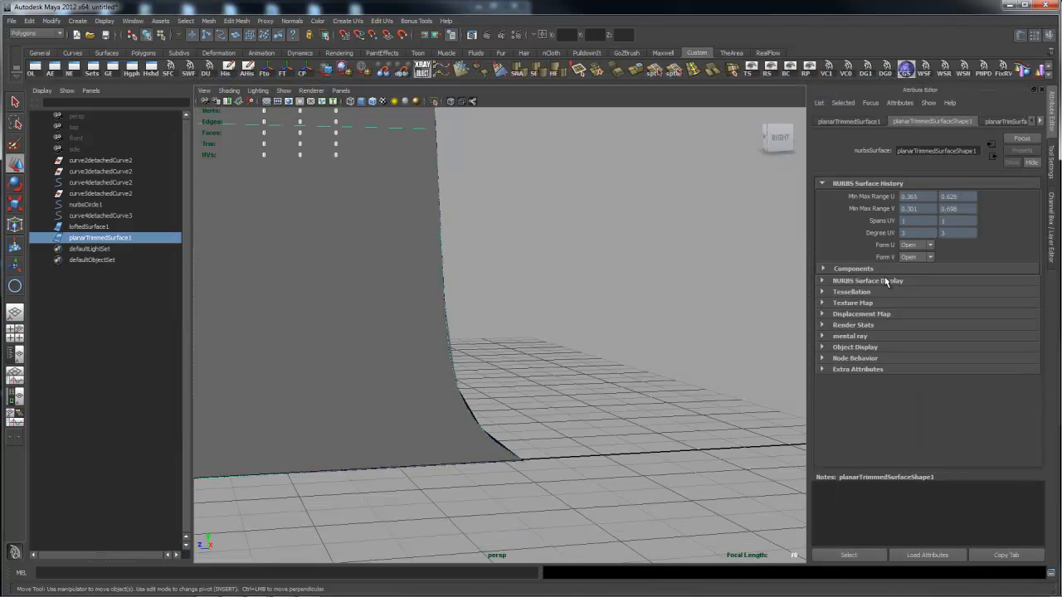
# - Check the planar side face's NURBS Surface Display settings, collapse them again, and bring the whole bracket back into view
pyautogui.click(824, 281)
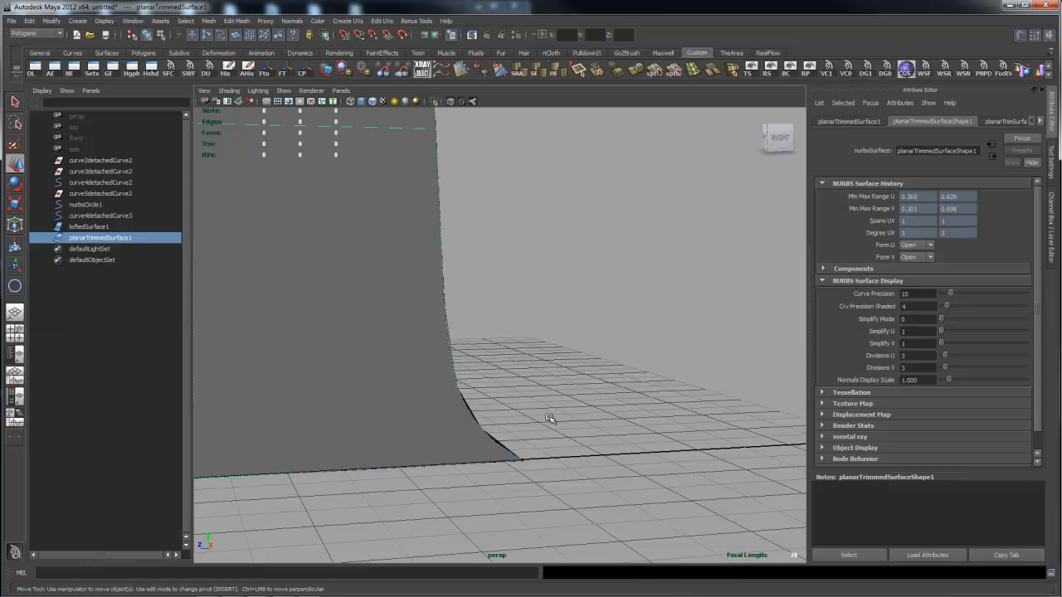
pyautogui.click(824, 281)
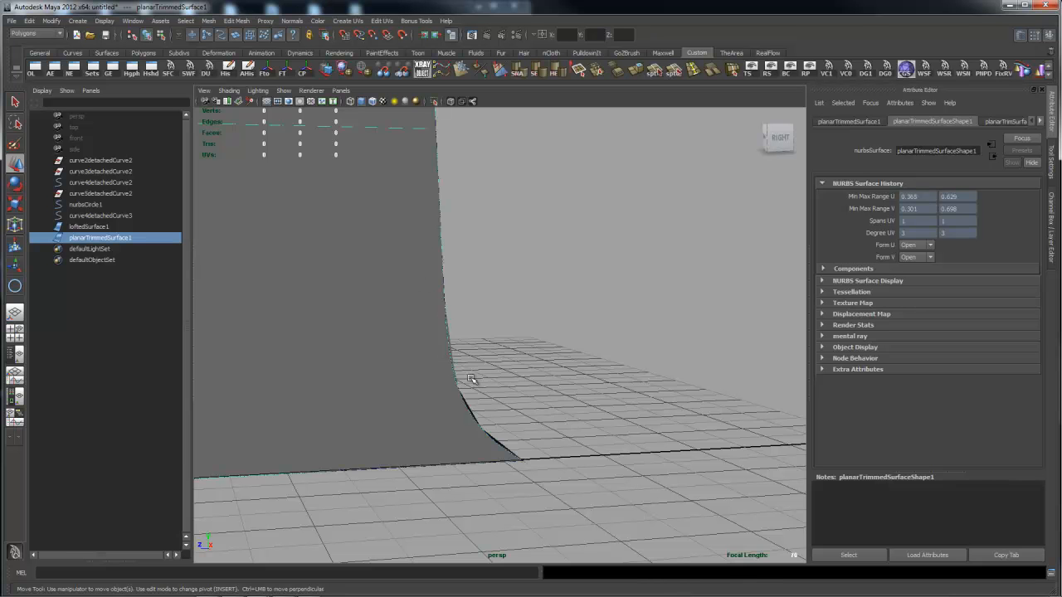
pyautogui.keyDown('alt'); pyautogui.moveTo(606, 344); pyautogui.dragTo(649, 407, button='right'); pyautogui.keyUp('alt')
pyautogui.keyDown('alt'); pyautogui.moveTo(650, 408); pyautogui.dragTo(591, 354); pyautogui.keyUp('alt')
pyautogui.click(73, 69)
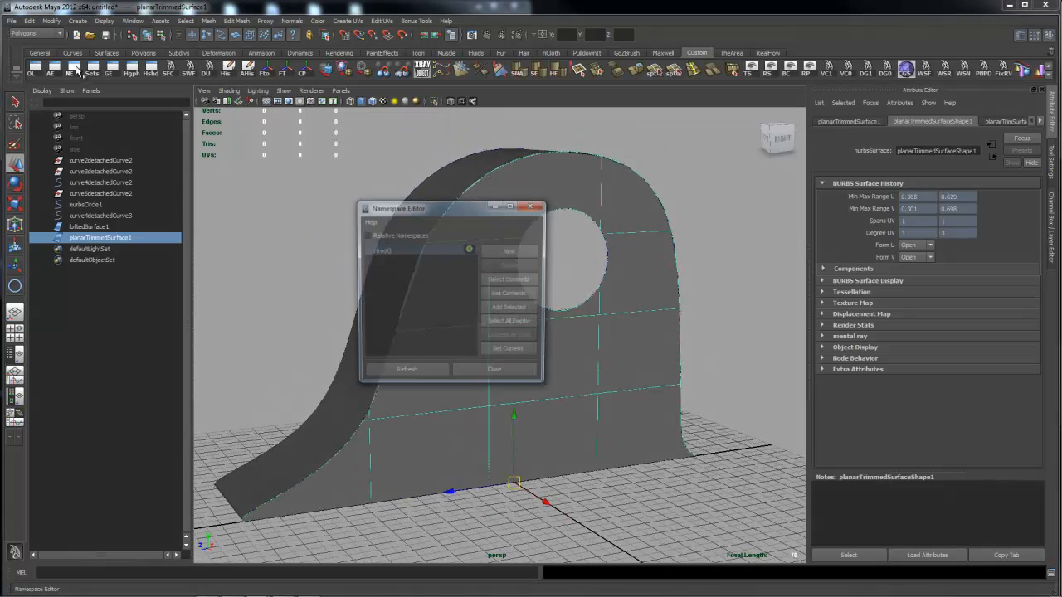
pyautogui.click(533, 206)
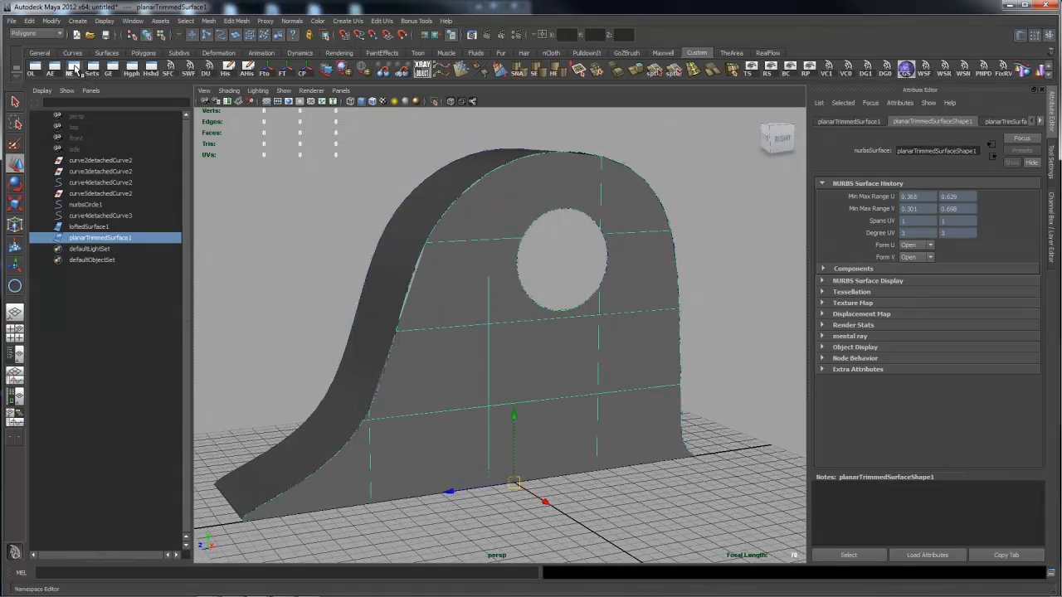
pyautogui.click(73, 70)
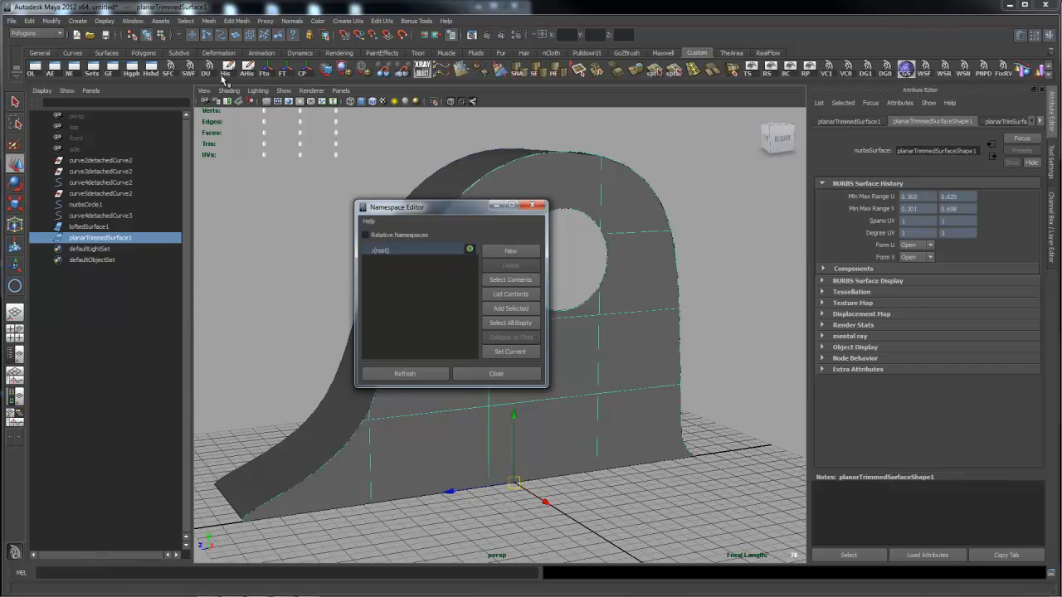
pyautogui.click(533, 206)
# - Open the mental ray Approximation Editor and inspect the tessellation settings and approximation method of mentalraySurfaceApprox1
pyautogui.click(51, 70)
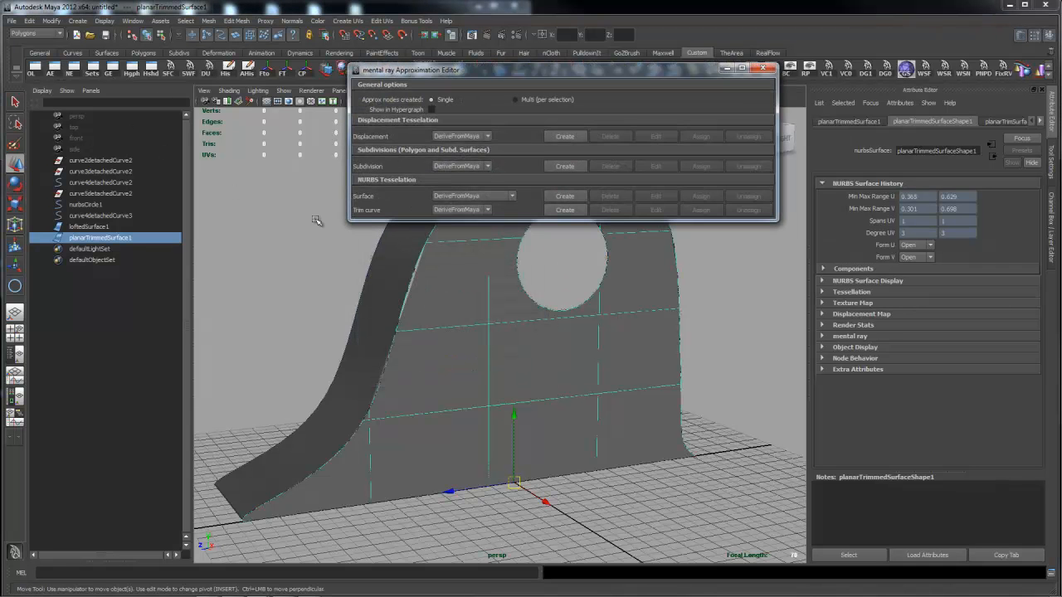
pyautogui.moveTo(639, 76); pyautogui.dragTo(591, 122)
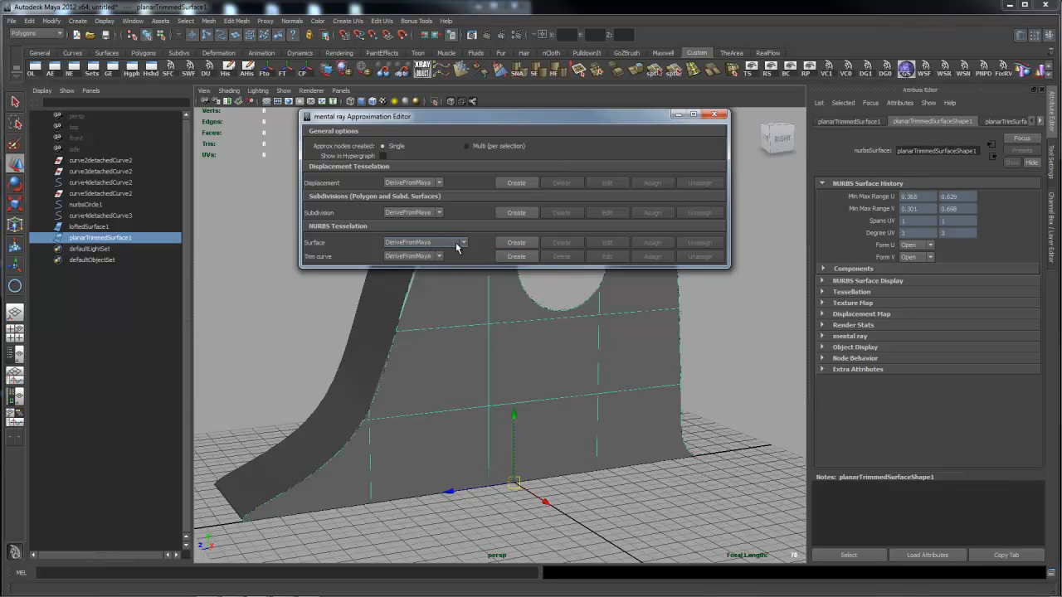
pyautogui.click(516, 242)
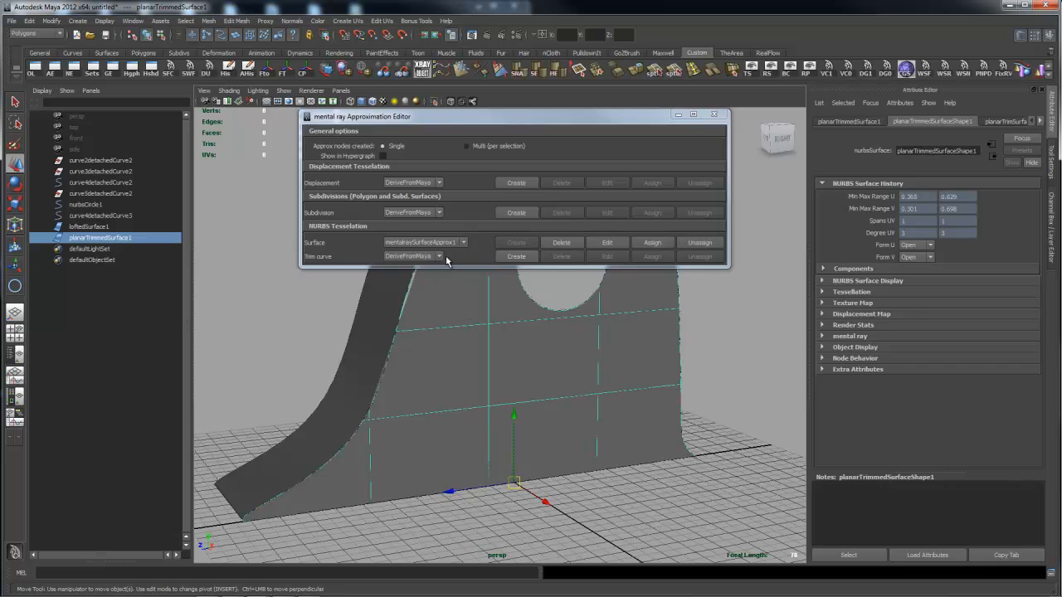
pyautogui.click(622, 241)
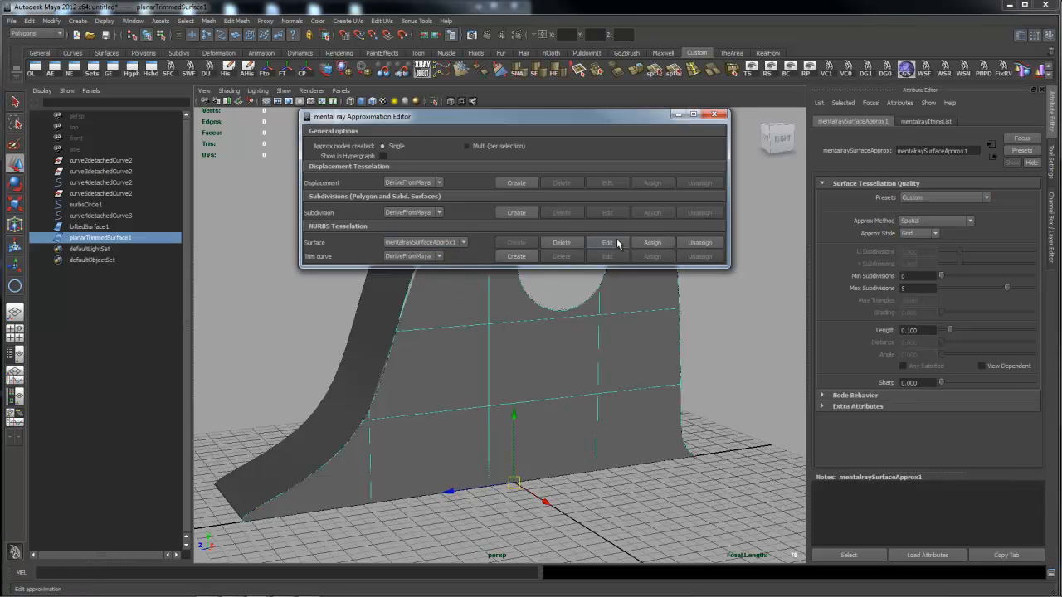
pyautogui.click(970, 221)
pyautogui.click(945, 222)
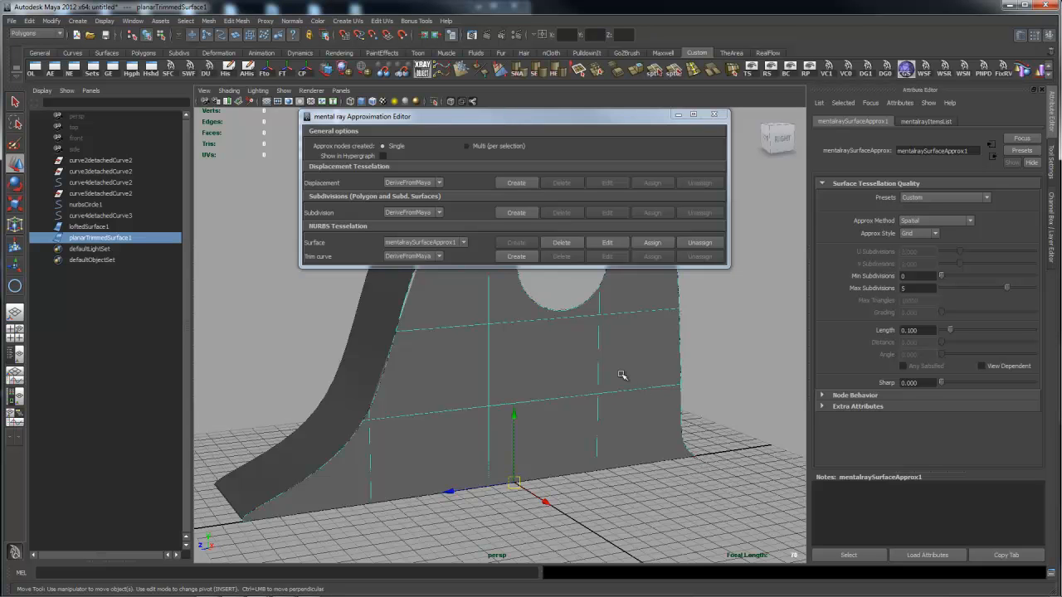
# - Reselect the planar side face, examine its lower part from several angles, and close the Approximation Editor
pyautogui.keyDown('alt'); pyautogui.moveTo(694, 377); pyautogui.dragTo(635, 379, button='middle'); pyautogui.keyUp('alt')
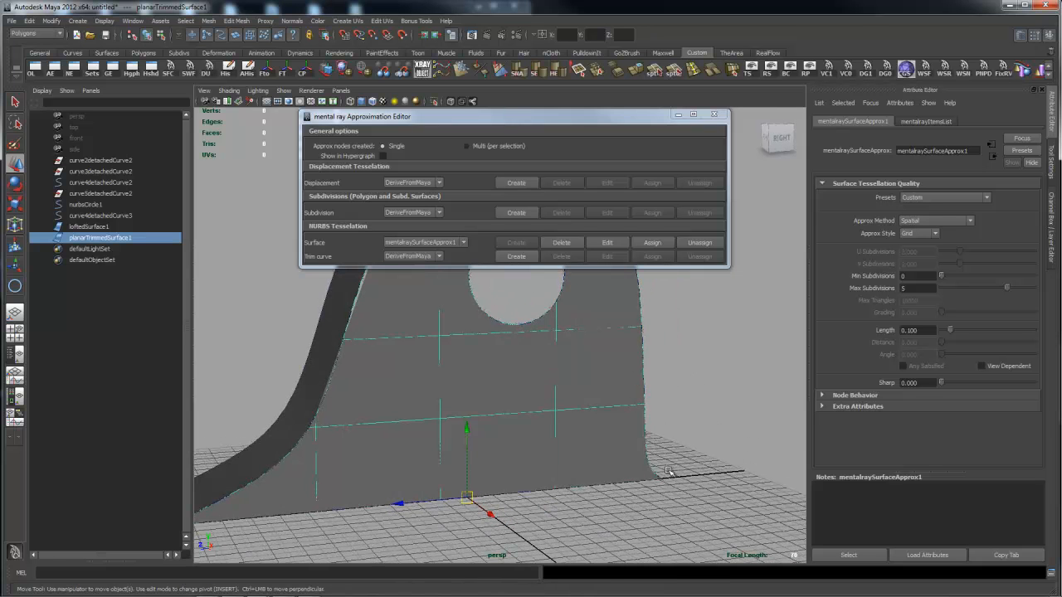
pyautogui.keyDown('alt'); pyautogui.moveTo(569, 346); pyautogui.dragTo(579, 358); pyautogui.keyUp('alt')
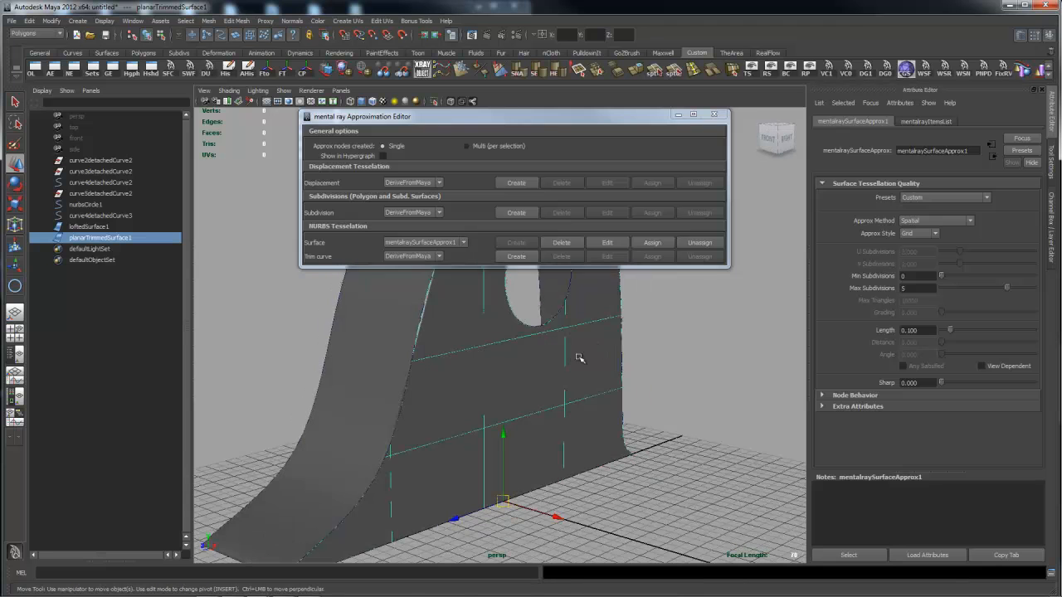
pyautogui.click(574, 360)
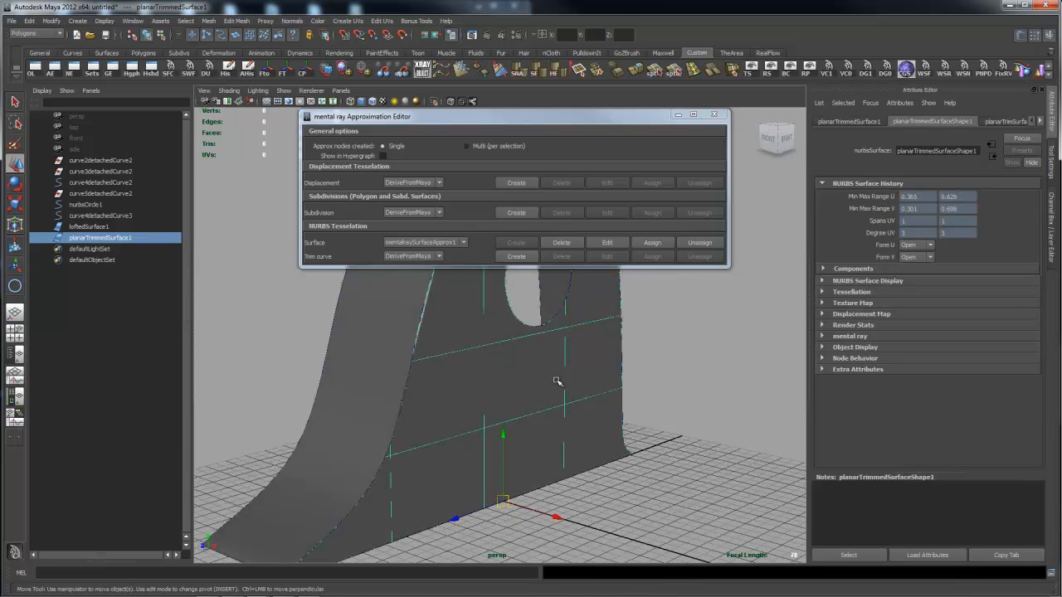
pyautogui.keyDown('alt'); pyautogui.moveTo(663, 412); pyautogui.dragTo(270, 387, button='right'); pyautogui.keyUp('alt')
pyautogui.keyDown('alt'); pyautogui.moveTo(521, 388); pyautogui.dragTo(554, 375); pyautogui.keyUp('alt')
pyautogui.scroll(-3, 522, 409)
pyautogui.scroll(-2, 580, 419)
pyautogui.keyDown('alt'); pyautogui.moveTo(554, 422); pyautogui.dragTo(547, 465, button='middle'); pyautogui.keyUp('alt')
pyautogui.keyDown('alt'); pyautogui.moveTo(366, 460); pyautogui.dragTo(809, 422, button='right'); pyautogui.keyUp('alt')
pyautogui.keyDown('alt'); pyautogui.moveTo(593, 469); pyautogui.dragTo(636, 336, button='middle'); pyautogui.keyUp('alt')
pyautogui.keyDown('alt'); pyautogui.moveTo(635, 335); pyautogui.dragTo(564, 429, button='right'); pyautogui.keyUp('alt')
pyautogui.press('w')
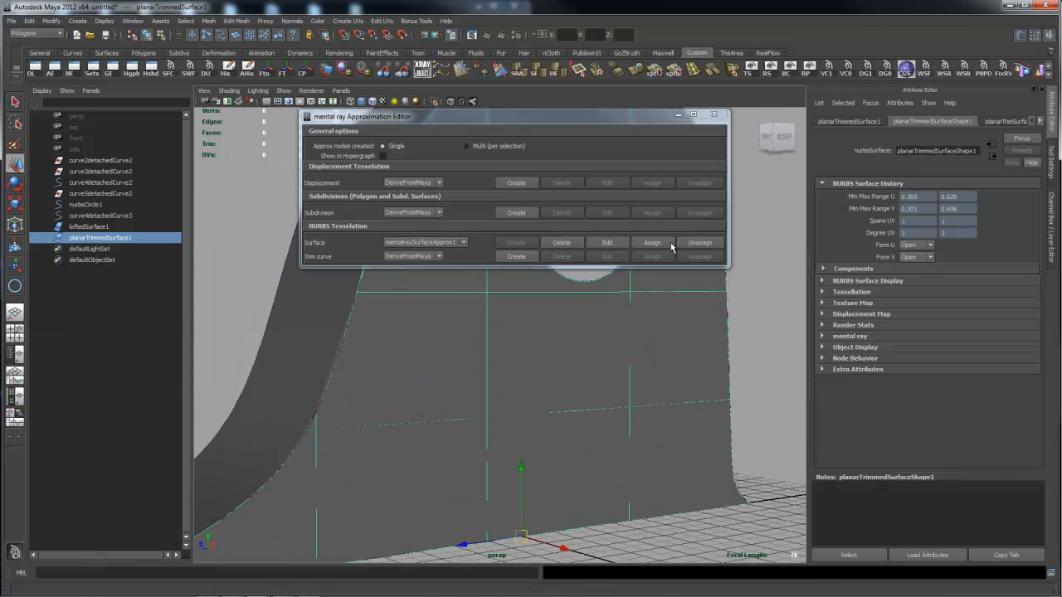
pyautogui.click(714, 114)
# - Examine the whole bracket from different angles, selecting the lofted rim and the planar side face in turn
pyautogui.keyDown('alt'); pyautogui.moveTo(776, 342); pyautogui.dragTo(408, 331, button='right'); pyautogui.keyUp('alt')
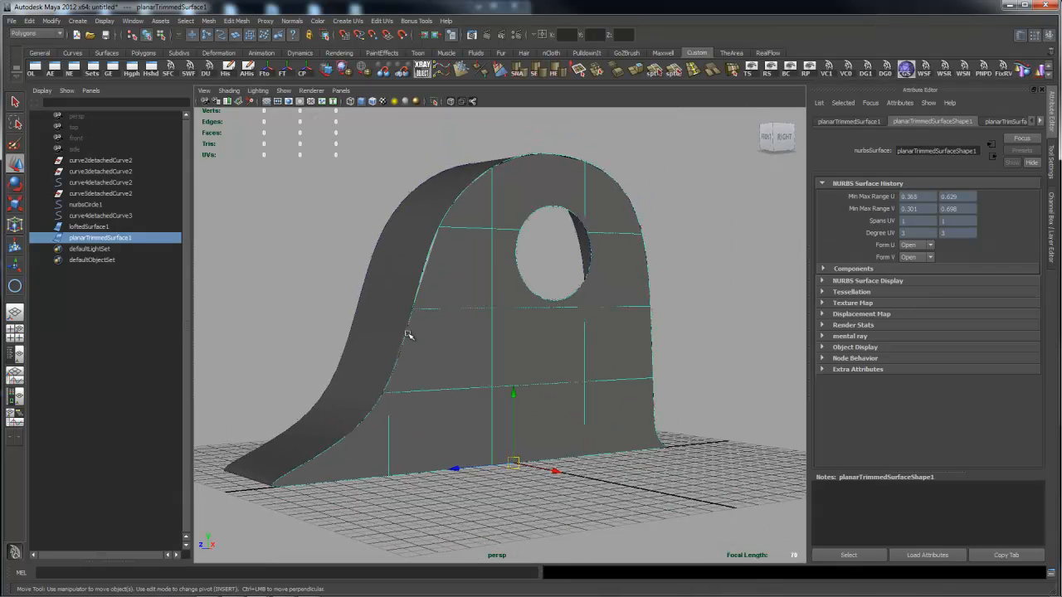
pyautogui.keyDown('alt'); pyautogui.moveTo(494, 260); pyautogui.dragTo(492, 294); pyautogui.keyUp('alt')
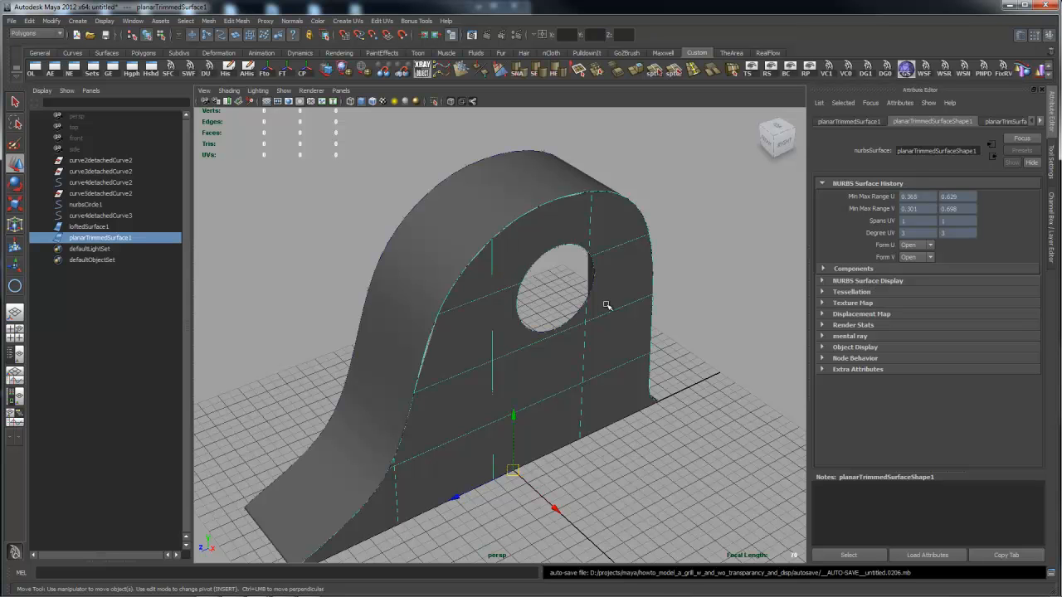
pyautogui.keyDown('alt'); pyautogui.moveTo(614, 343); pyautogui.dragTo(611, 316); pyautogui.keyUp('alt')
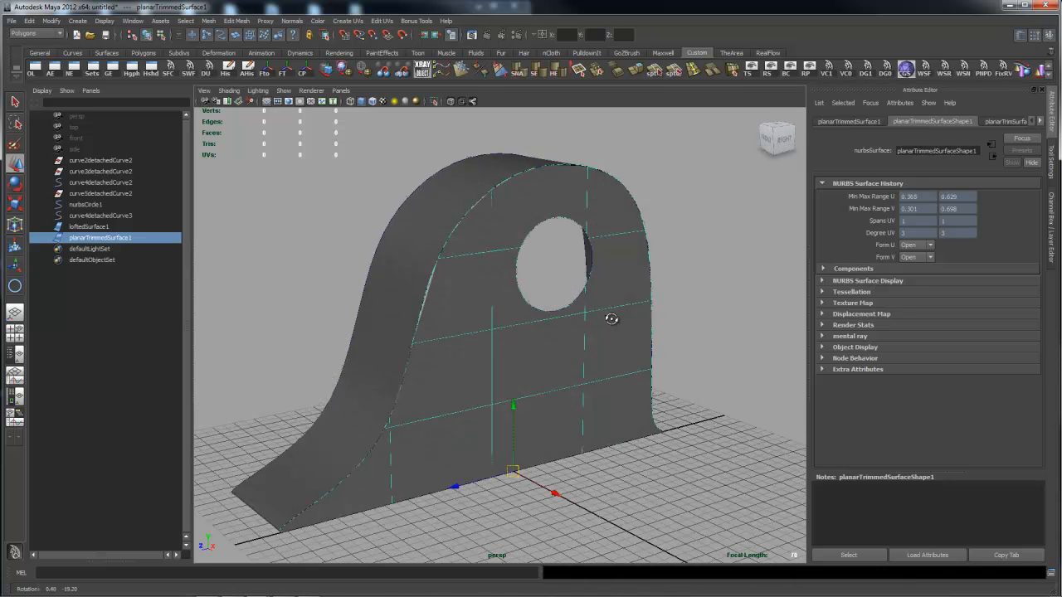
pyautogui.keyDown('alt'); pyautogui.moveTo(608, 317); pyautogui.dragTo(631, 309, button='middle'); pyautogui.keyUp('alt')
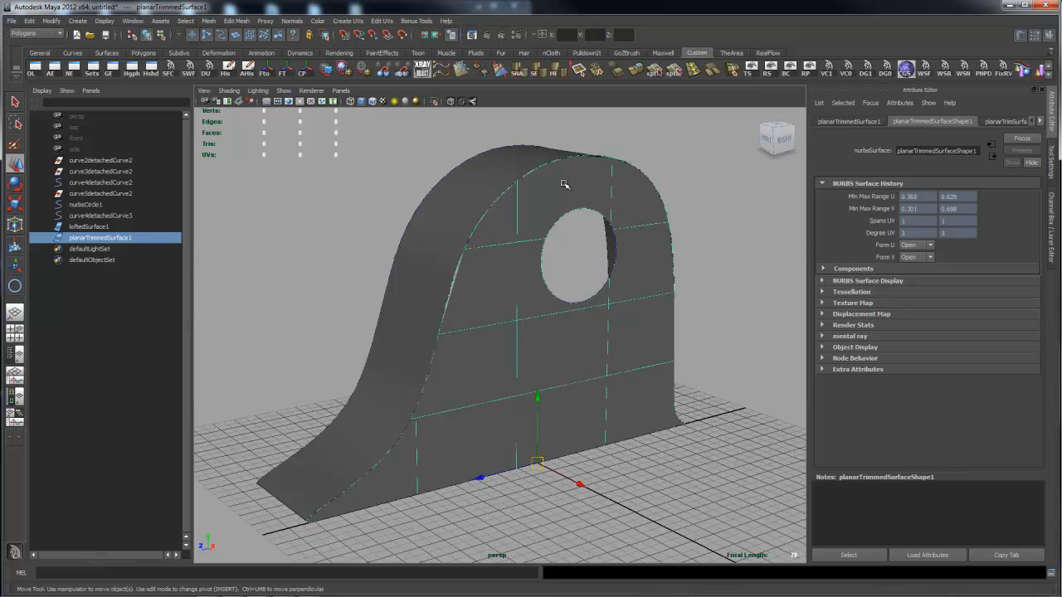
pyautogui.click(505, 159)
pyautogui.click(622, 252)
pyautogui.click(509, 160)
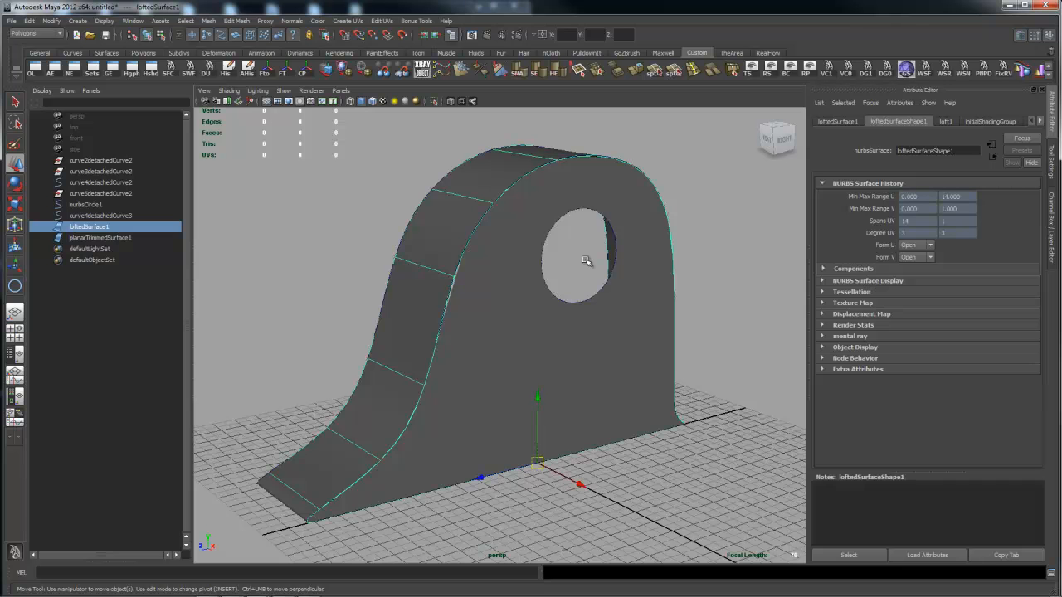
pyautogui.keyDown('alt'); pyautogui.moveTo(717, 263); pyautogui.dragTo(652, 272); pyautogui.keyUp('alt')
pyautogui.keyDown('alt'); pyautogui.moveTo(652, 273); pyautogui.dragTo(669, 296, button='right'); pyautogui.keyUp('alt')
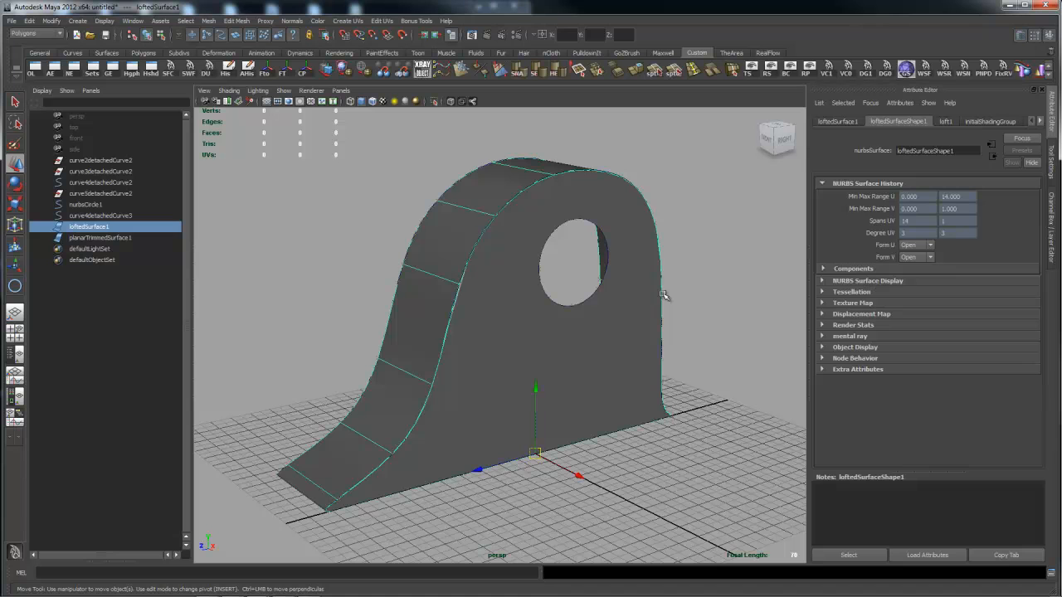
# - Undo the most recent selection changes
pyautogui.hotkey('ctrl', 'z')
pyautogui.hotkey('ctrl', 'z')
pyautogui.hotkey('ctrl', 'z')
pyautogui.hotkey('ctrl', 'z')
pyautogui.hotkey('ctrl', 'z')
pyautogui.hotkey('ctrl', 'z')
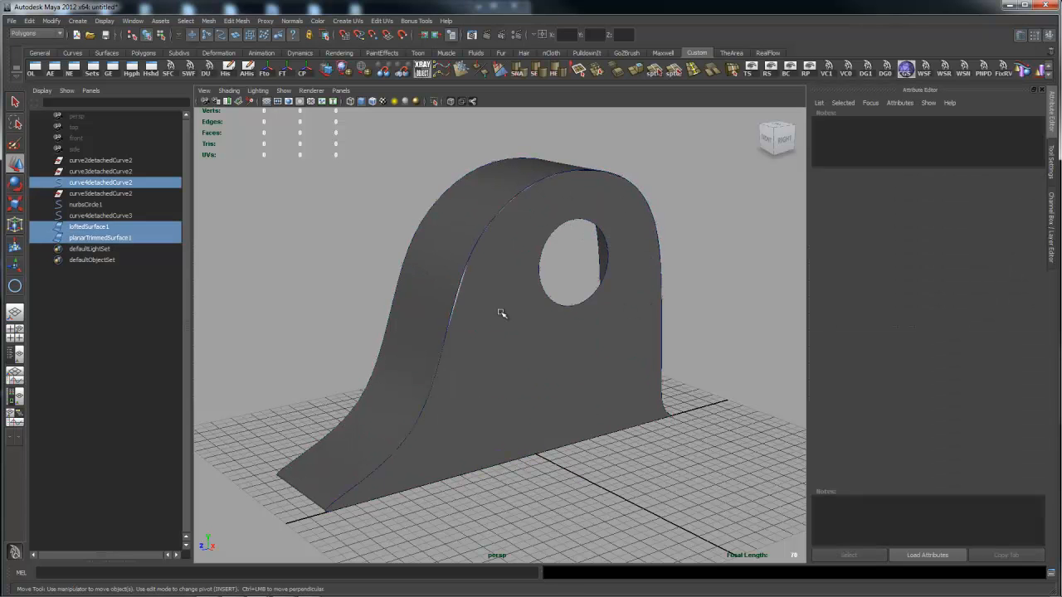
# - Compare the seam between the lofted rim and the planar side face by selecting them alternately, and clear the selection
pyautogui.click(456, 236)
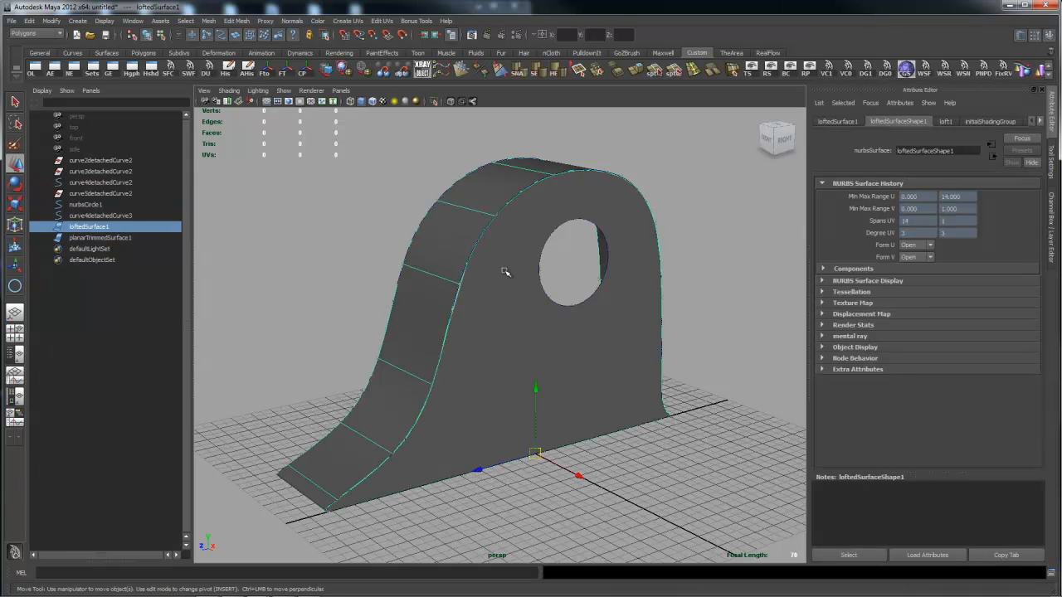
pyautogui.keyDown('alt'); pyautogui.moveTo(552, 268); pyautogui.dragTo(588, 325); pyautogui.keyUp('alt')
pyautogui.scroll(2, 553, 337)
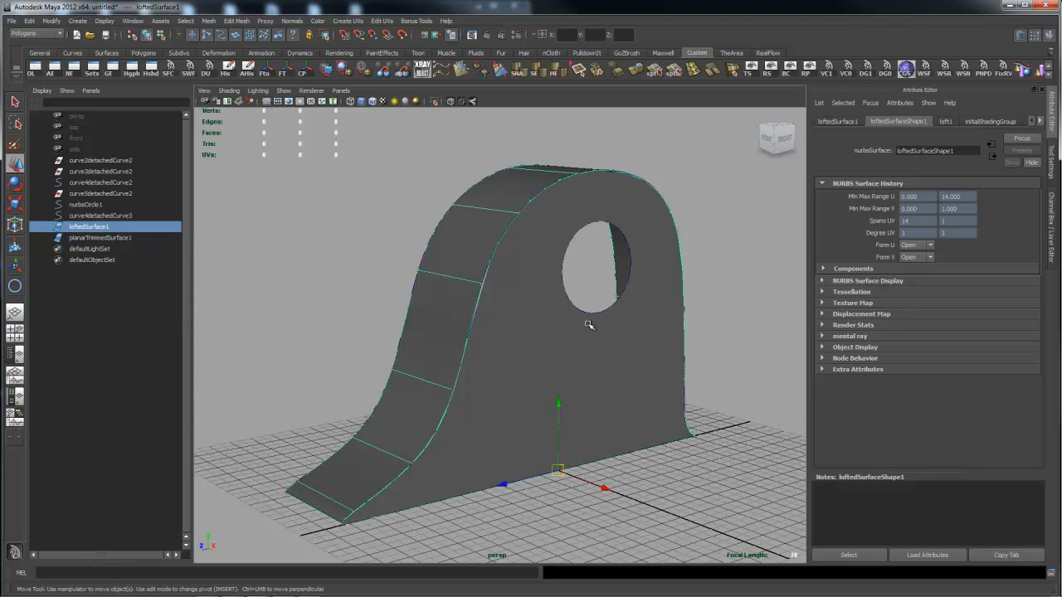
pyautogui.keyDown('alt'); pyautogui.moveTo(544, 315); pyautogui.dragTo(571, 310); pyautogui.keyUp('alt')
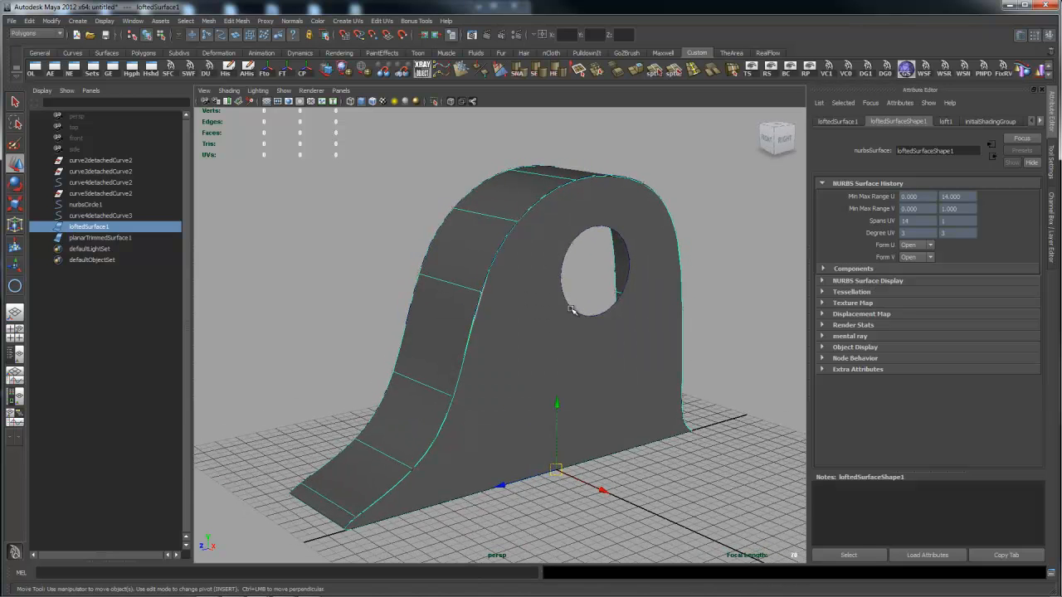
pyautogui.click(500, 302)
pyautogui.click(480, 298)
pyautogui.click(457, 293)
pyautogui.click(517, 317)
pyautogui.click(469, 299)
pyautogui.click(547, 338)
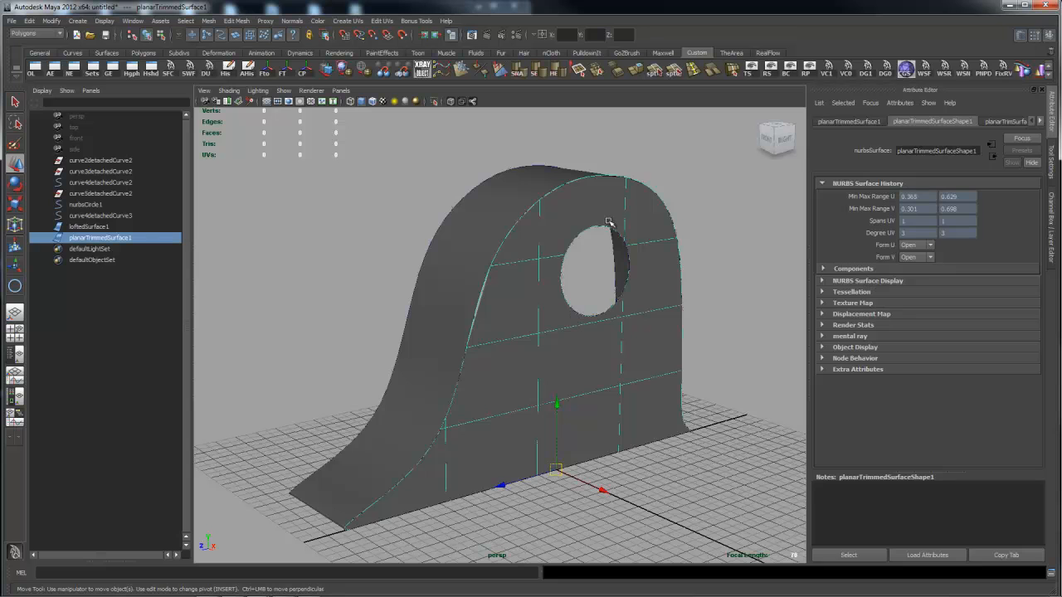
pyautogui.click(688, 242)
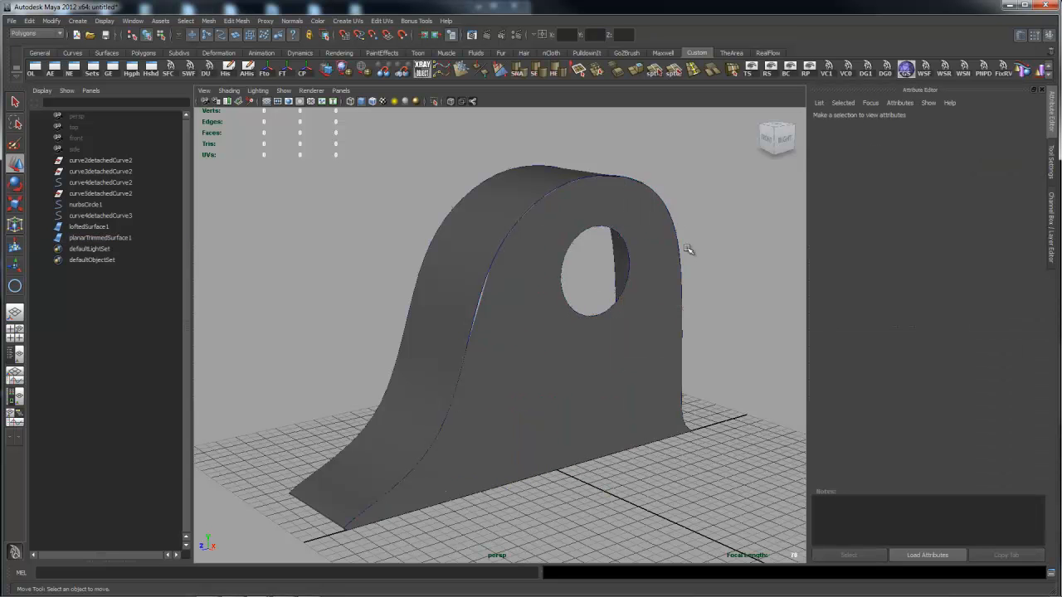